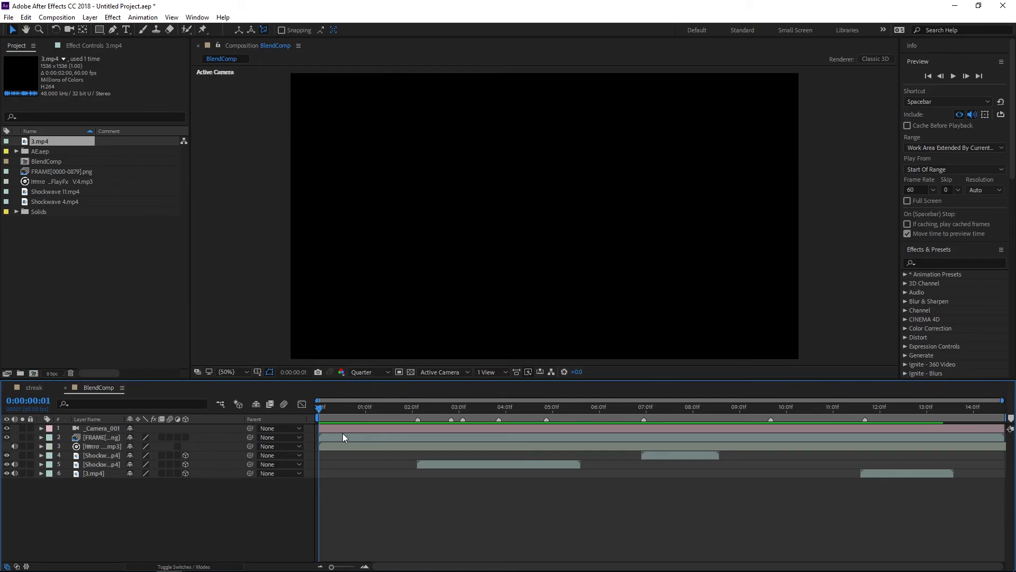
# Step: Set the composition preview resolution to Full and move the playhead to 0:00:02:51
pyautogui.moveTo(314, 415); pyautogui.dragTo(474, 385)
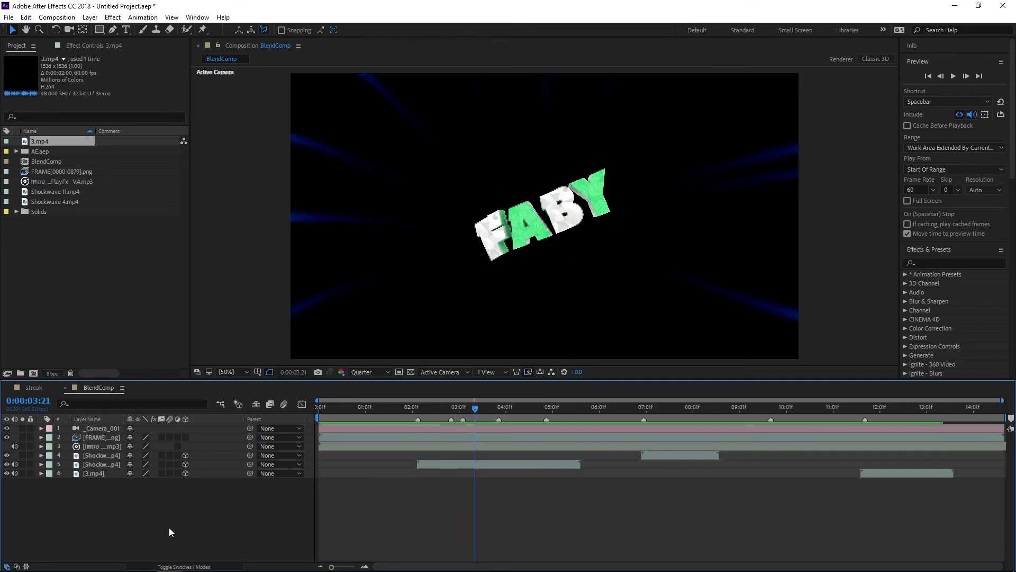
pyautogui.click(364, 372)
pyautogui.click(361, 381)
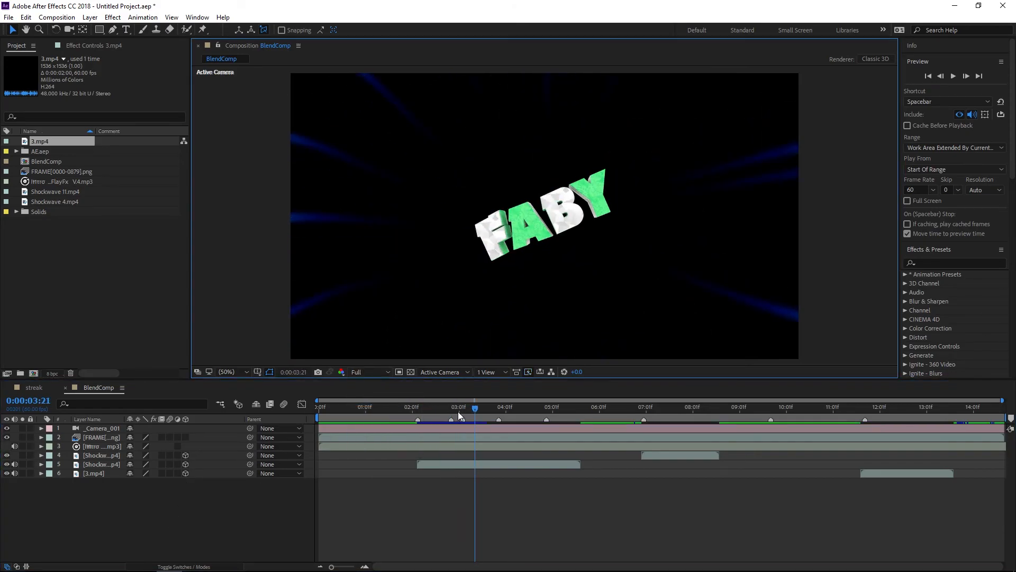
pyautogui.click(459, 411)
pyautogui.moveTo(458, 412); pyautogui.dragTo(448, 412)
pyautogui.rightClick(164, 525)
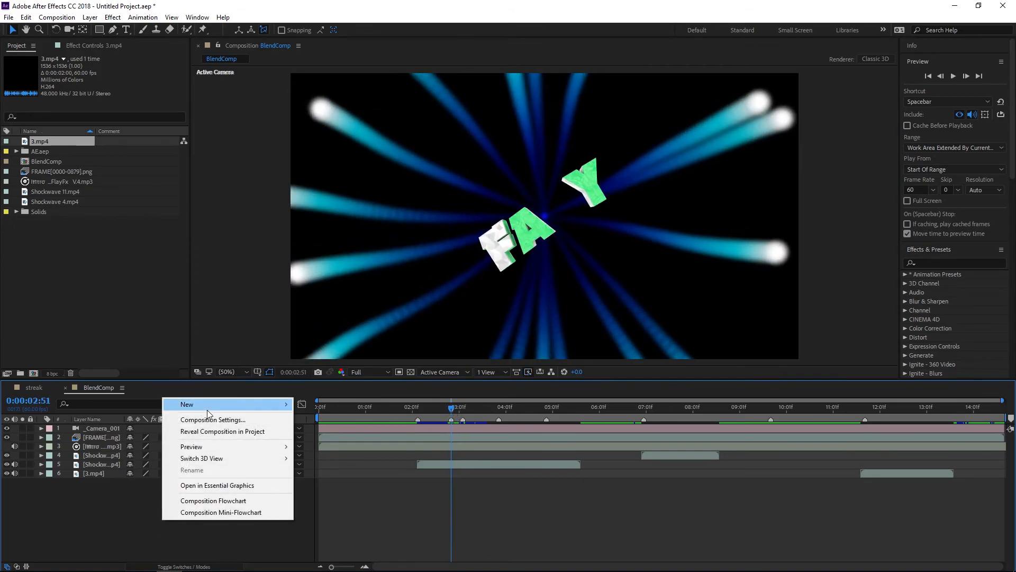
pyautogui.moveTo(231, 408)
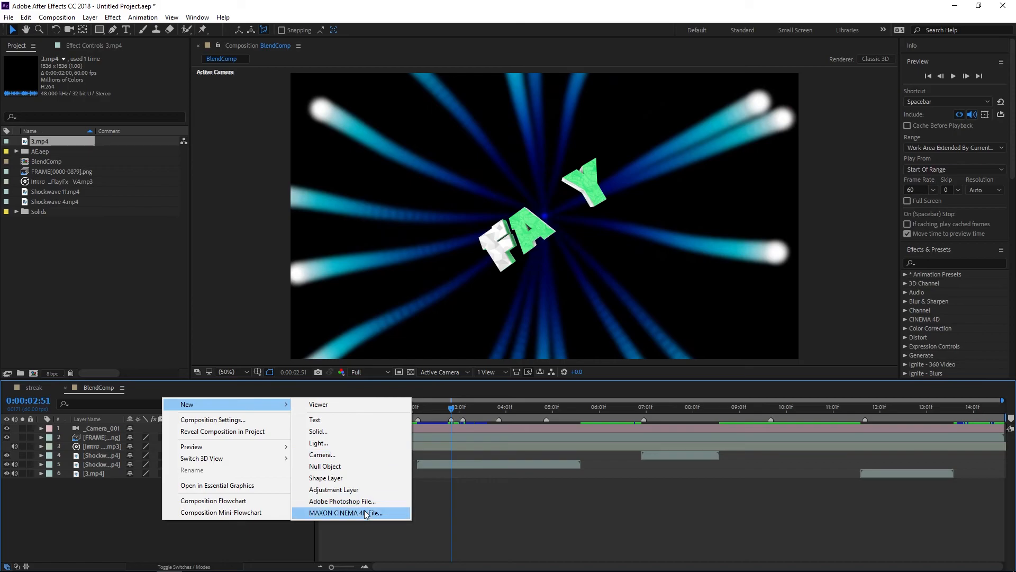
pyautogui.click(354, 482)
pyautogui.press('Delete')
# Step: Add an adjustment layer to BlendComp and rename it "4-"
pyautogui.rightClick(186, 521)
pyautogui.moveTo(255, 408)
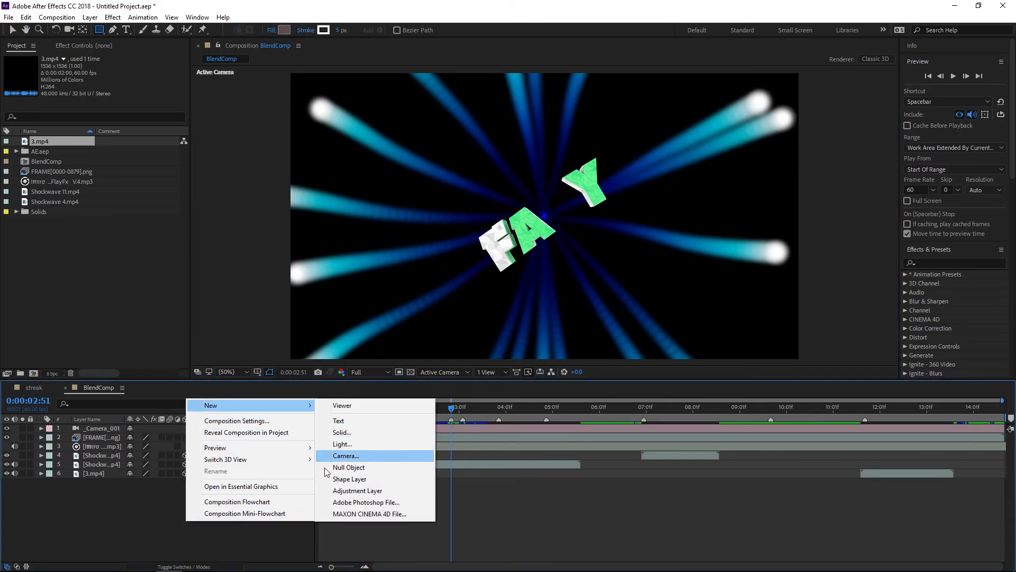
pyautogui.click(364, 488)
pyautogui.press('Return')
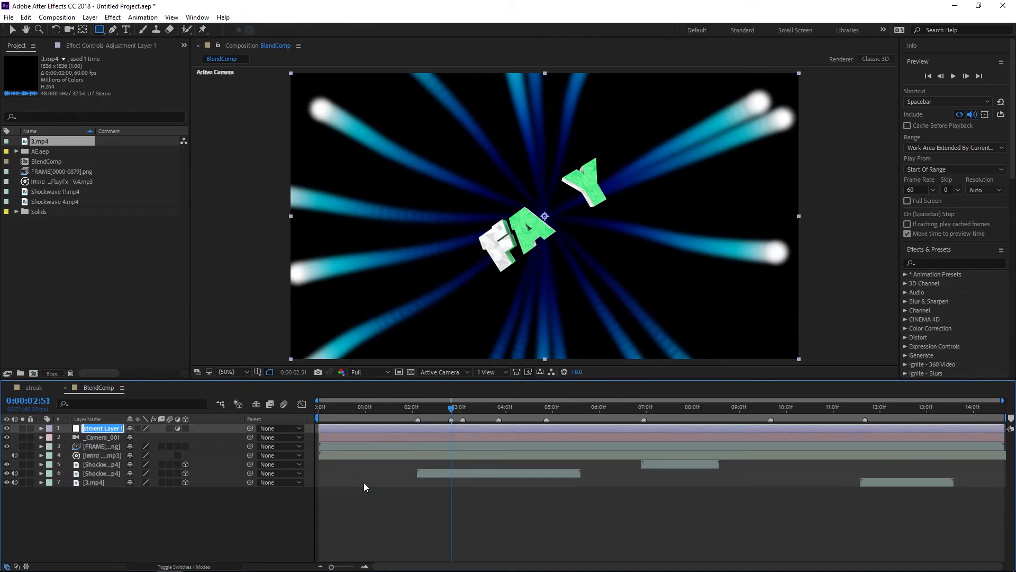
pyautogui.write('4_')
pyautogui.press('Return')
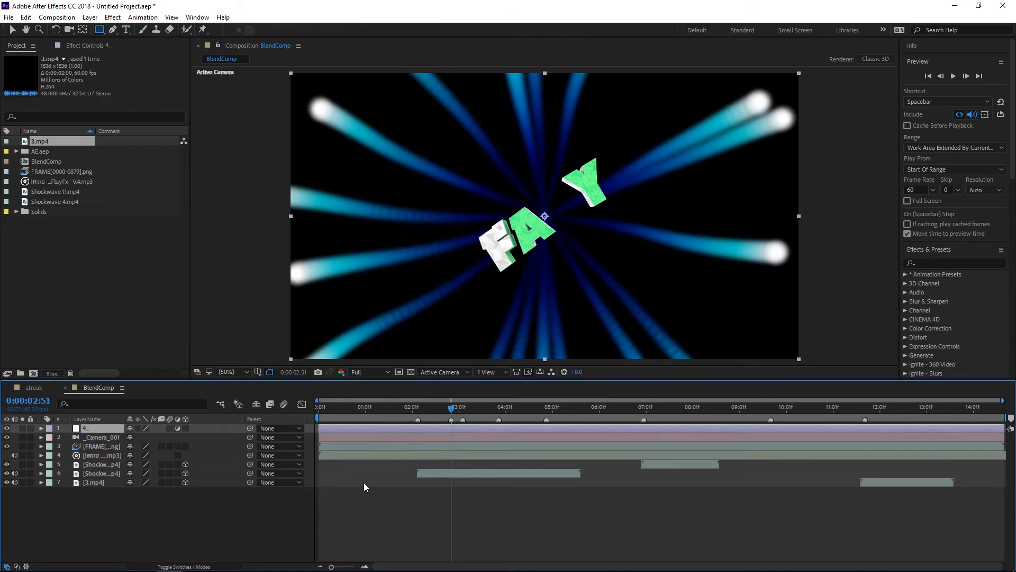
pyautogui.press('Return')
pyautogui.press('Return')
# Step: Find the 4-Color Gradient effect and apply it to the "4-" adjustment layer
pyautogui.click(941, 263)
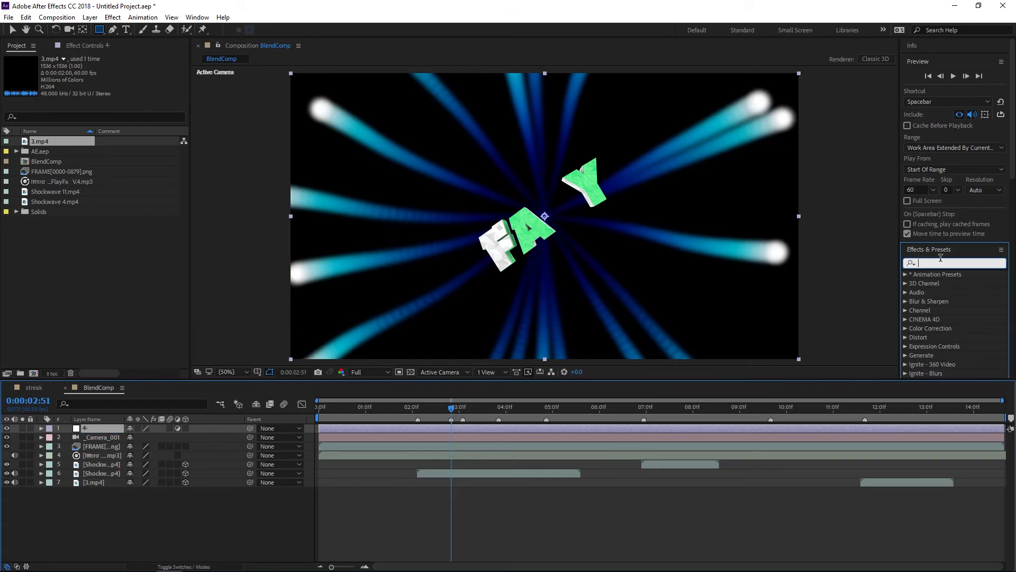
pyautogui.write('4-')
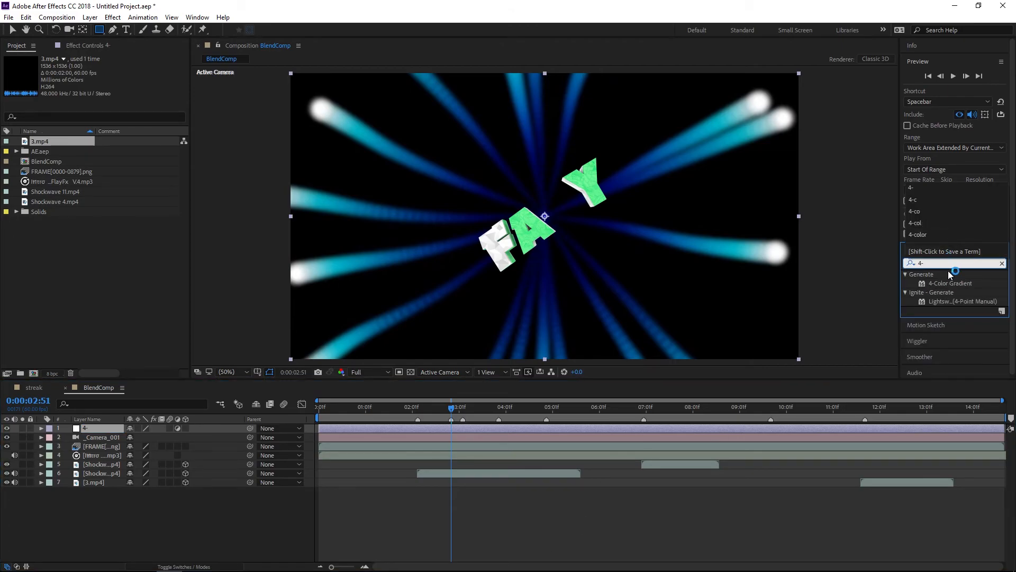
pyautogui.click(954, 284)
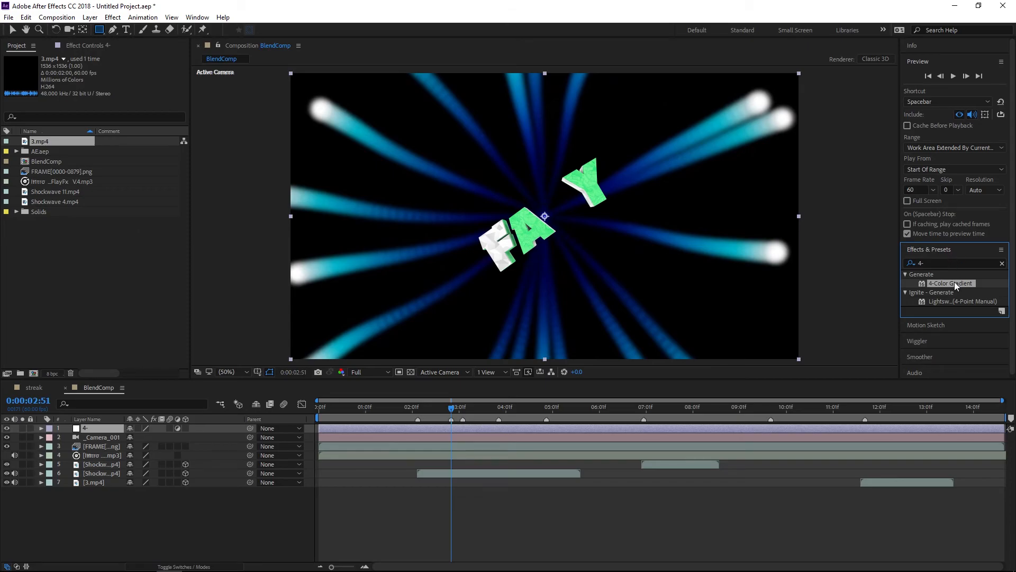
pyautogui.doubleClick(954, 283)
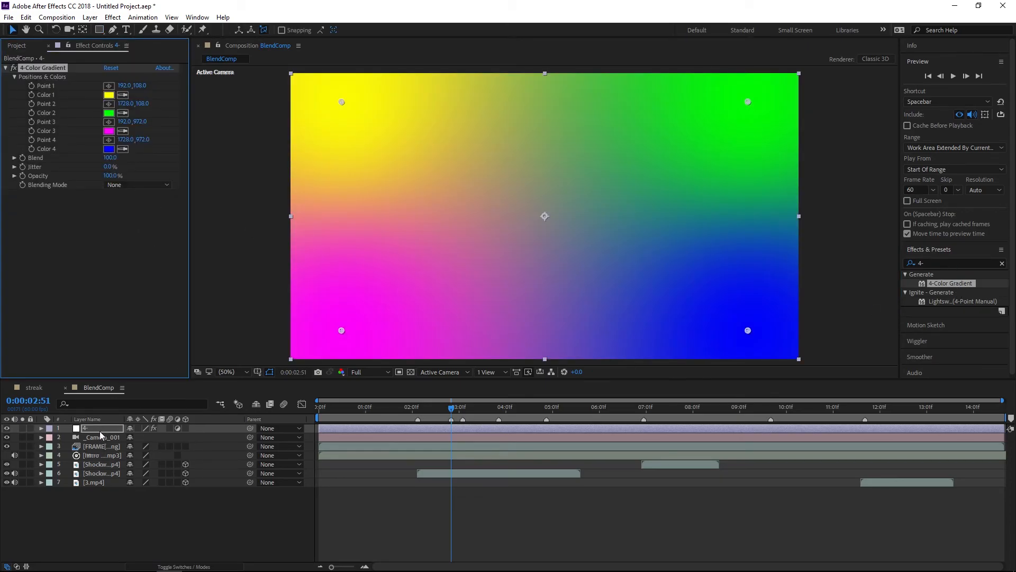
# Step: Place the "4-" layer directly below the camera layer and set its gradient's blending mode to Hue
pyautogui.moveTo(101, 430); pyautogui.dragTo(100, 441)
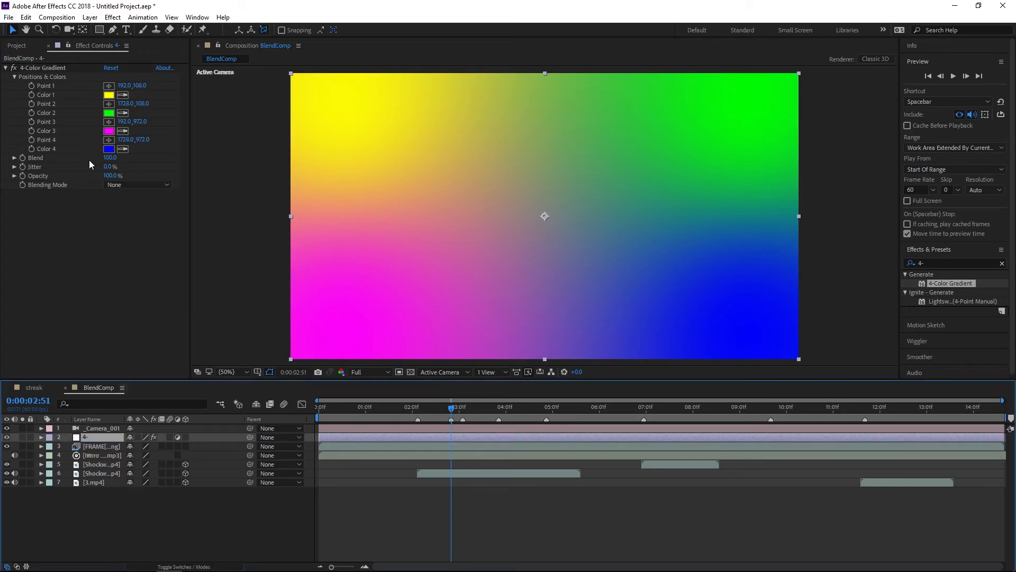
pyautogui.click(121, 185)
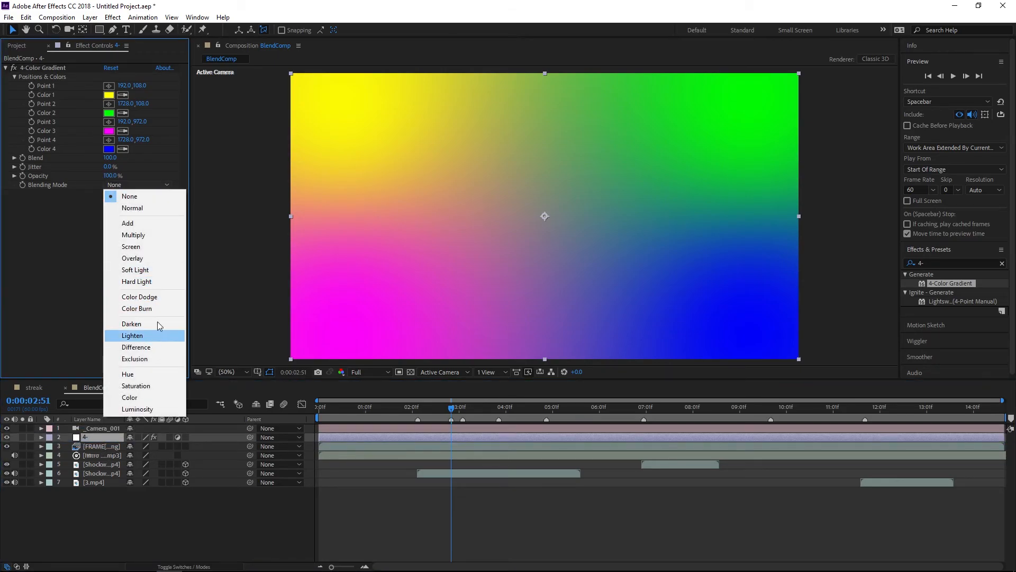
pyautogui.click(144, 370)
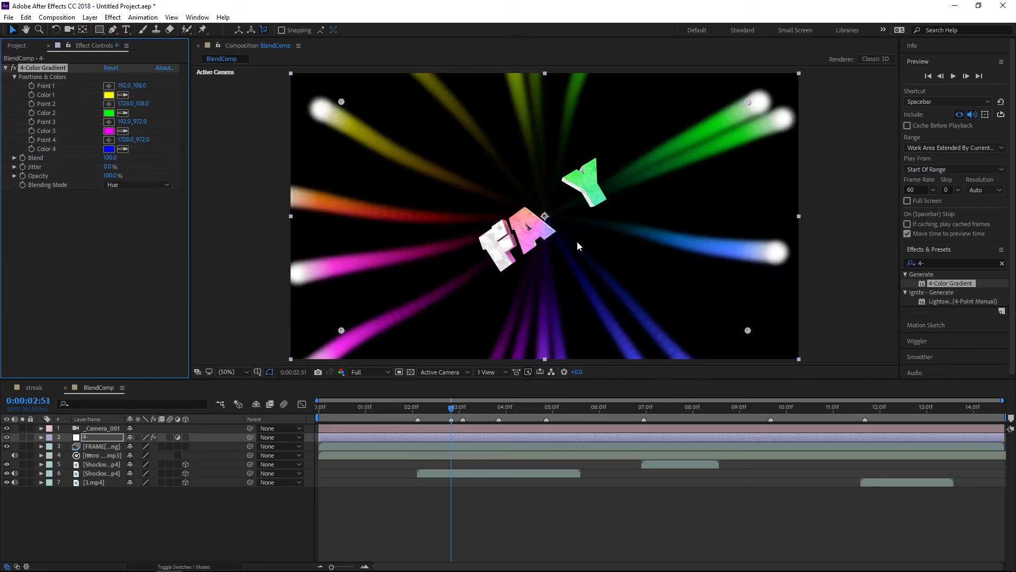
# Step: At 0:00:07:56, sample Color 2's green into Color 1 of the gradient and shift Color 2's hue to a bluish green
pyautogui.moveTo(467, 405); pyautogui.dragTo(901, 457)
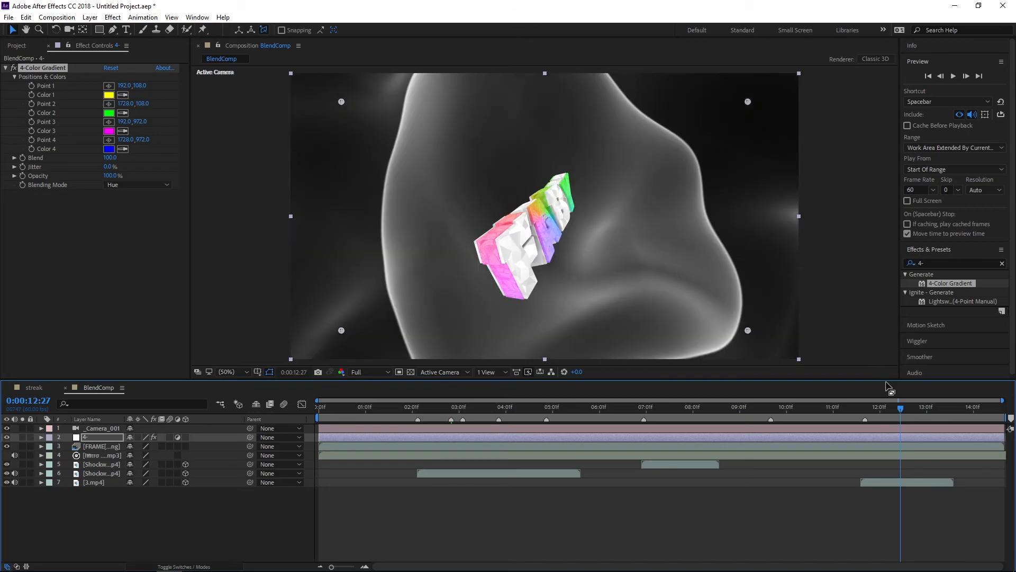
pyautogui.moveTo(643, 425); pyautogui.dragTo(689, 421)
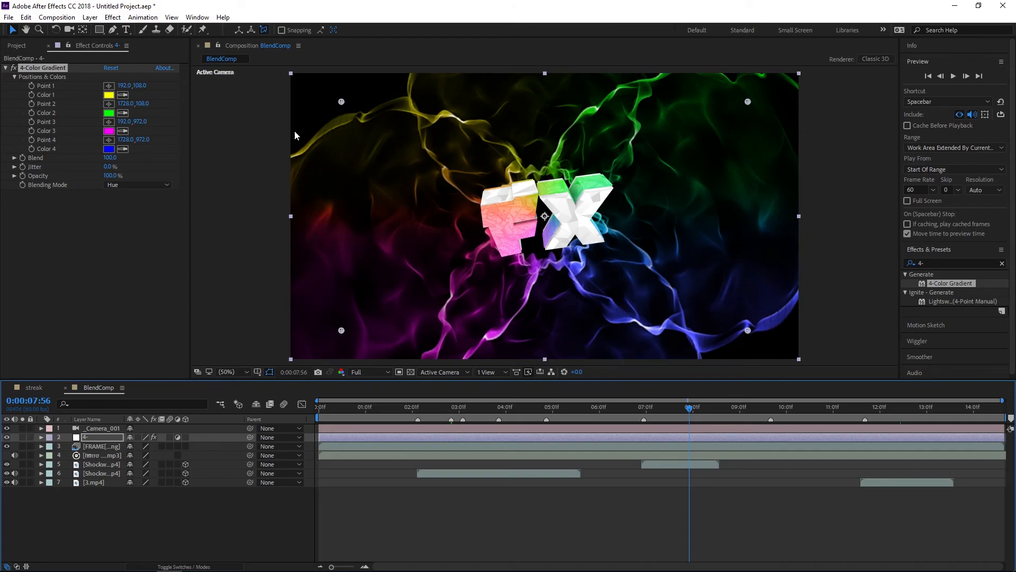
pyautogui.click(123, 95)
pyautogui.click(115, 113)
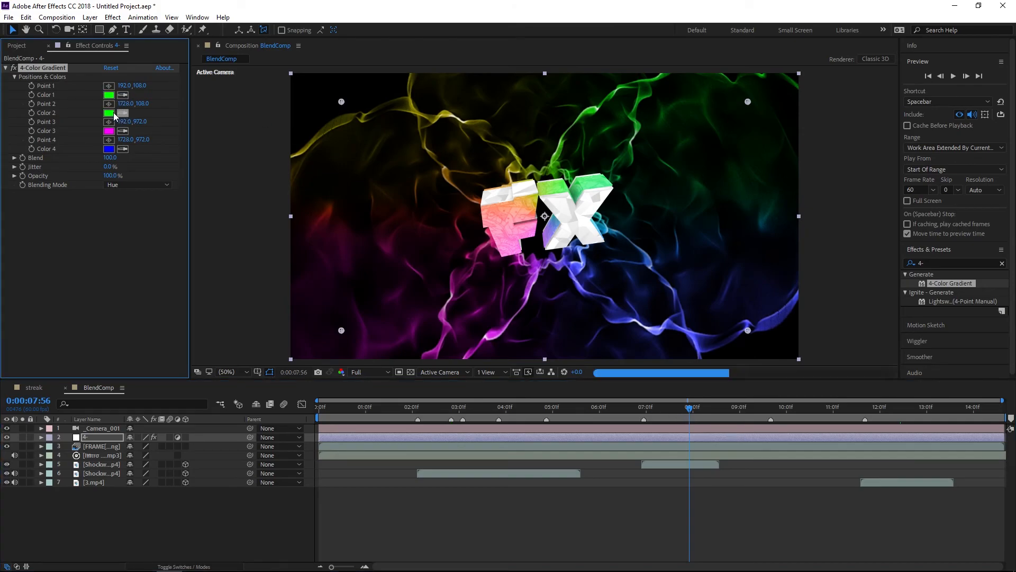
pyautogui.click(109, 112)
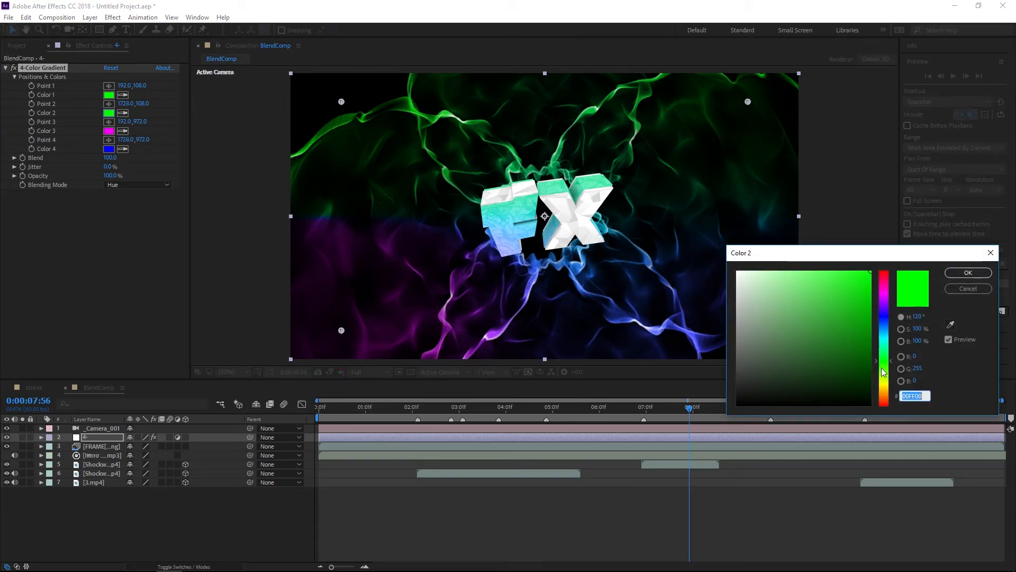
pyautogui.moveTo(881, 358); pyautogui.dragTo(880, 349)
pyautogui.click(968, 273)
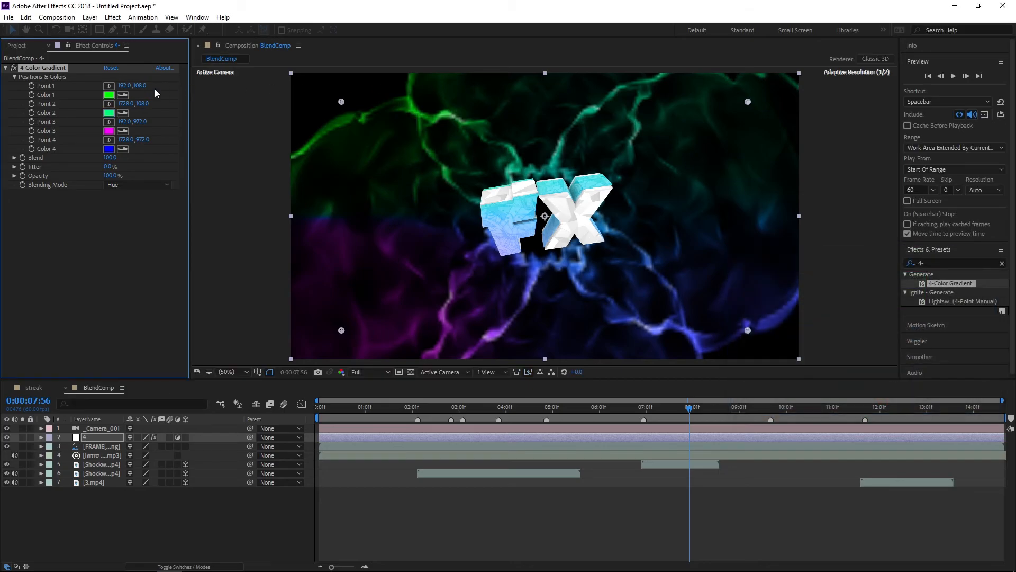
# Step: Sample Color 2's bluish green into Color 1, Color 3 and Color 4 of the gradient
pyautogui.click(121, 105)
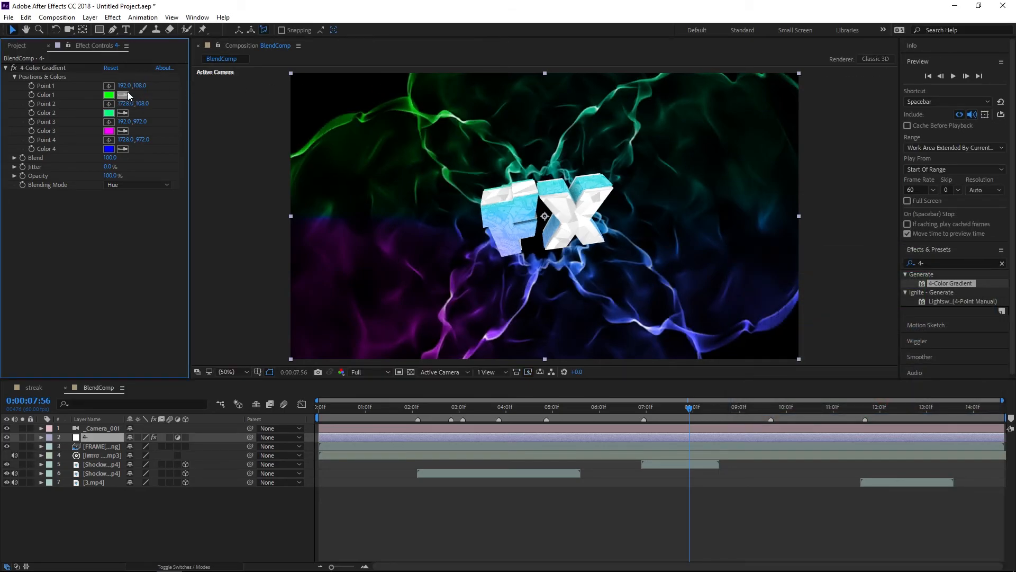
pyautogui.click(113, 113)
pyautogui.click(124, 131)
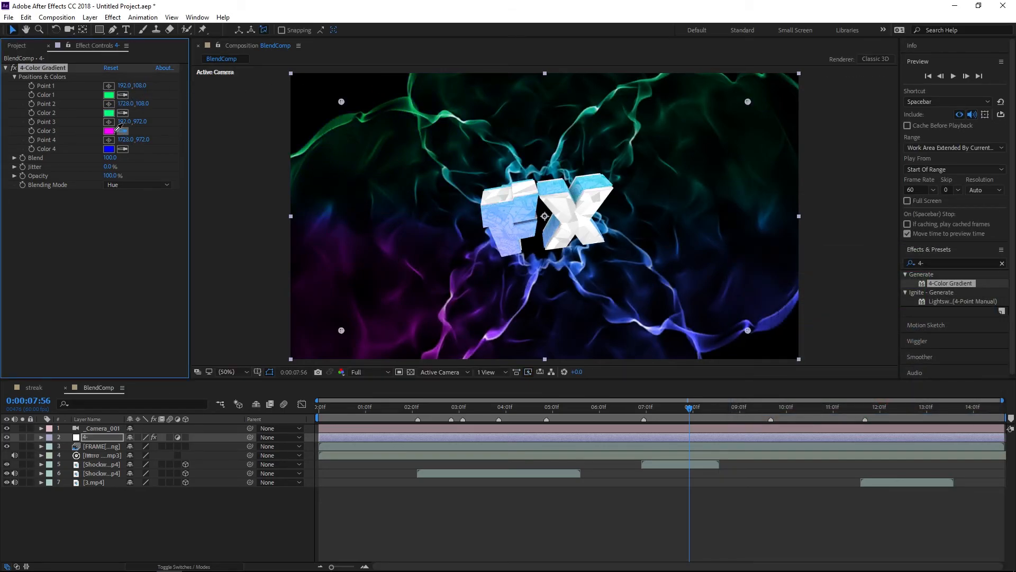
pyautogui.click(113, 112)
pyautogui.click(123, 148)
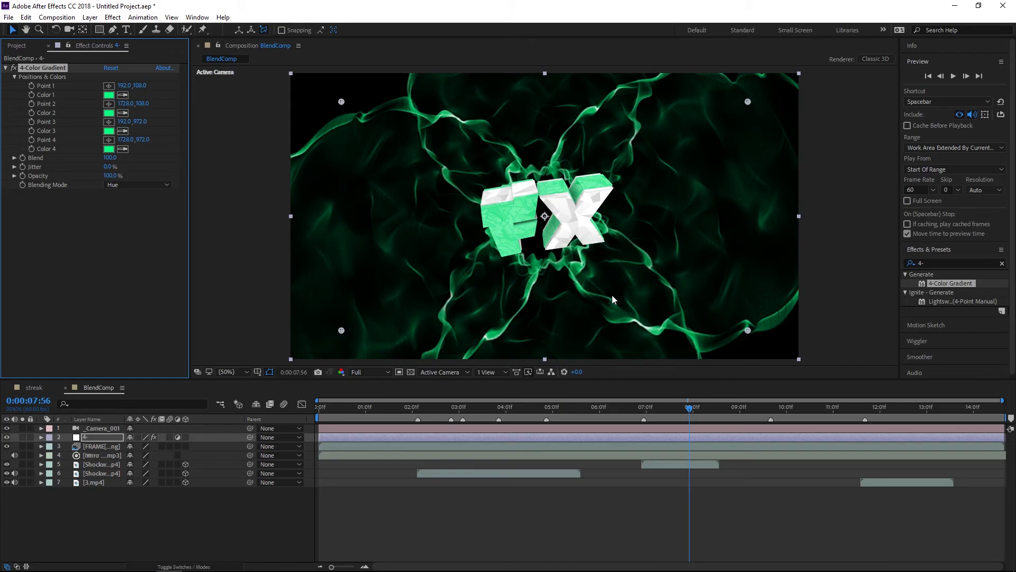
# Step: At 0:00:12:38, apply the Hue/Saturation effect to the 3.mp4 layer and enable Colorize
pyautogui.moveTo(691, 407); pyautogui.dragTo(911, 434)
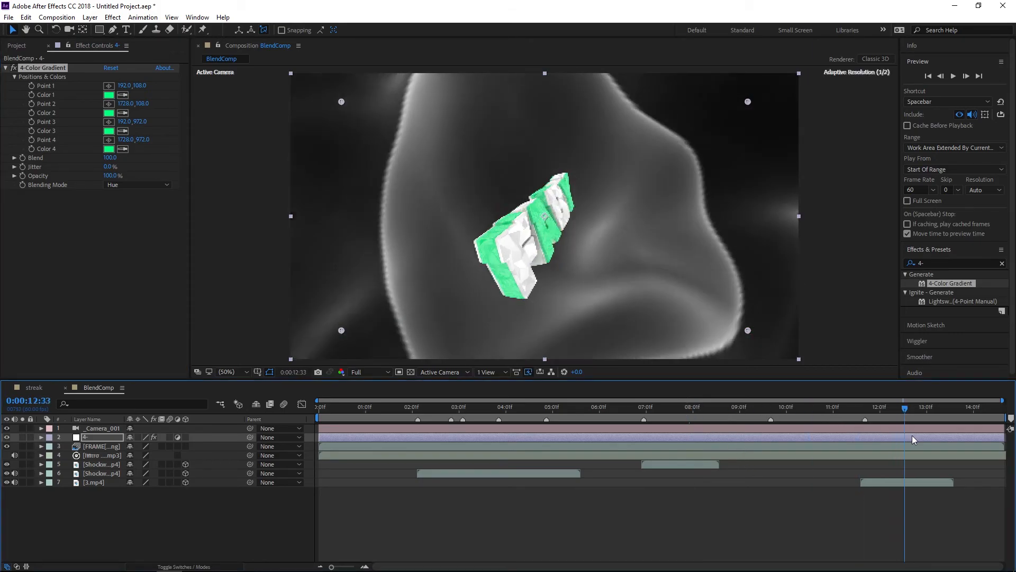
pyautogui.click(979, 260)
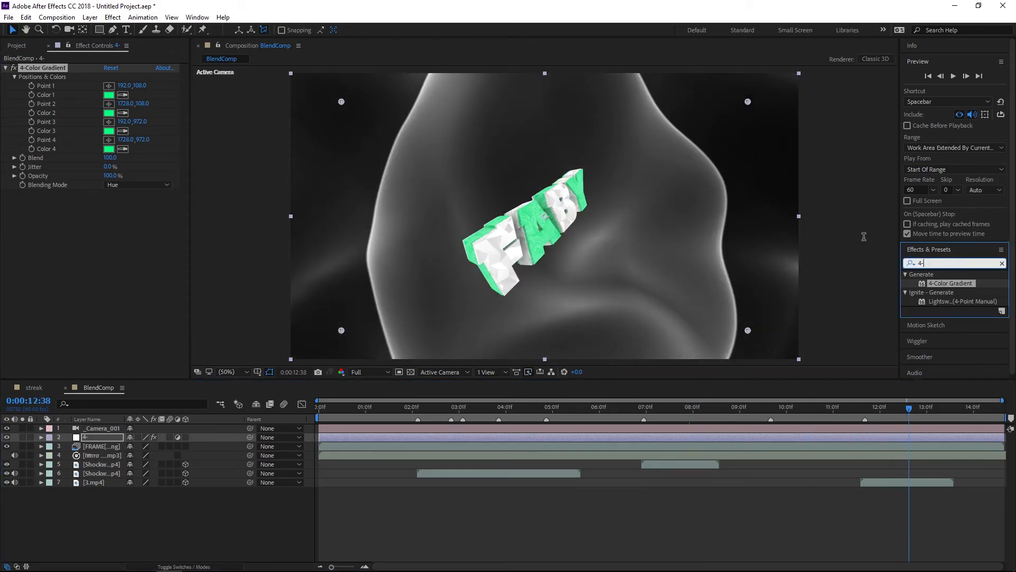
pyautogui.press('BackSpace')
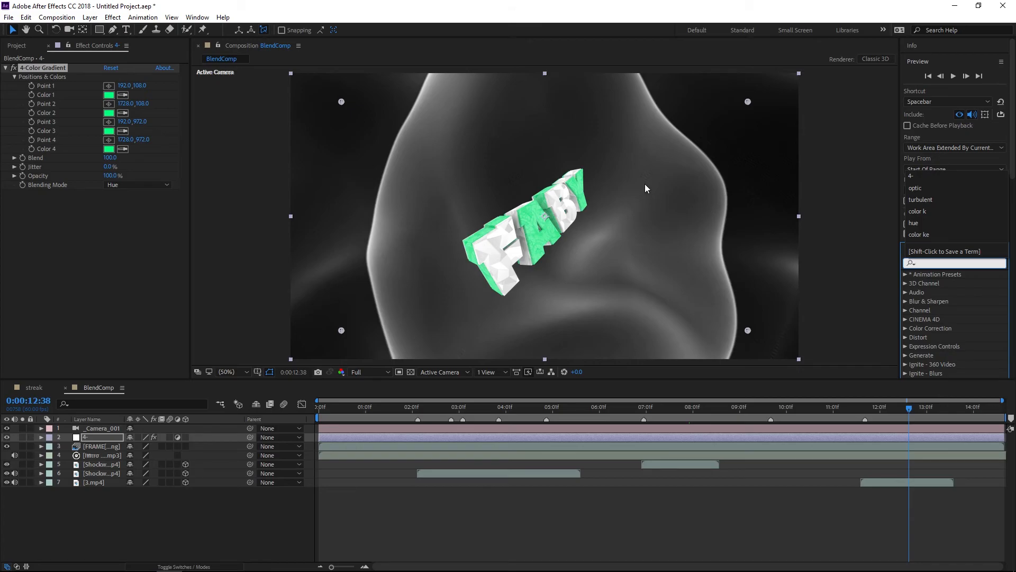
pyautogui.click(87, 477)
pyautogui.click(91, 483)
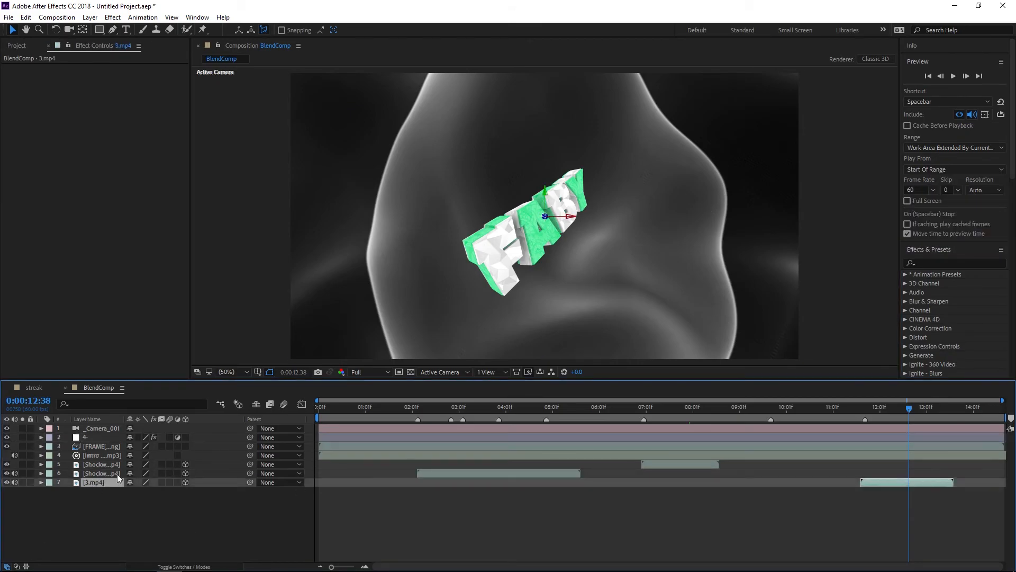
pyautogui.click(926, 264)
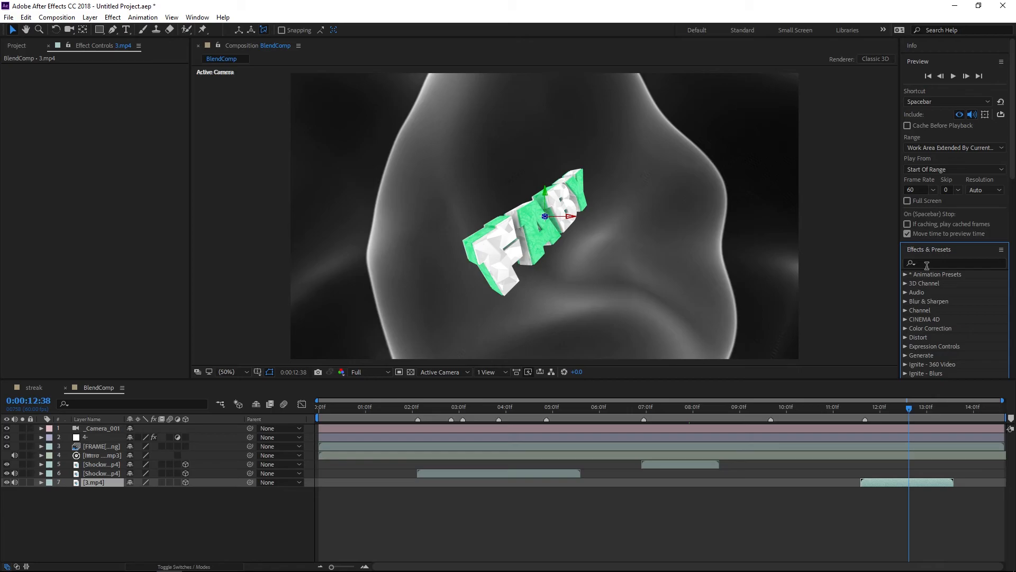
pyautogui.click(927, 265)
pyautogui.write('hue')
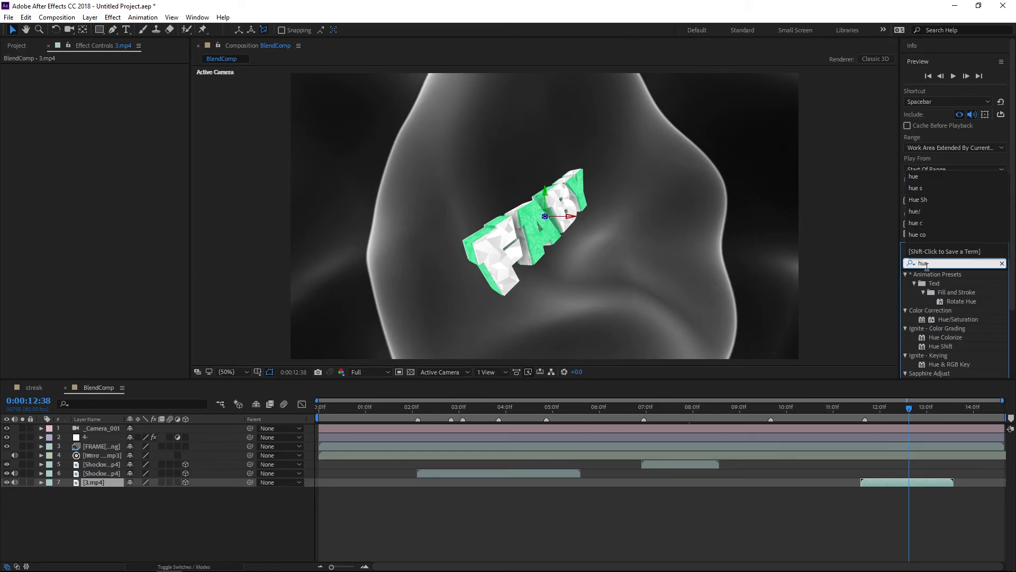
pyautogui.write('/')
pyautogui.doubleClick(978, 281)
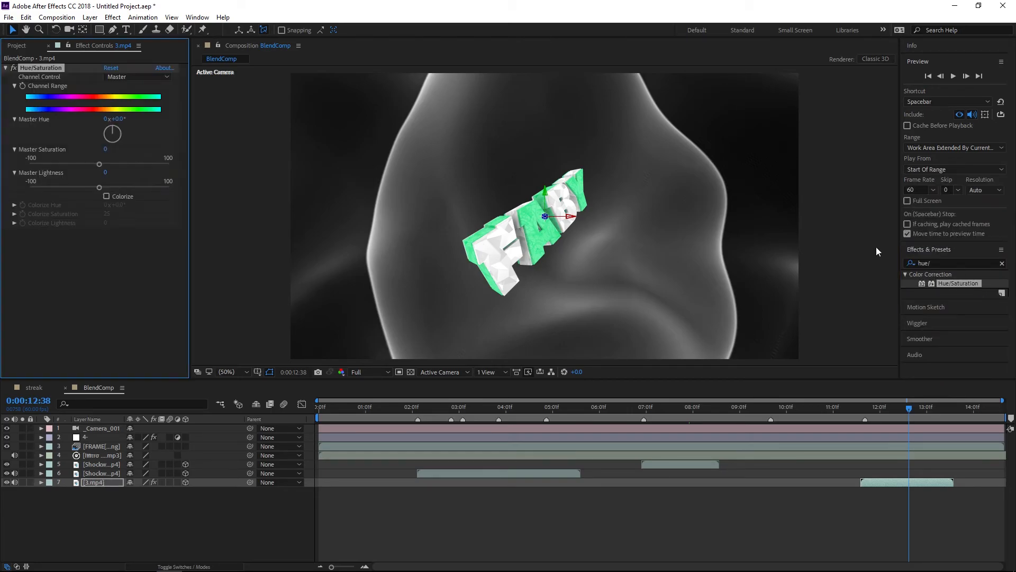
pyautogui.click(107, 196)
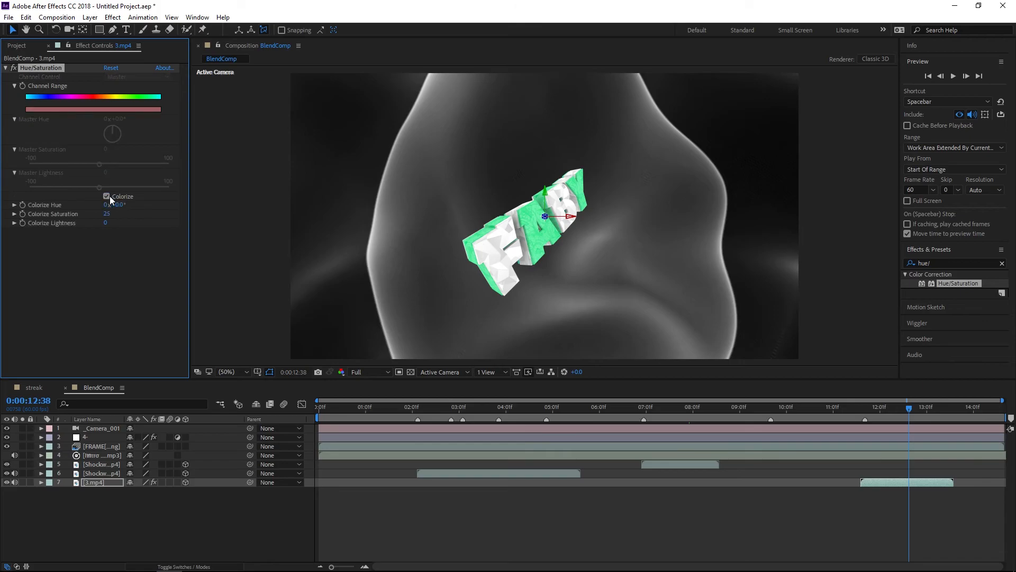
# Step: Set the preview resolution to Quarter and play the composition from its start to check the recoloured shockwaves
pyautogui.moveTo(910, 411); pyautogui.dragTo(319, 408)
pyautogui.click(364, 373)
pyautogui.click(375, 434)
pyautogui.press('space')
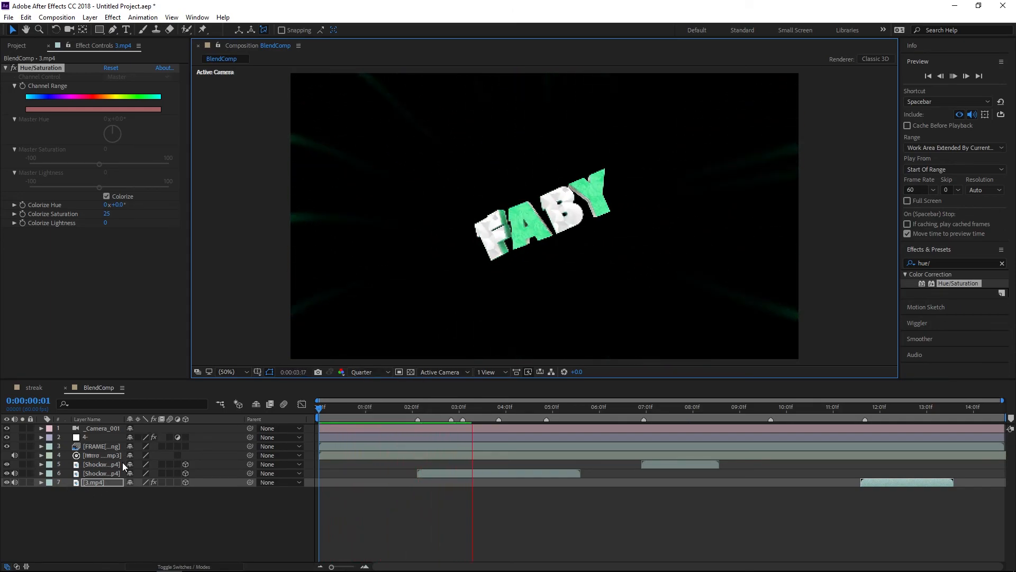
pyautogui.click(249, 519)
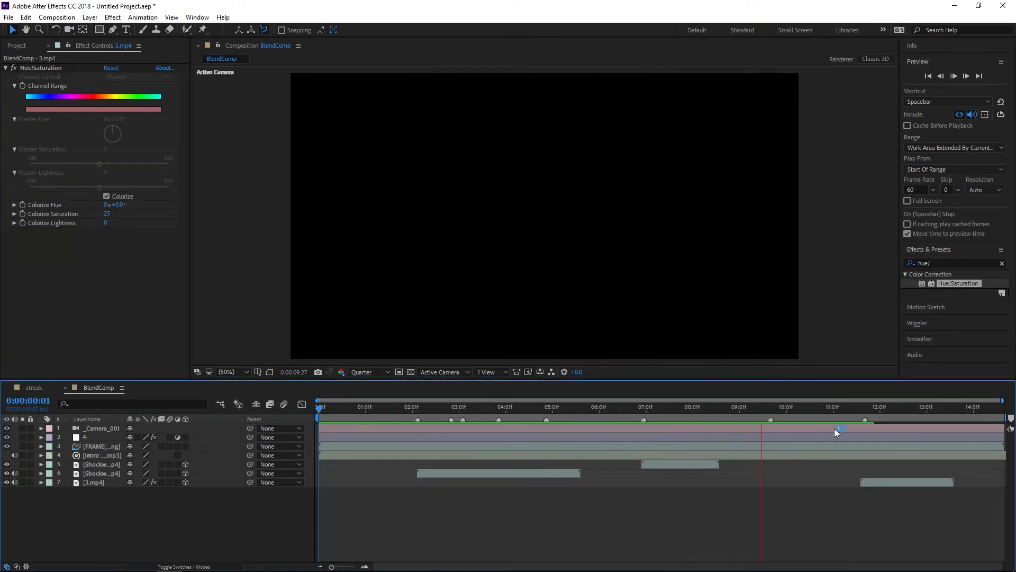
pyautogui.press('space')
pyautogui.press('Home')
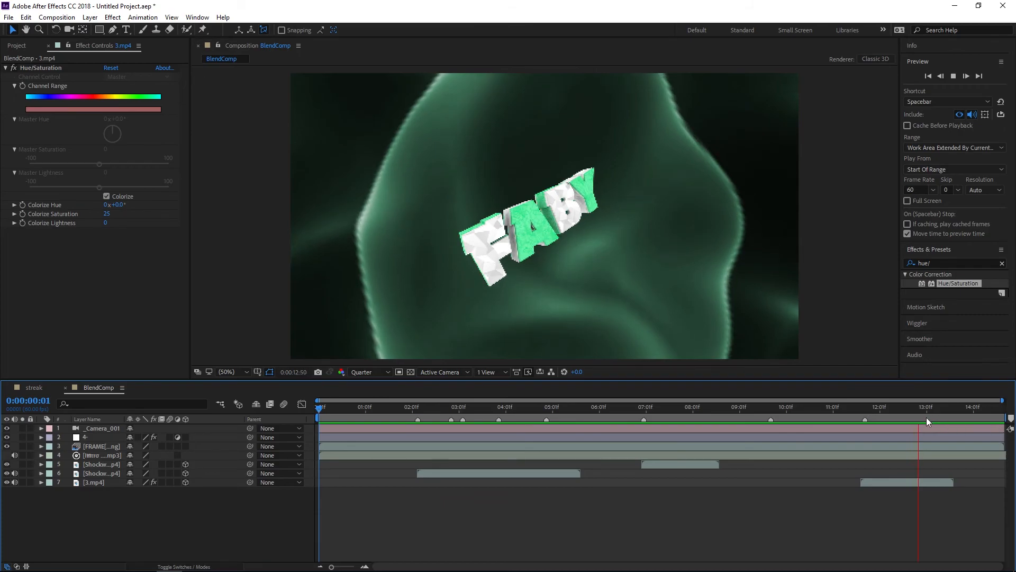
pyautogui.press('space')
# Step: Trim the end of the Shockwave 4.mp4 layer to 0:00:04:01
pyautogui.moveTo(548, 408); pyautogui.dragTo(554, 406)
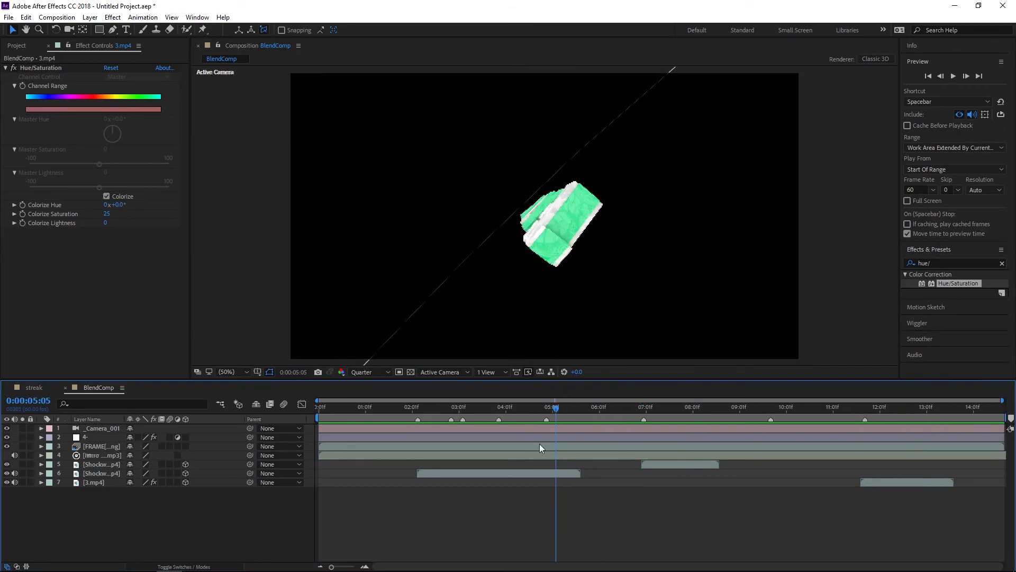
pyautogui.click(534, 473)
pyautogui.moveTo(532, 405); pyautogui.dragTo(504, 398)
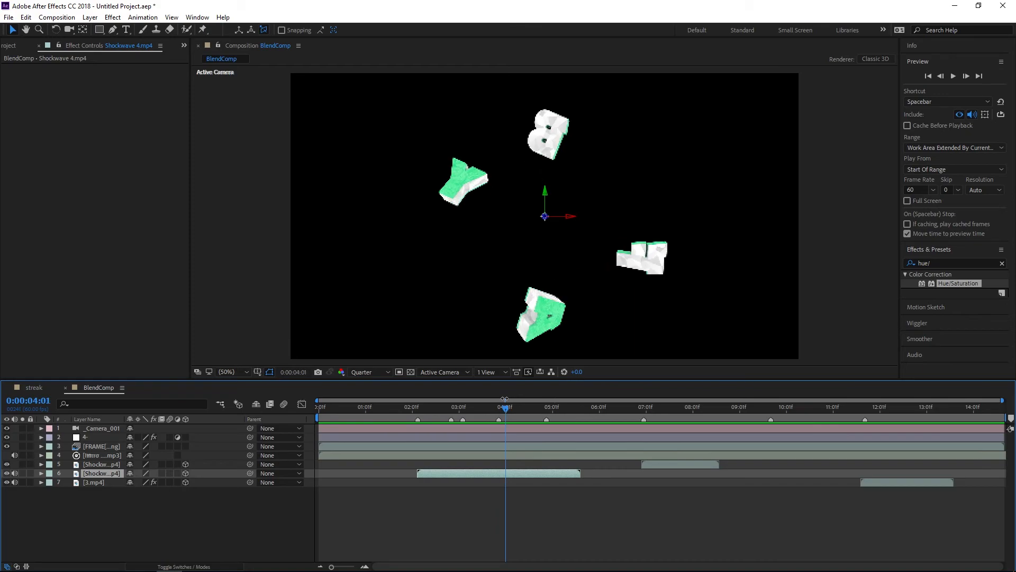
pyautogui.moveTo(581, 471); pyautogui.dragTo(507, 476)
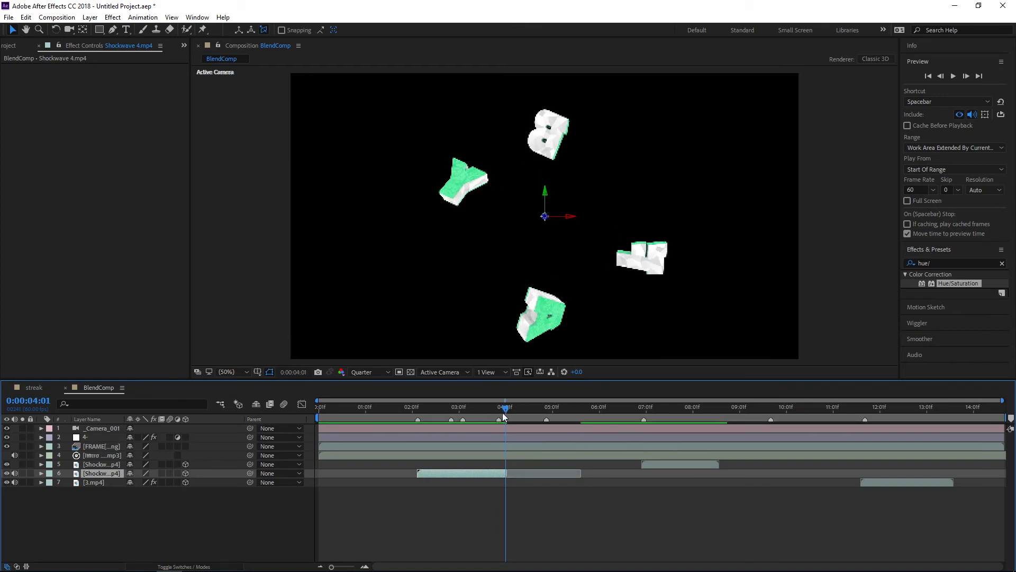
# Step: Play the composition from its start and again from 0:00:02:26 to check the shortened Shockwave 4.mp4 clip
pyautogui.press('space')
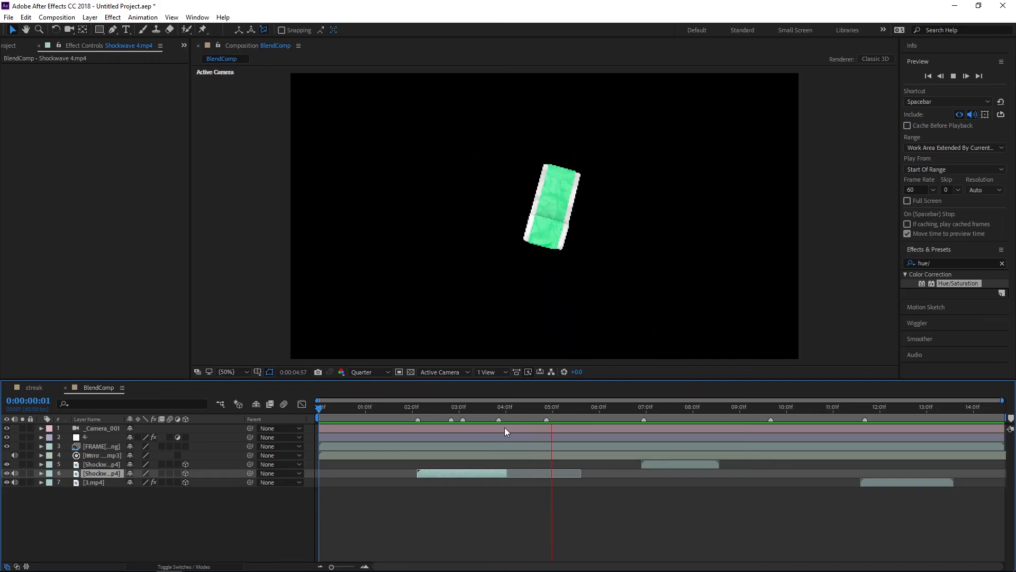
pyautogui.click(569, 408)
pyautogui.moveTo(516, 417); pyautogui.dragTo(431, 415)
pyautogui.press('space')
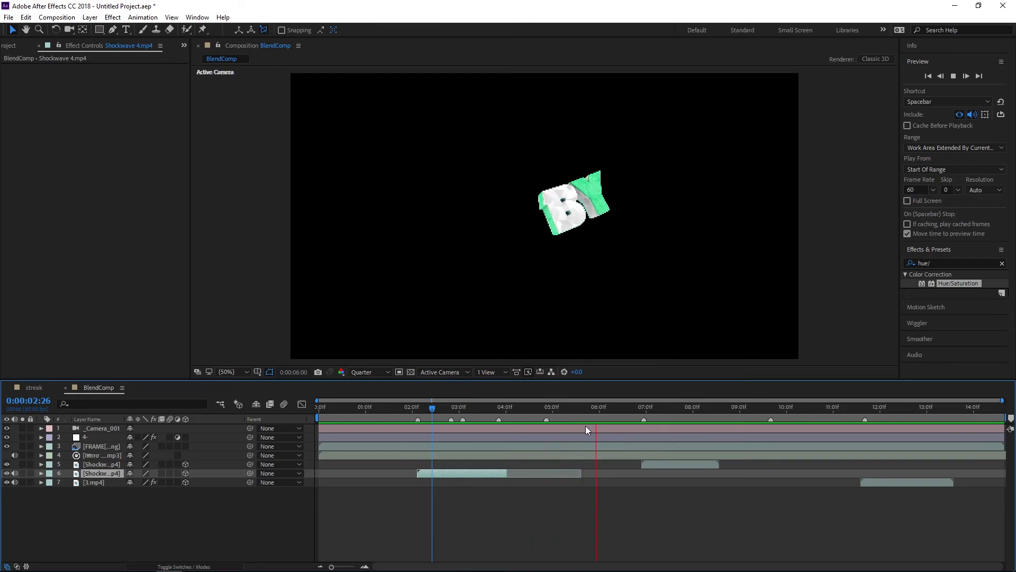
pyautogui.press('space')
# Step: Set the preview resolution to Full and briefly play the composition from its start
pyautogui.click(365, 372)
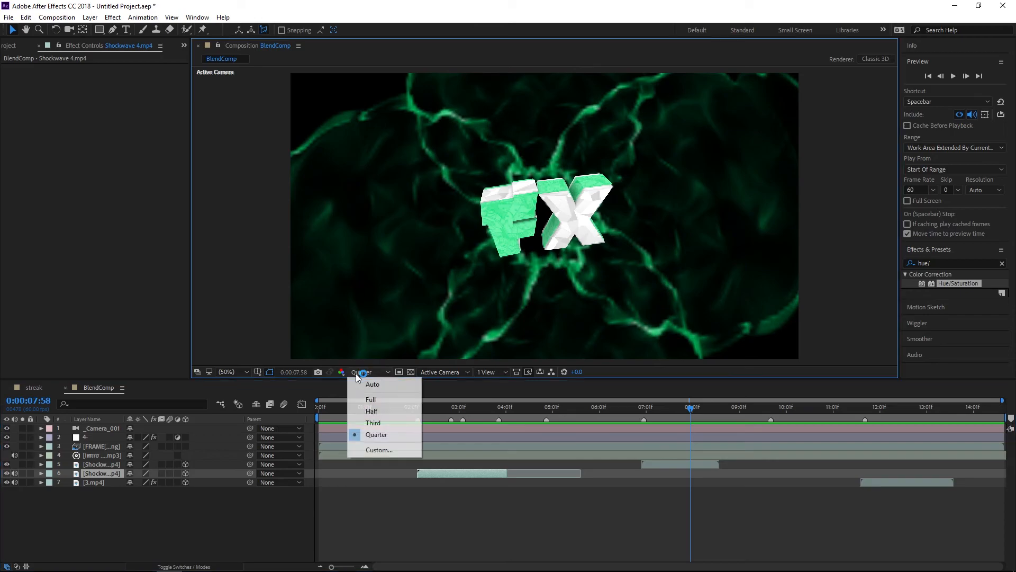
pyautogui.click(355, 400)
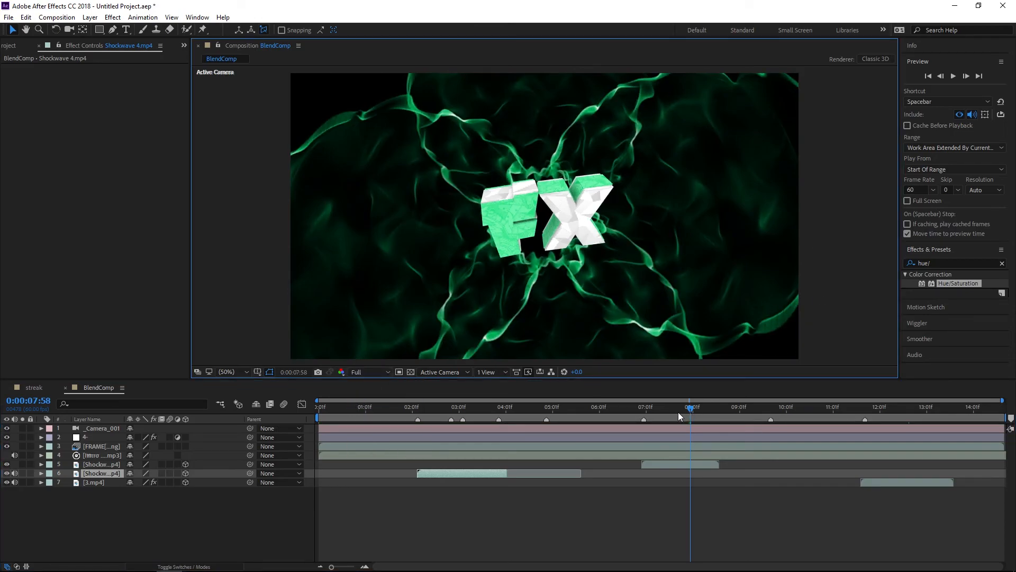
pyautogui.press('Home')
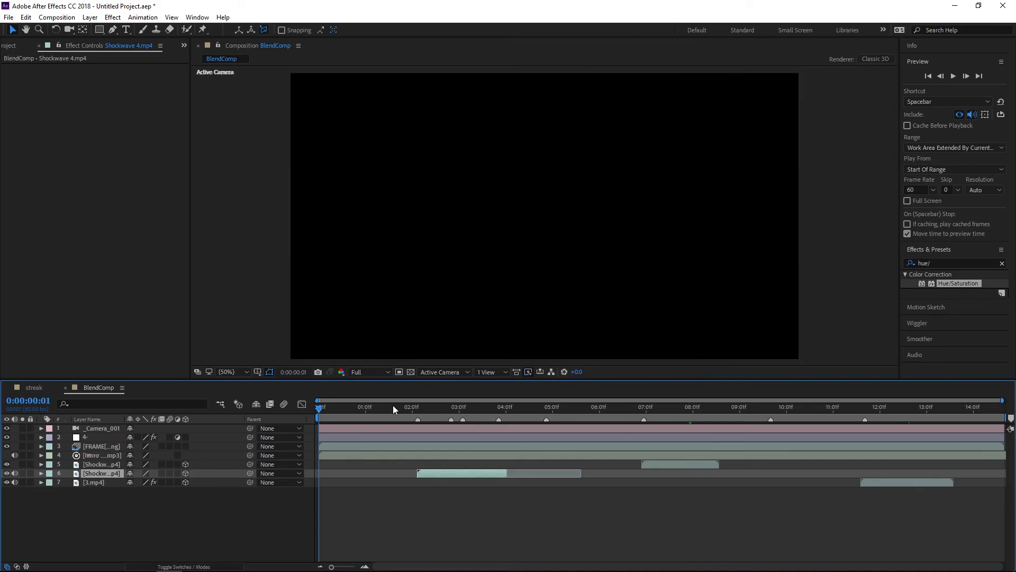
pyautogui.click(953, 77)
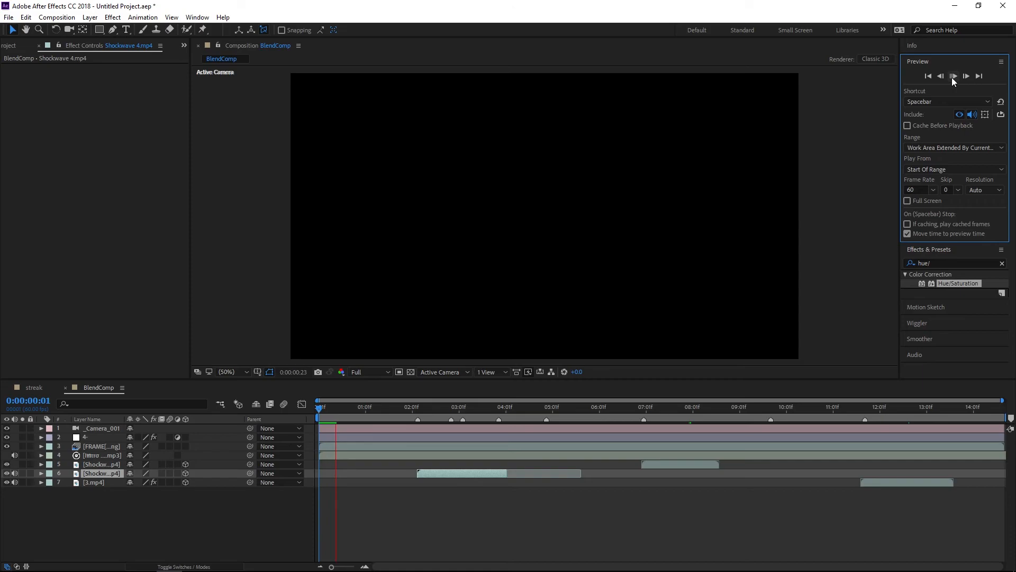
pyautogui.click(952, 78)
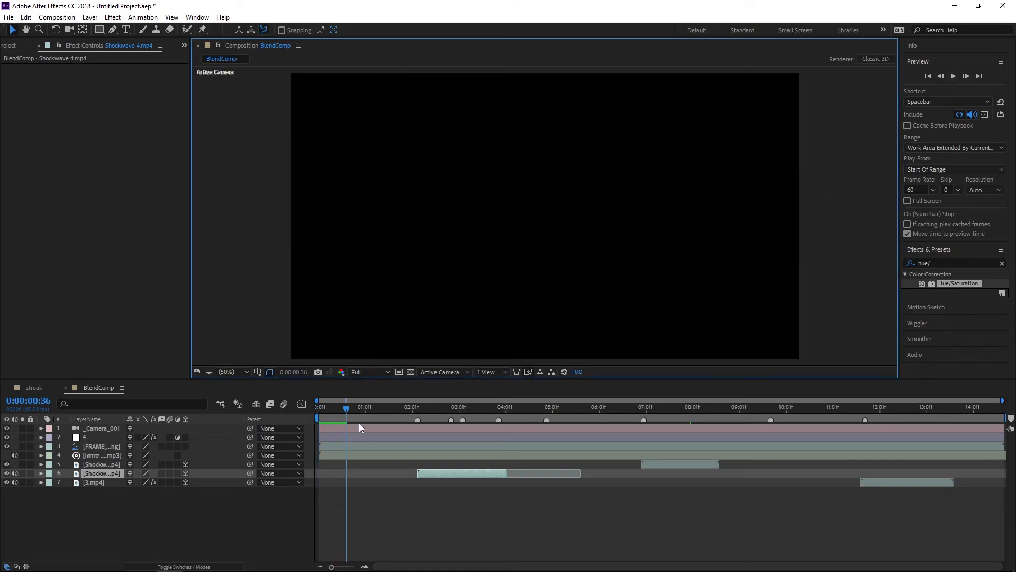
pyautogui.moveTo(339, 406); pyautogui.dragTo(253, 406)
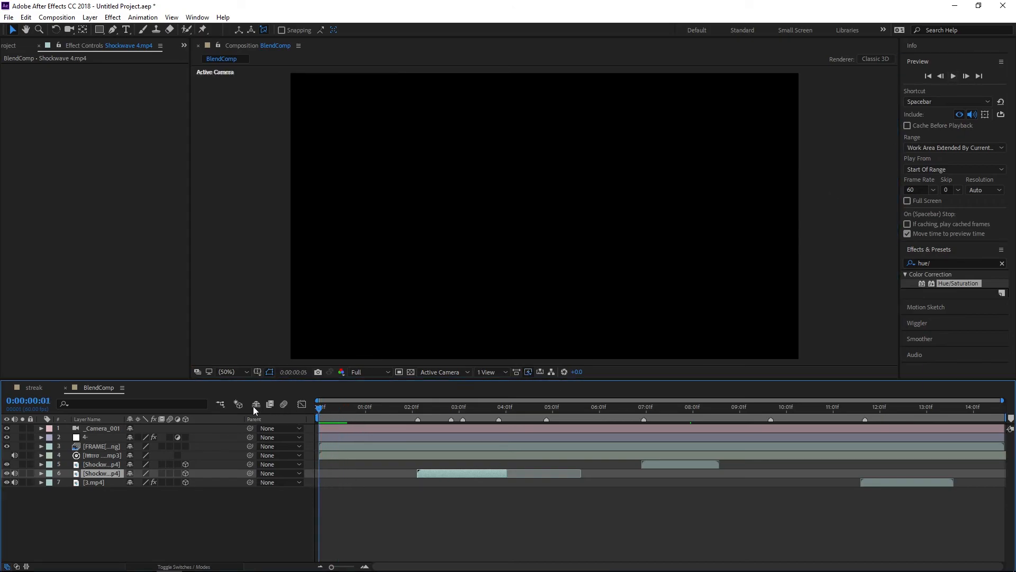
# Step: Move the mp3 audio layer to the end of the layer stack and, at 0:00:10:45, duplicate the FRAME[0000-0879].png layer
pyautogui.rightClick(138, 531)
pyautogui.moveTo(117, 455); pyautogui.dragTo(99, 496)
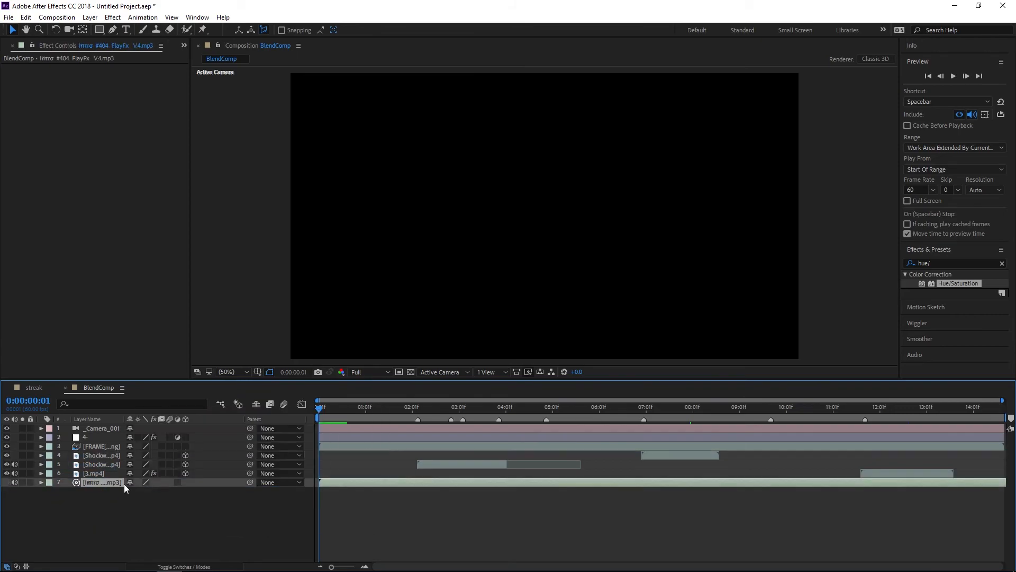
pyautogui.click(103, 453)
pyautogui.click(103, 448)
pyautogui.moveTo(322, 411); pyautogui.dragTo(823, 417)
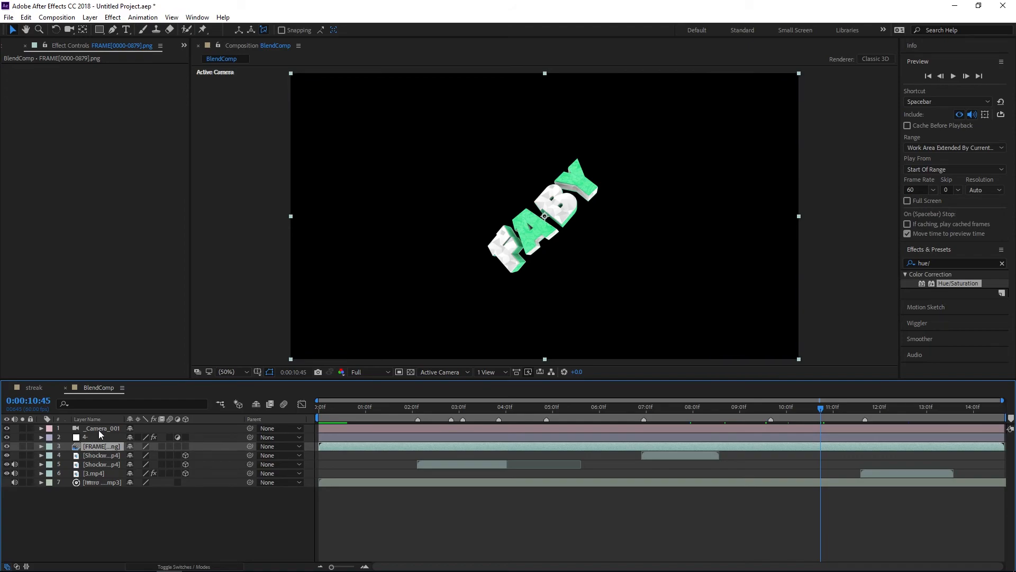
pyautogui.hotkey('ctrl', 'd')
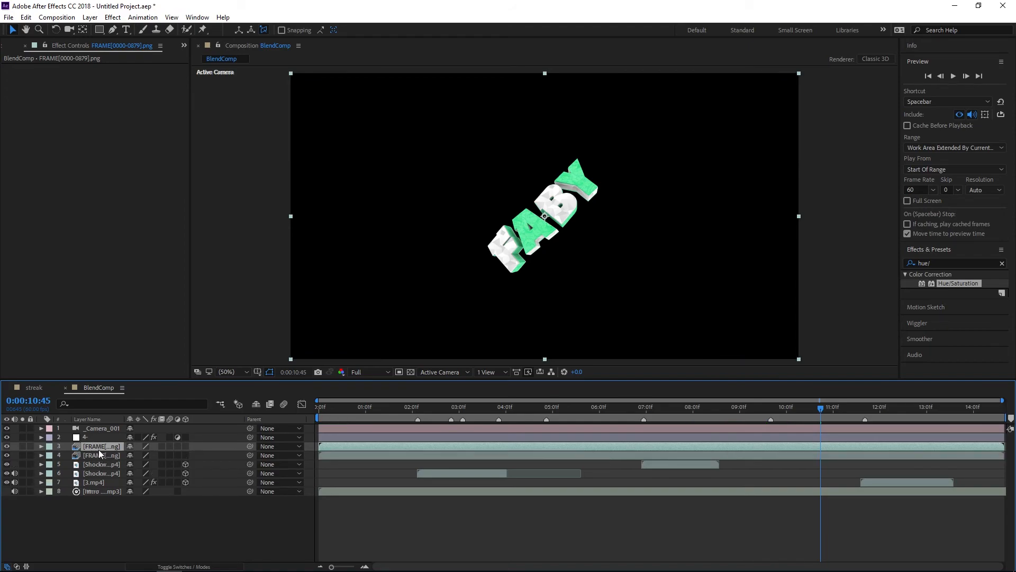
# Step: Apply the Trapcode Shine effect to the lower FRAME[0000-0879].png copy and set its Colorize mode to One Color
pyautogui.click(95, 453)
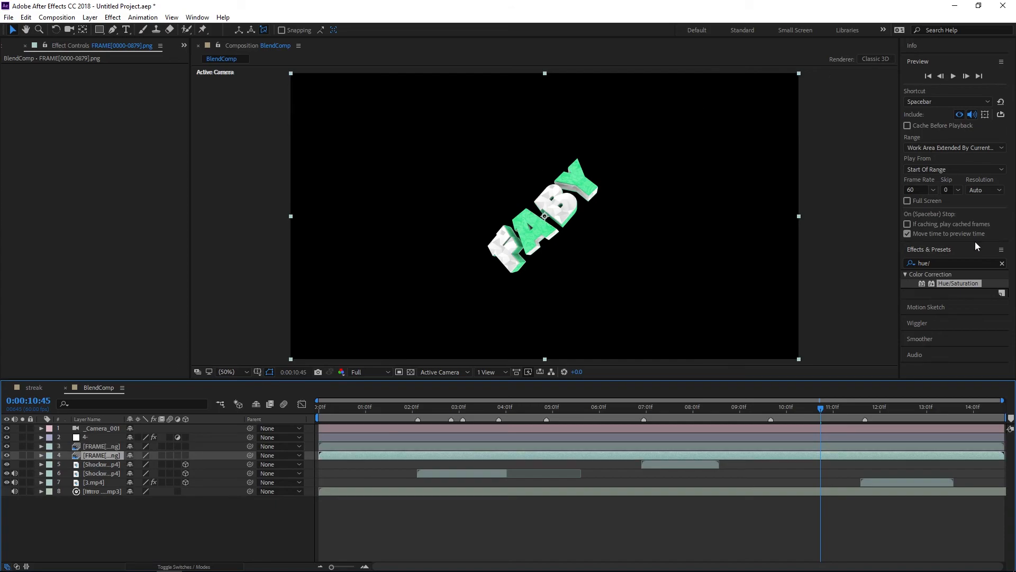
pyautogui.click(961, 262)
pyautogui.write('shine')
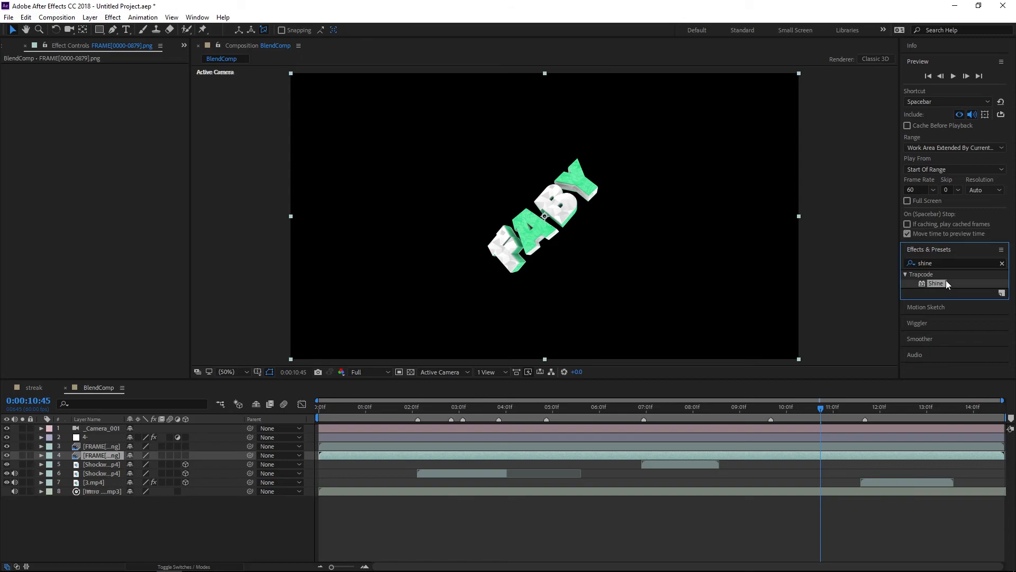
pyautogui.doubleClick(945, 282)
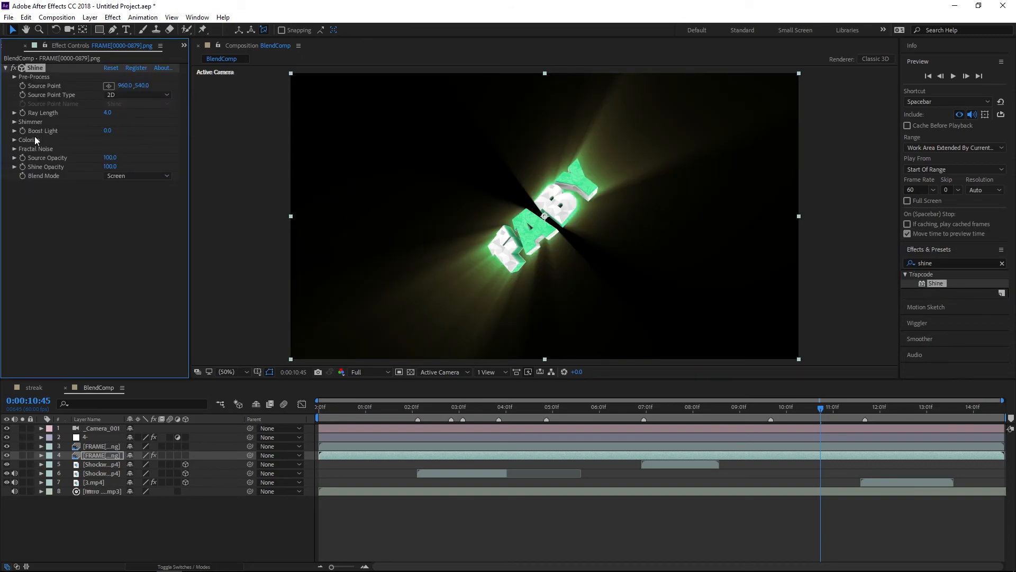
pyautogui.click(14, 140)
pyautogui.click(142, 148)
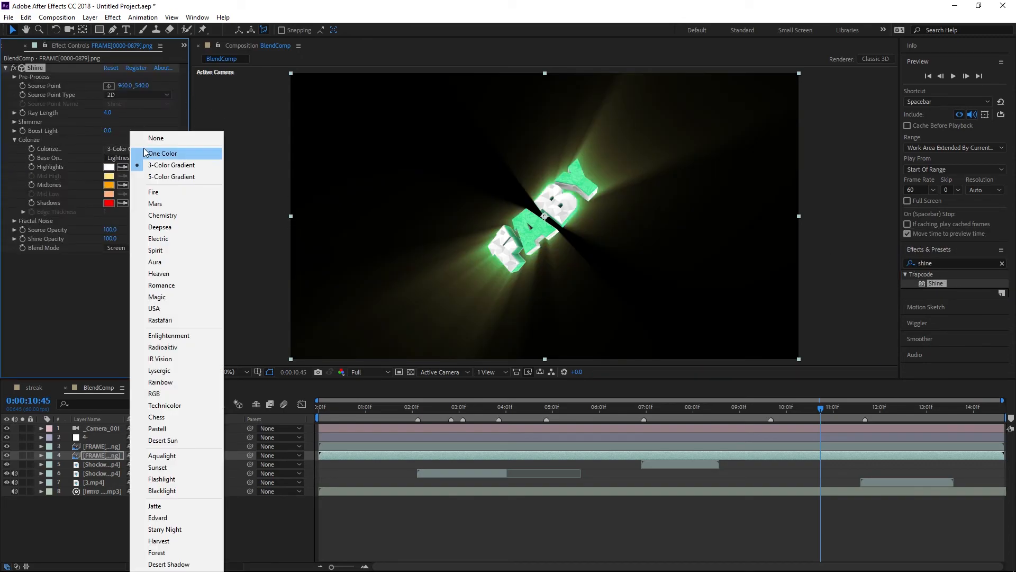
pyautogui.click(160, 155)
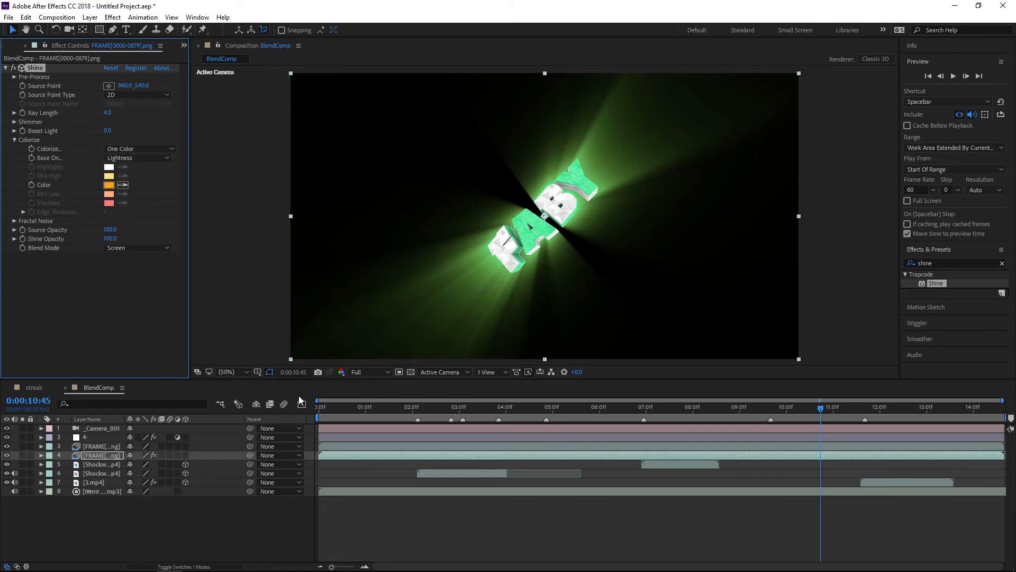
# Step: Set the Shine colour on the lower FRAME layer to a light green, 75FFC1, with hue 153° and saturation 54%
pyautogui.click(106, 434)
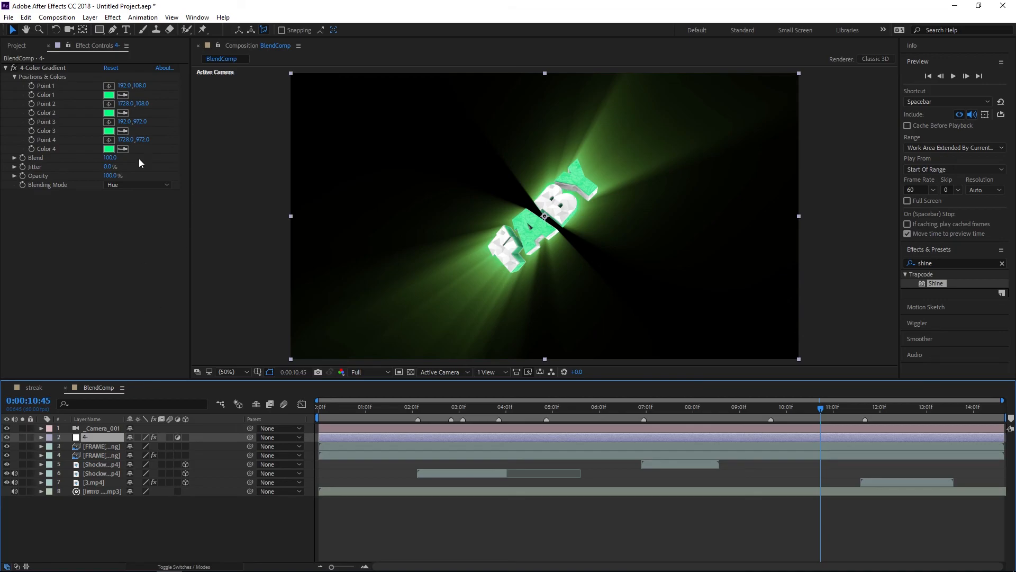
pyautogui.click(111, 462)
pyautogui.click(114, 455)
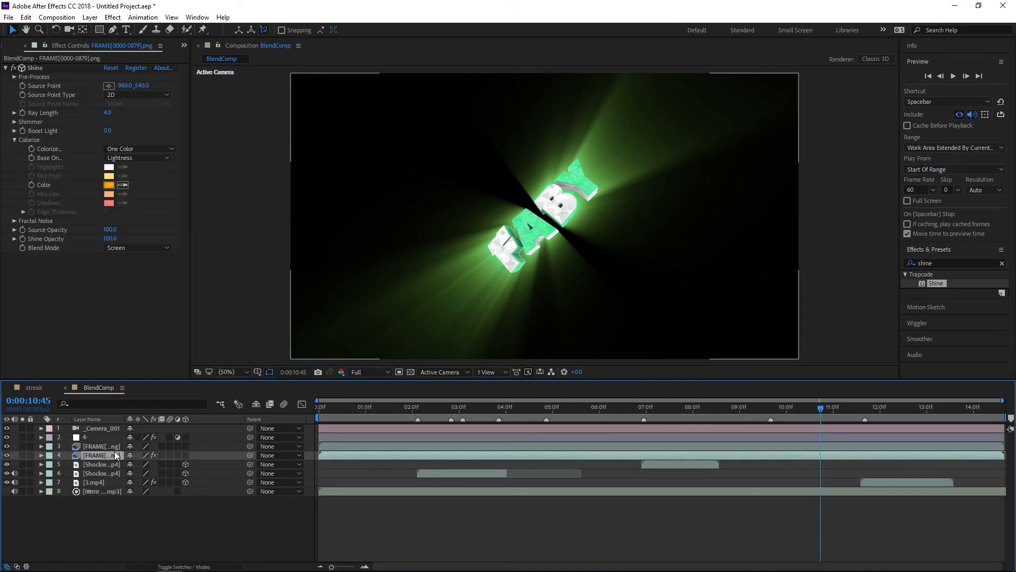
pyautogui.click(108, 184)
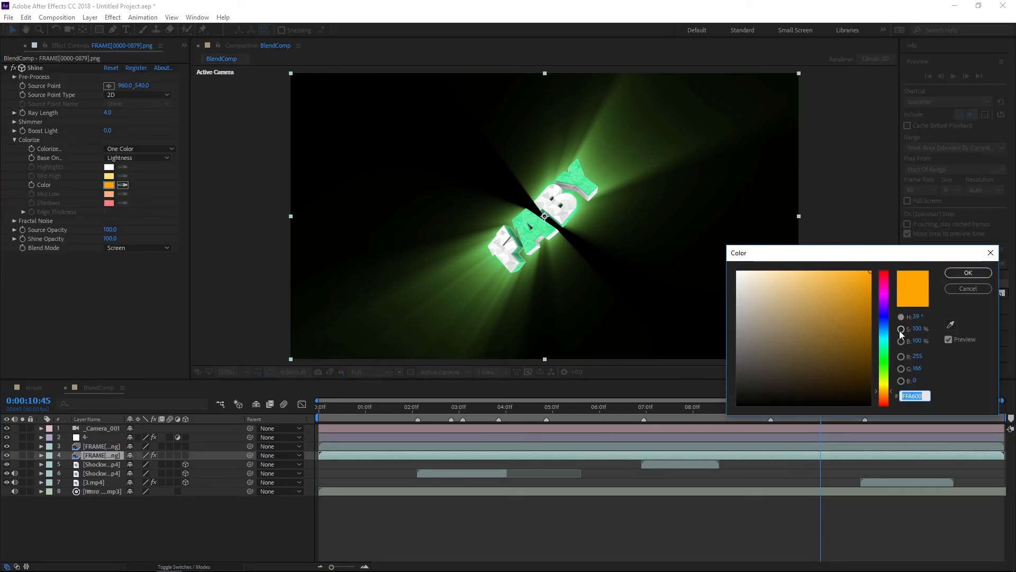
pyautogui.moveTo(915, 316)
pyautogui.mouseDown()
pyautogui.moveTo(955, 323)
pyautogui.moveTo(828, 305)
pyautogui.moveTo(941, 324)
pyautogui.moveTo(928, 321)
pyautogui.mouseUp()
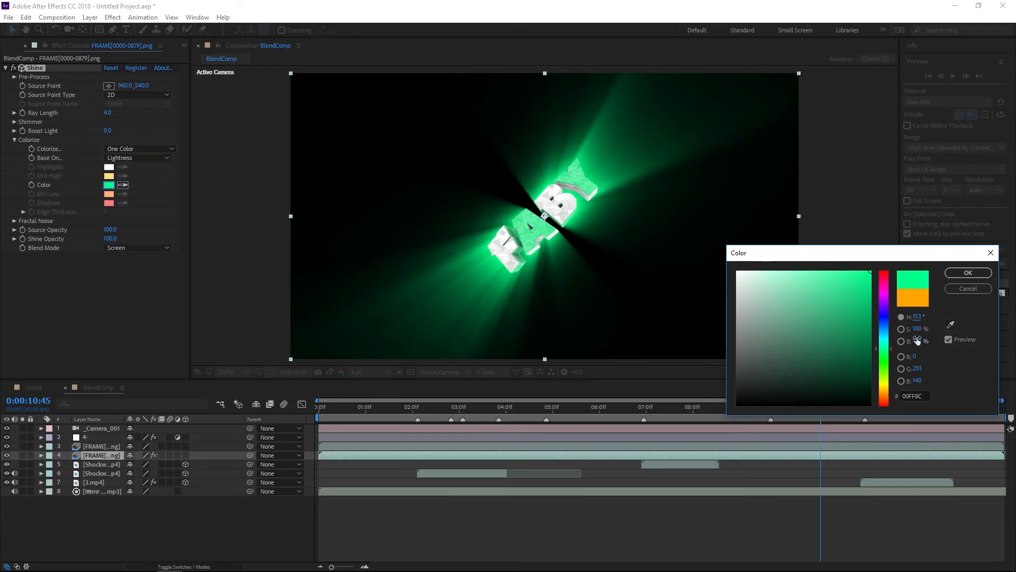
pyautogui.moveTo(916, 329); pyautogui.dragTo(889, 329)
pyautogui.click(964, 274)
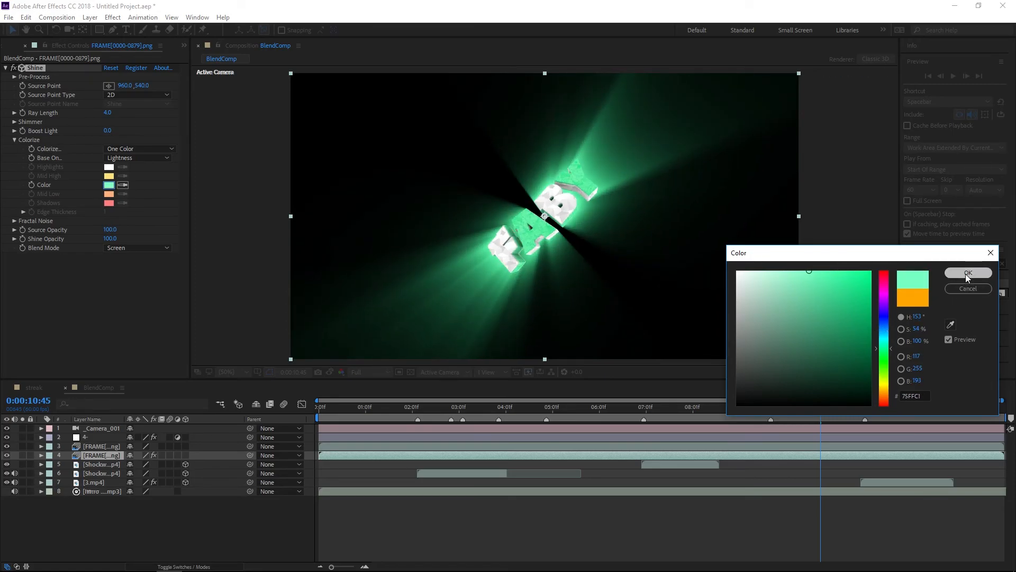
# Step: Set Shine's Ray Length to 2 and base its colorization on Alpha Edges
pyautogui.click(109, 113)
pyautogui.write('2')
pyautogui.press('Return')
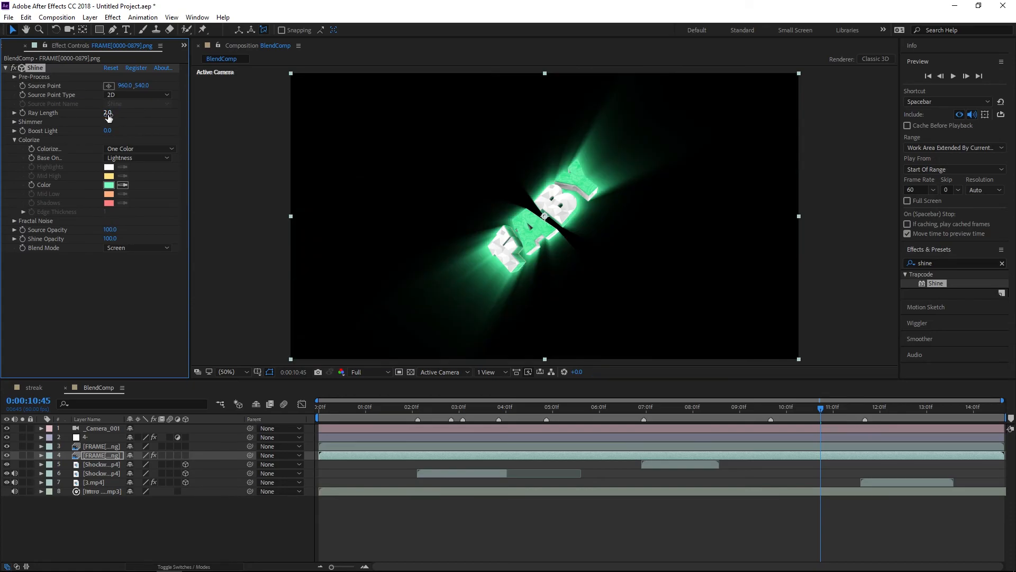
pyautogui.click(147, 158)
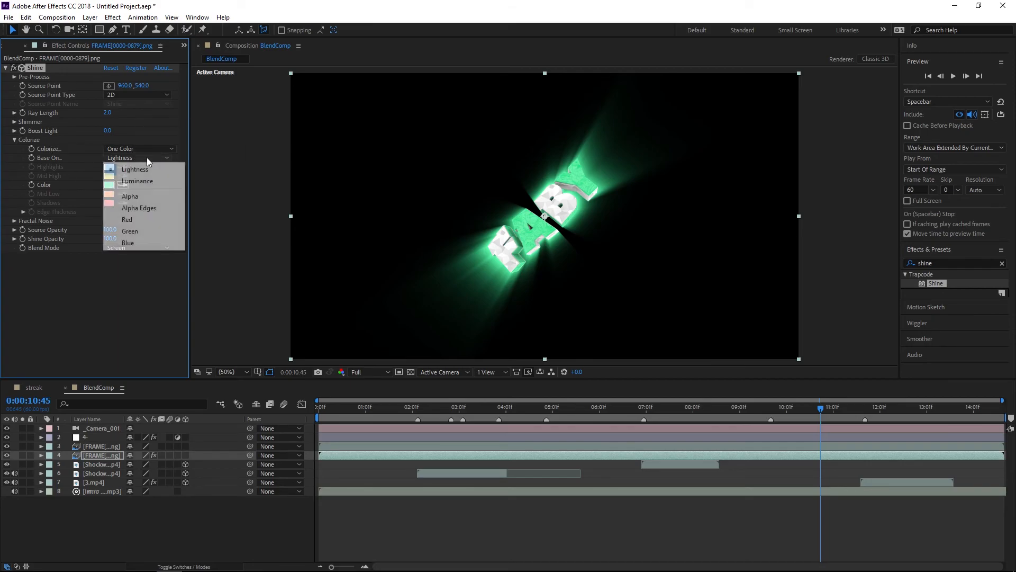
pyautogui.click(160, 204)
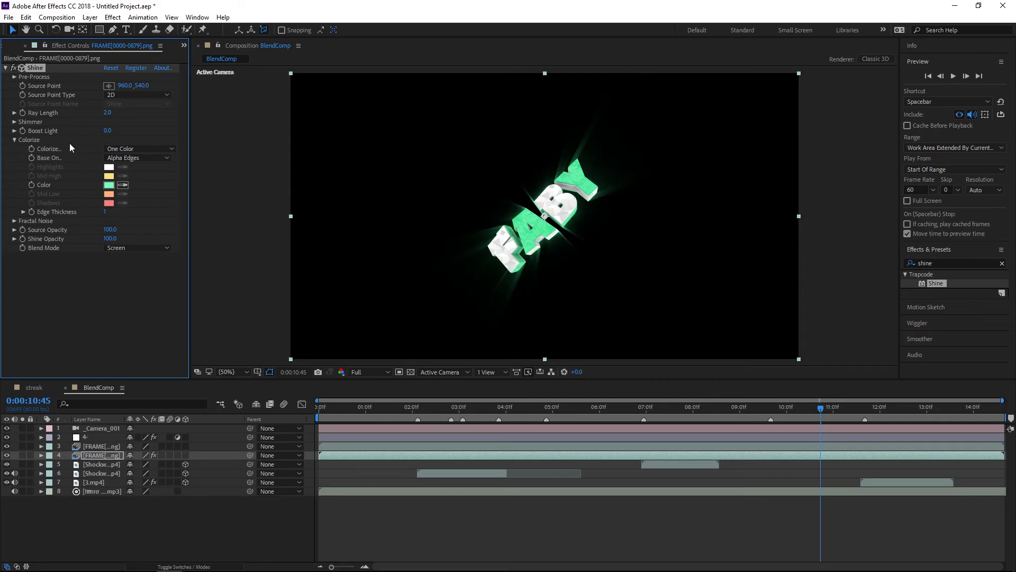
# Step: Shorten Shine's Ray Length to 1.5 and set its Blend Mode to None
pyautogui.click(107, 112)
pyautogui.press('Return')
pyautogui.click(15, 140)
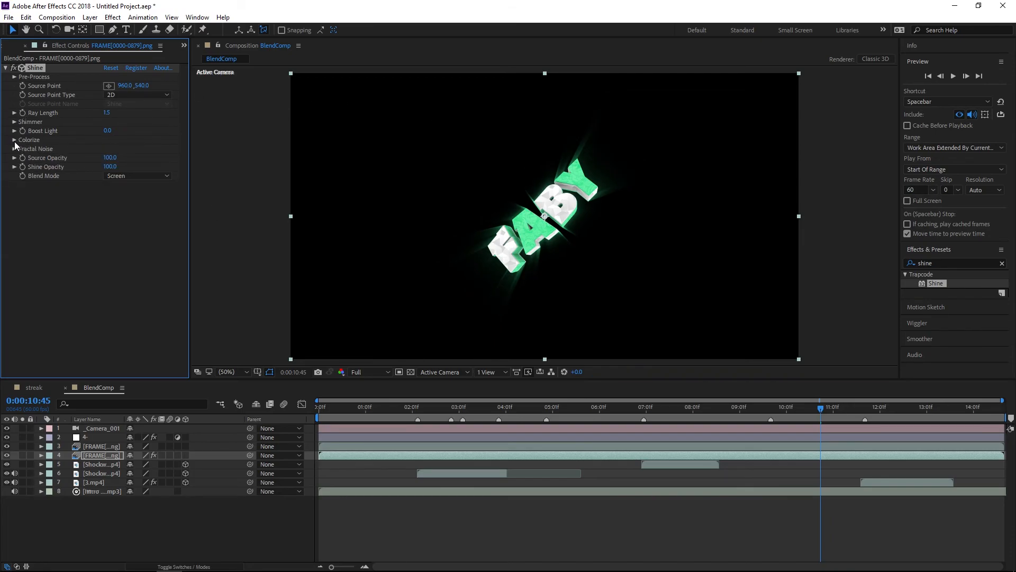
pyautogui.click(147, 174)
pyautogui.click(145, 186)
pyautogui.click(146, 185)
# Step: Apply the Turbulent Displace effect to the lower FRAME layer and set its Complexity to 3
pyautogui.doubleClick(937, 262)
pyautogui.write('turbu')
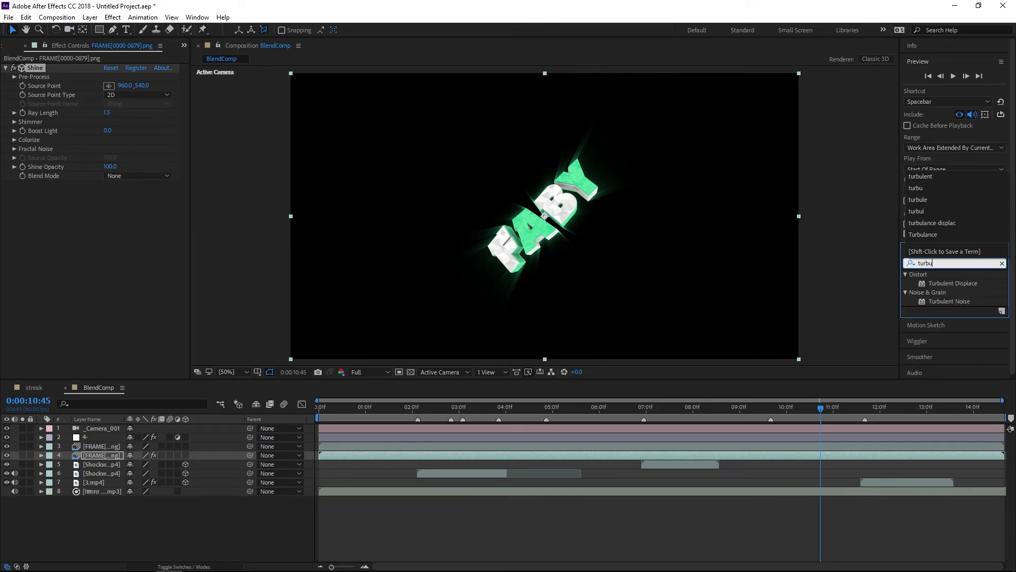
pyautogui.doubleClick(985, 282)
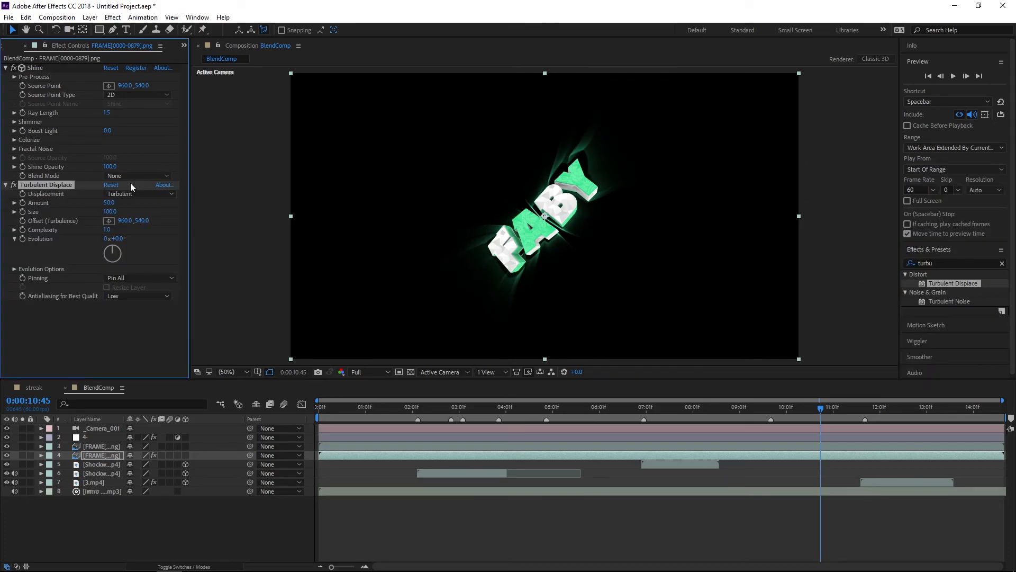
pyautogui.click(108, 229)
pyautogui.write('3')
pyautogui.press('Return')
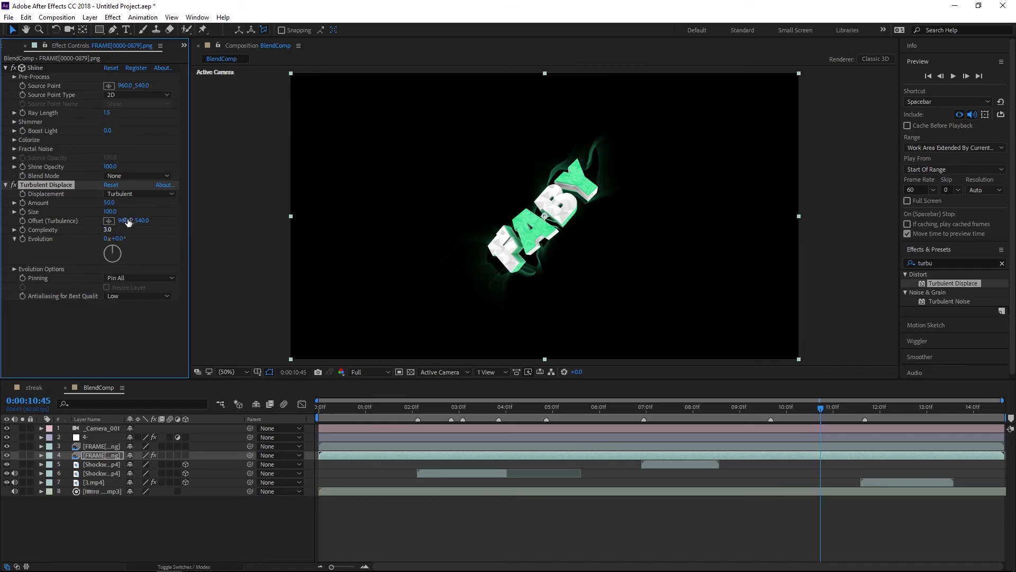
# Step: Try lower Turbulent Displace amounts, such as 35 and 15, with Size values of 59 and 145
pyautogui.moveTo(108, 202); pyautogui.dragTo(77, 205)
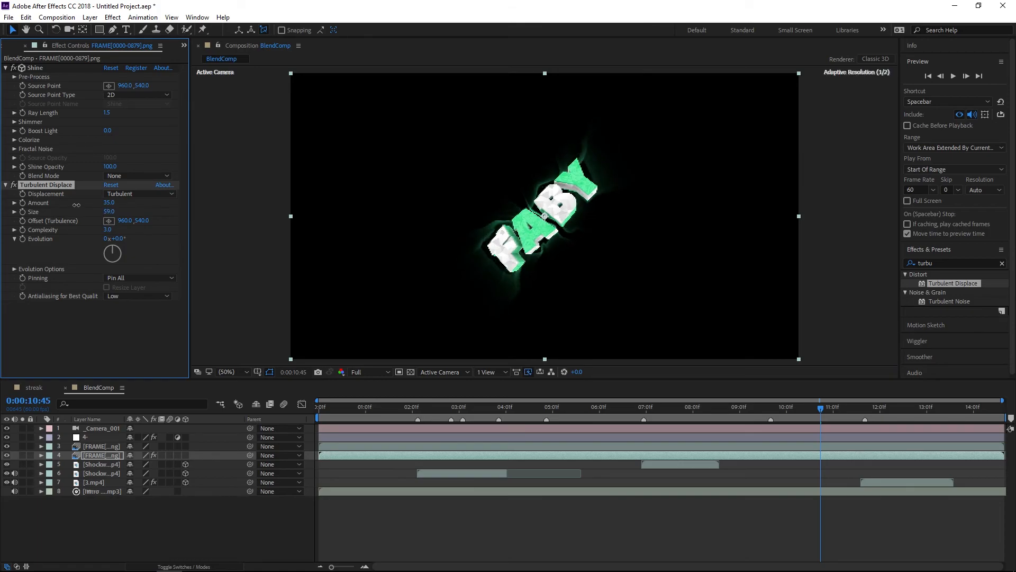
pyautogui.moveTo(112, 199)
pyautogui.mouseDown()
pyautogui.moveTo(104, 209)
pyautogui.moveTo(157, 214)
pyautogui.moveTo(106, 206)
pyautogui.mouseUp()
pyautogui.click(108, 204)
pyautogui.write('15')
pyautogui.press('Return')
pyautogui.click(108, 204)
pyautogui.write('1')
pyautogui.press('Return')
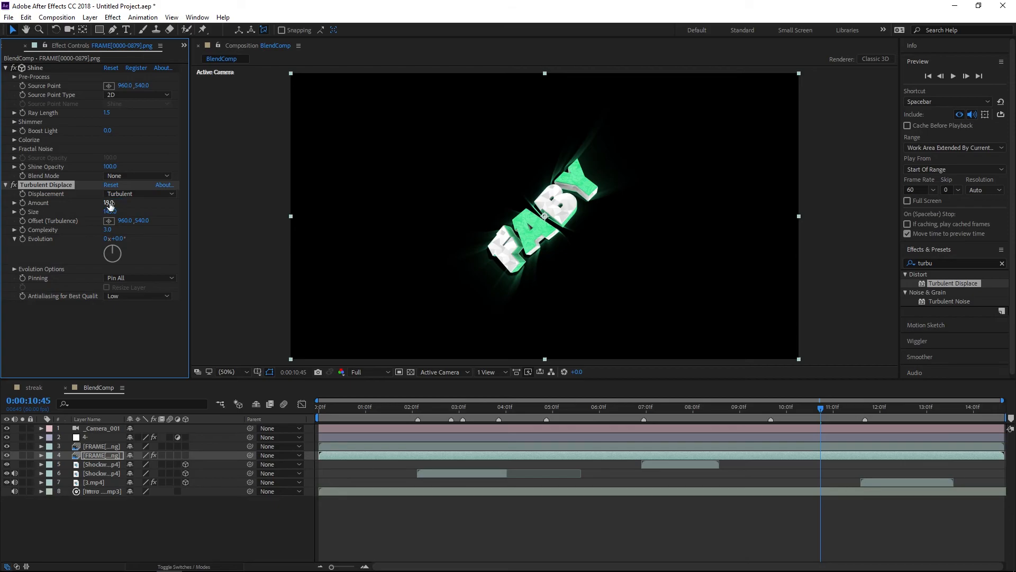
# Step: Set the Turbulent Displace Amount to 30 and its Size to 50
pyautogui.click(109, 202)
pyautogui.write('30')
pyautogui.press('Return')
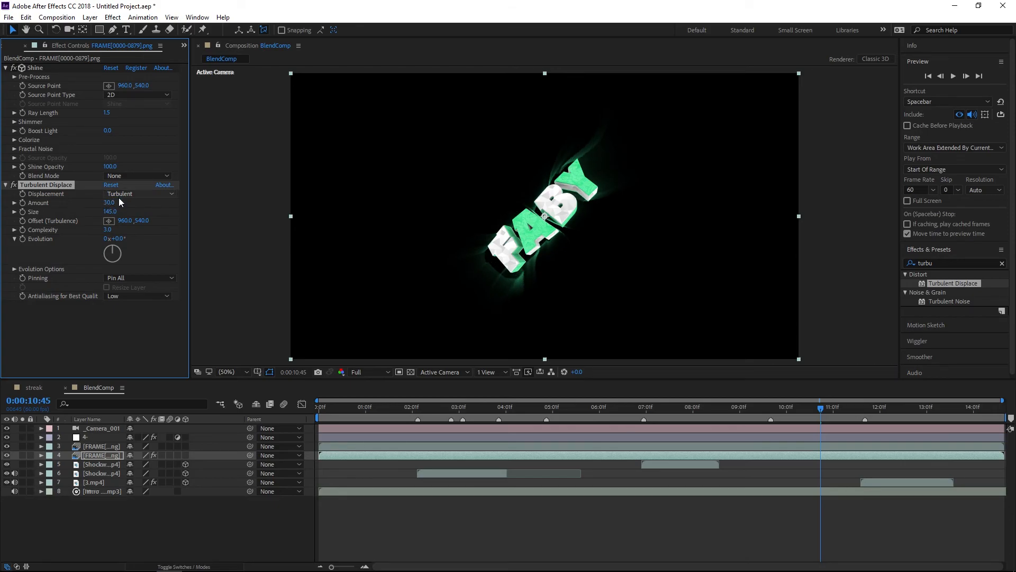
pyautogui.click(110, 211)
pyautogui.write('50')
pyautogui.press('Return')
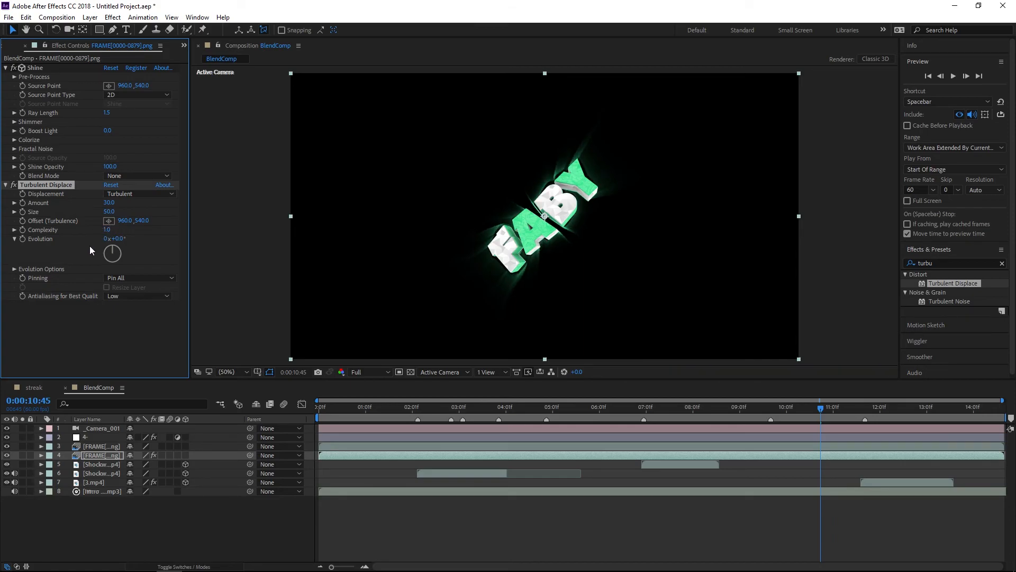
# Step: Set the Turbulent Displace Complexity to 2.5 and collapse the settings of both Turbulent Displace and Shine
pyautogui.click(107, 229)
pyautogui.write('2.6')
pyautogui.press('Return')
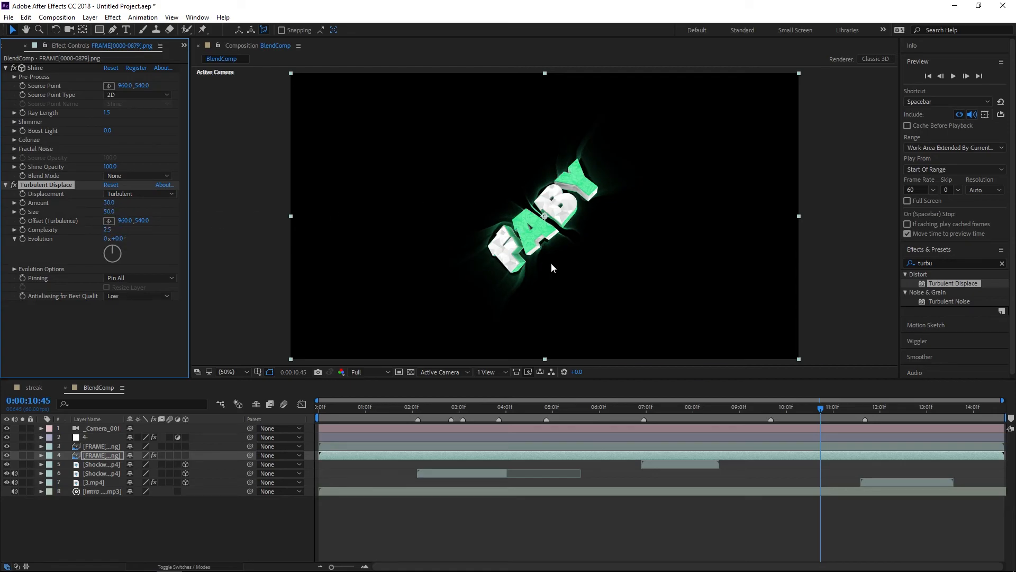
pyautogui.click(97, 513)
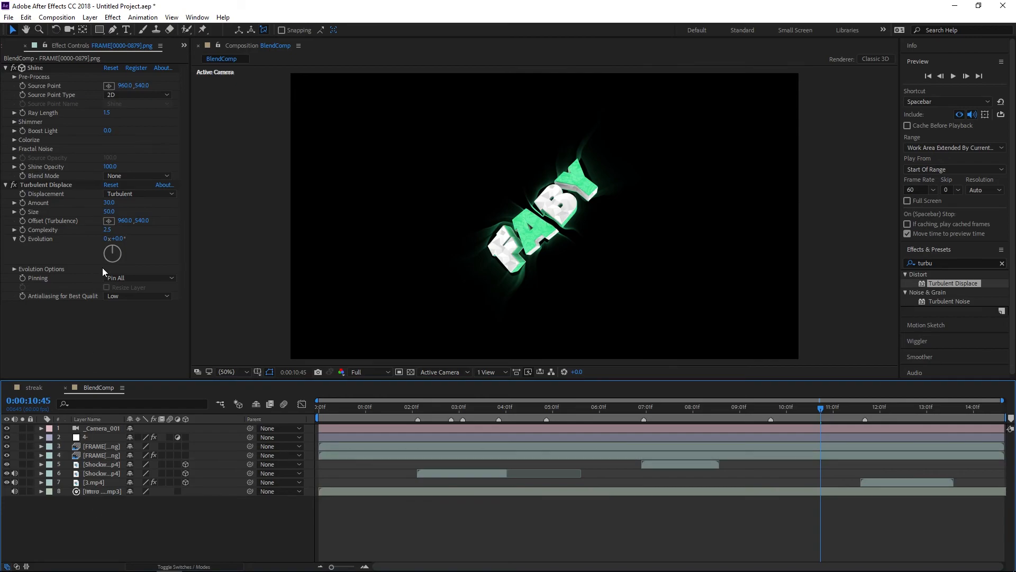
pyautogui.click(5, 185)
pyautogui.click(5, 185)
pyautogui.click(5, 185)
pyautogui.click(5, 68)
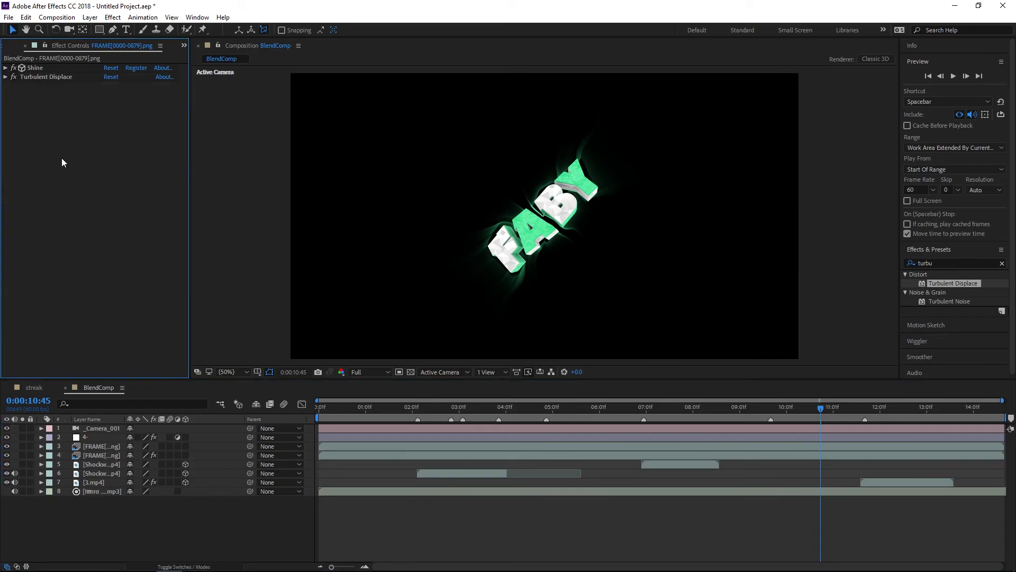
# Step: Compare the displaced glow at Quarter and Full preview resolution
pyautogui.click(369, 372)
pyautogui.click(372, 431)
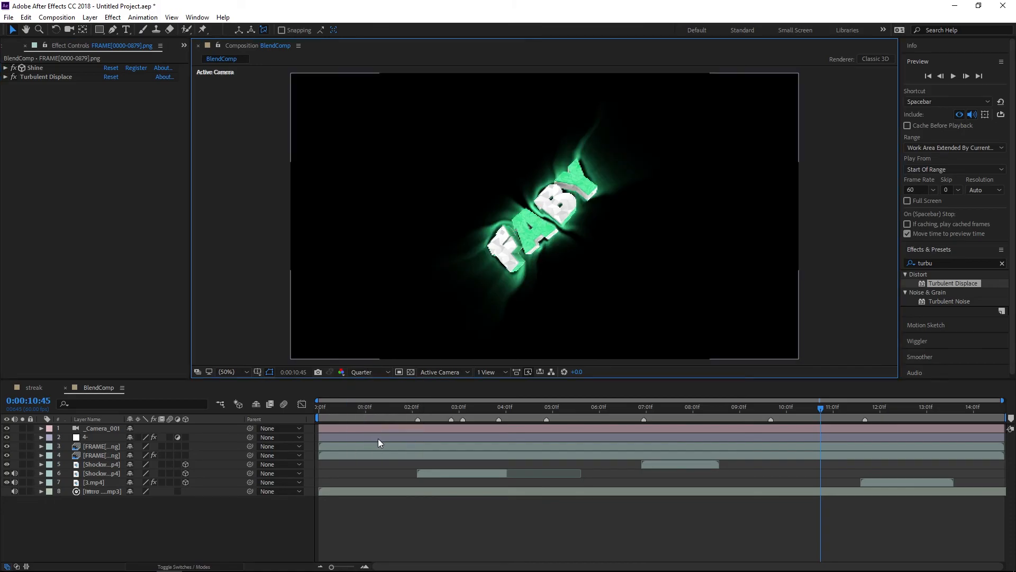
pyautogui.click(353, 376)
pyautogui.click(360, 400)
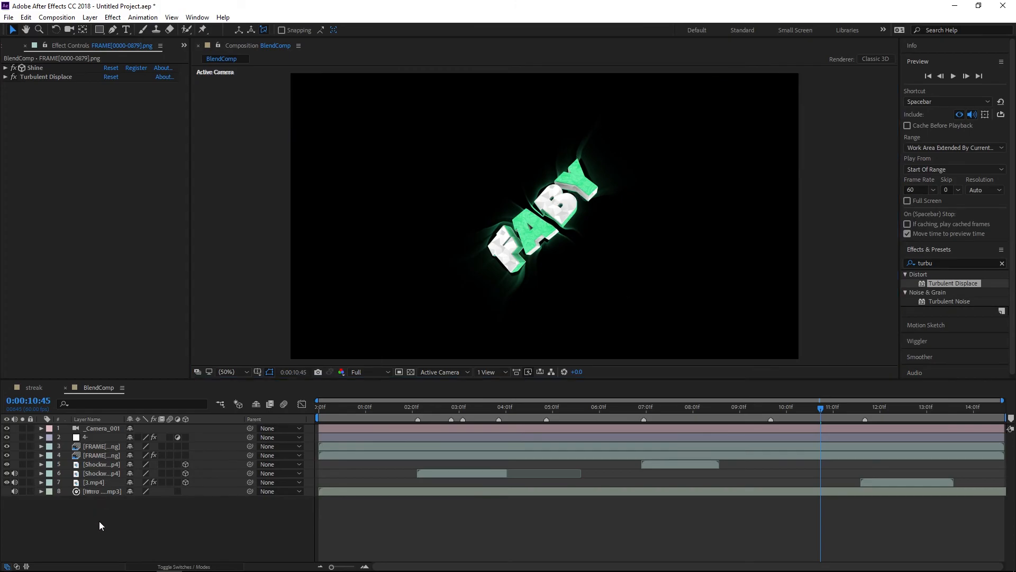
# Step: Scrub through the animation at Quarter resolution, stop at 0:00:08:05 and restore Full resolution to inspect the glow
pyautogui.click(815, 408)
pyautogui.moveTo(814, 408); pyautogui.dragTo(357, 411)
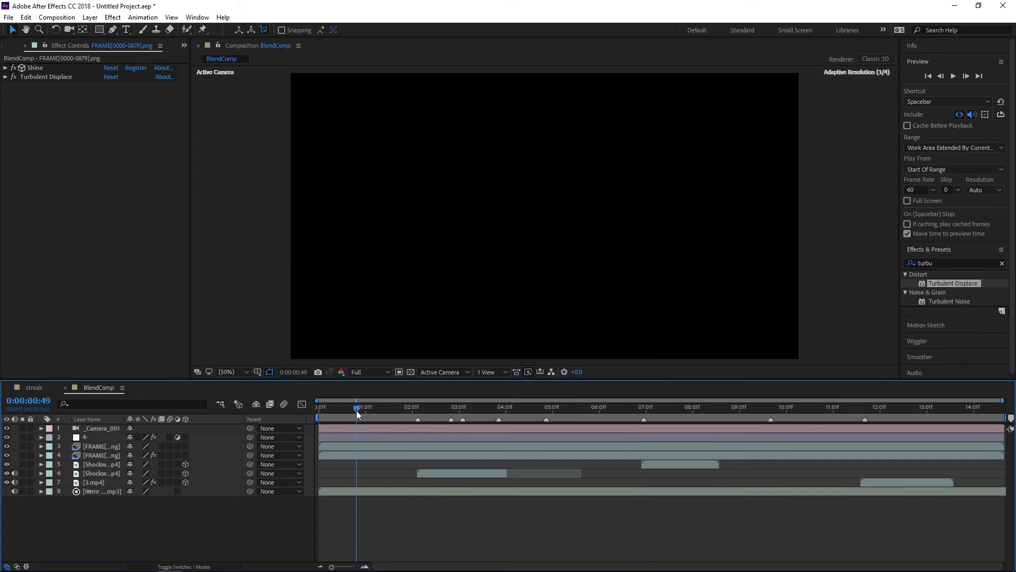
pyautogui.click(370, 373)
pyautogui.click(376, 434)
pyautogui.moveTo(354, 409); pyautogui.dragTo(513, 431)
pyautogui.moveTo(580, 438); pyautogui.dragTo(696, 439)
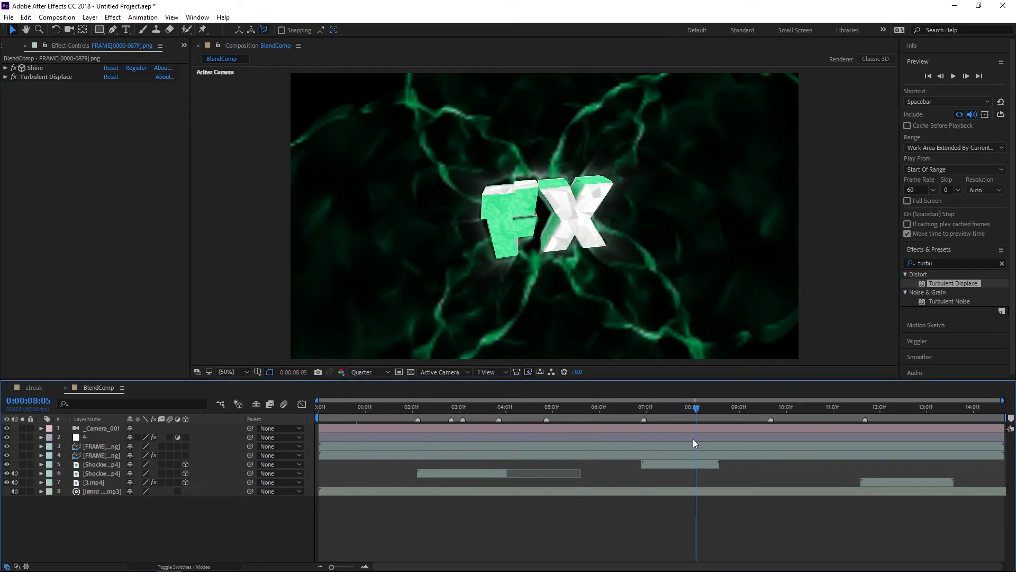
pyautogui.click(375, 372)
pyautogui.click(388, 398)
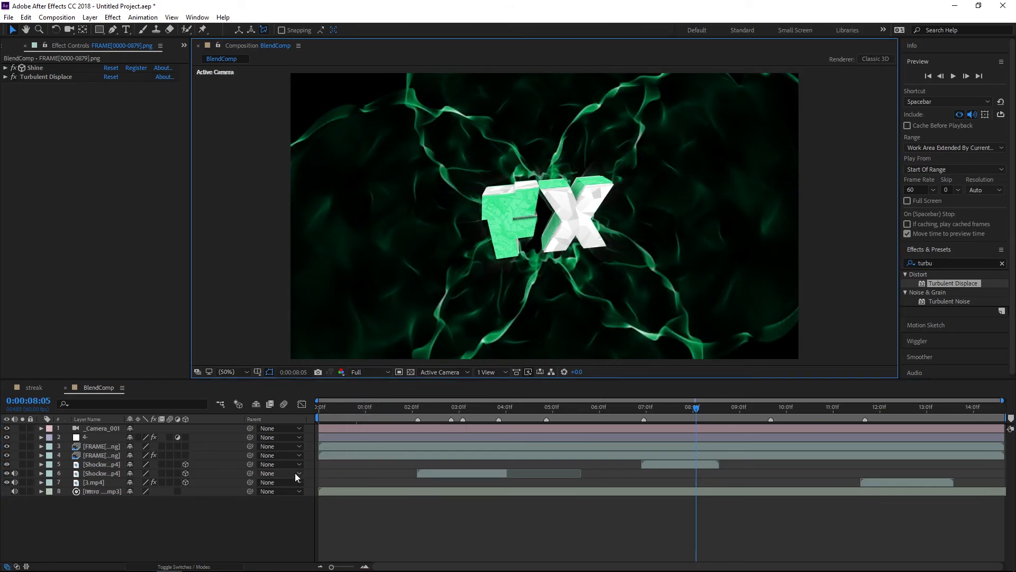
# Step: Hide both shockwave clips and the 3.mp4 layer in BlendComp
pyautogui.click(108, 456)
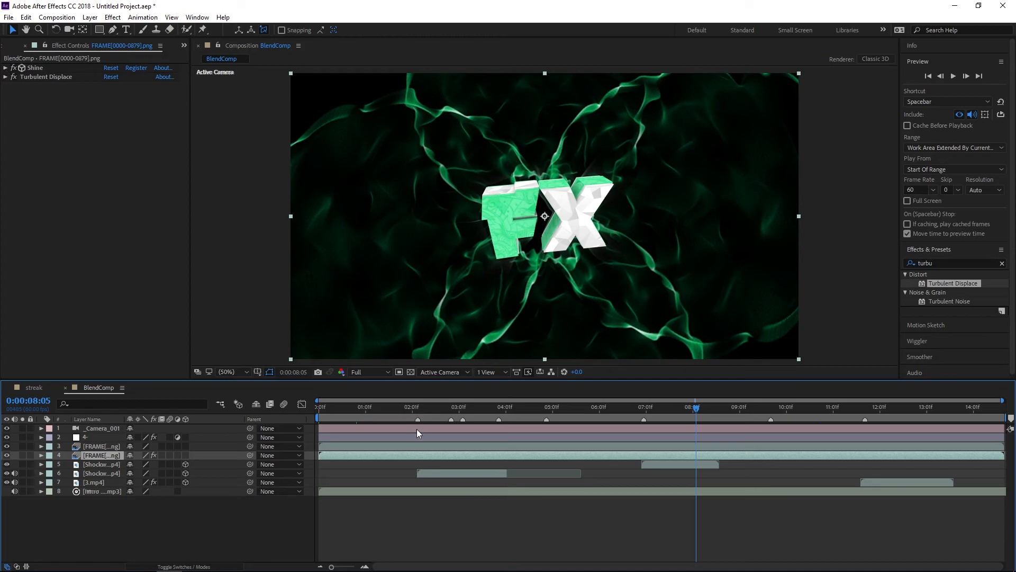
pyautogui.click(6, 464)
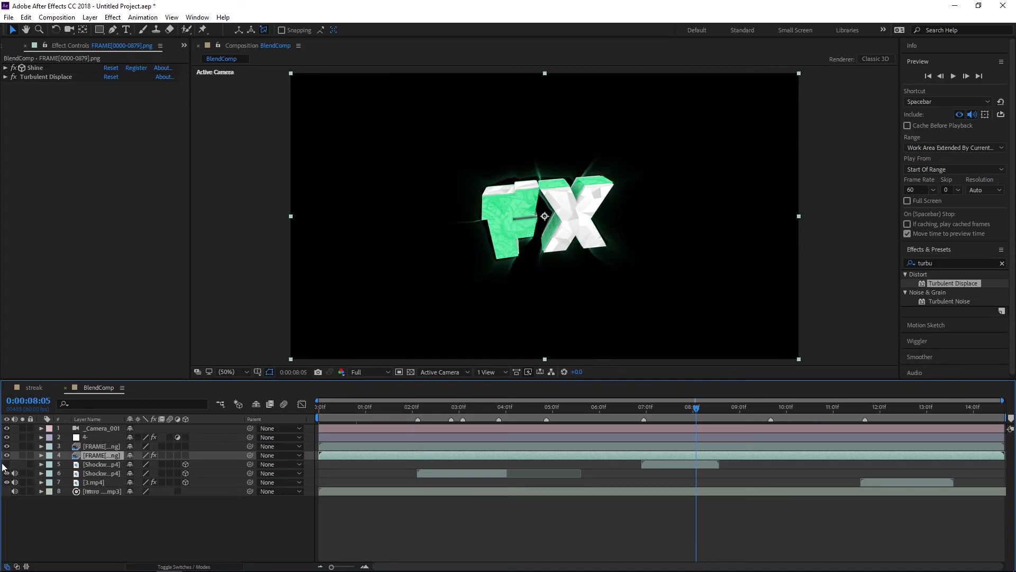
pyautogui.click(6, 464)
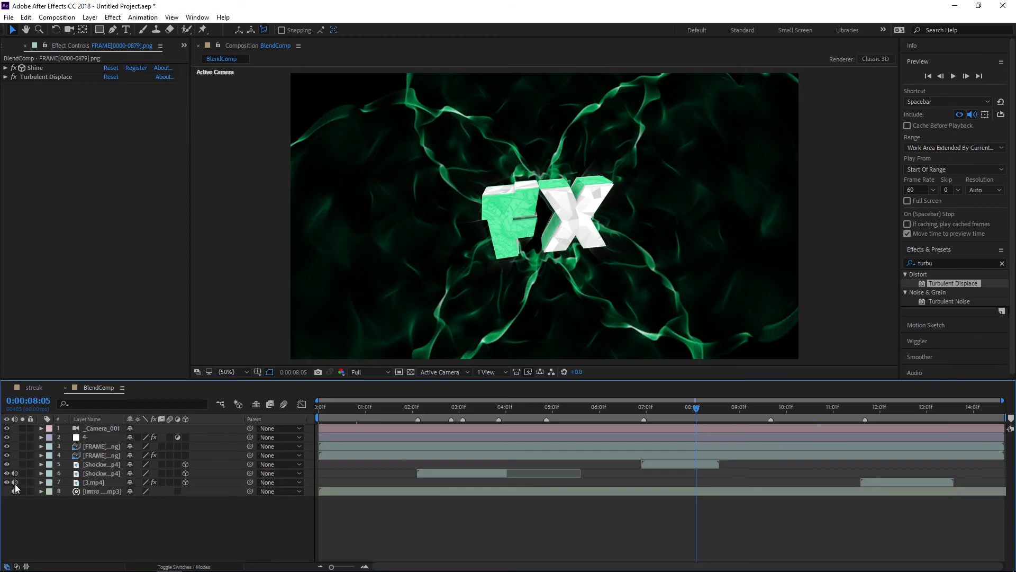
pyautogui.moveTo(7, 464); pyautogui.dragTo(8, 488)
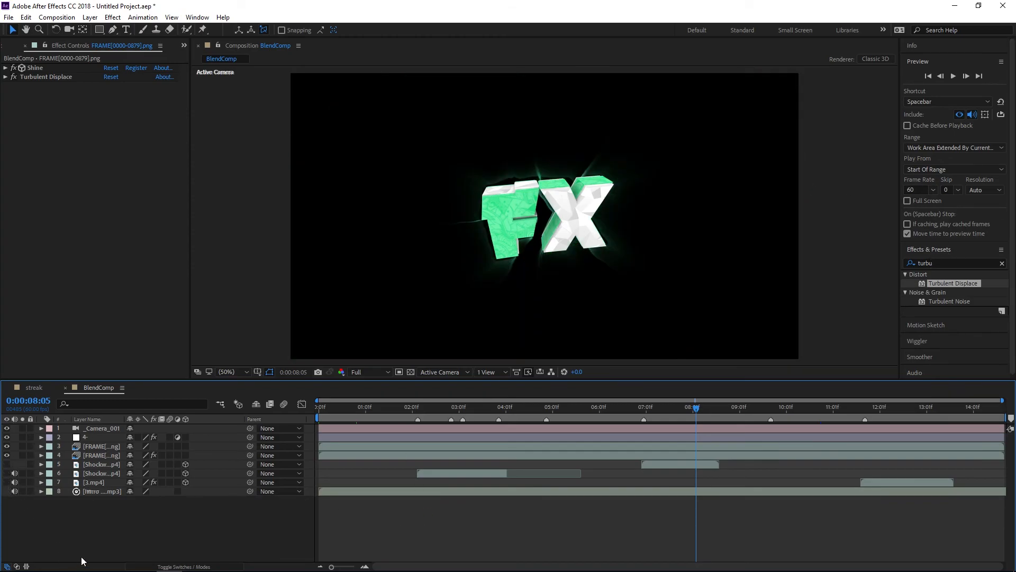
# Step: Create a black solid named BG and place it beneath 3.mp4, directly above the intro audio layer
pyautogui.rightClick(106, 535)
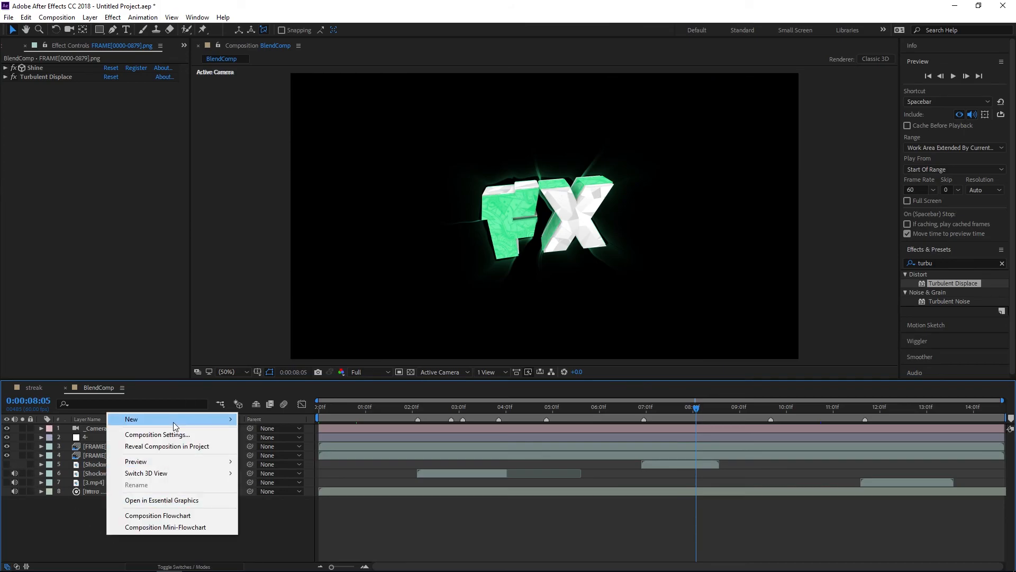
pyautogui.moveTo(174, 418)
pyautogui.click(268, 446)
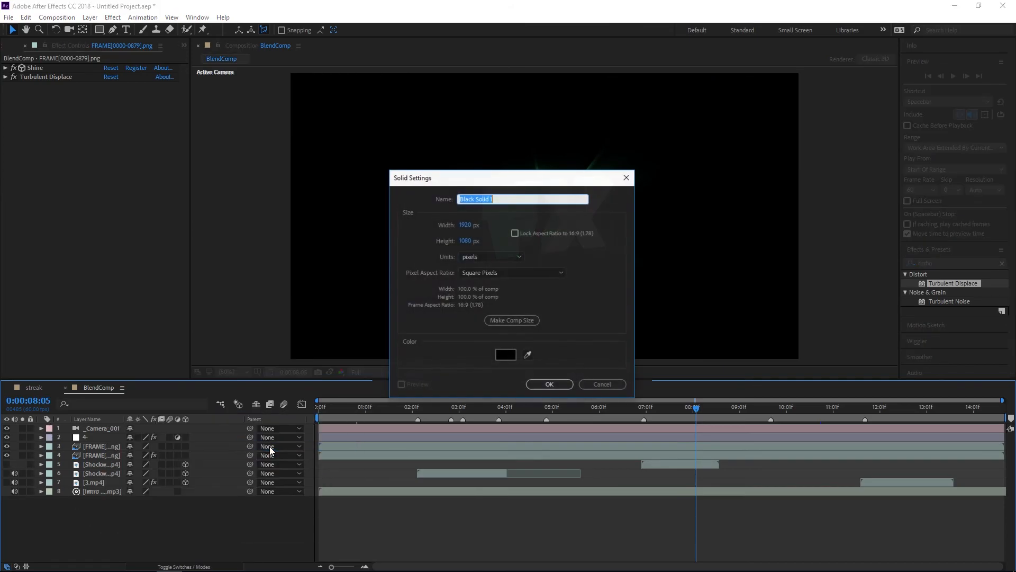
pyautogui.press('BackSpace')
pyautogui.write('BG')
pyautogui.press('Return')
pyautogui.moveTo(96, 428); pyautogui.dragTo(118, 547)
pyautogui.moveTo(95, 502); pyautogui.dragTo(97, 486)
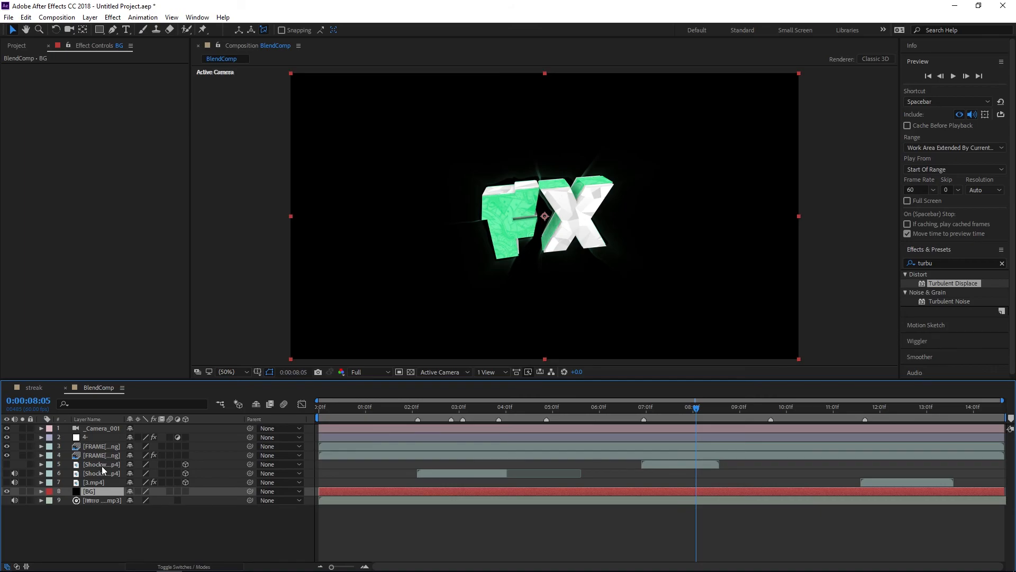
# Step: Duplicate the BG solid three times and rename the uppermost copy Particle 1
pyautogui.hotkey('ctrl', 'd')
pyautogui.hotkey('ctrl', 'd')
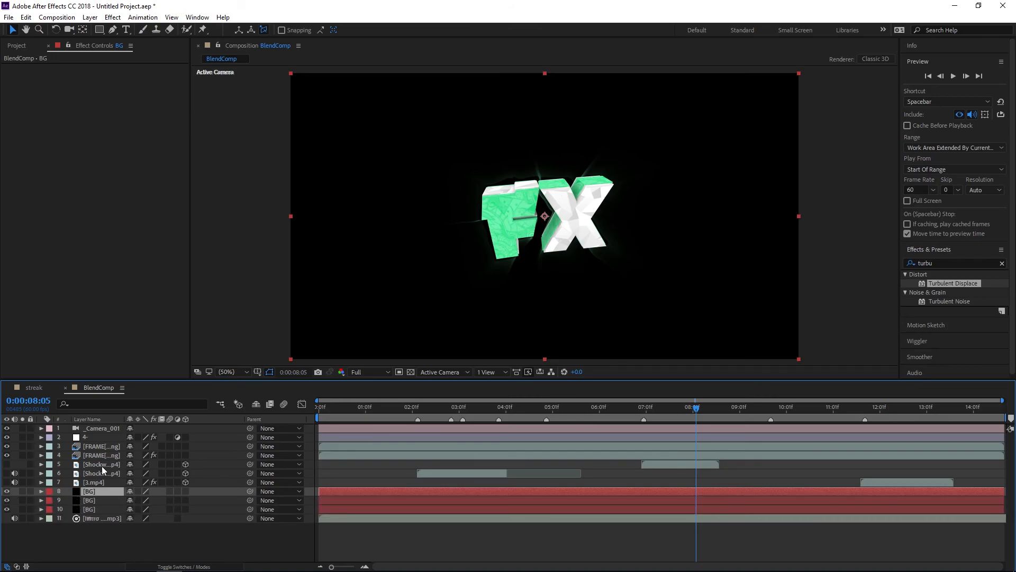
pyautogui.hotkey('ctrl', 'd')
pyautogui.write('Particle 1')
# Step: Rename the BG solid directly below Particle 1 as Form 1
pyautogui.click(109, 500)
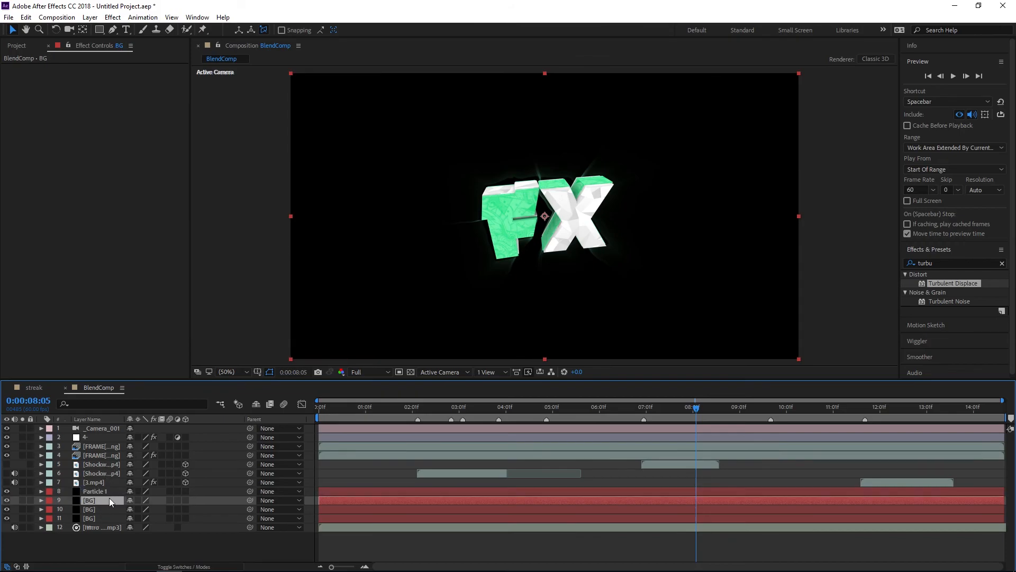
pyautogui.press('Return')
pyautogui.write('particle')
pyautogui.write('Form')
pyautogui.write(' 1')
pyautogui.press('Return')
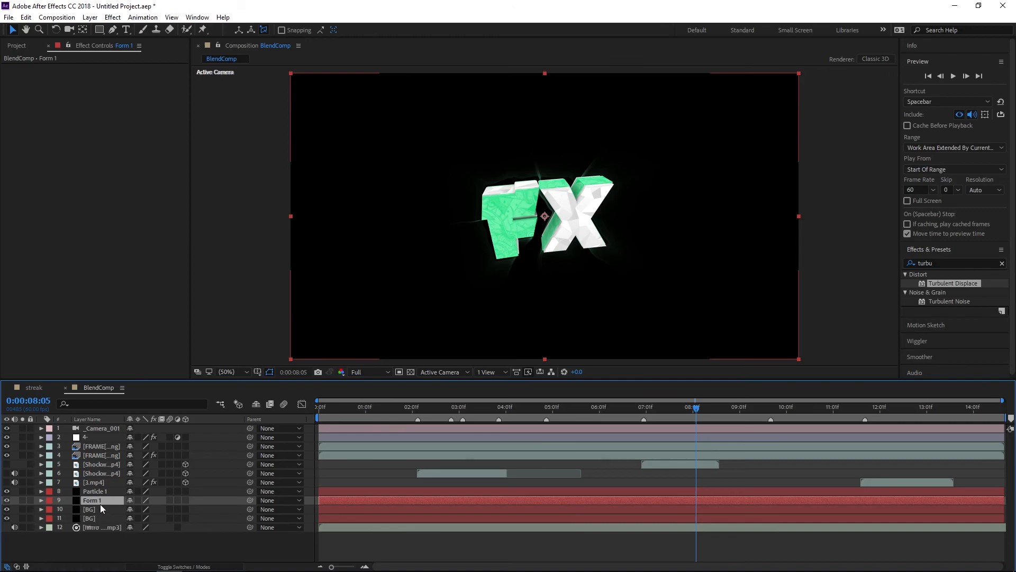
# Step: Rename the BG solid directly below Form 1 as Smoke
pyautogui.click(100, 509)
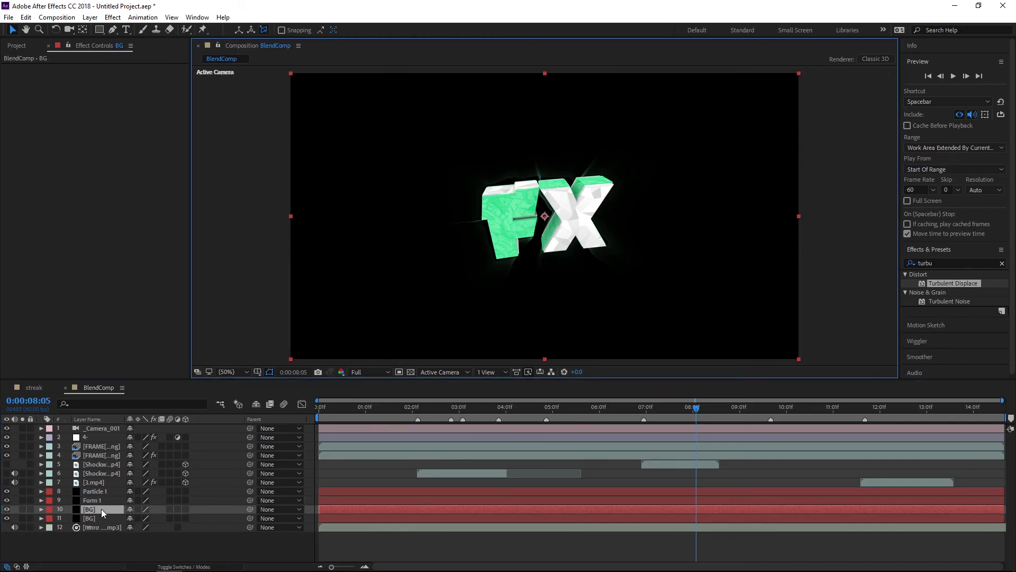
pyautogui.doubleClick(101, 509)
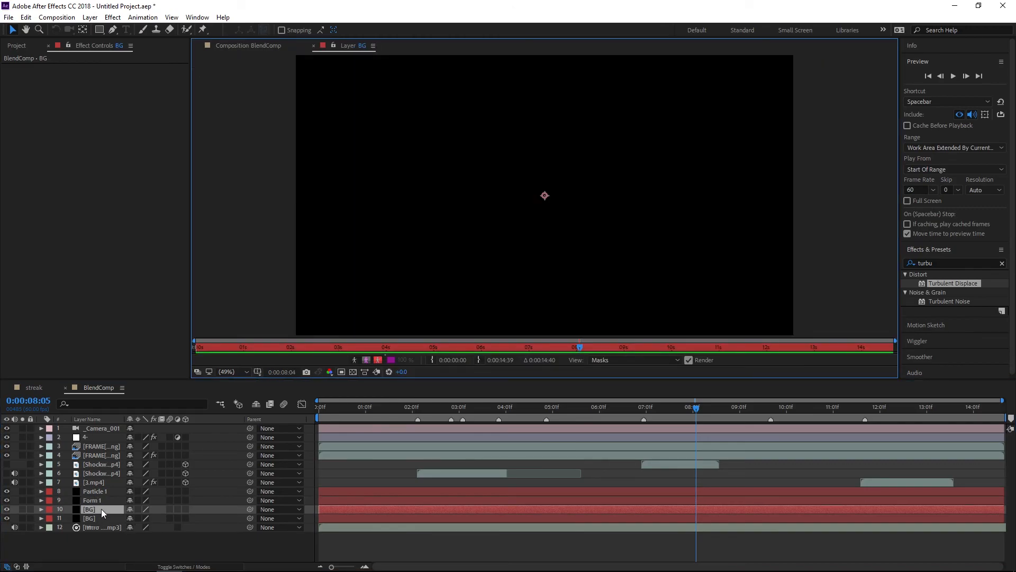
pyautogui.click(268, 53)
pyautogui.press('Return')
pyautogui.write('Smoke')
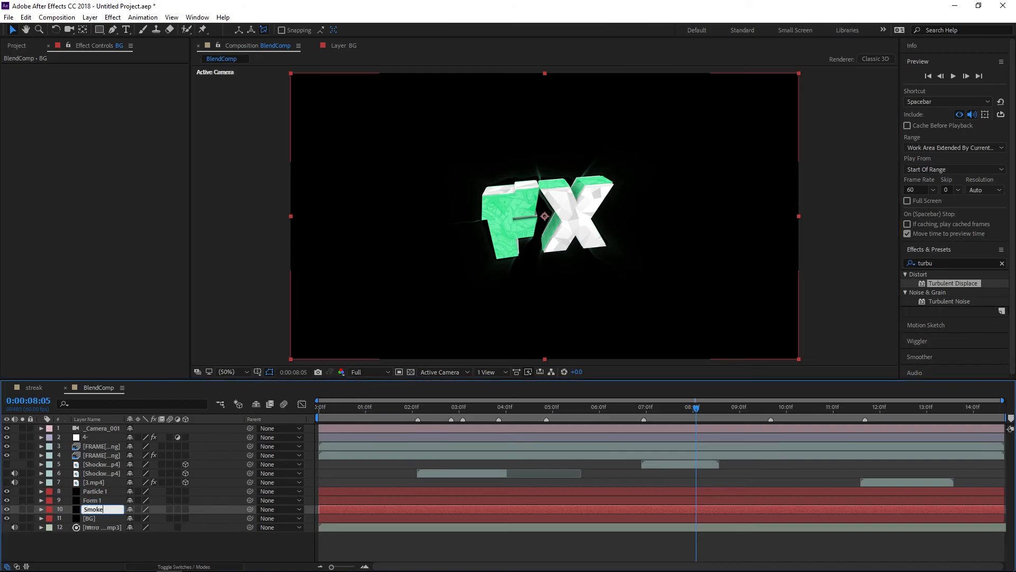
pyautogui.press('Return')
# Step: Scale the Particle 1, Form 1, Smoke and BG solids to 145%
pyautogui.click(101, 490)
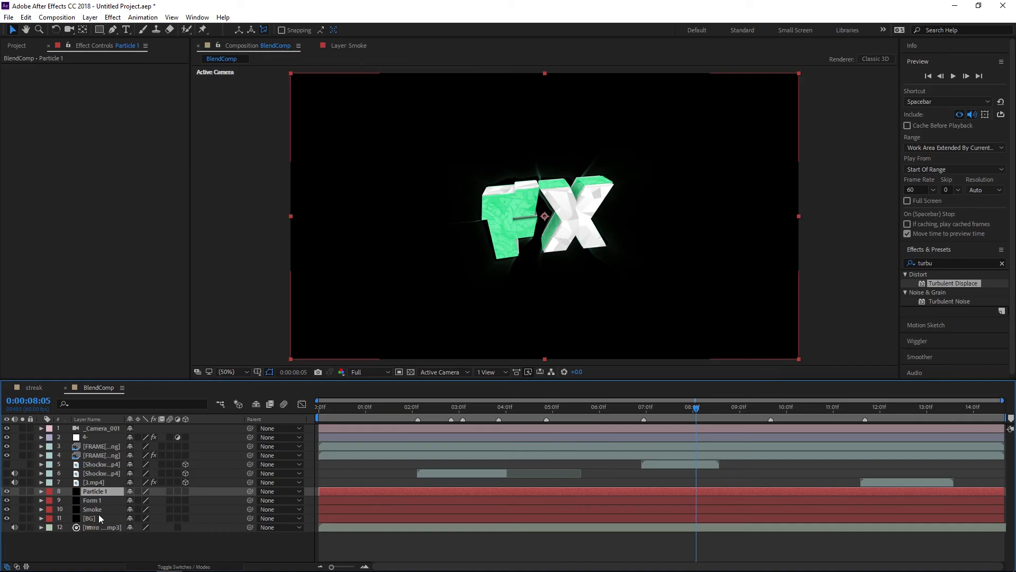
pyautogui.keyDown('shift'); pyautogui.click(103, 518); pyautogui.keyUp('shift')
pyautogui.press('s')
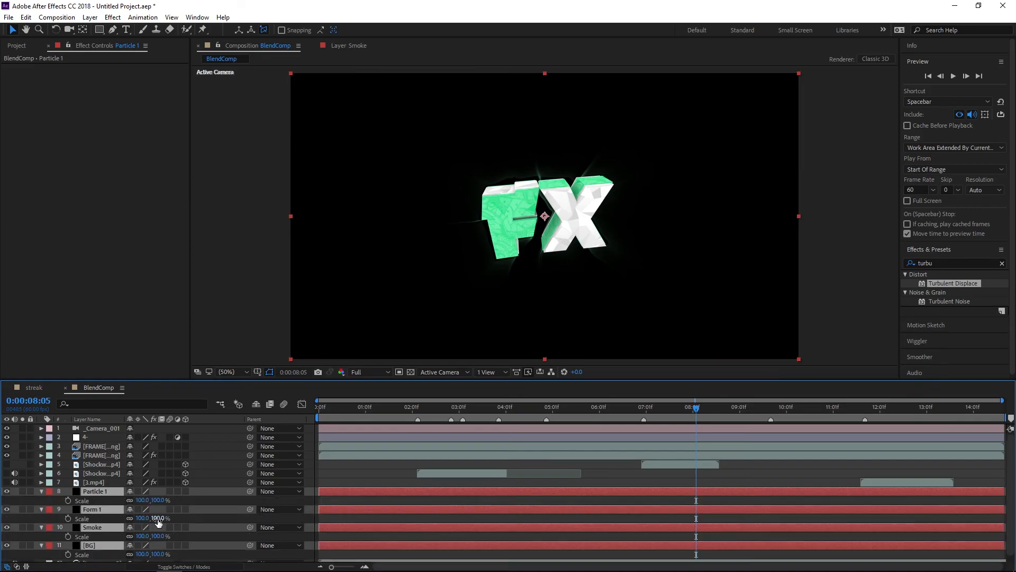
pyautogui.click(147, 501)
pyautogui.write('145')
pyautogui.press('Return')
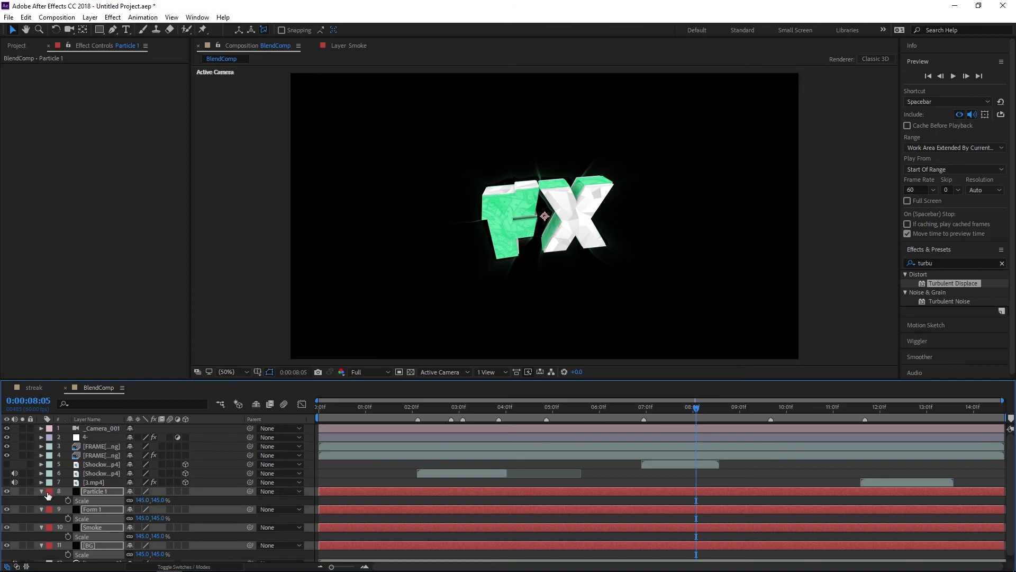
pyautogui.click(42, 491)
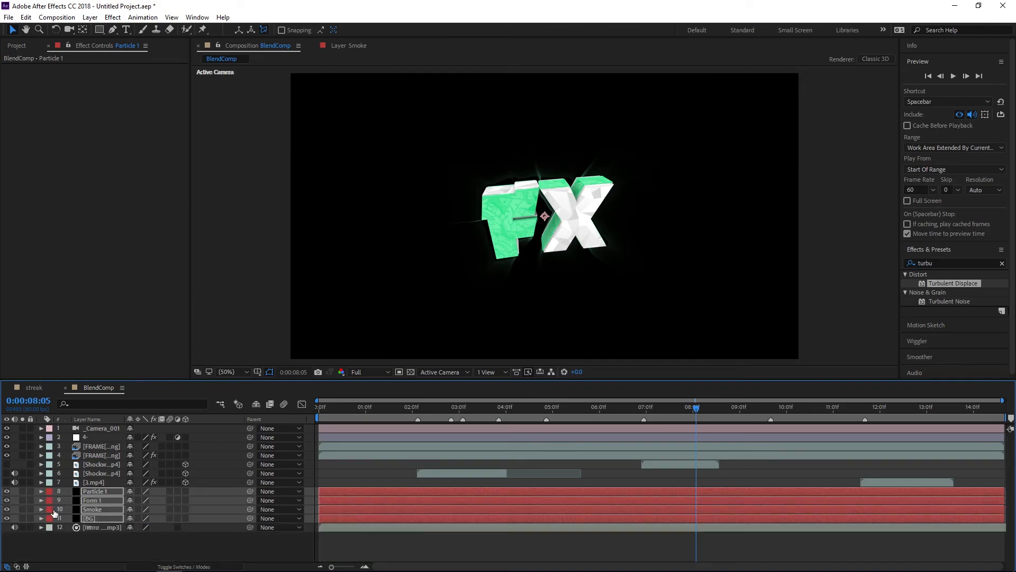
pyautogui.click(62, 553)
# Step: Find the Trapcode Form effect and apply it to the Smoke layer
pyautogui.click(87, 509)
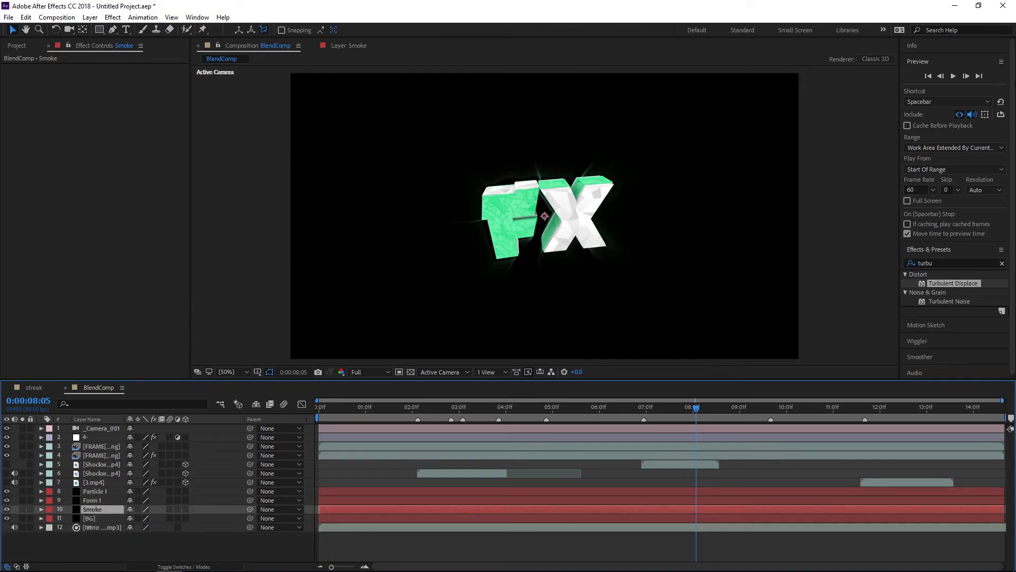
pyautogui.click(937, 264)
pyautogui.press('BackSpace')
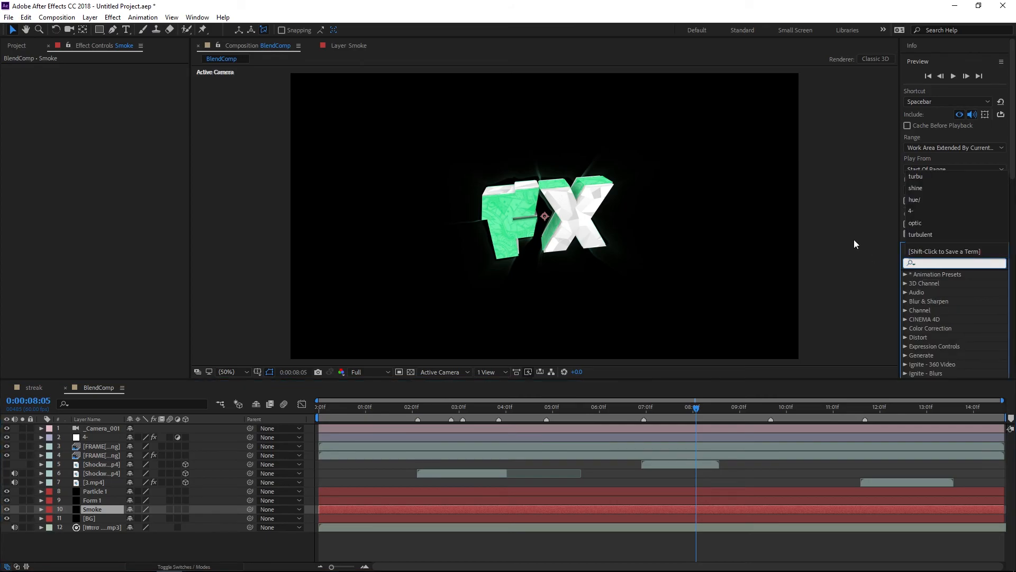
pyautogui.press('Escape')
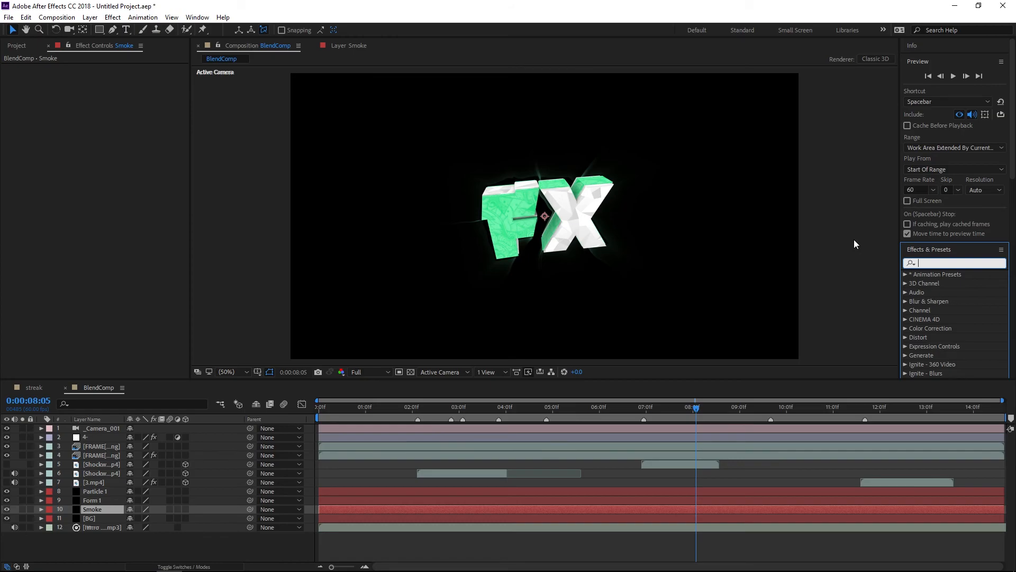
pyautogui.write('form')
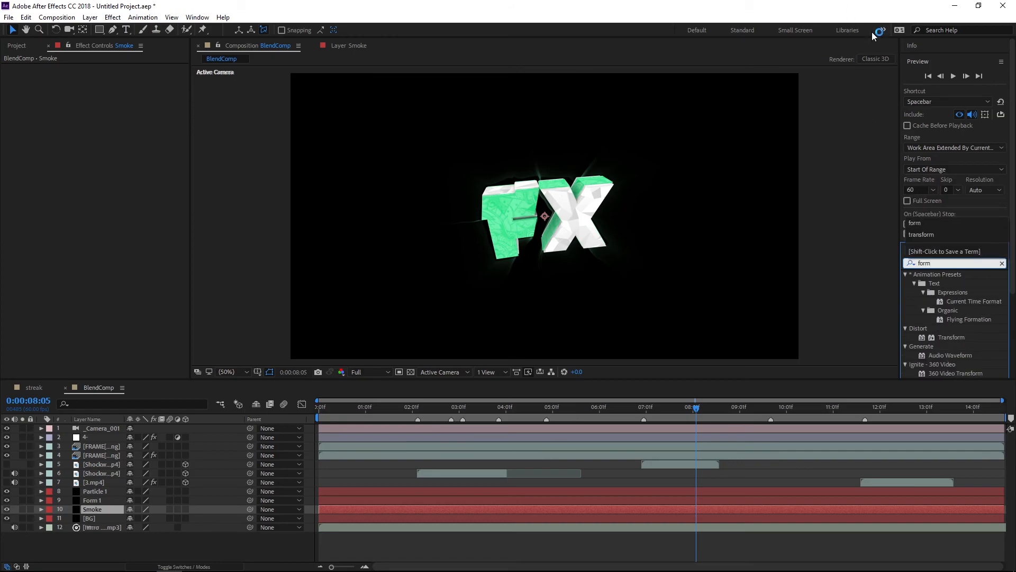
pyautogui.scroll(-2, 964, 327)
pyautogui.scroll(-1, 964, 327)
pyautogui.doubleClick(946, 308)
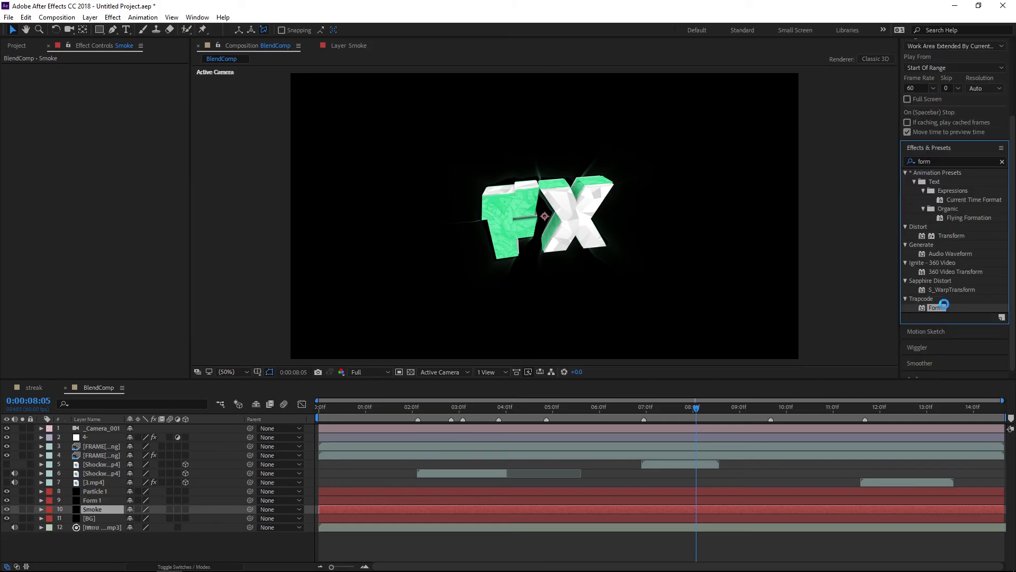
# Step: Set the Smoke layer's Form Size X and Size Y to 8000 in its Base Form settings
pyautogui.click(15, 86)
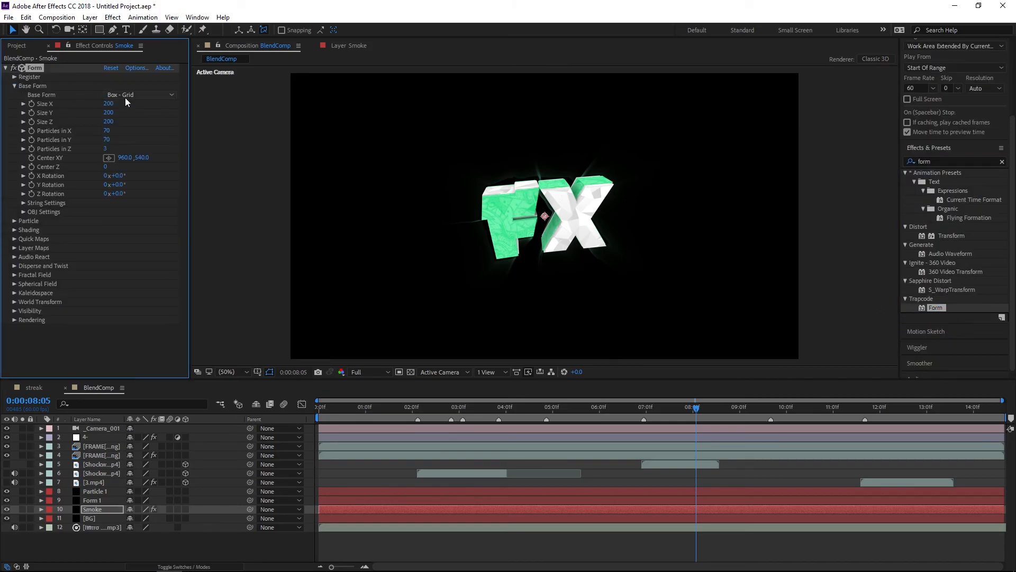
pyautogui.click(110, 104)
pyautogui.press('Return')
pyautogui.click(109, 112)
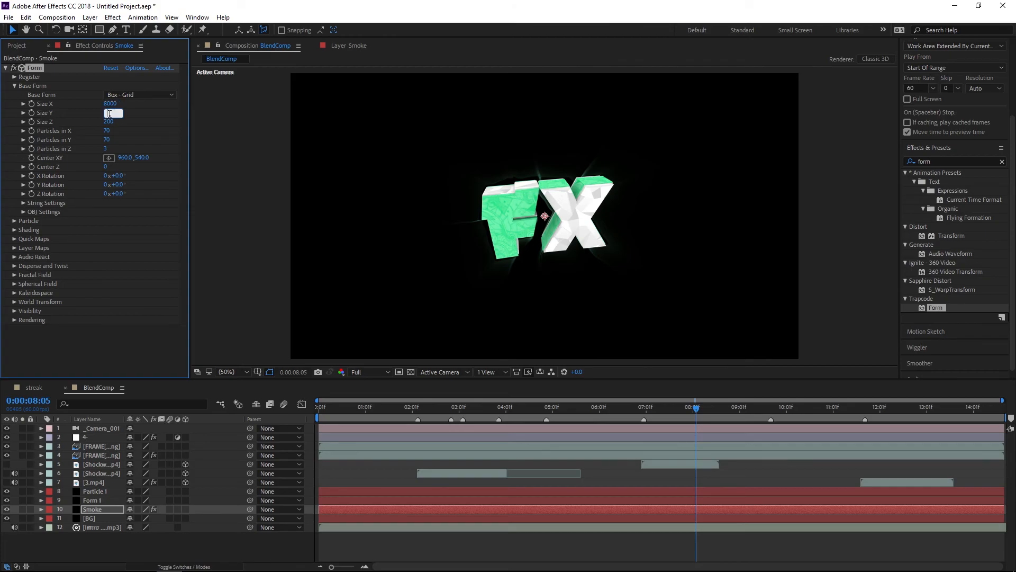
pyautogui.press('Return')
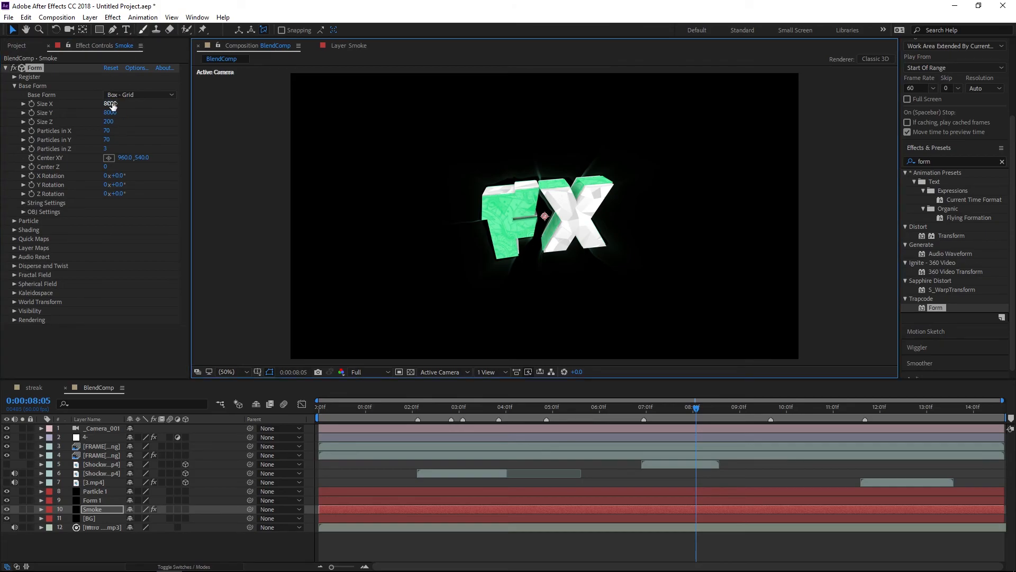
# Step: Set Particles in X and Particles in Y to 200 in the Smoke layer's Base Form settings
pyautogui.click(106, 131)
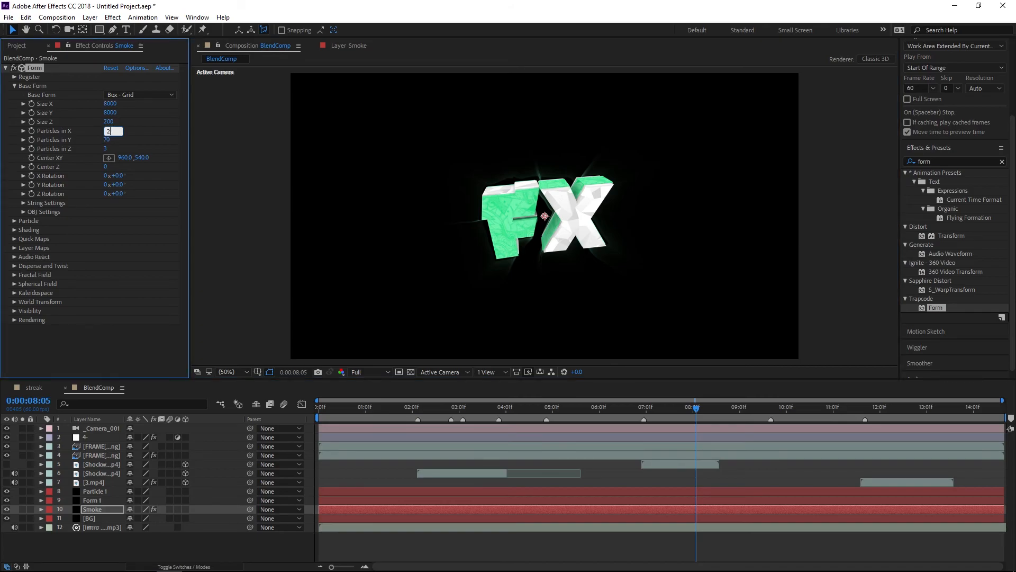
pyautogui.write('200')
pyautogui.press('Return')
pyautogui.click(112, 138)
pyautogui.click(106, 140)
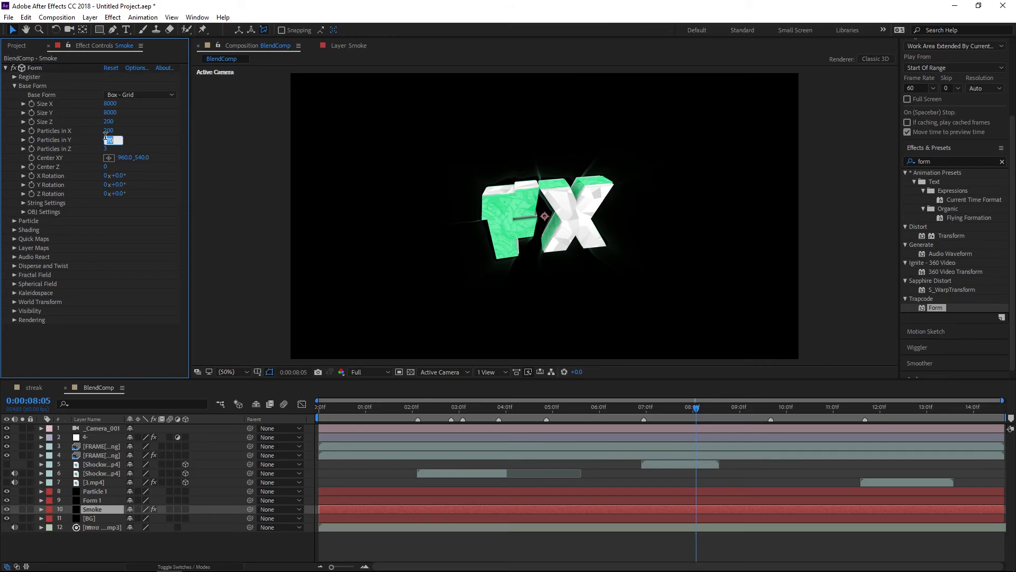
pyautogui.press('Return')
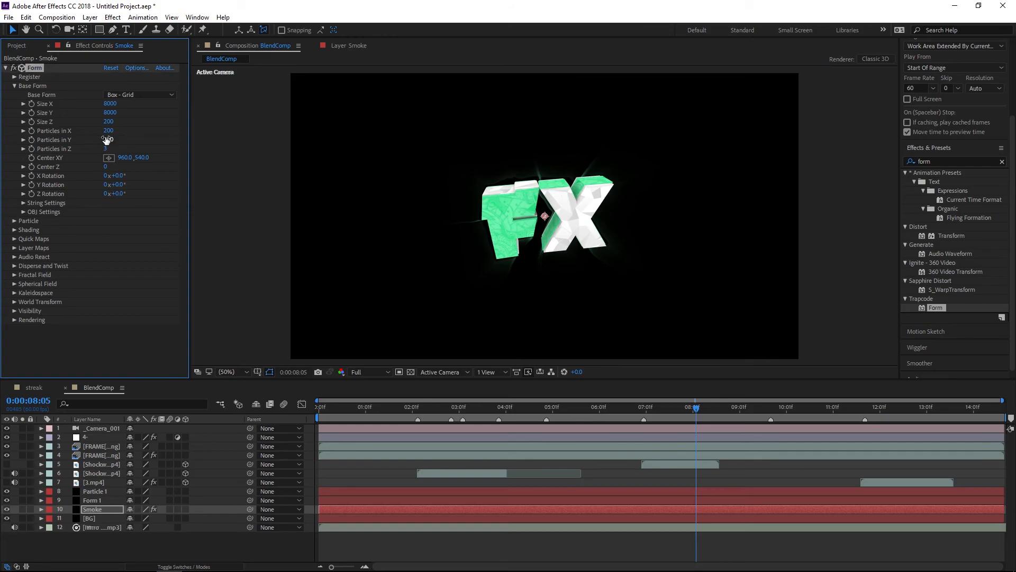
# Step: Set the Smoke layer's Form Center XY to 0, 0
pyautogui.click(142, 158)
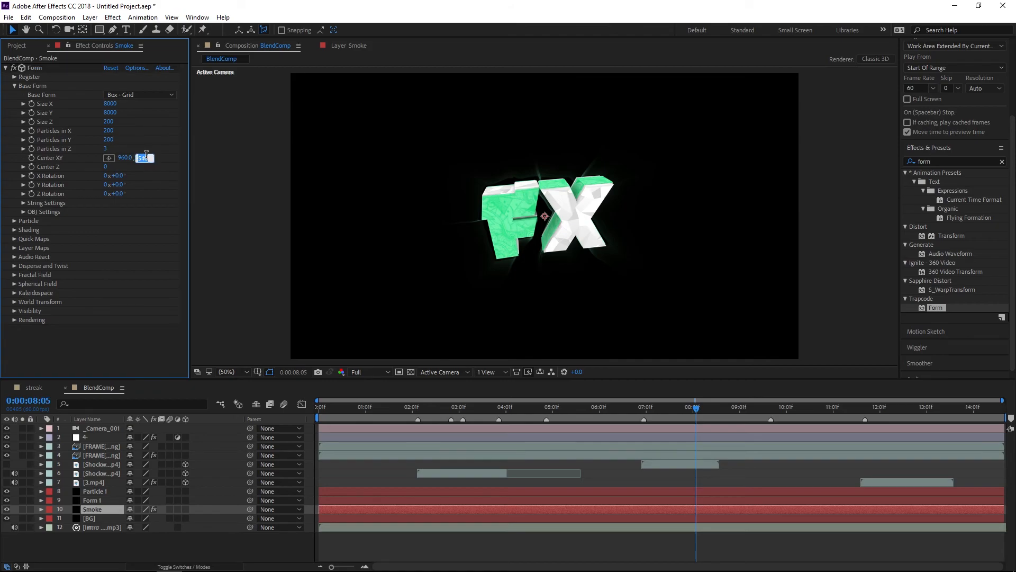
pyautogui.write('0')
pyautogui.press('Return')
pyautogui.write('0')
pyautogui.press('Return')
# Step: Set Form's particle Opacity to 2, Size to 800, and Size Random and Opacity Random to 100 on the Smoke layer
pyautogui.click(14, 221)
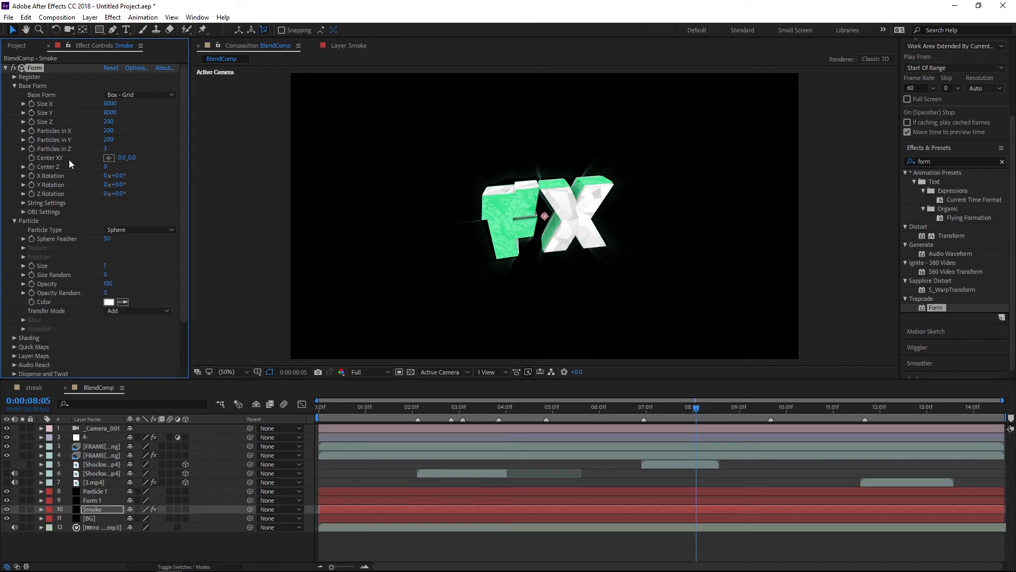
pyautogui.click(14, 86)
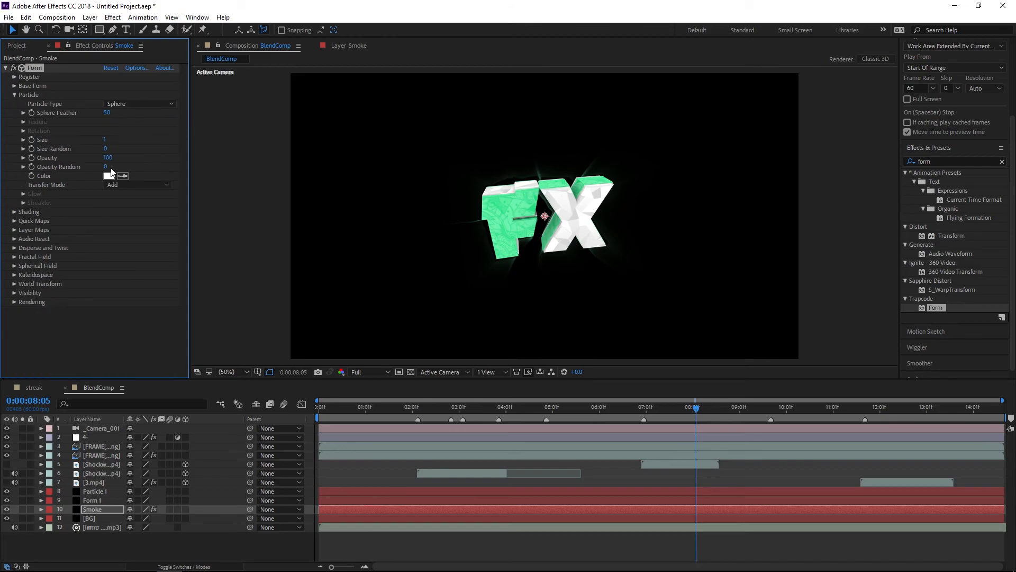
pyautogui.write('2')
pyautogui.press('Return')
pyautogui.click(104, 140)
pyautogui.write('800')
pyautogui.press('Return')
pyautogui.moveTo(117, 146); pyautogui.dragTo(242, 163)
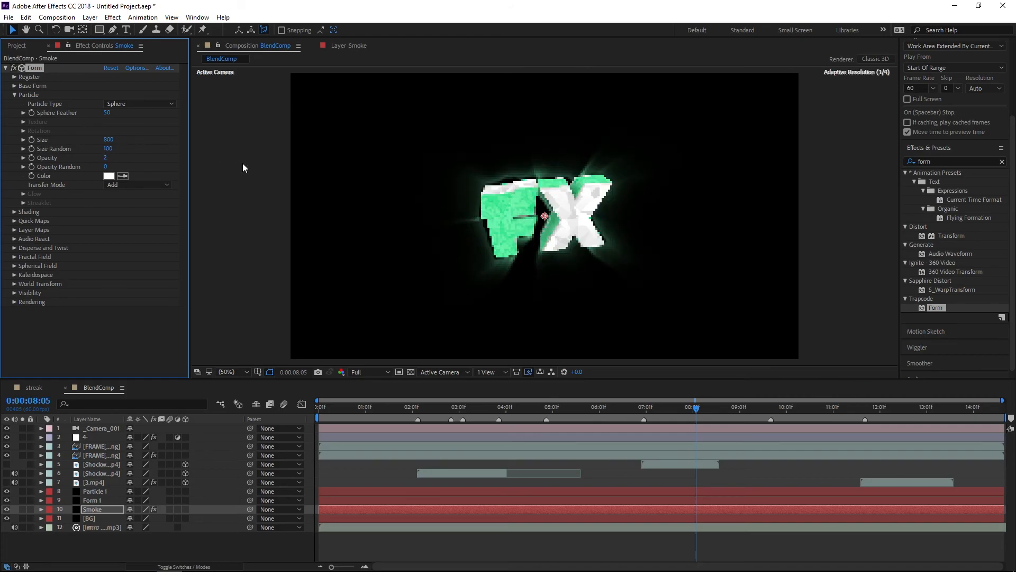
# Step: Change the Smoke layer's Form particle colour to mid grey 767676
pyautogui.click(109, 176)
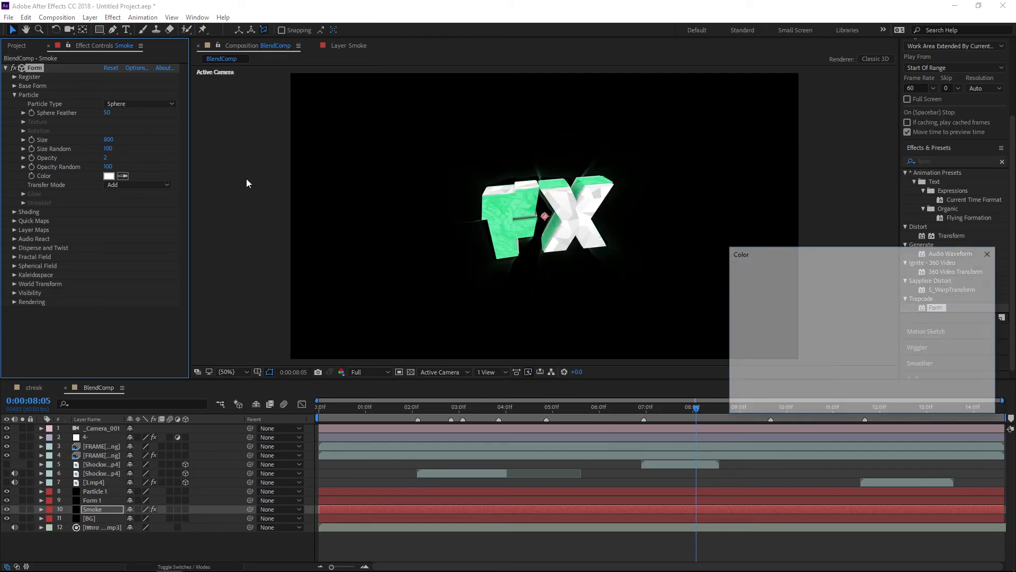
pyautogui.moveTo(736, 355); pyautogui.dragTo(736, 343)
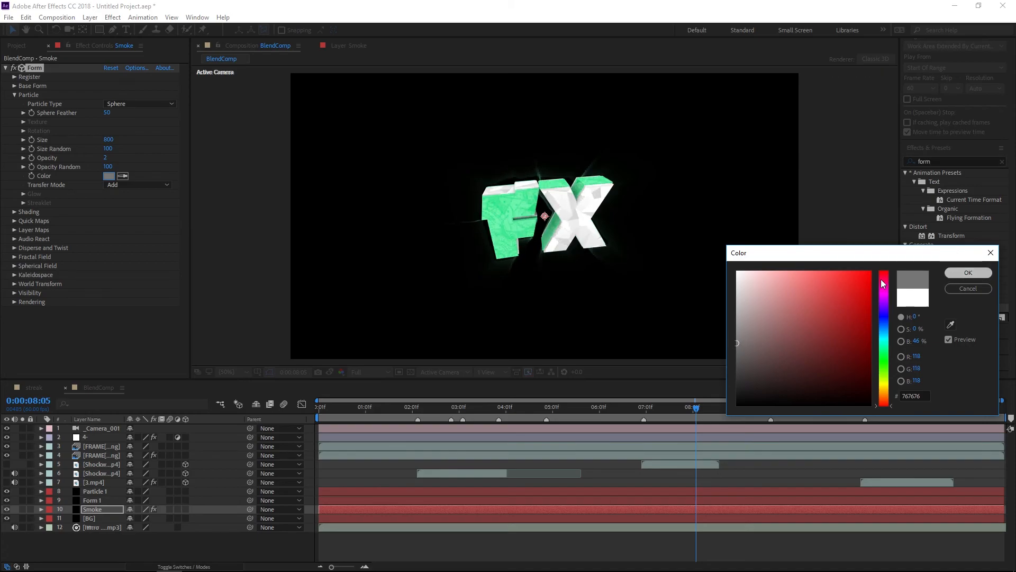
pyautogui.click(953, 274)
# Step: Change Form's Twist and set its Disperse to 9999 on the Smoke layer
pyautogui.click(15, 97)
pyautogui.click(14, 140)
pyautogui.click(106, 158)
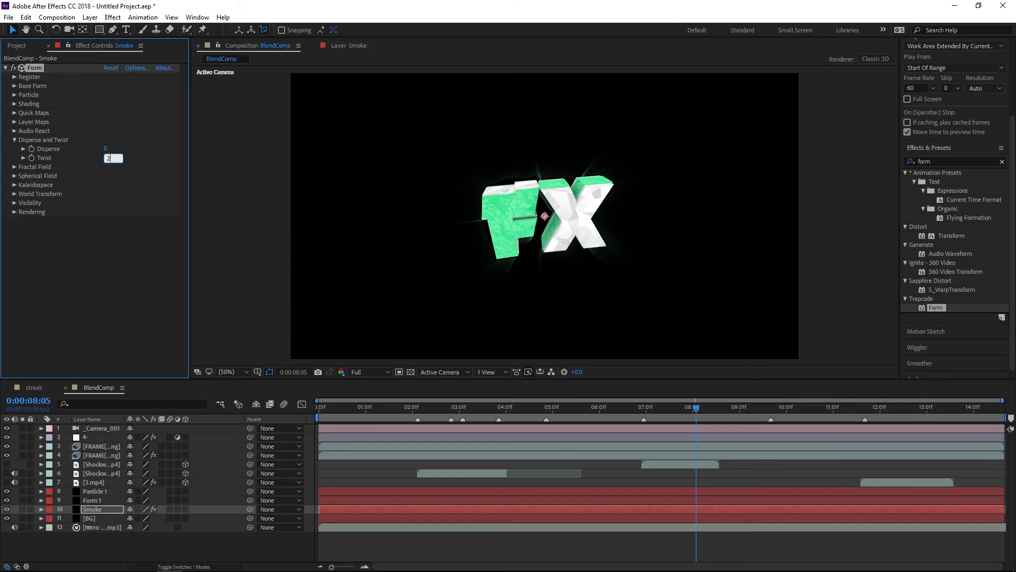
pyautogui.click(106, 149)
pyautogui.write('9999')
pyautogui.press('Return')
pyautogui.click(6, 67)
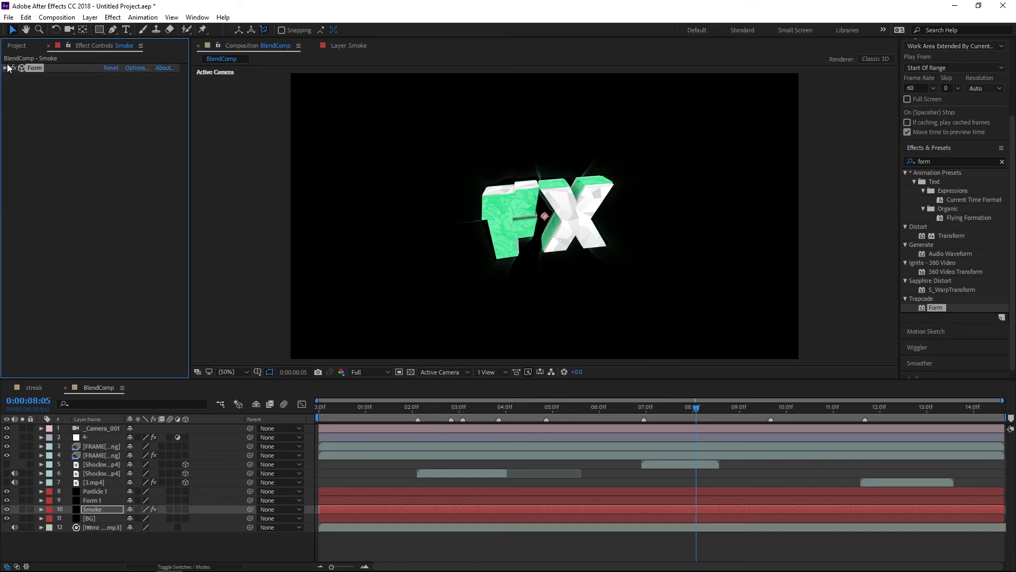
# Step: Set the blending mode of the Particle 1, Form 1, Smoke and BG layers to Screen
pyautogui.click(103, 520)
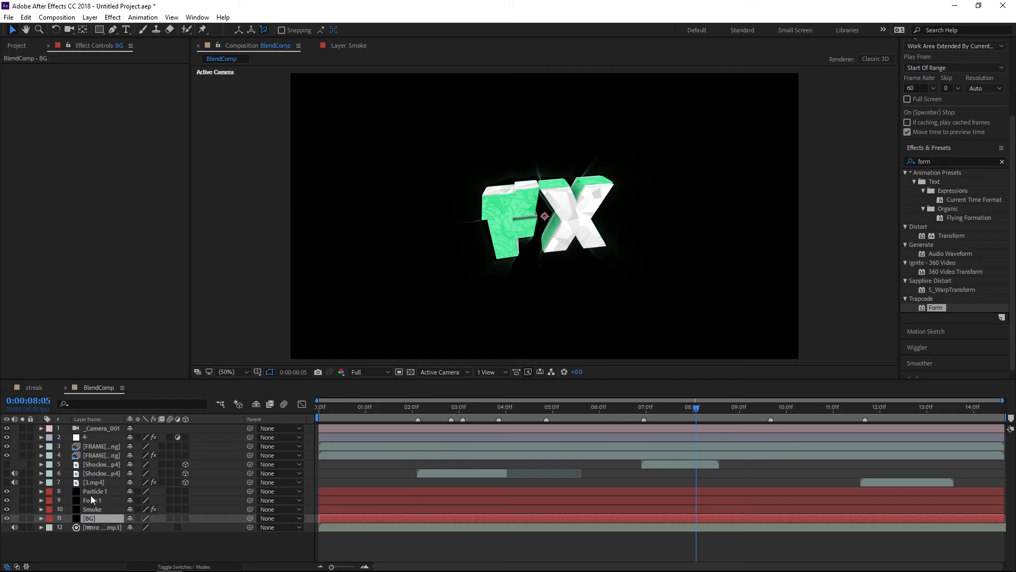
pyautogui.keyDown('ctrl'); pyautogui.click(99, 490); pyautogui.keyUp('ctrl')
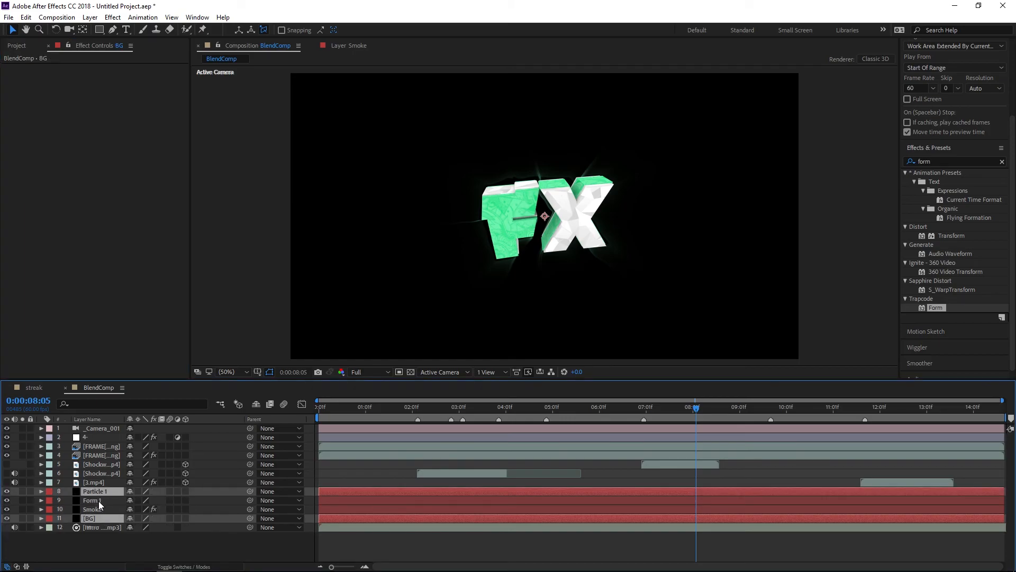
pyautogui.keyDown('shift'); pyautogui.click(98, 501); pyautogui.keyUp('shift')
pyautogui.keyDown('ctrl'); pyautogui.click(99, 517); pyautogui.keyUp('ctrl')
pyautogui.keyDown('ctrl'); pyautogui.click(101, 493); pyautogui.keyUp('ctrl')
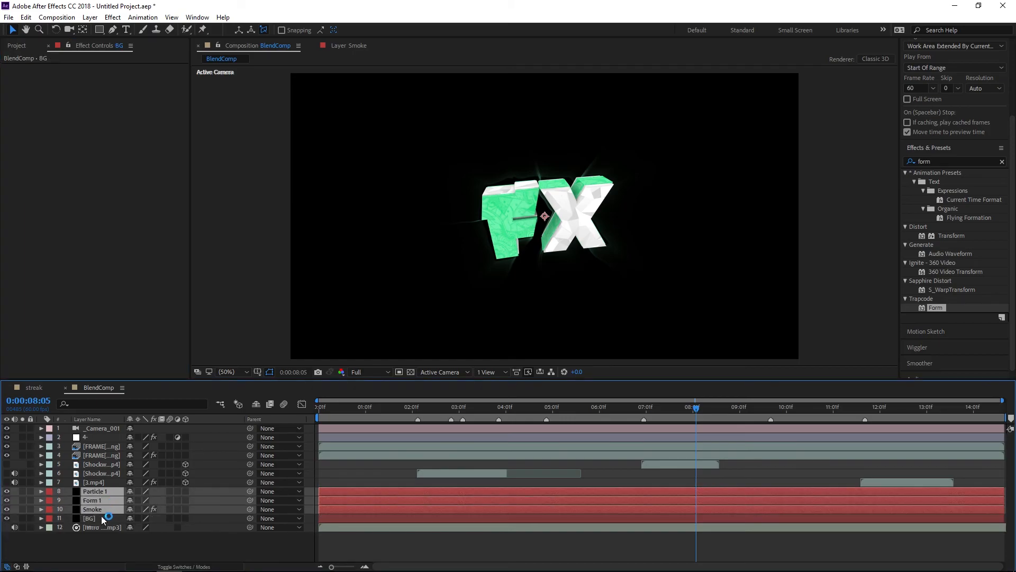
pyautogui.keyDown('ctrl'); pyautogui.click(101, 518); pyautogui.keyUp('ctrl')
pyautogui.click(183, 566)
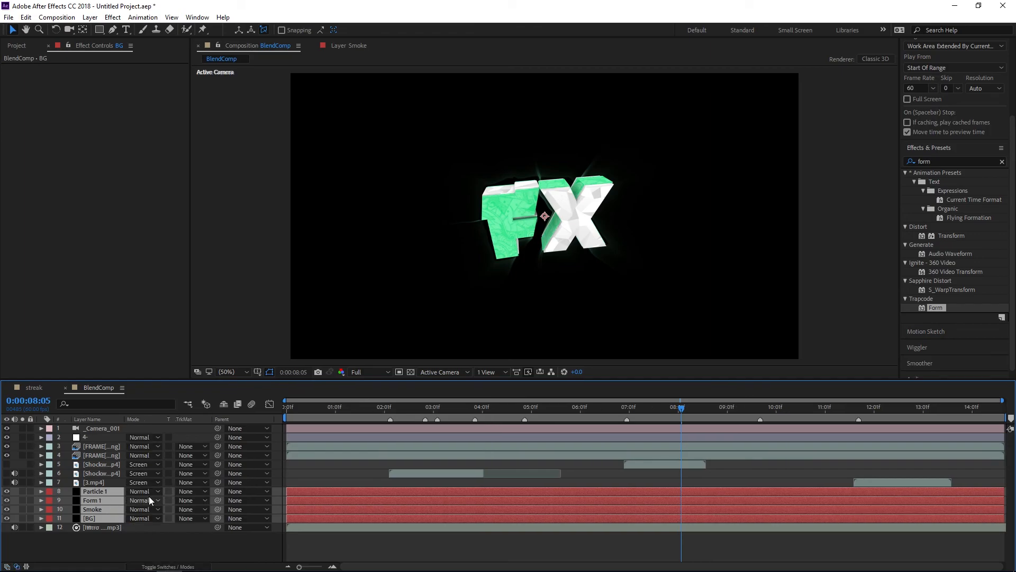
pyautogui.click(149, 498)
pyautogui.click(190, 160)
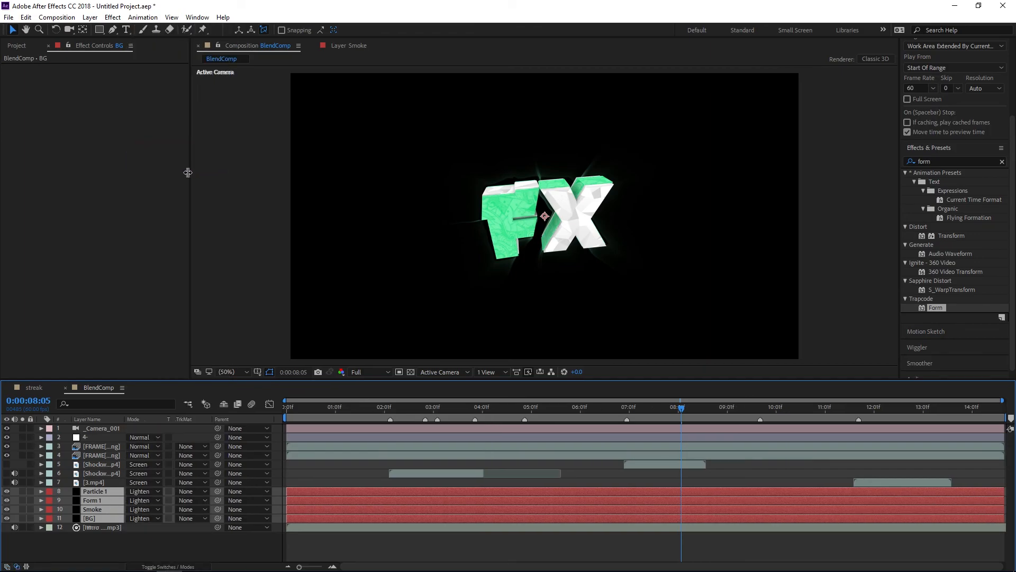
pyautogui.click(157, 503)
pyautogui.click(159, 168)
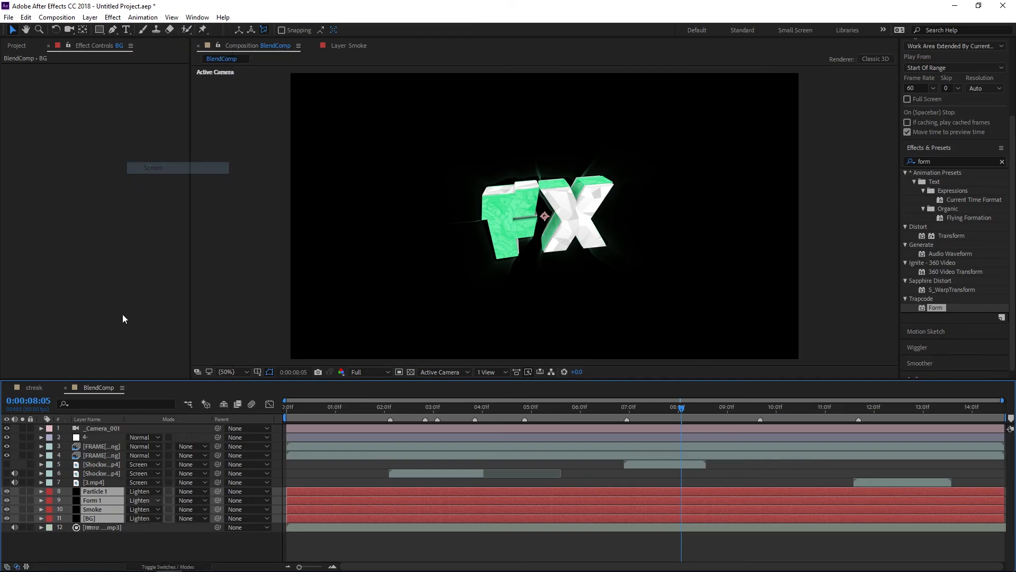
pyautogui.click(145, 535)
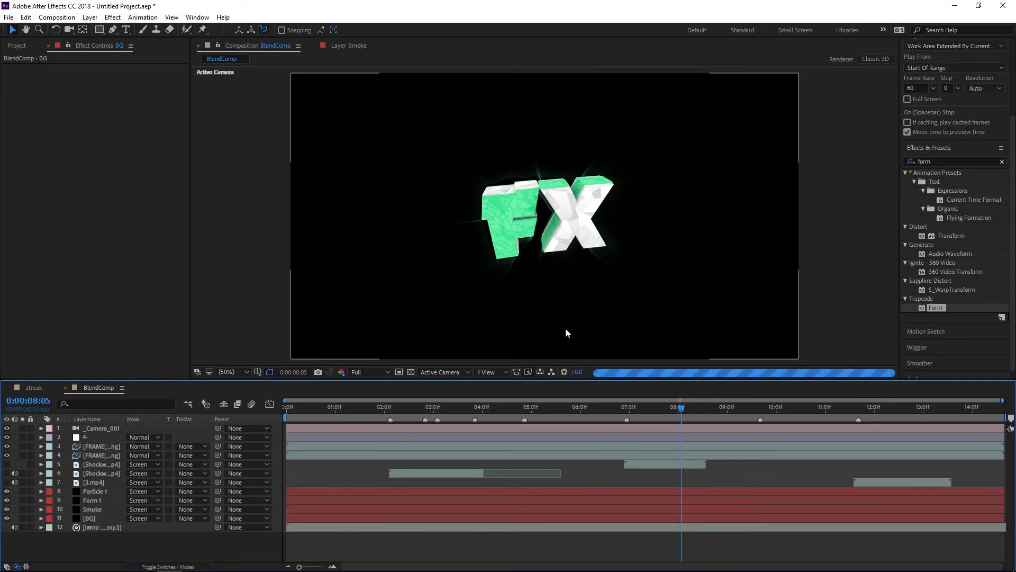
# Step: Find the CC Vector Blur effect and apply it to the Smoke layer
pyautogui.click(81, 511)
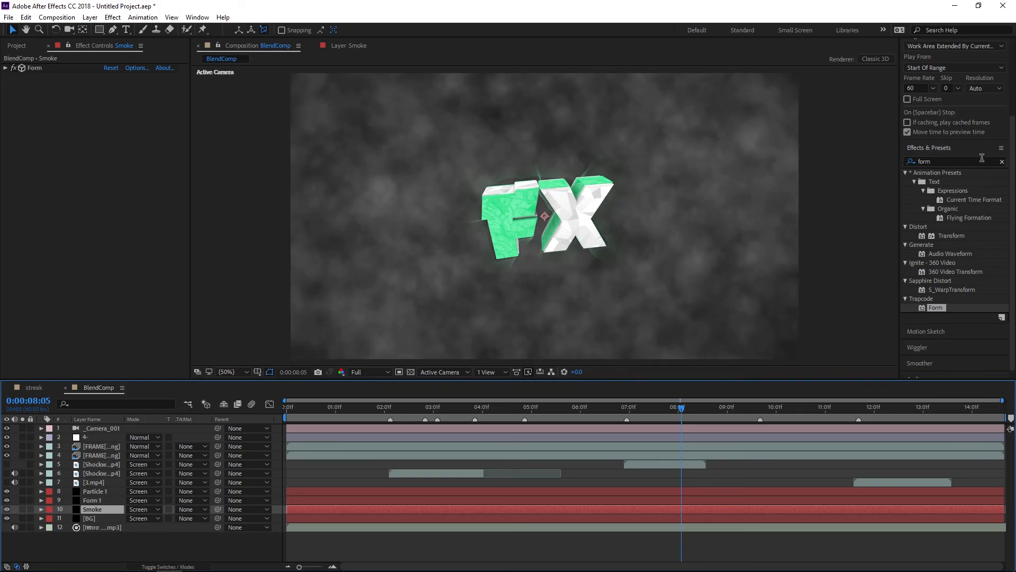
pyautogui.moveTo(954, 160); pyautogui.dragTo(762, 53)
pyautogui.press('BackSpace')
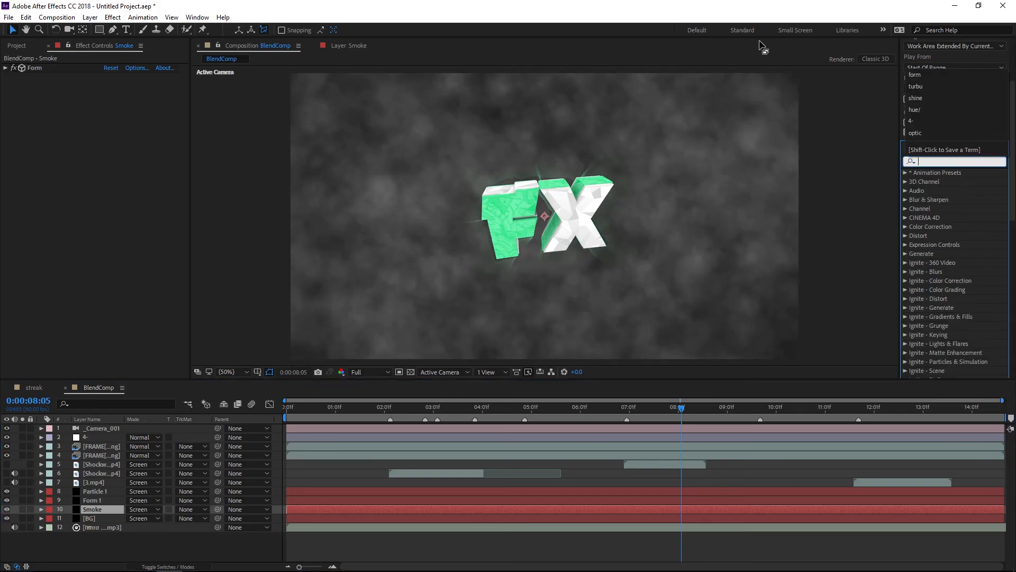
pyautogui.write('cc v')
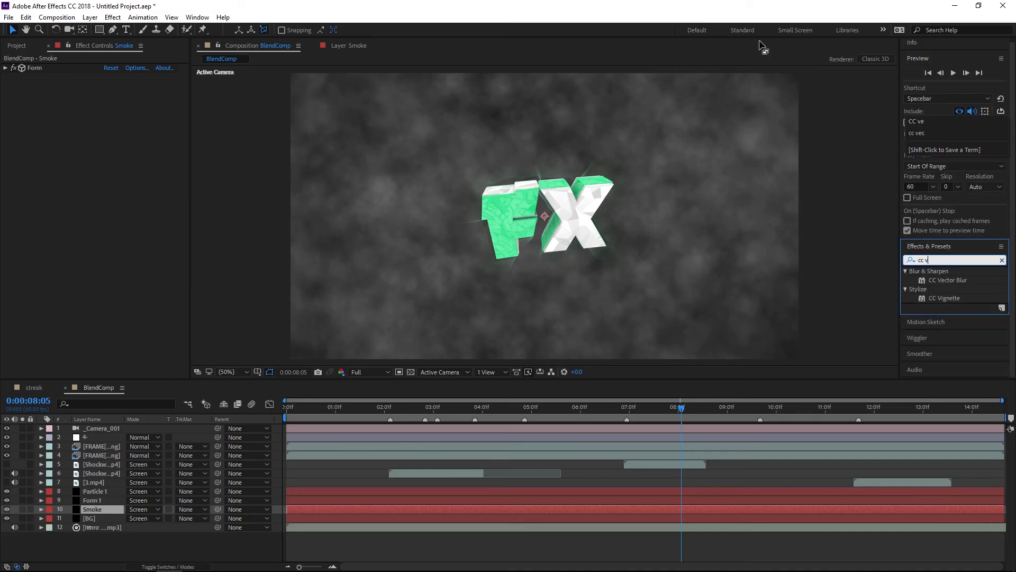
pyautogui.doubleClick(973, 275)
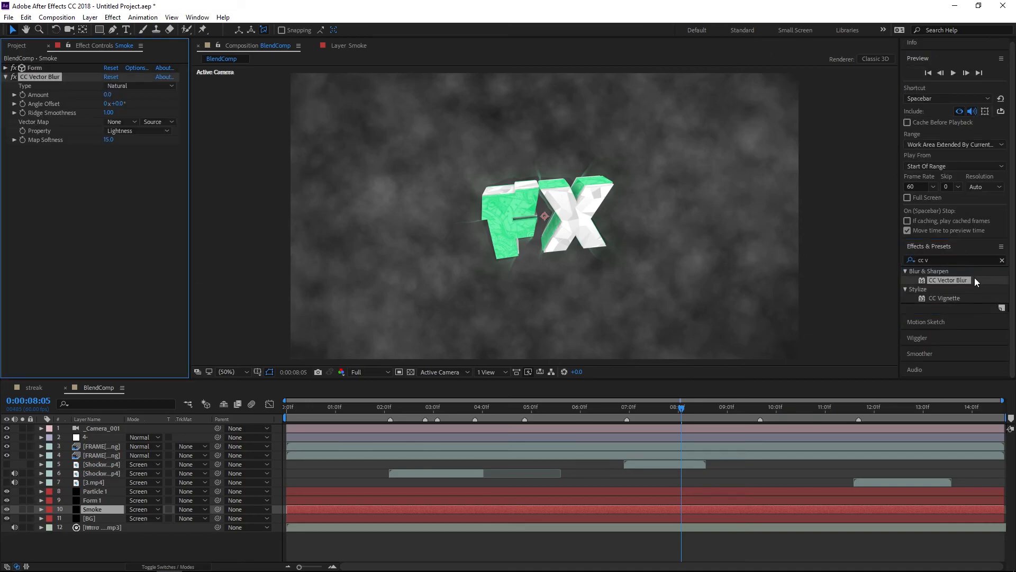
# Step: Set CC Vector Blur's Type to Direction Fading, Amount to 80 and Revolutions to 3
pyautogui.click(125, 85)
pyautogui.click(174, 144)
pyautogui.click(108, 95)
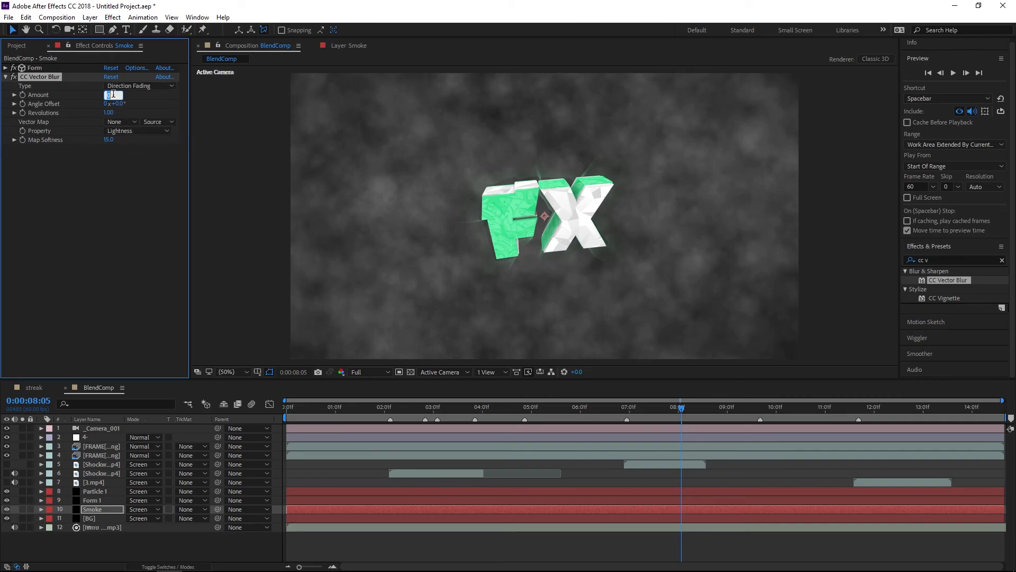
pyautogui.press('Return')
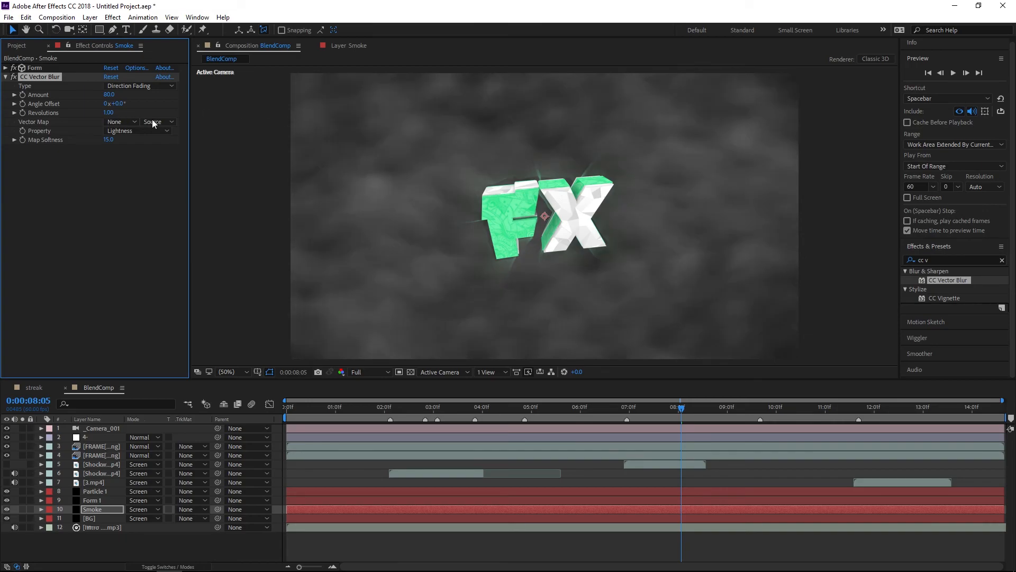
pyautogui.click(108, 112)
pyautogui.write('3')
pyautogui.press('Return')
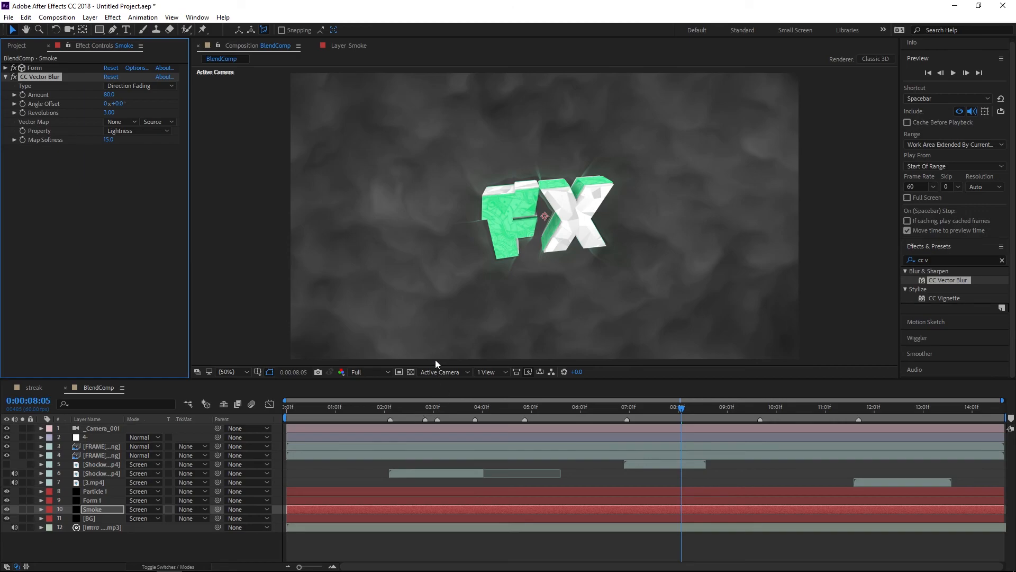
# Step: Hide the Smoke layer and apply Trapcode Particular to the Particle 1 layer
pyautogui.click(88, 500)
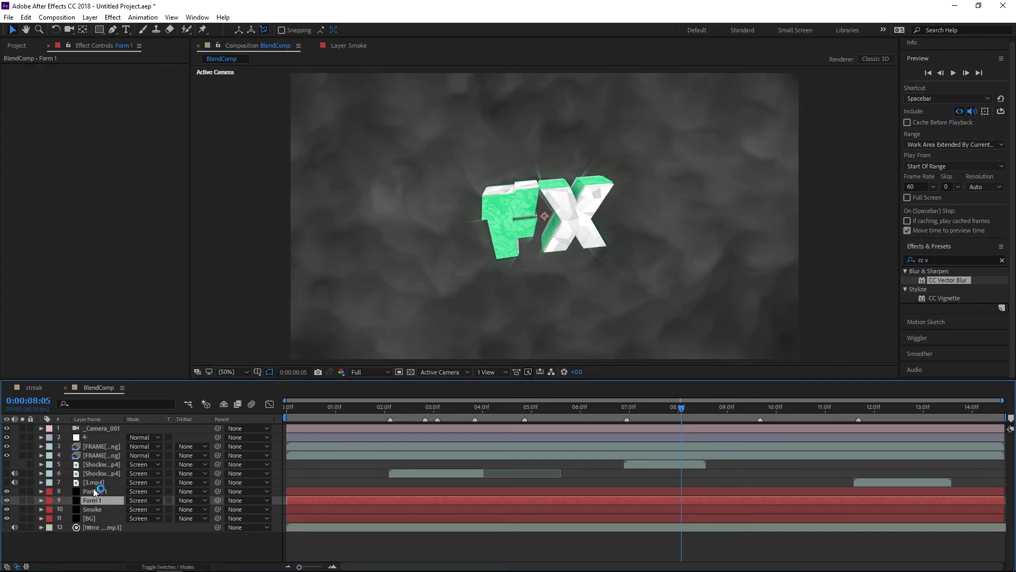
pyautogui.click(96, 491)
pyautogui.click(7, 509)
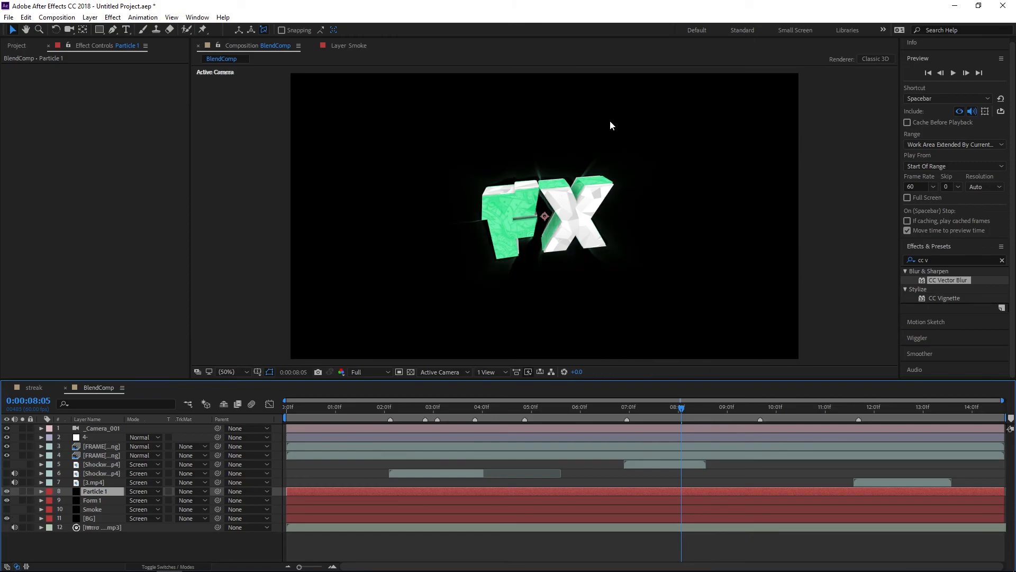
pyautogui.click(946, 260)
pyautogui.write('part')
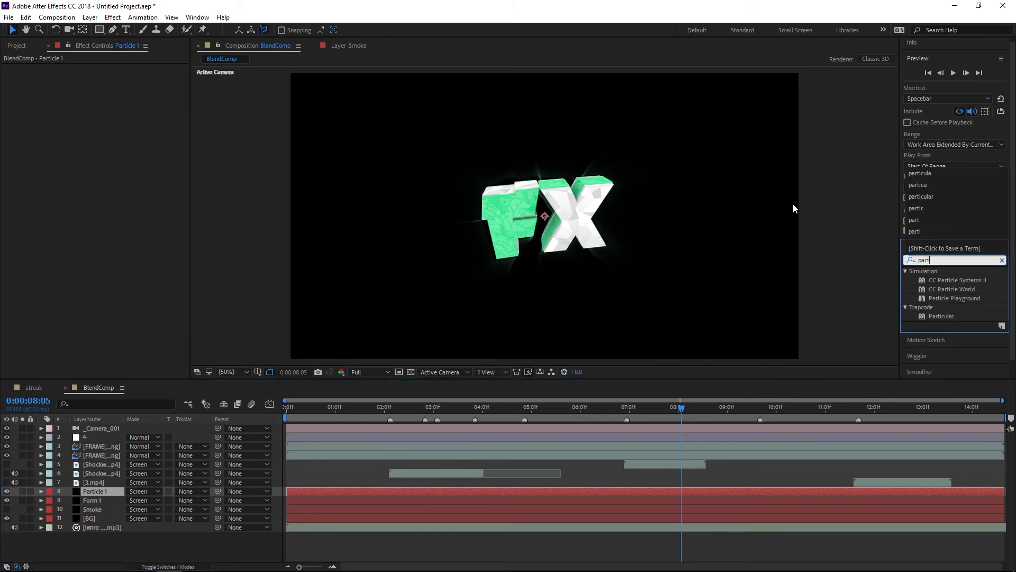
pyautogui.doubleClick(945, 316)
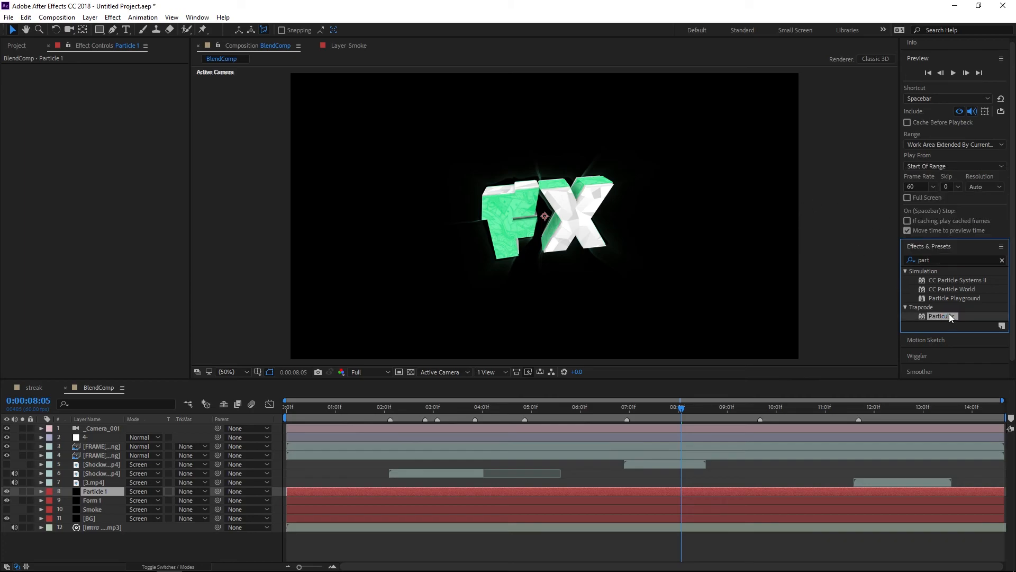
# Step: Open Particular's Effects Builder and set the Emitter Behavior to Continuous
pyautogui.click(110, 85)
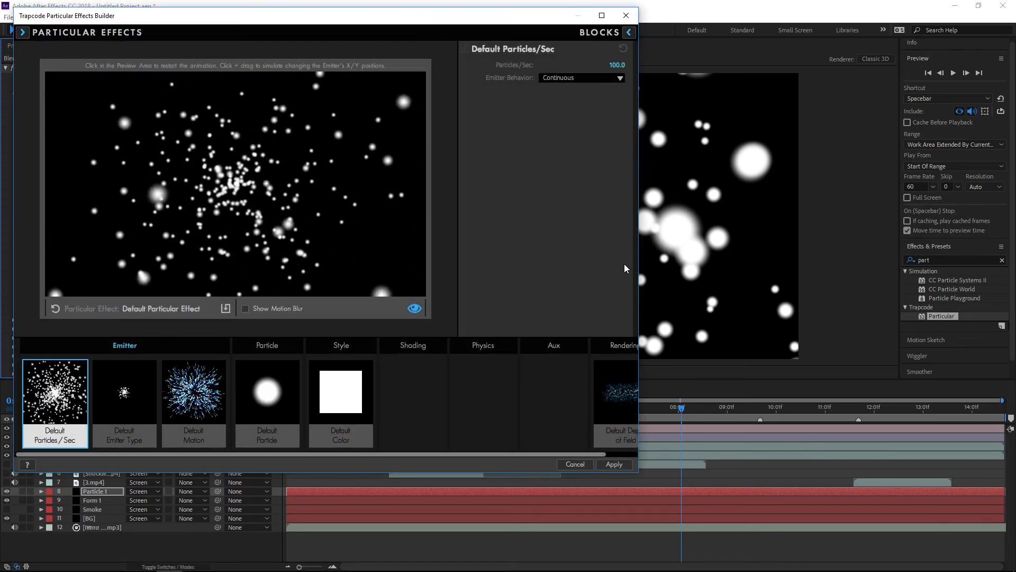
pyautogui.click(582, 77)
pyautogui.click(559, 91)
# Step: Try emission rates of 45 and 350 Particles/Sec for the continuous emitter
pyautogui.click(617, 64)
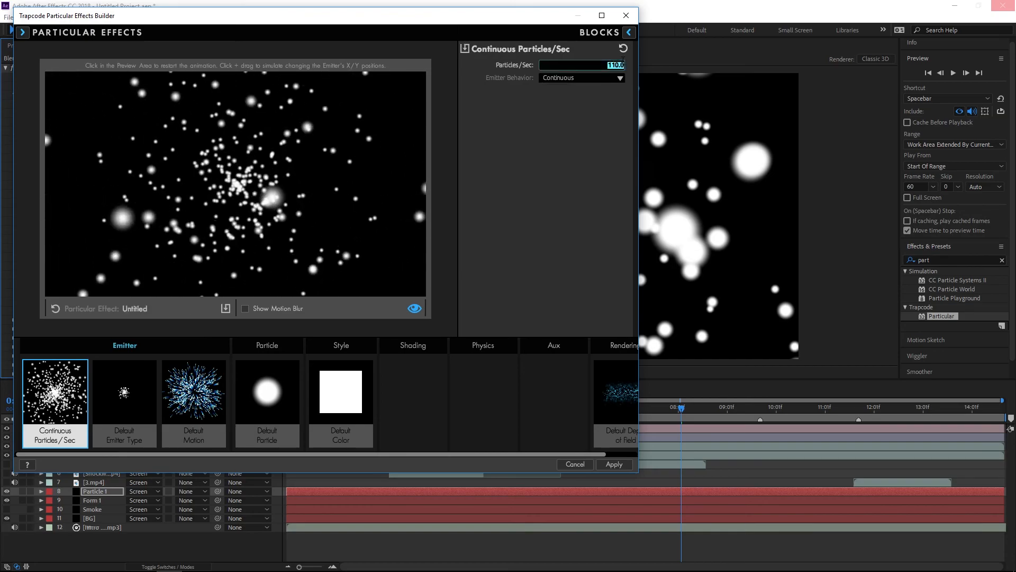
pyautogui.write('45')
pyautogui.press('Return')
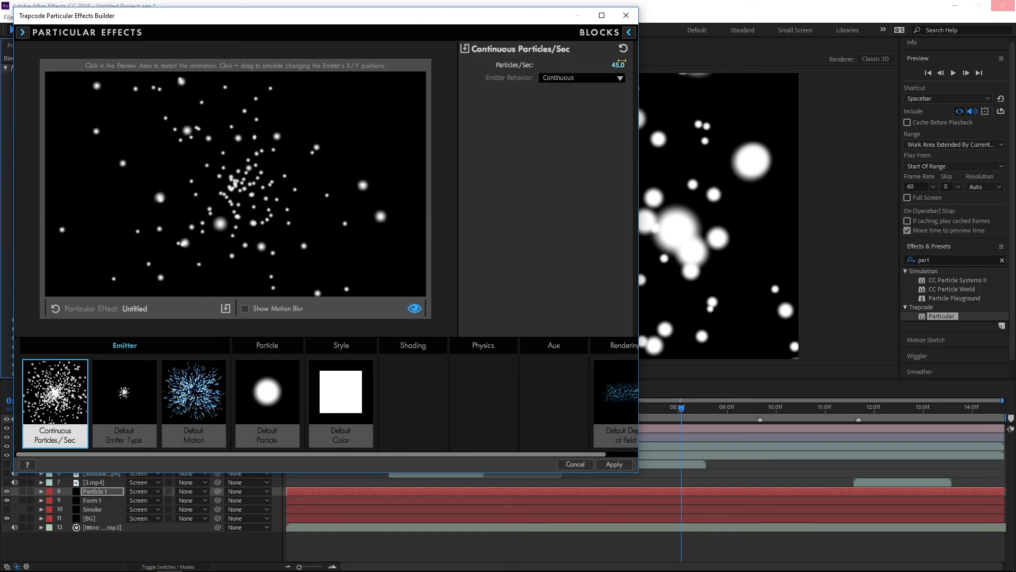
pyautogui.click(617, 65)
pyautogui.write('350')
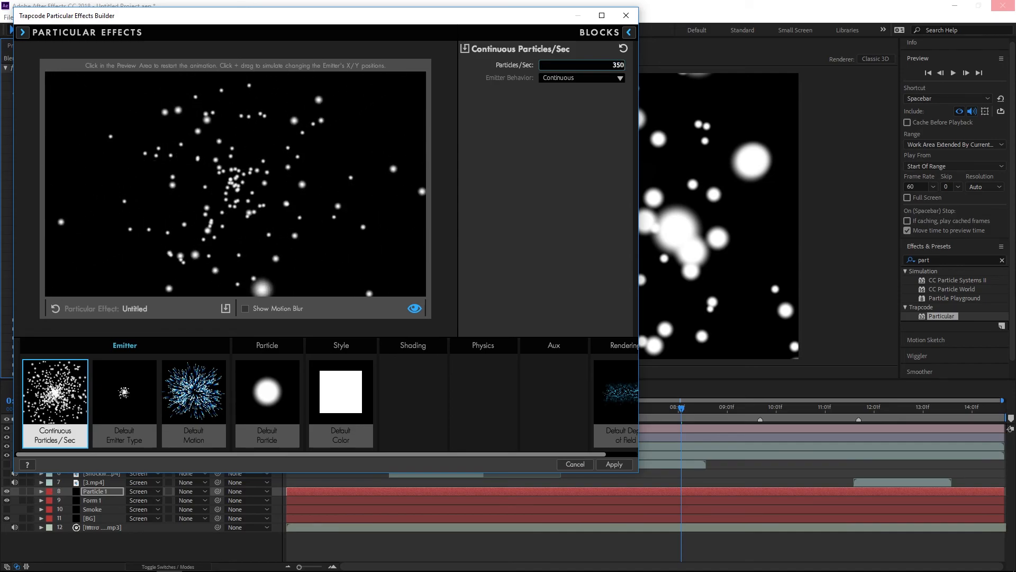
pyautogui.press('Return')
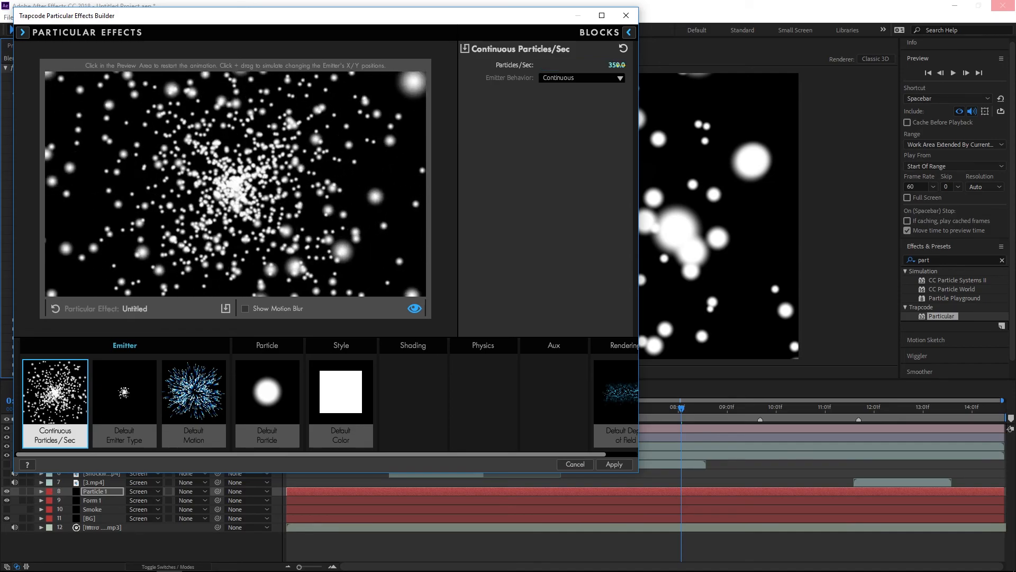
# Step: Set the continuous emitter's Particles/Sec to 35
pyautogui.click(620, 65)
pyautogui.write('35')
pyautogui.press('Return')
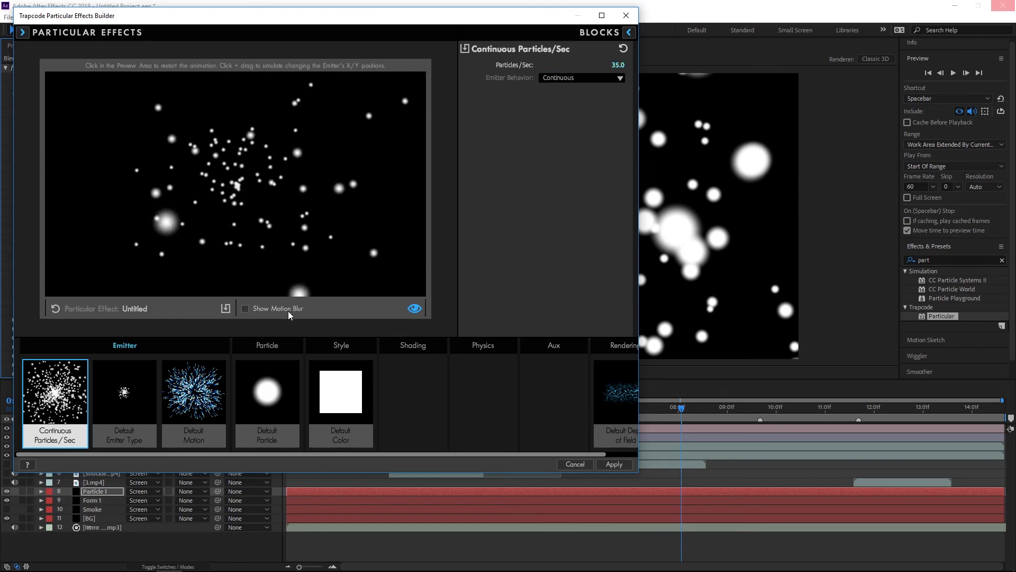
# Step: Set the emitter type to Box with an Emitter Size X of 2000
pyautogui.click(124, 397)
pyautogui.click(616, 86)
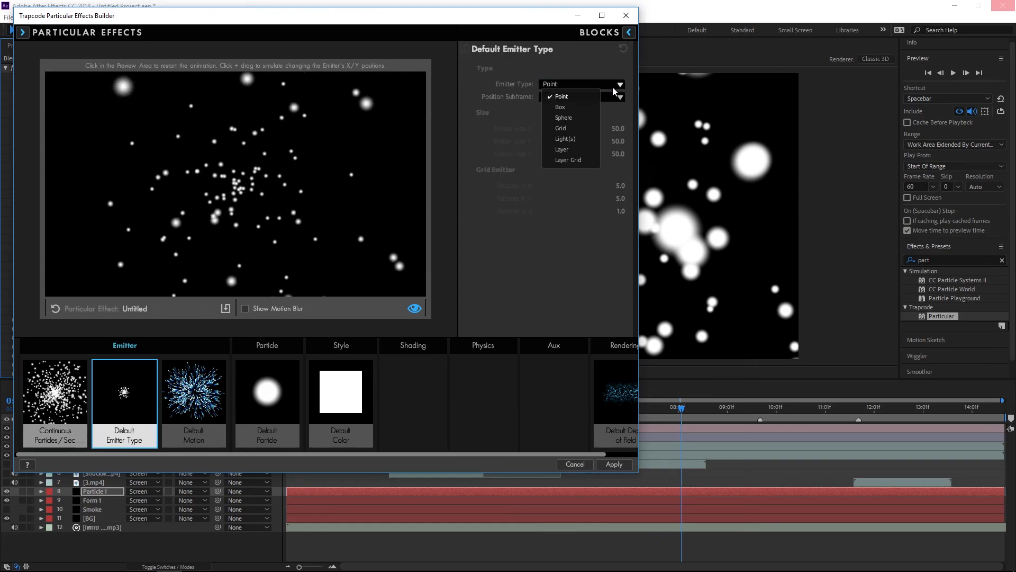
pyautogui.click(594, 107)
pyautogui.click(597, 98)
pyautogui.click(479, 118)
pyautogui.click(619, 128)
pyautogui.press('BackSpace')
pyautogui.write('2000')
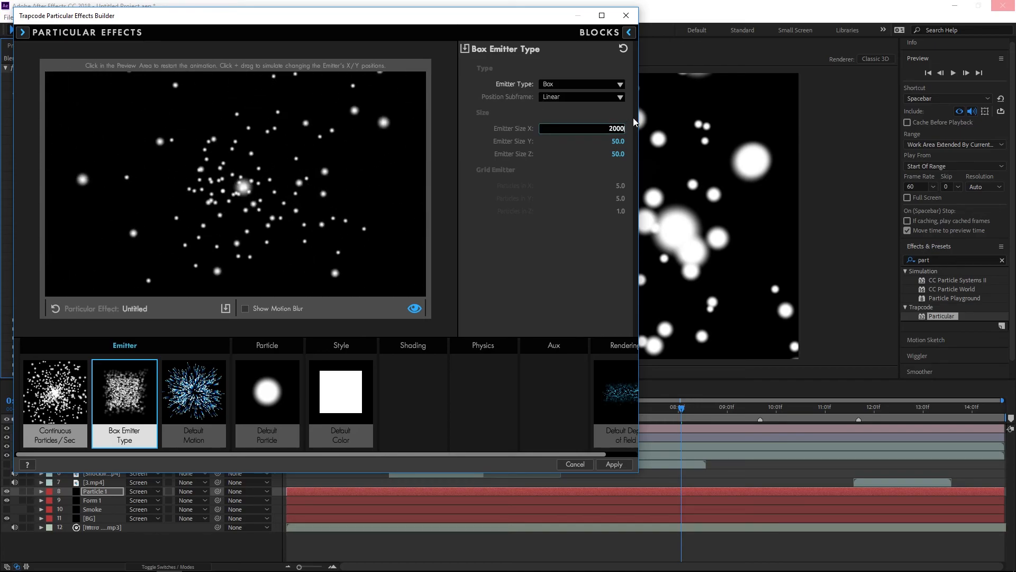
pyautogui.press('Return')
# Step: Set the box emitter's Emitter Size Y to 3000 and Emitter Size Z to 200
pyautogui.click(618, 141)
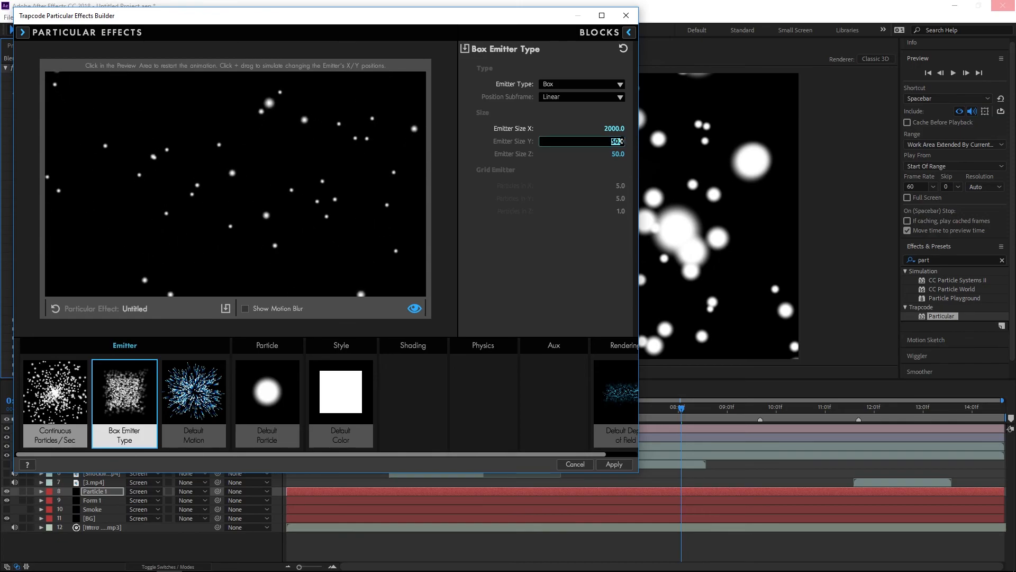
pyautogui.write('3000')
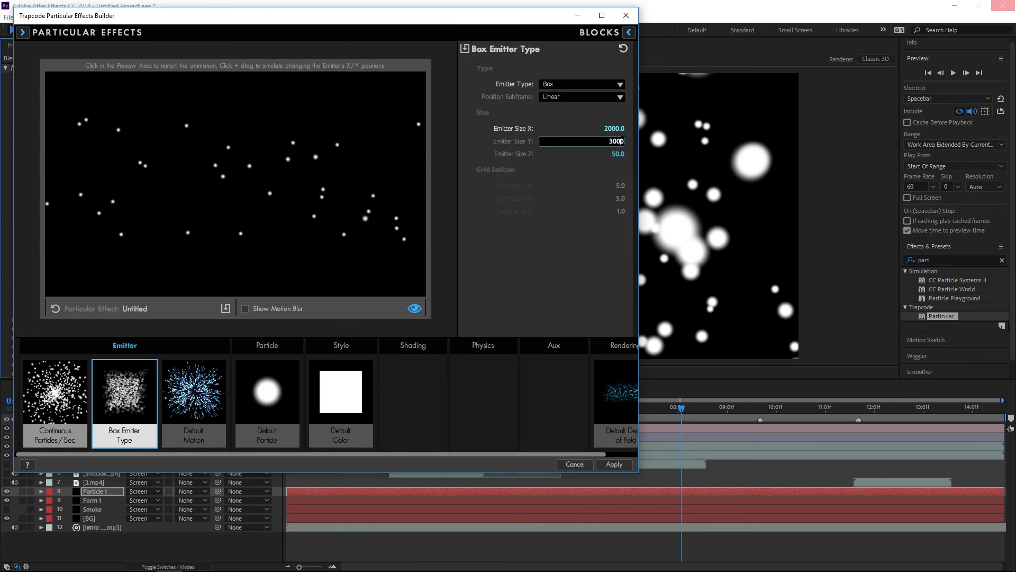
pyautogui.press('Return')
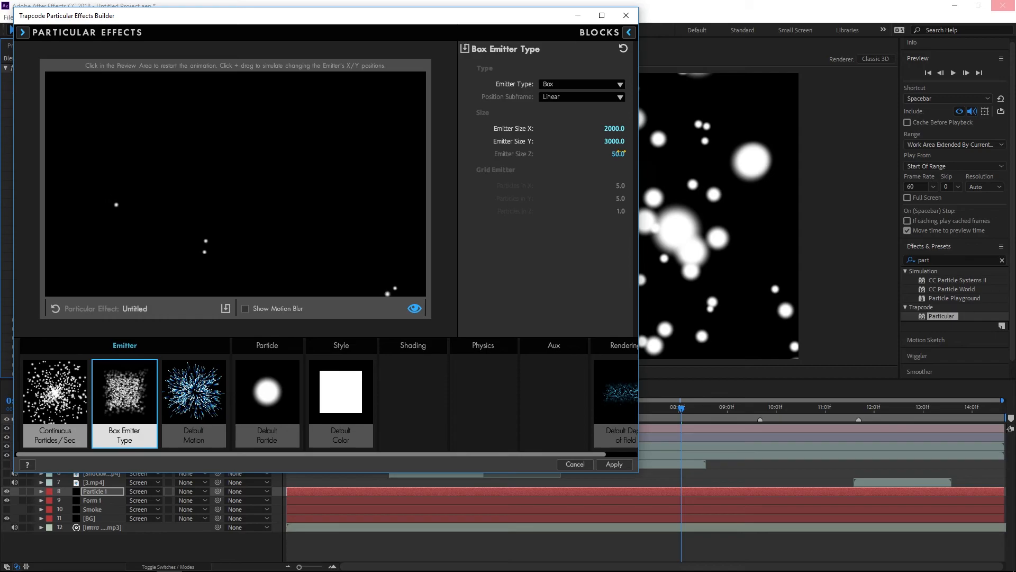
pyautogui.click(620, 154)
pyautogui.write('200')
pyautogui.press('Return')
# Step: Change the emitter motion's Direction to Directional
pyautogui.click(202, 422)
pyautogui.click(580, 84)
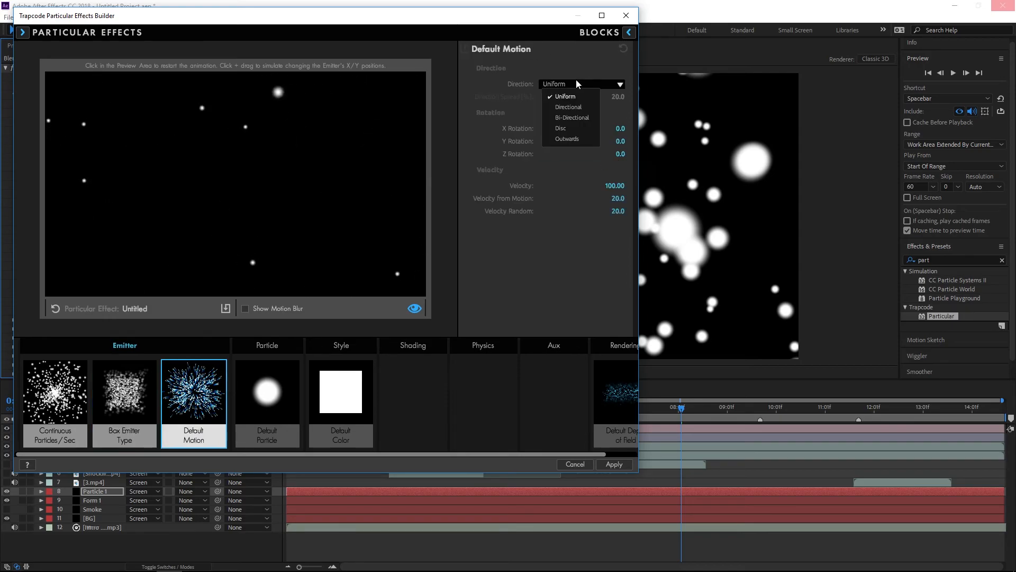
pyautogui.click(580, 112)
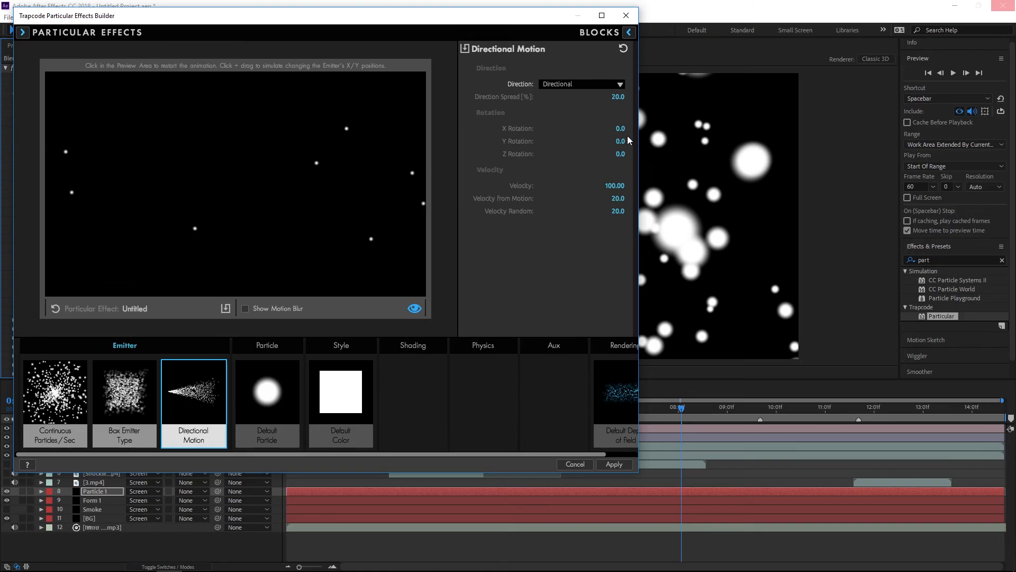
# Step: Set the sphere particle's Size to 105 and its Life to 1.45 seconds
pyautogui.click(274, 405)
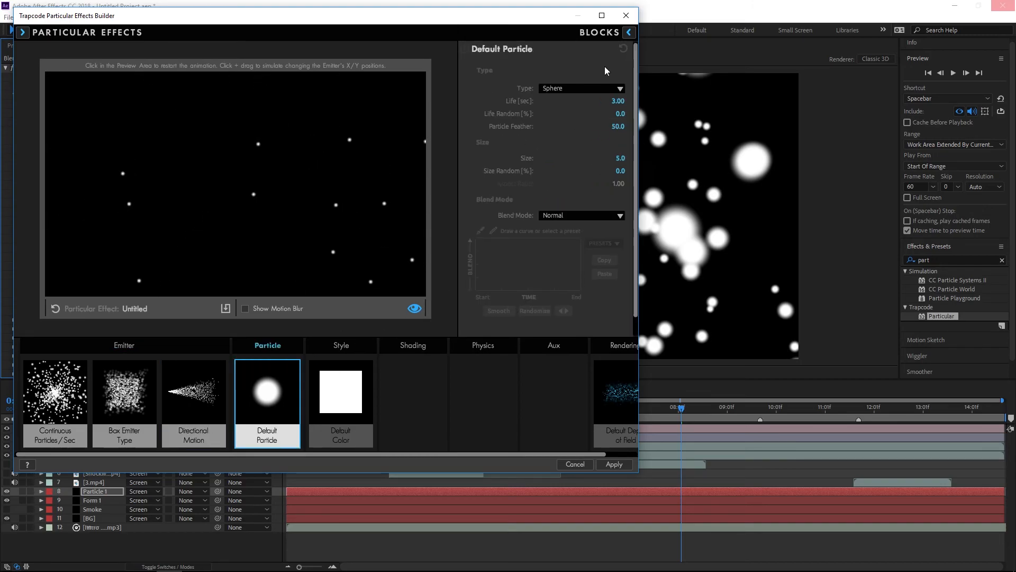
pyautogui.moveTo(620, 158); pyautogui.dragTo(674, 157)
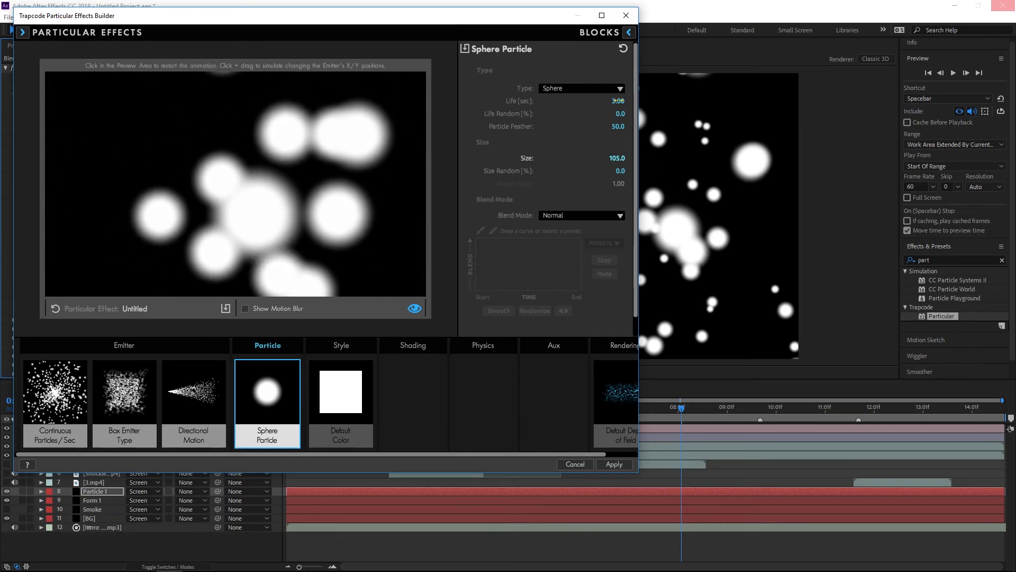
pyautogui.click(617, 101)
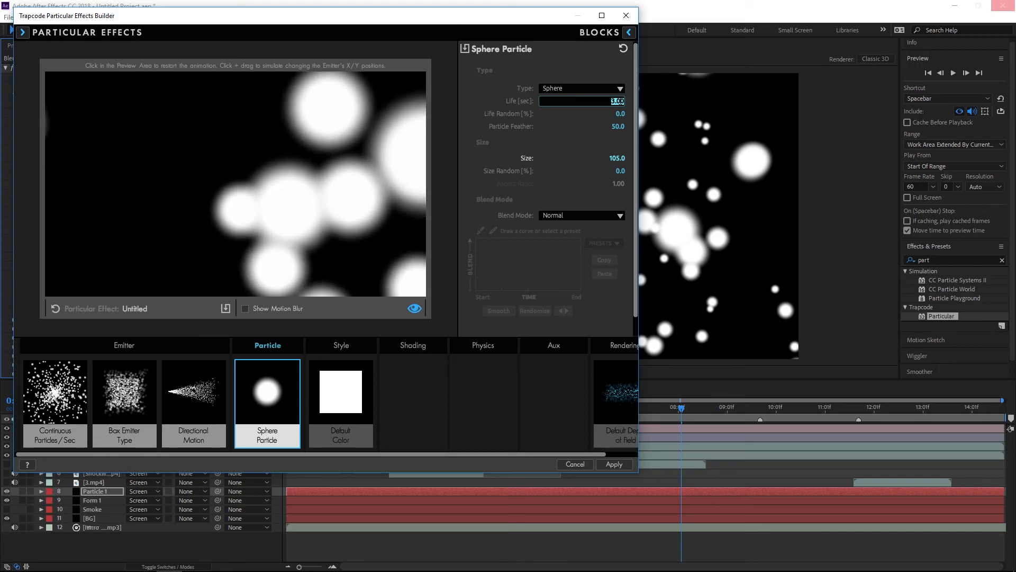
pyautogui.write('1.')
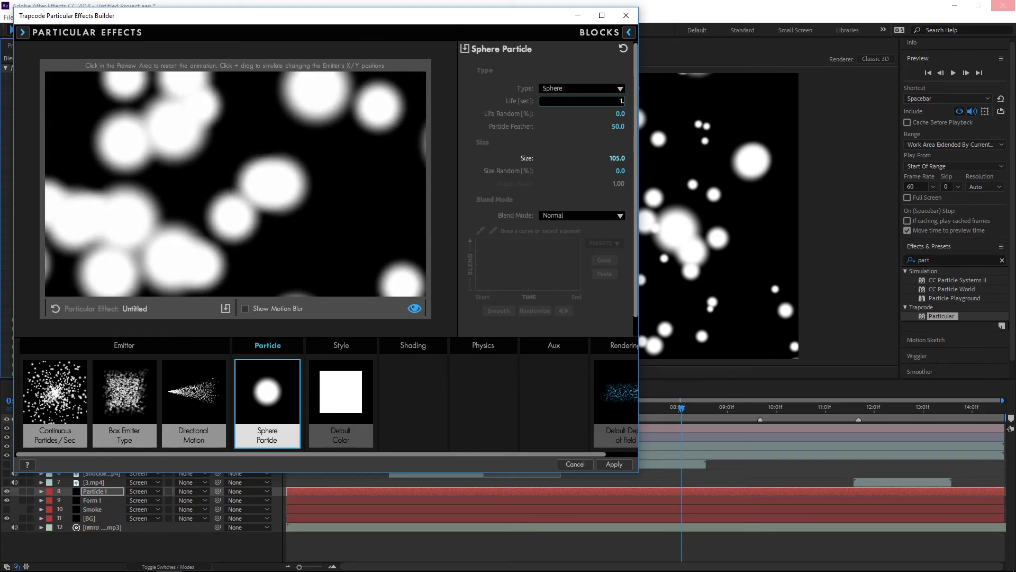
pyautogui.write('45')
pyautogui.press('Return')
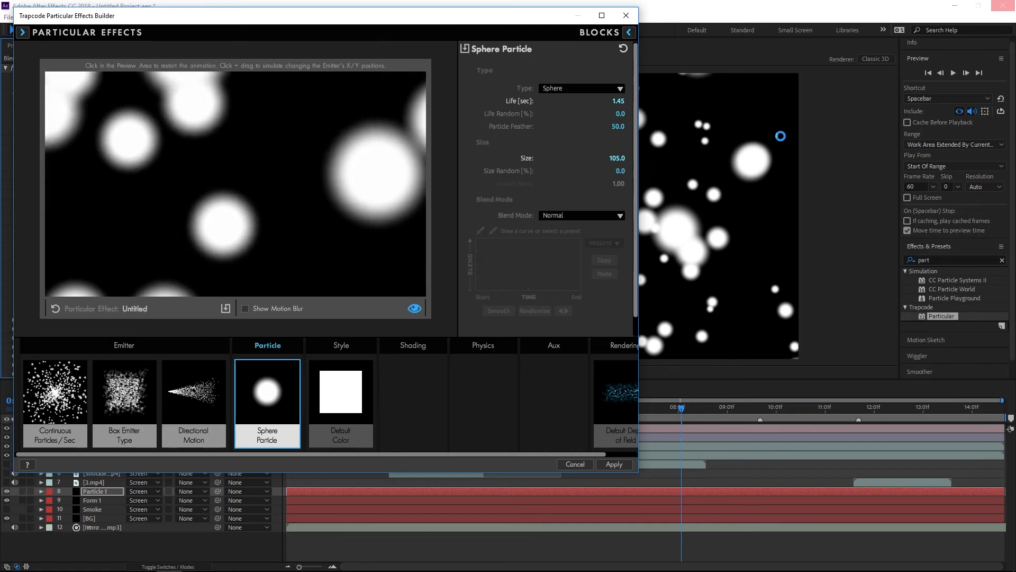
# Step: Change the particles' Single Color to a mint green with RGB values 57, 230, 173
pyautogui.click(341, 374)
pyautogui.click(631, 33)
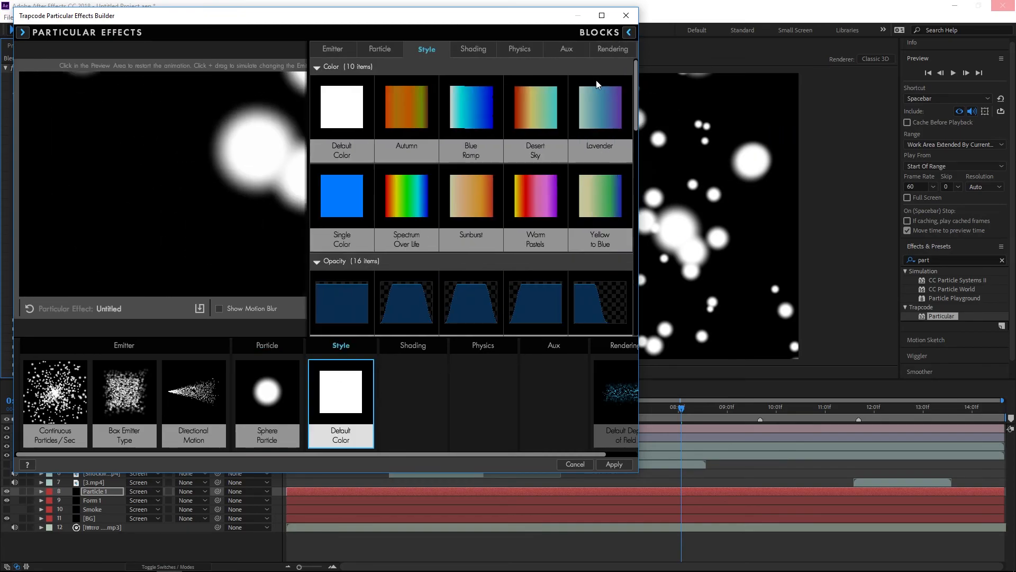
pyautogui.click(629, 32)
pyautogui.click(609, 81)
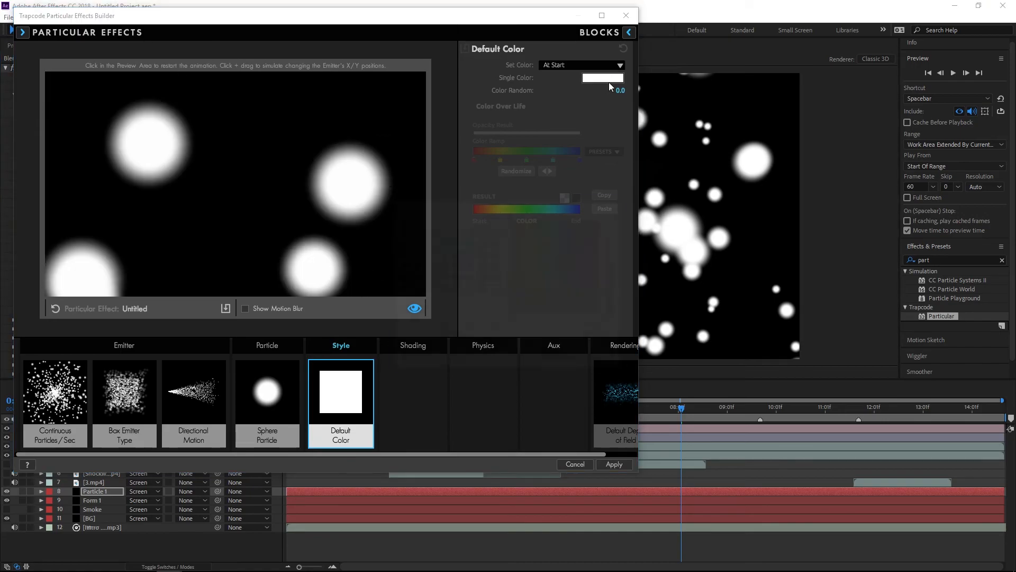
pyautogui.click(552, 240)
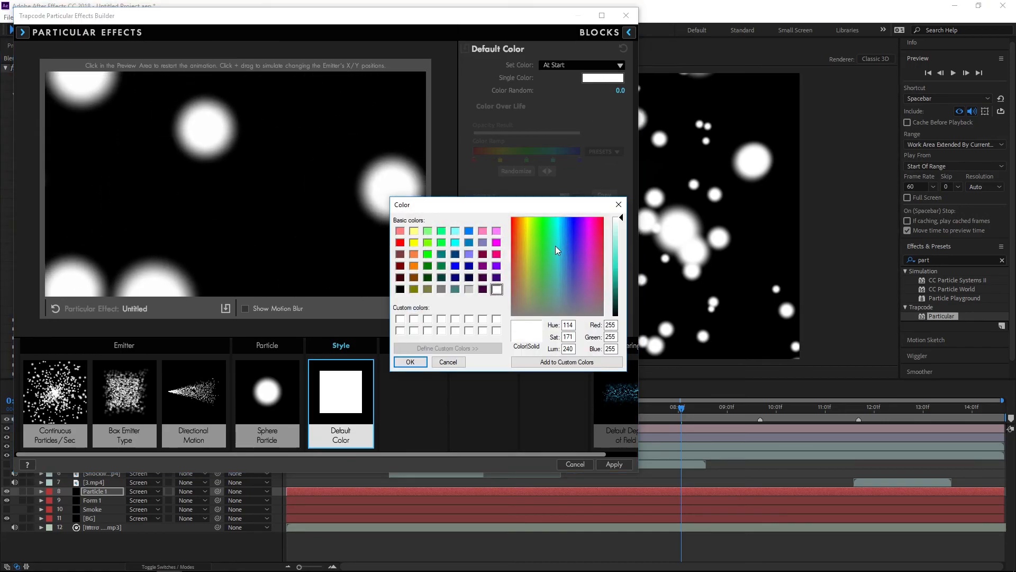
pyautogui.click(617, 260)
pyautogui.click(566, 362)
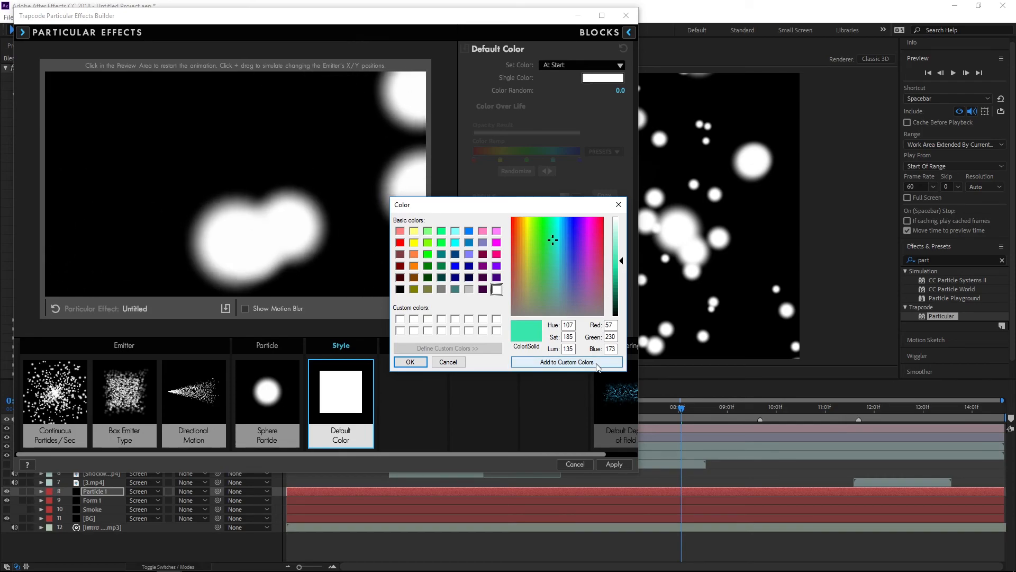
pyautogui.click(410, 361)
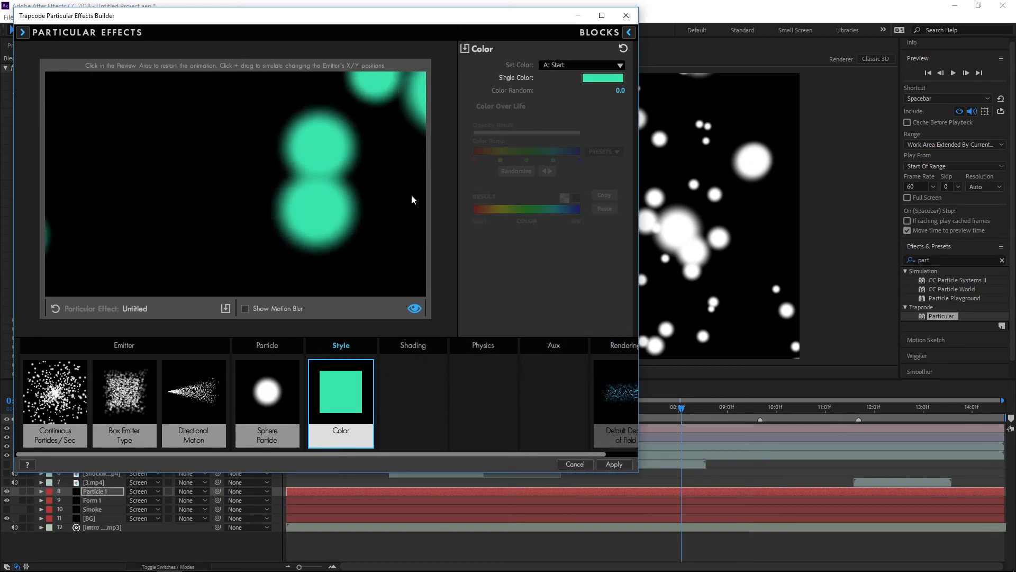
# Step: Add a Fade In and Out opacity block and apply the triangular peak preset to its curve
pyautogui.click(629, 33)
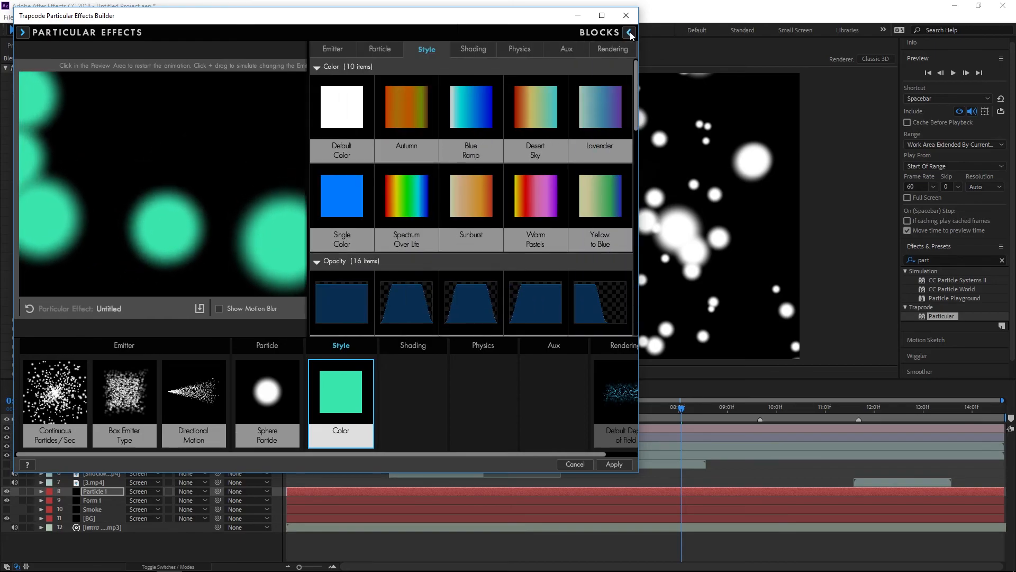
pyautogui.scroll(-2, 490, 221)
pyautogui.click(414, 197)
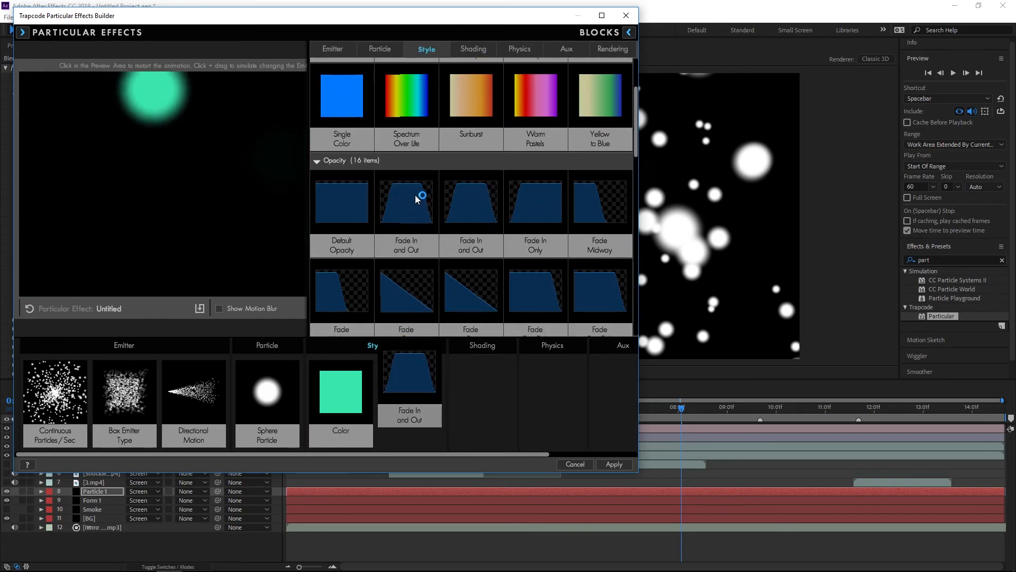
pyautogui.click(604, 124)
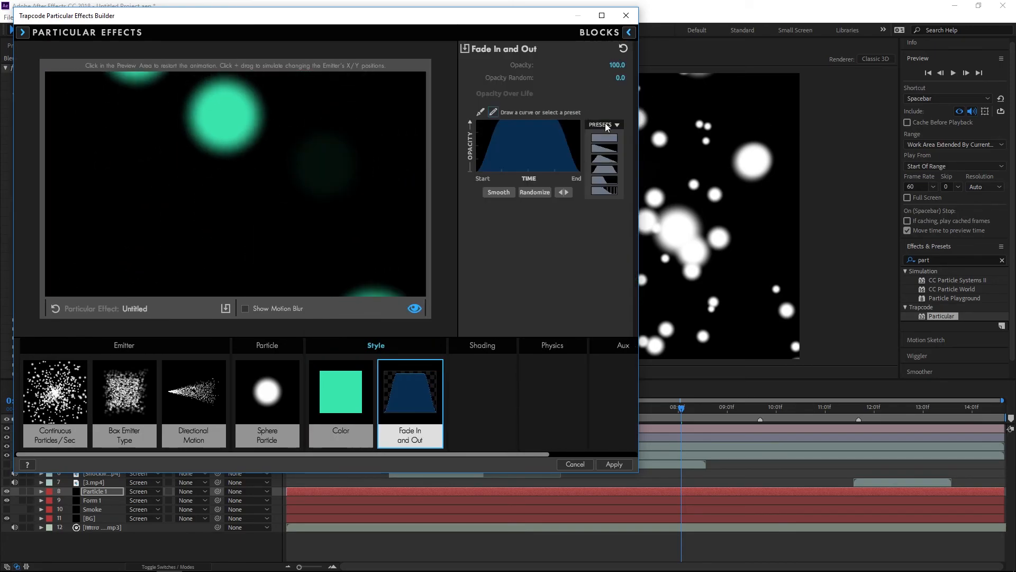
pyautogui.click(598, 166)
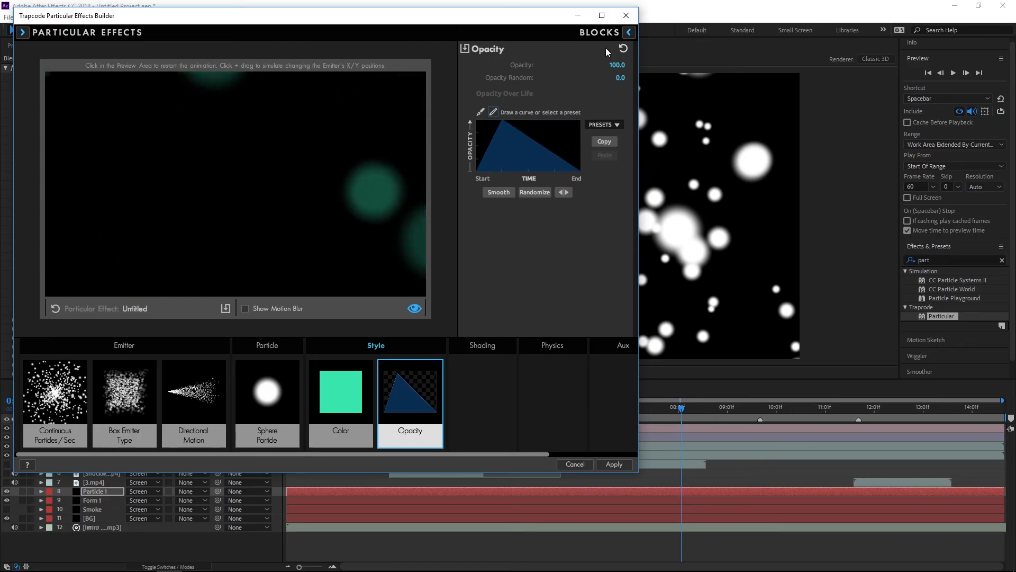
# Step: Add a Default Size Over Life block and apply the triangular peak preset to its curve
pyautogui.click(628, 33)
pyautogui.scroll(-3, 545, 248)
pyautogui.scroll(-5, 545, 246)
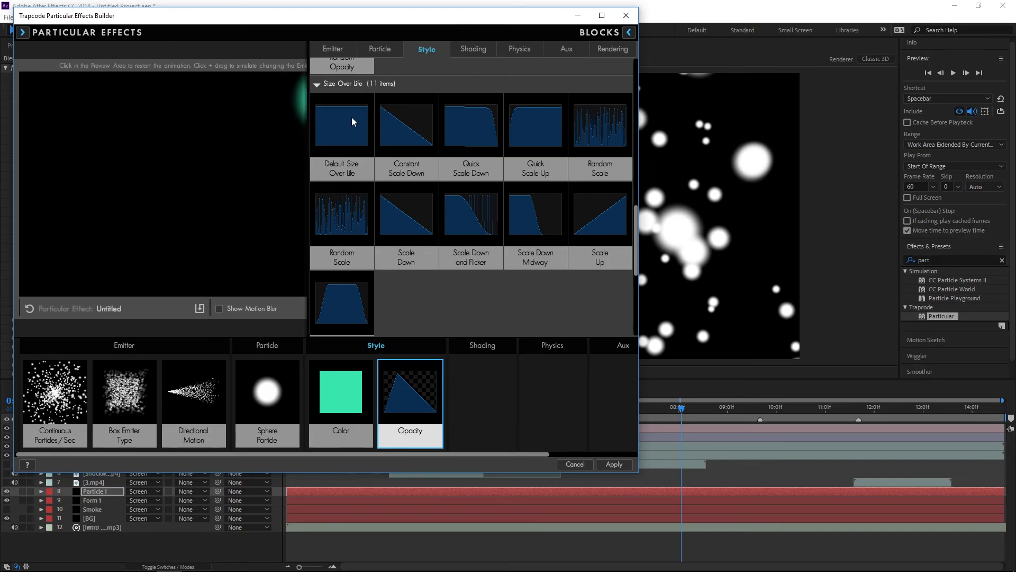
pyautogui.click(353, 120)
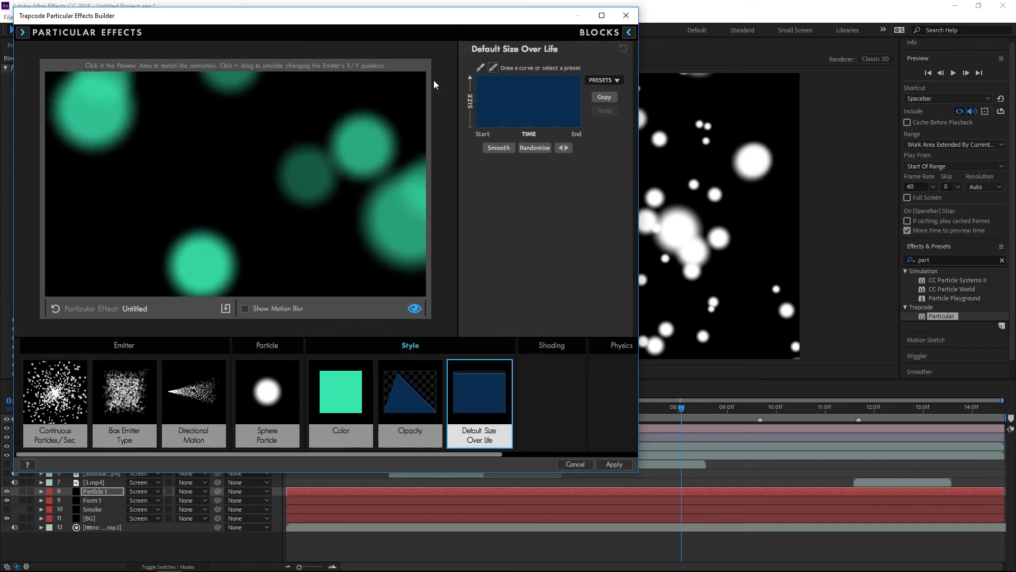
pyautogui.click(604, 80)
pyautogui.click(602, 119)
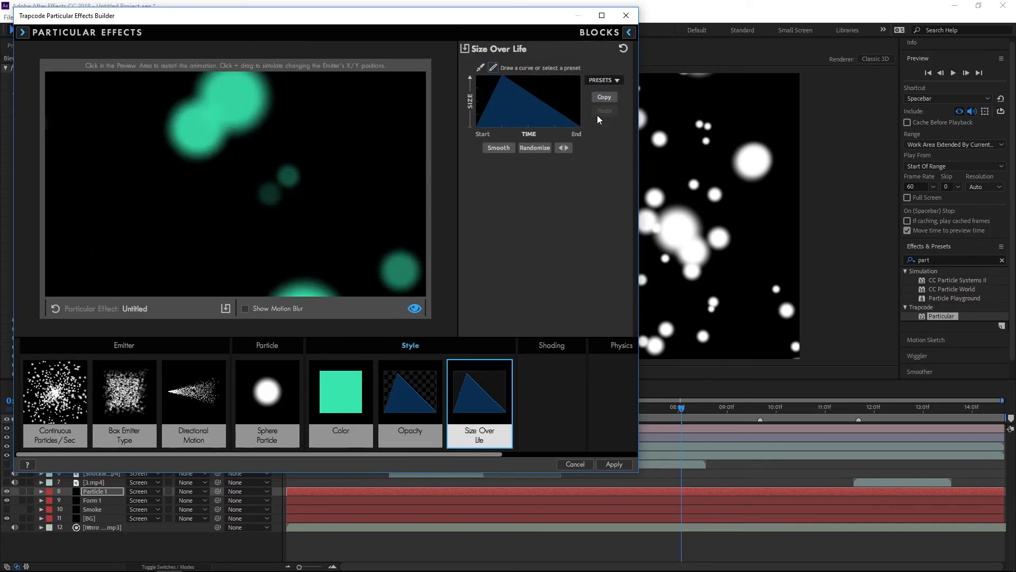
# Step: Set the opacity block's Opacity value to 45
pyautogui.click(408, 410)
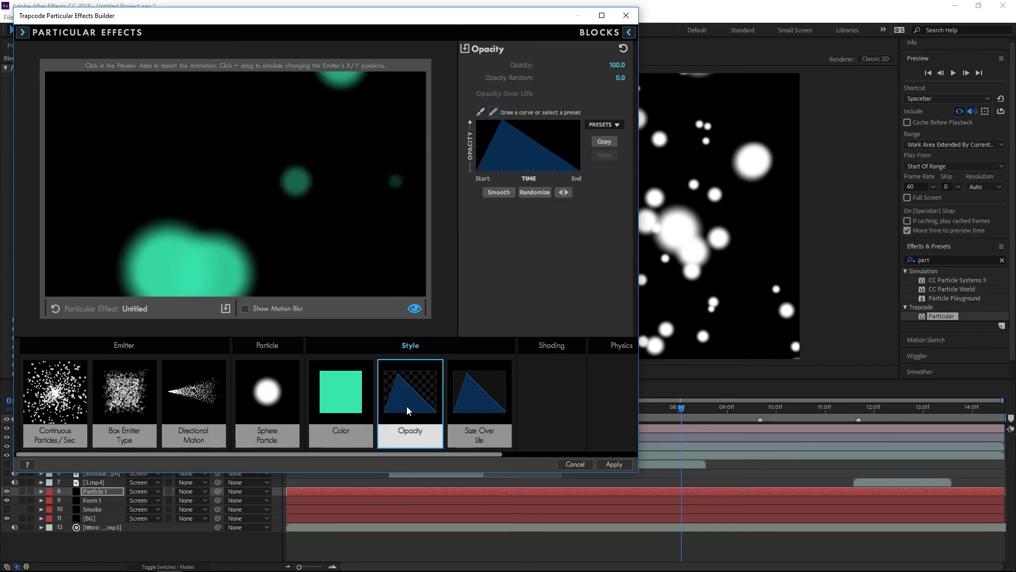
pyautogui.doubleClick(614, 64)
pyautogui.write('40')
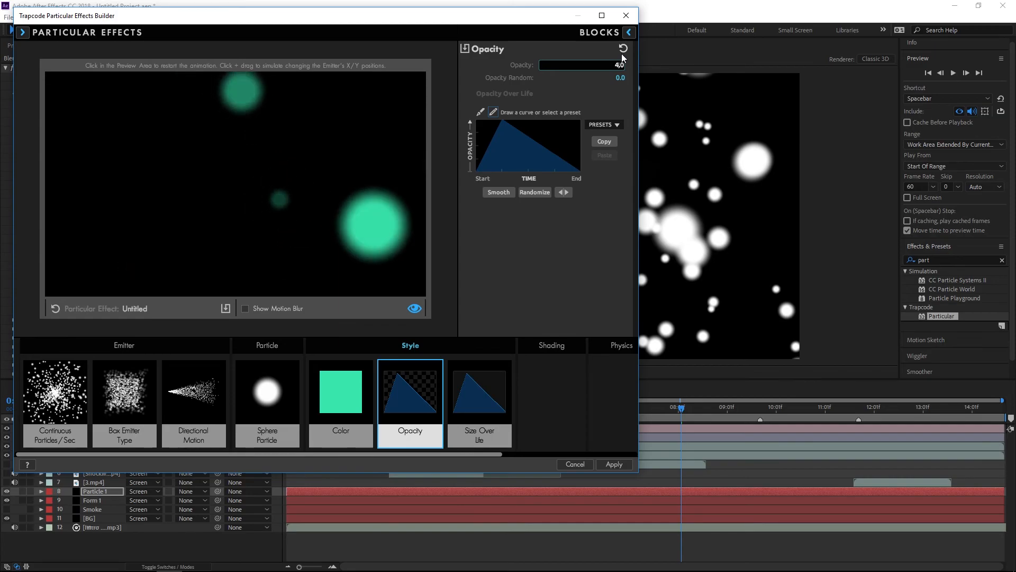
pyautogui.press('Return')
# Step: Try the linear falloff preset for the opacity curve and replace it with the trapezoid fade-in-and-out preset
pyautogui.click(461, 407)
pyautogui.click(410, 397)
pyautogui.click(603, 125)
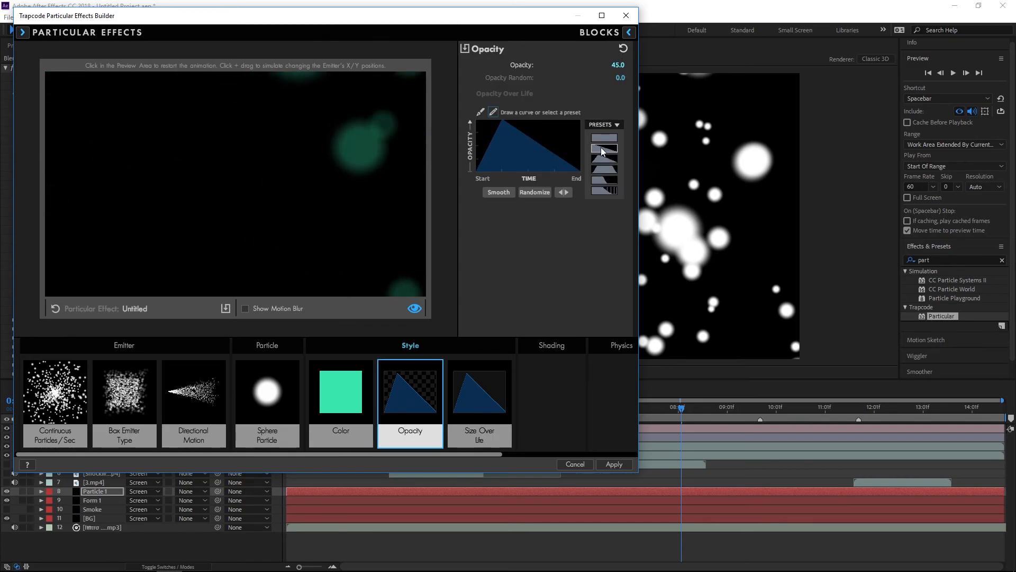
pyautogui.click(603, 149)
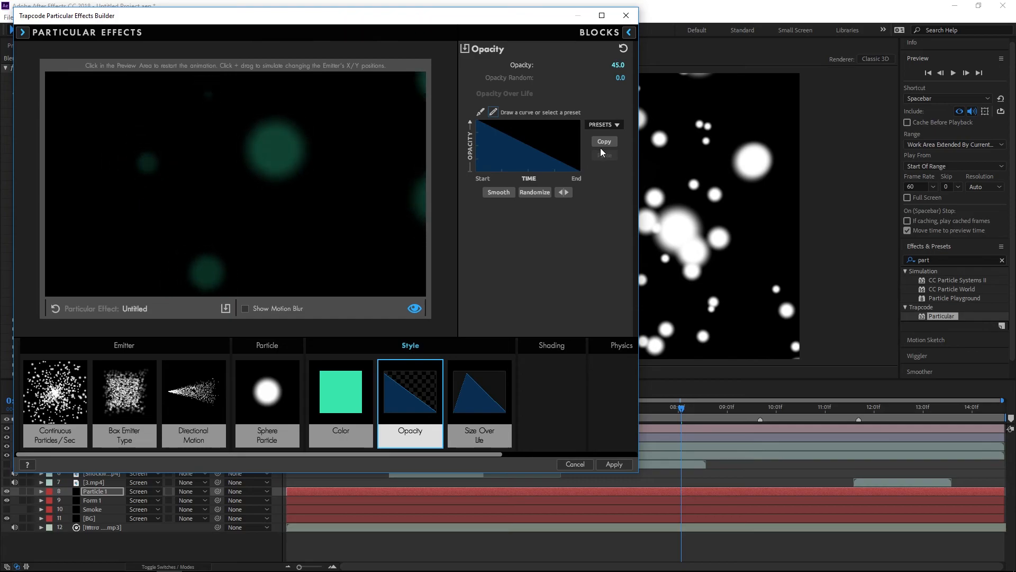
pyautogui.click(607, 122)
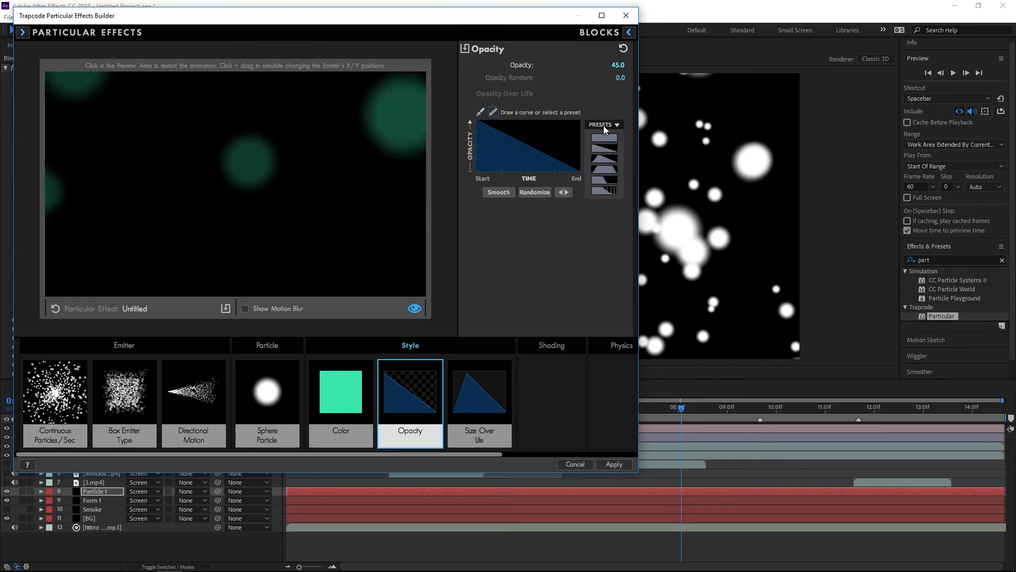
pyautogui.click(606, 176)
# Step: Try the flat and trapezoid presets on the Size Over Life curve and return it to the triangular peak preset
pyautogui.click(479, 397)
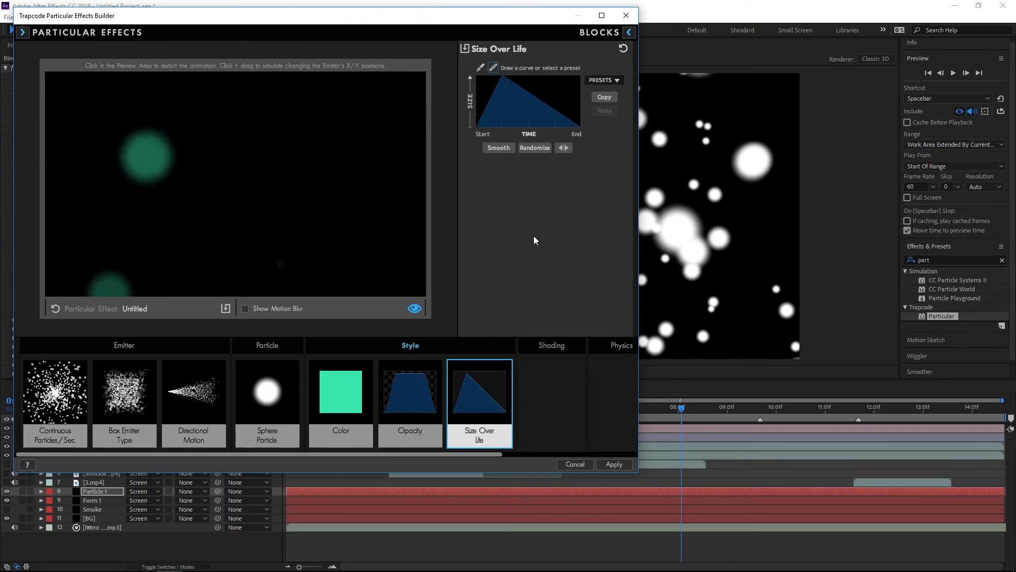
pyautogui.click(607, 79)
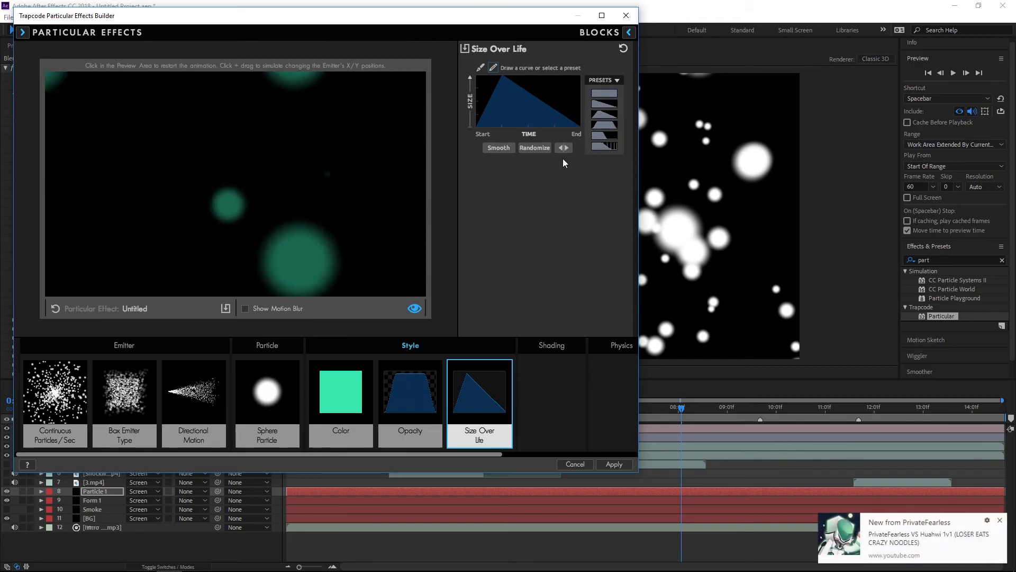
pyautogui.click(1002, 523)
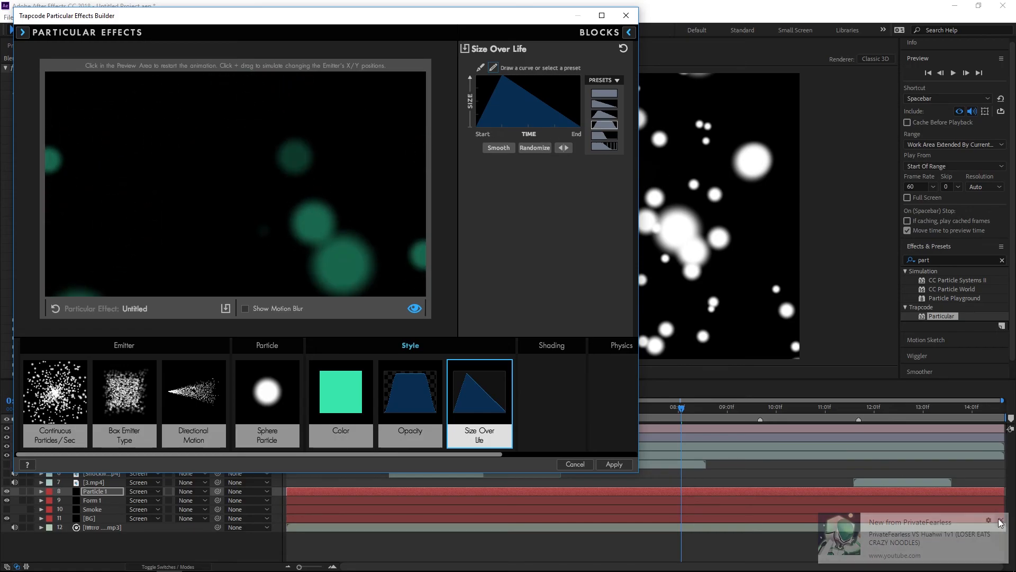
pyautogui.click(614, 147)
pyautogui.click(602, 81)
pyautogui.click(606, 85)
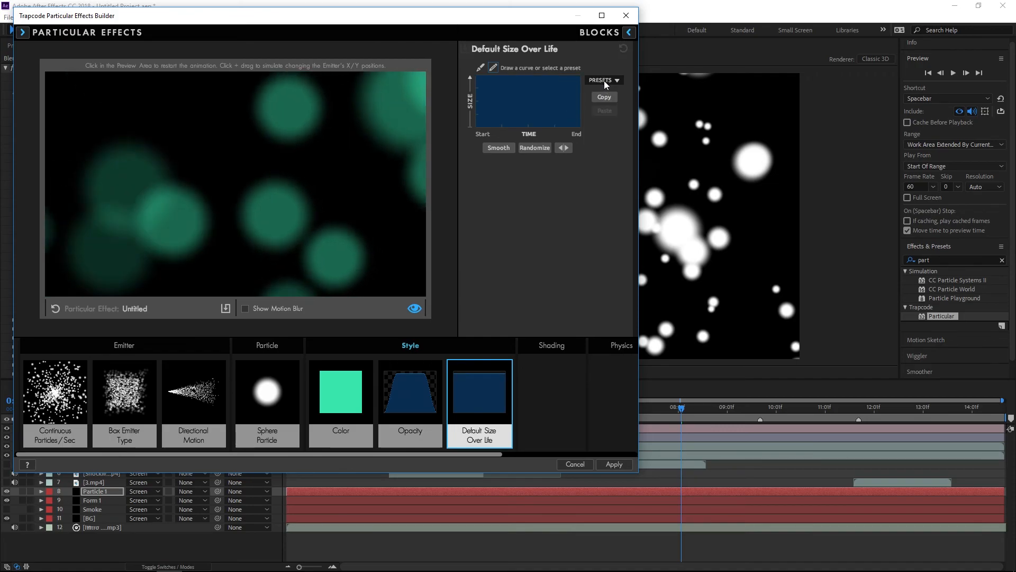
pyautogui.click(605, 83)
pyautogui.click(613, 125)
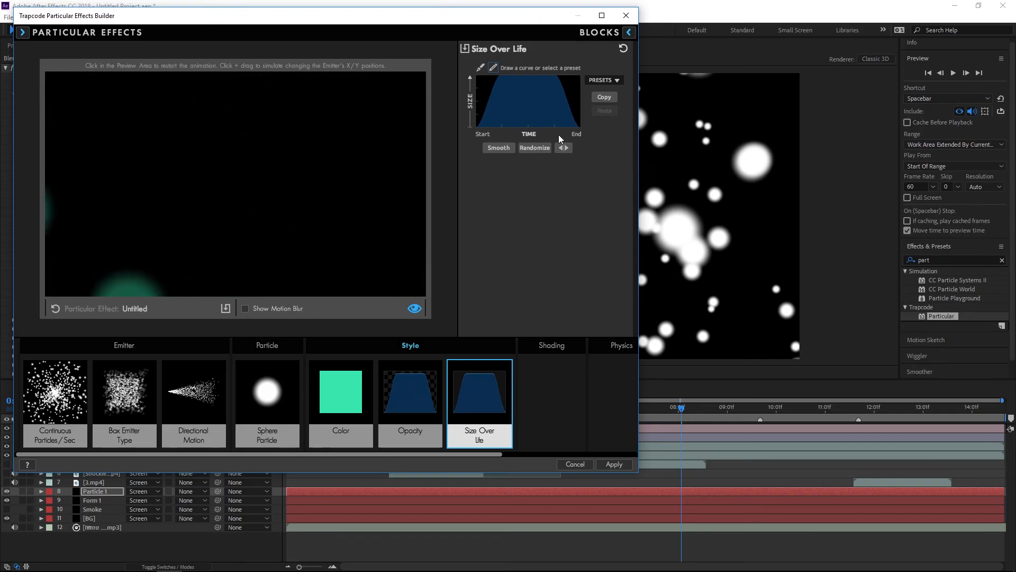
pyautogui.click(616, 80)
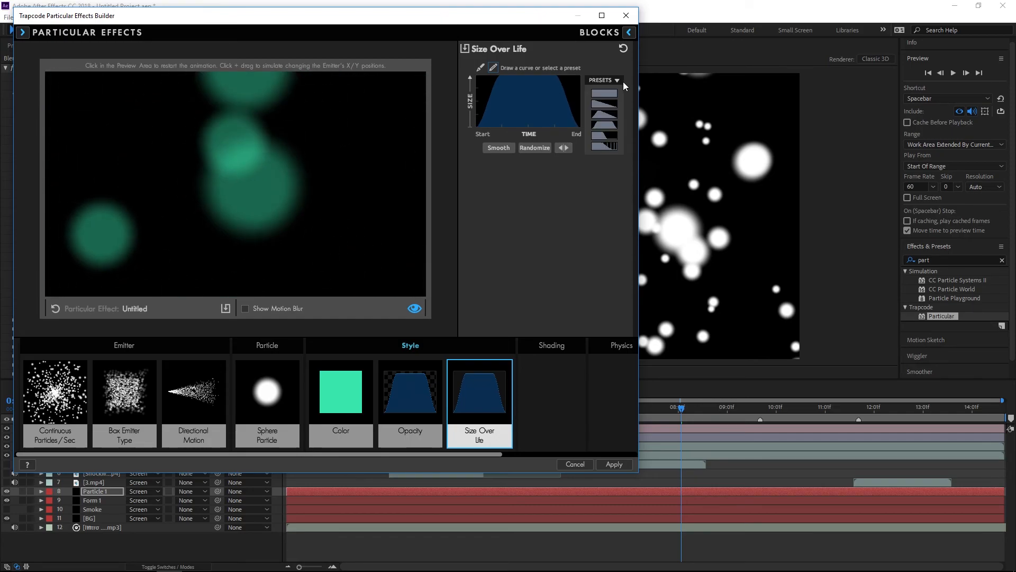
pyautogui.click(609, 114)
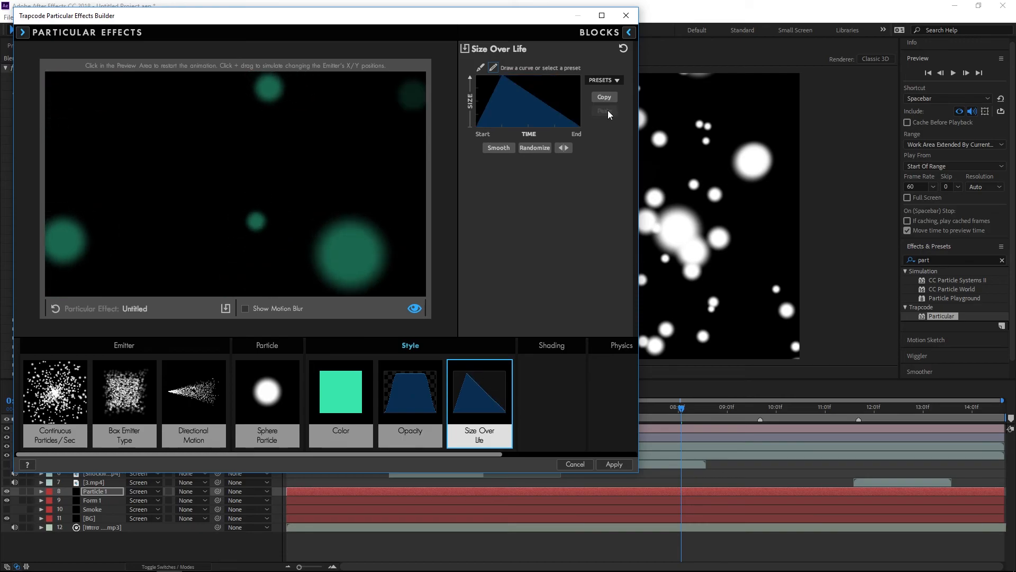
# Step: Set the opacity block's Opacity value to 35
pyautogui.click(389, 386)
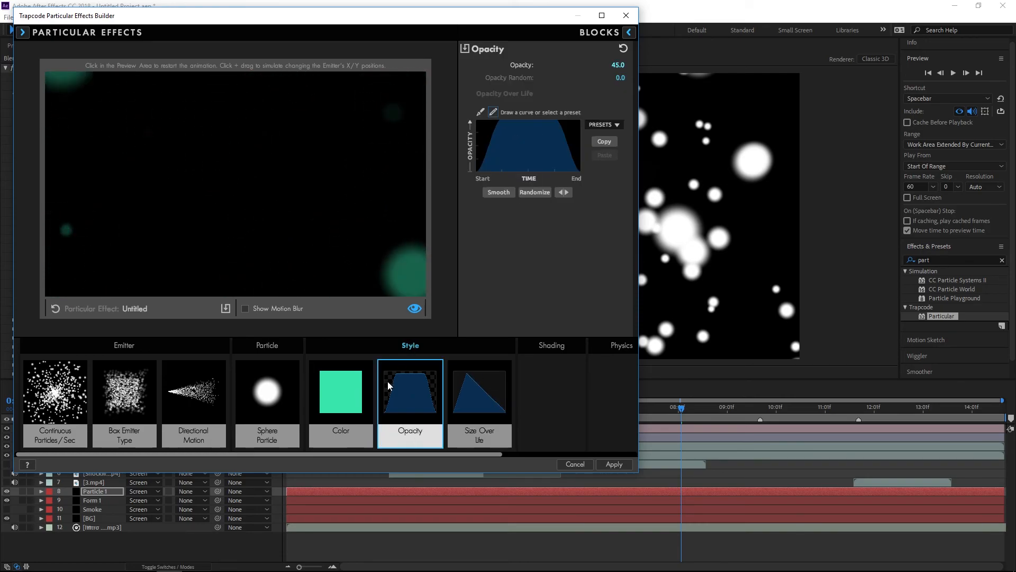
pyautogui.click(616, 65)
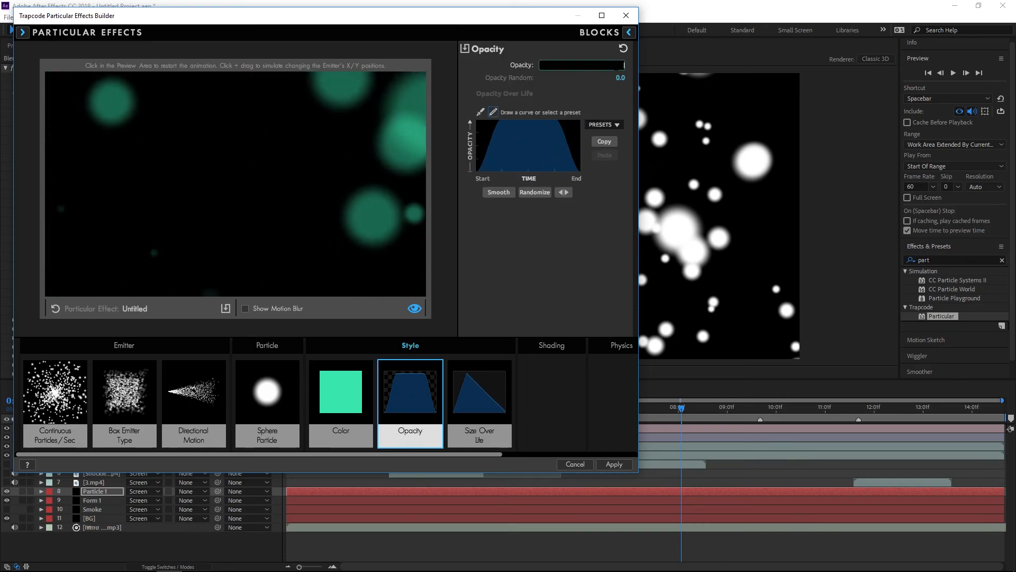
pyautogui.write('35')
pyautogui.press('Return')
# Step: Add a Default Air physics block and set its Wind X to 251 and Wind Y to -168
pyautogui.scroll(-1, 572, 373)
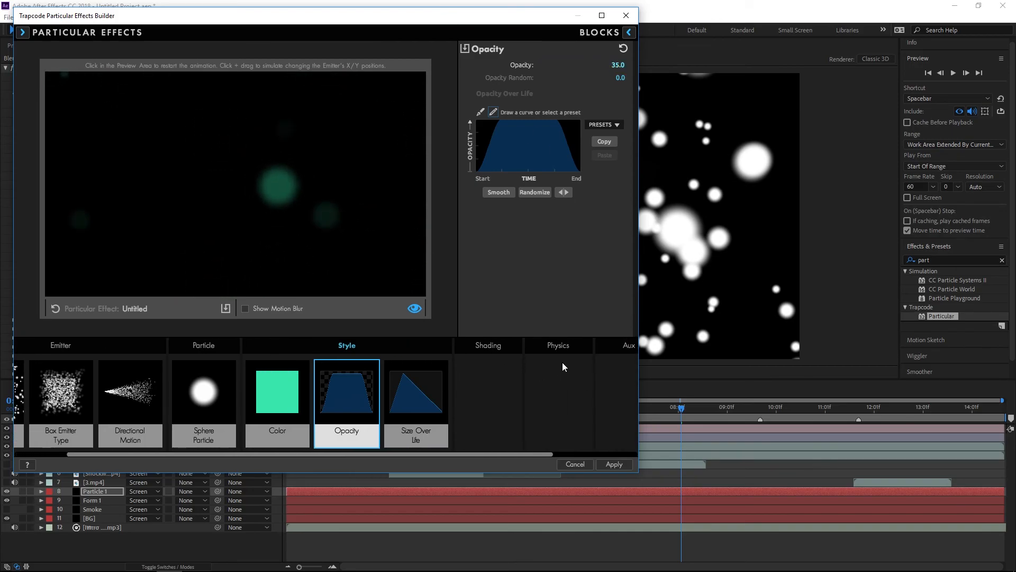
pyautogui.scroll(-2, 551, 366)
pyautogui.click(479, 356)
pyautogui.scroll(-2, 506, 169)
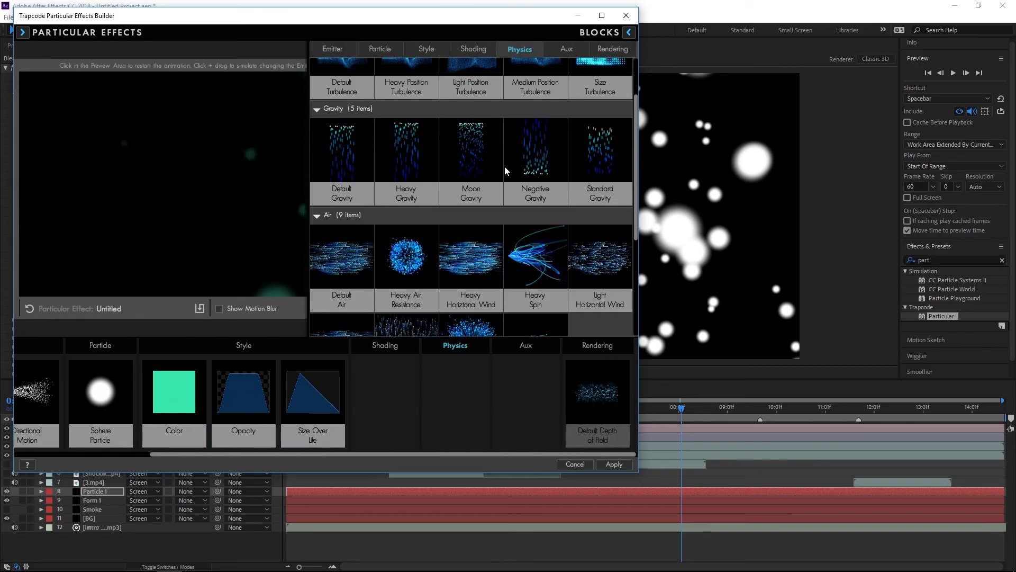
pyautogui.scroll(-2, 506, 171)
pyautogui.click(365, 196)
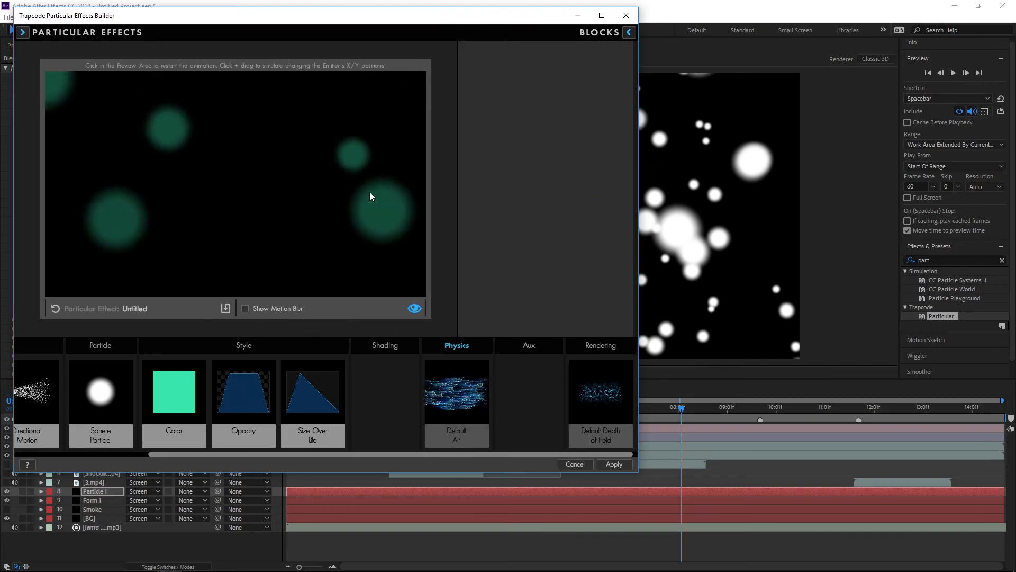
pyautogui.click(456, 394)
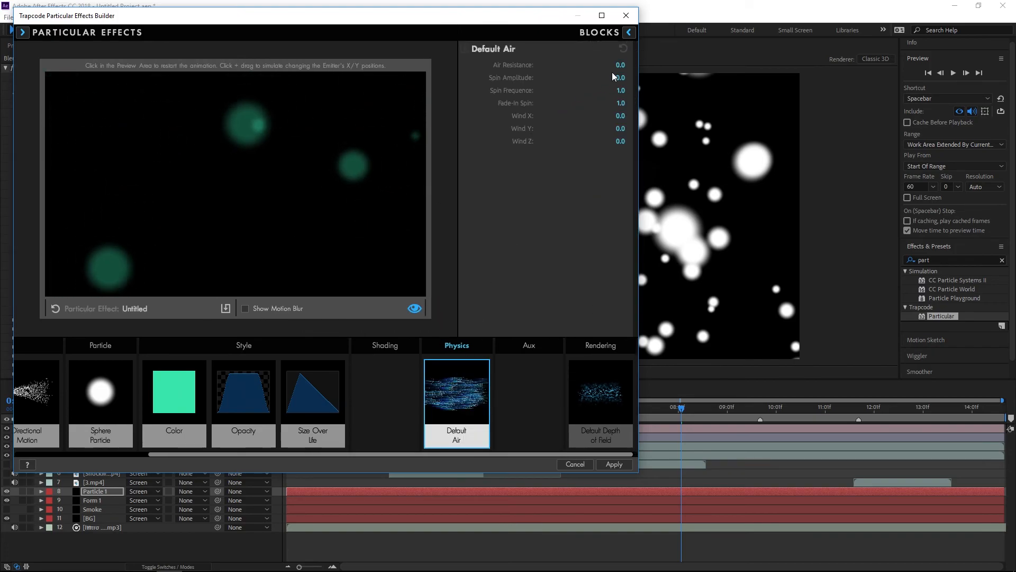
pyautogui.moveTo(619, 115); pyautogui.dragTo(752, 115)
pyautogui.moveTo(611, 131); pyautogui.dragTo(522, 131)
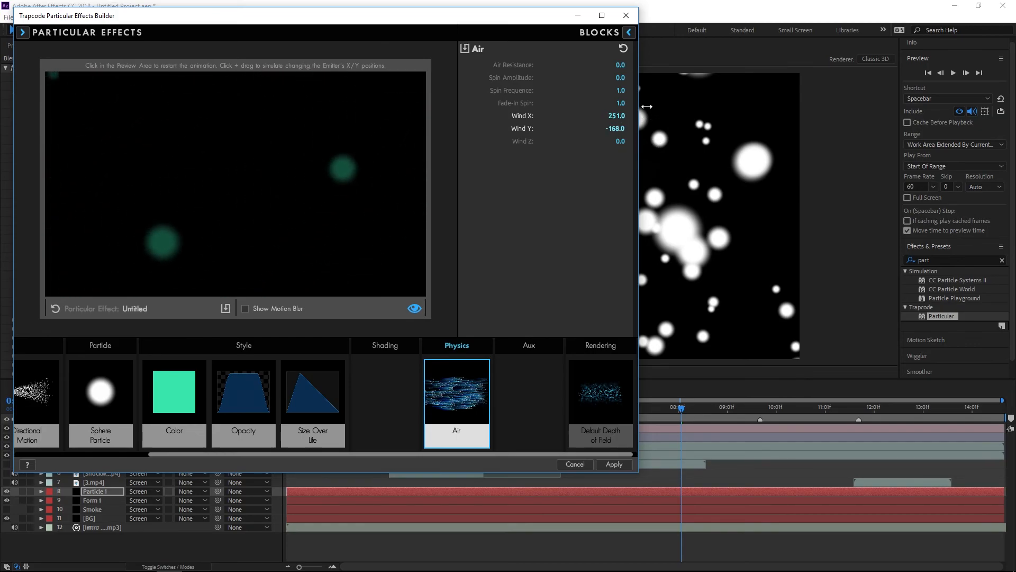
# Step: Add a Default Gravity physics block and set its Gravity to -50
pyautogui.click(629, 34)
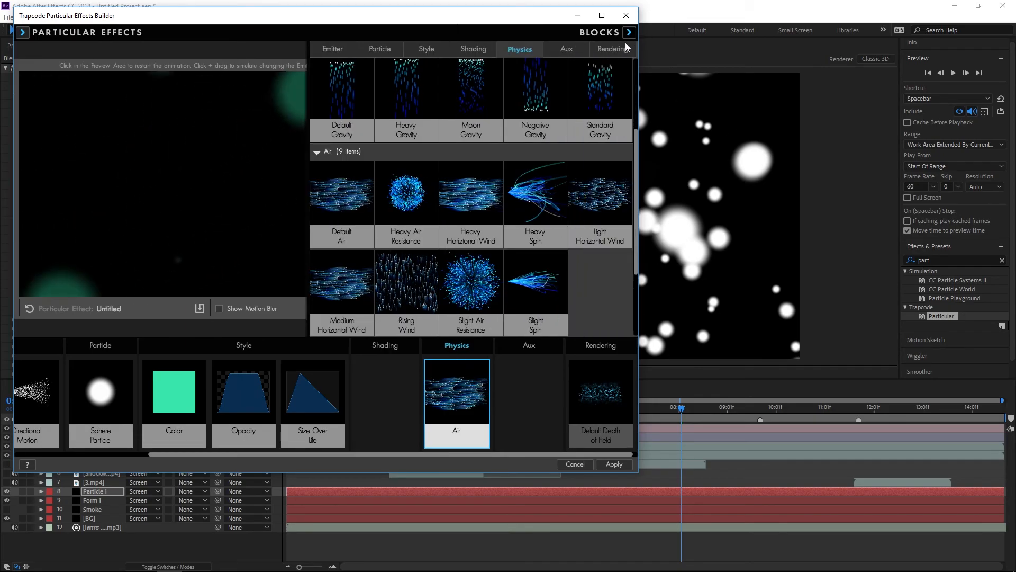
pyautogui.scroll(1, 319, 133)
pyautogui.click(319, 133)
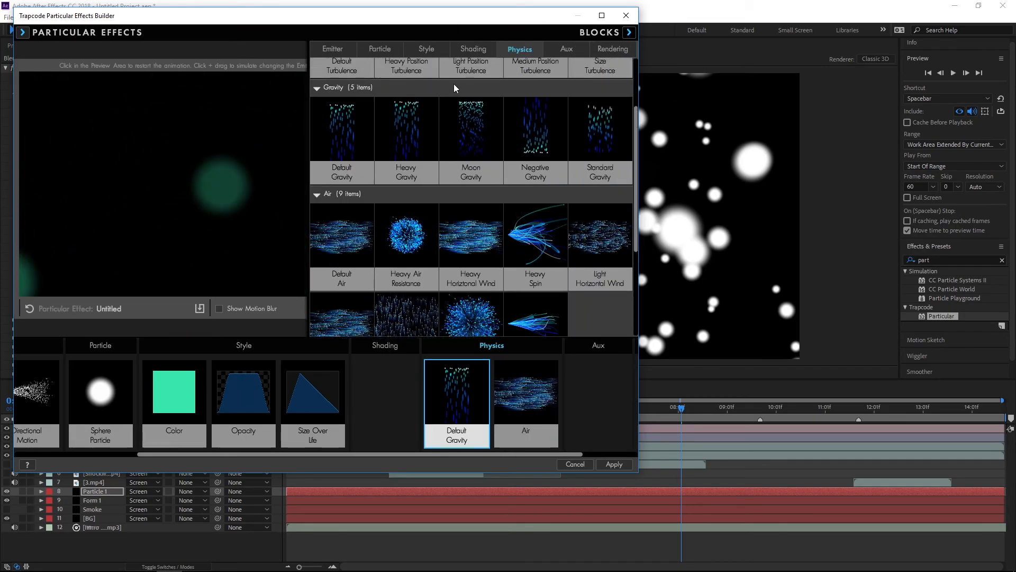
pyautogui.click(629, 33)
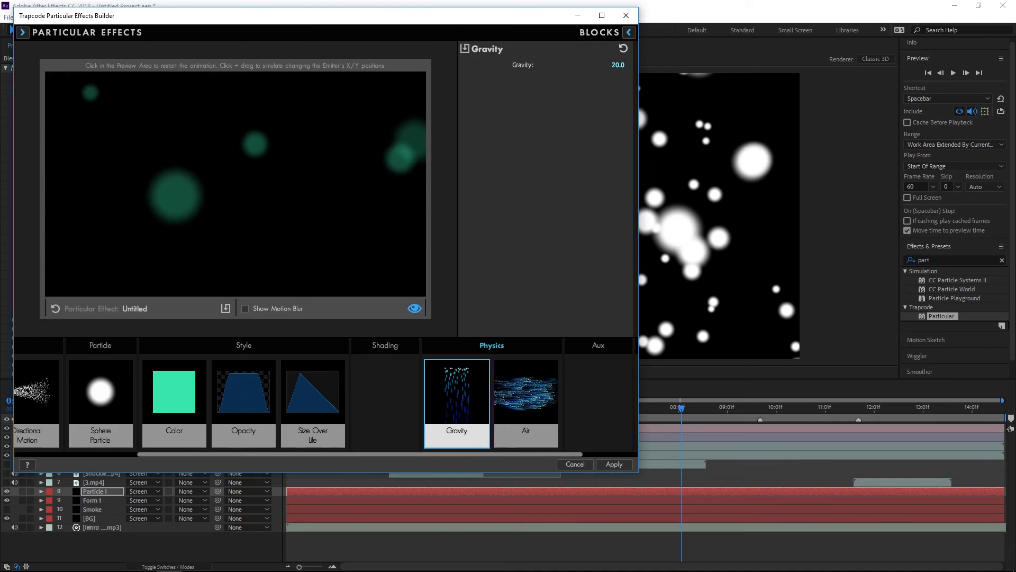
pyautogui.moveTo(562, 64); pyautogui.dragTo(610, 65)
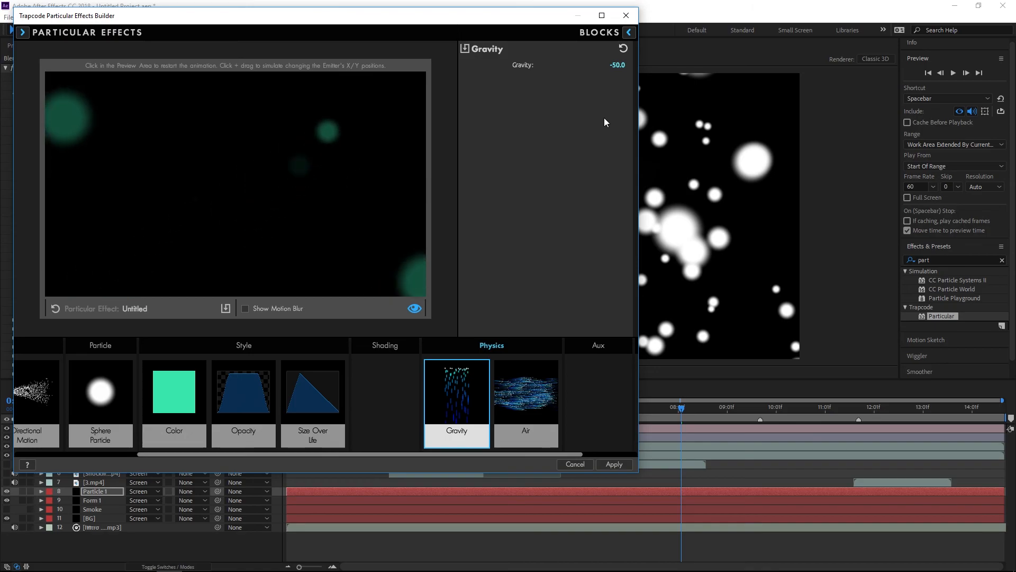
# Step: Add a Motion Blur rendering block to the particle effect
pyautogui.scroll(-2, 601, 374)
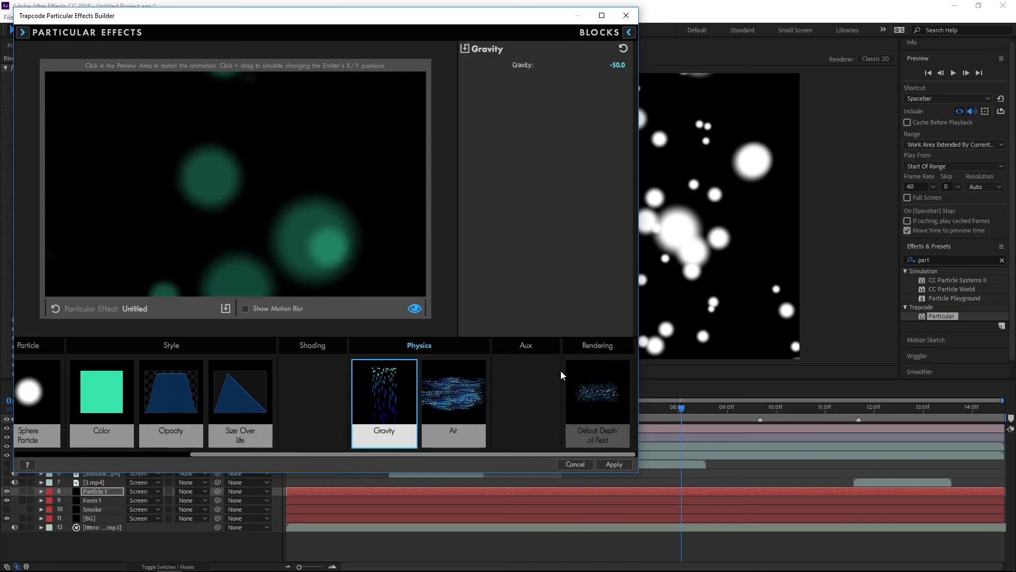
pyautogui.click(598, 344)
pyautogui.click(498, 101)
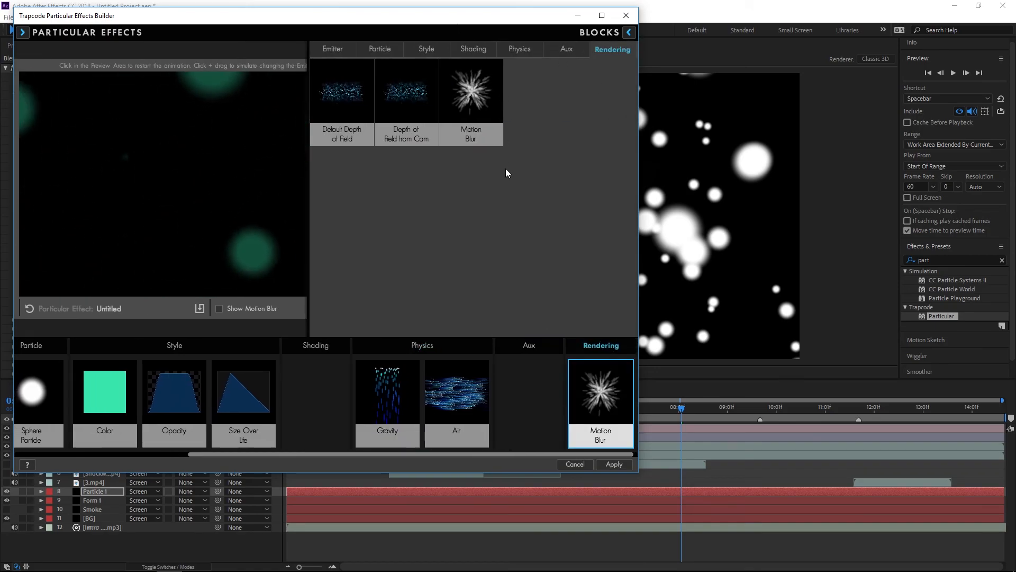
# Step: Try an Aux Trail Thicker block on the particles and remove it
pyautogui.click(537, 345)
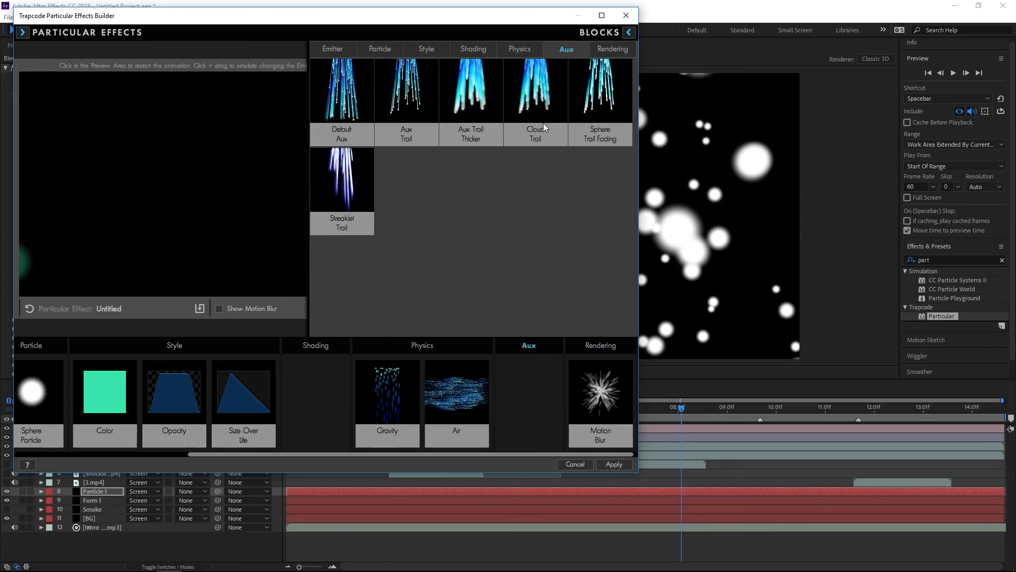
pyautogui.click(445, 80)
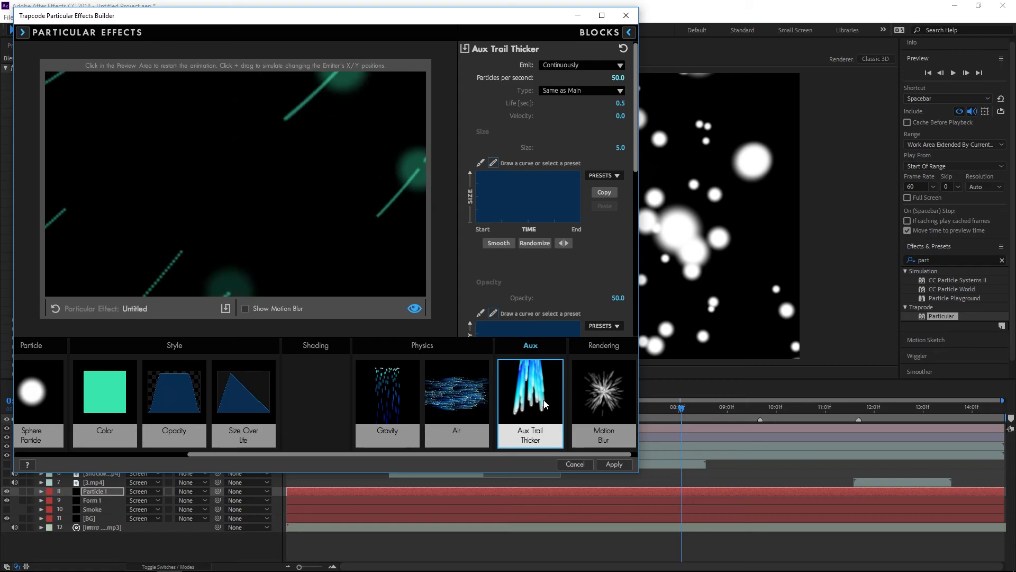
pyautogui.press('Delete')
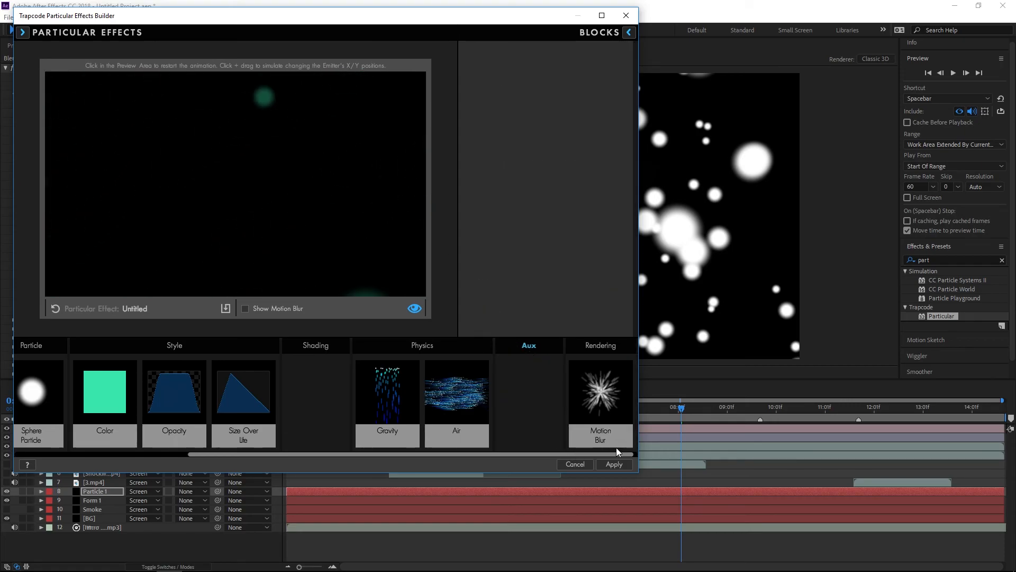
# Step: Apply the built particle effect to the Particle 1 layer and move the current time to 0:00:07:56
pyautogui.click(613, 464)
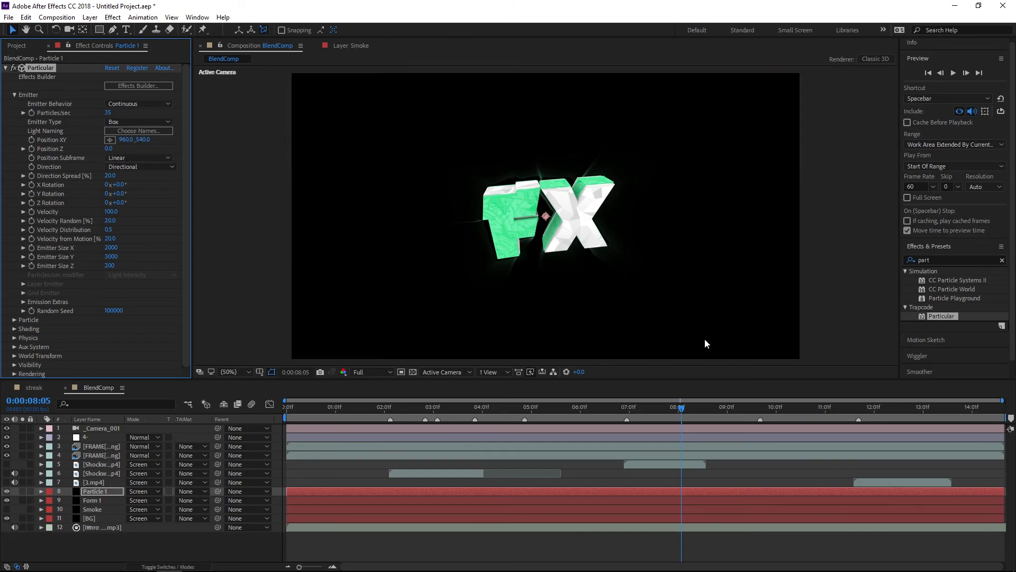
pyautogui.moveTo(678, 411)
pyautogui.mouseDown()
pyautogui.moveTo(657, 414)
pyautogui.moveTo(735, 415)
pyautogui.moveTo(592, 401)
pyautogui.moveTo(381, 403)
pyautogui.moveTo(652, 396)
pyautogui.moveTo(687, 414)
pyautogui.moveTo(662, 408)
pyautogui.moveTo(674, 415)
pyautogui.mouseUp()
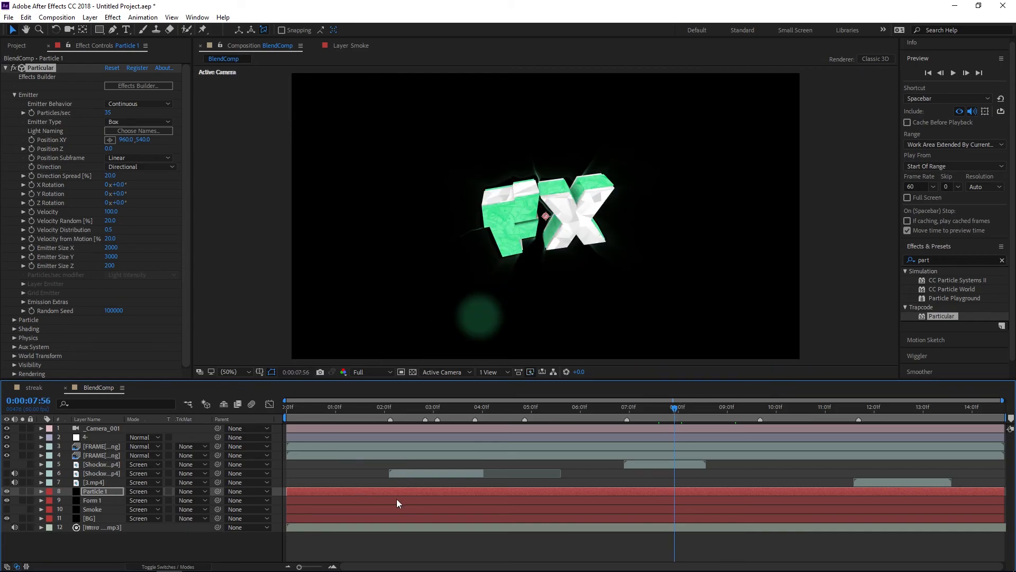
# Step: Find the Trapcode Form effect and apply it to the Form 1 layer
pyautogui.click(91, 506)
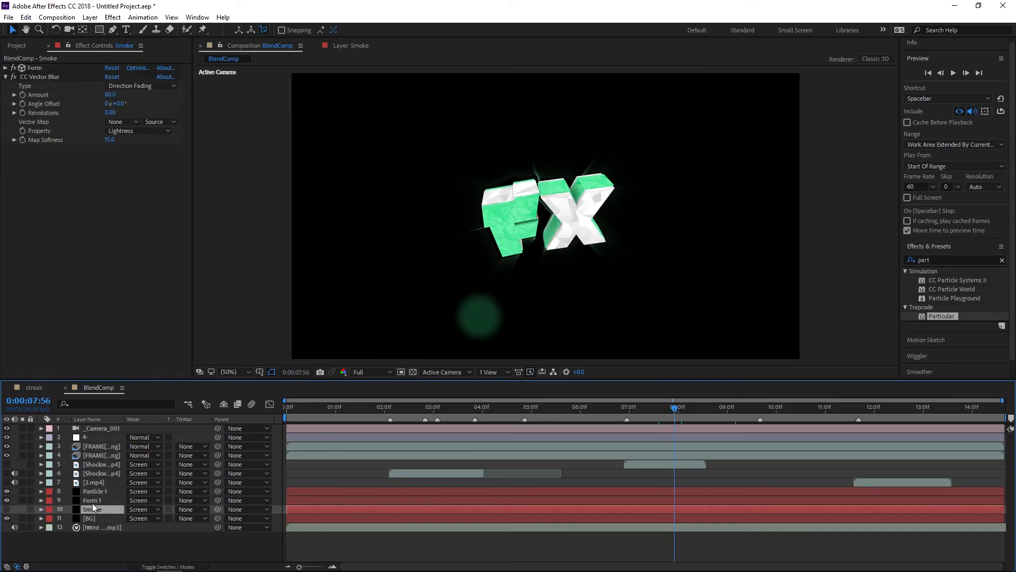
pyautogui.click(92, 503)
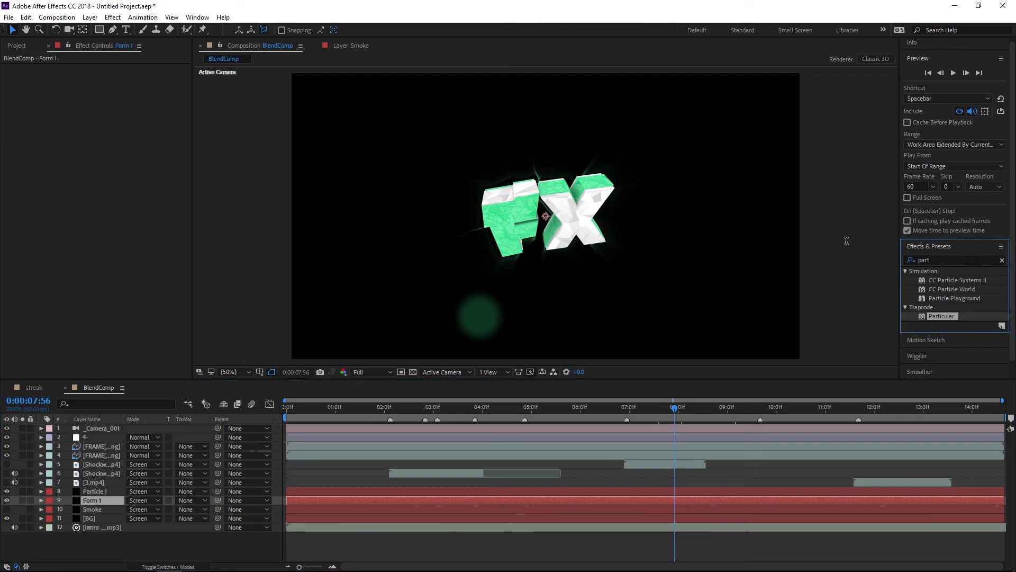
pyautogui.press('BackSpace')
pyautogui.press('BackSpace')
pyautogui.press('BackSpace')
pyautogui.press('BackSpace')
pyautogui.write('form')
pyautogui.scroll(-3, 1004, 374)
pyautogui.doubleClick(966, 301)
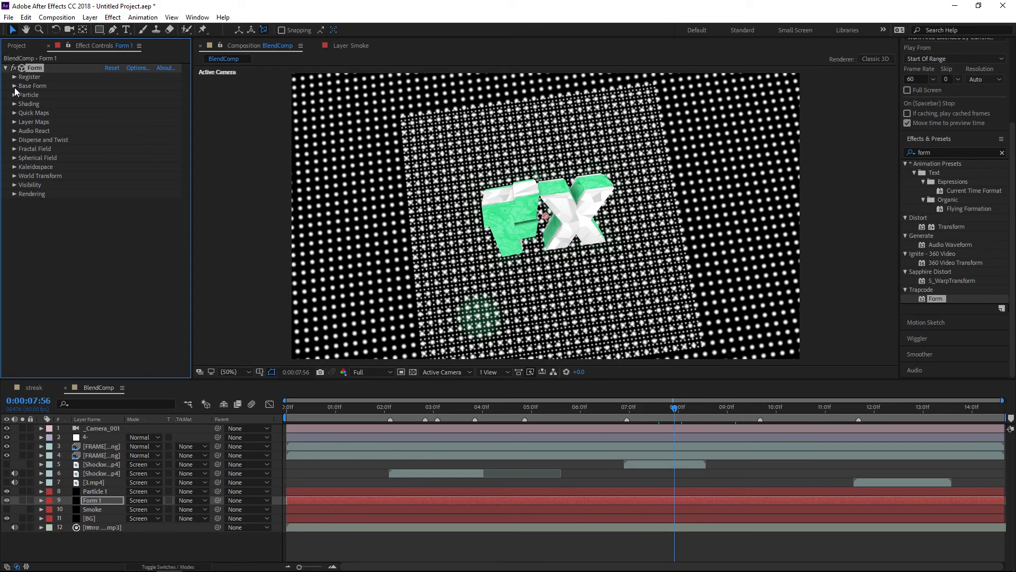
# Step: Set the base form to Size X 2000, Size Y 3000, Size Z 70, Particles in Z 1 and Center XY 0.0, 0.0
pyautogui.click(14, 86)
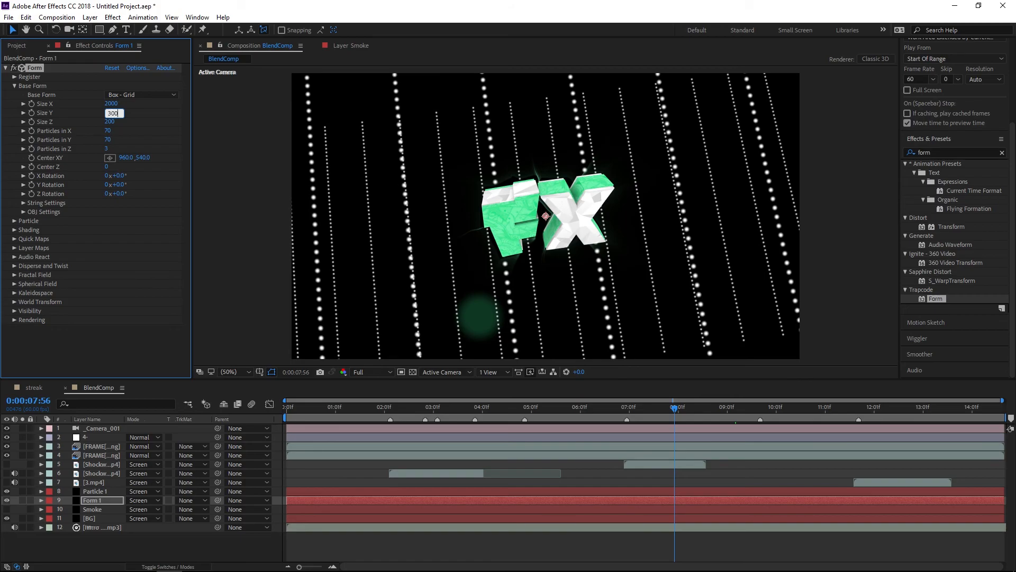
pyautogui.press('Return')
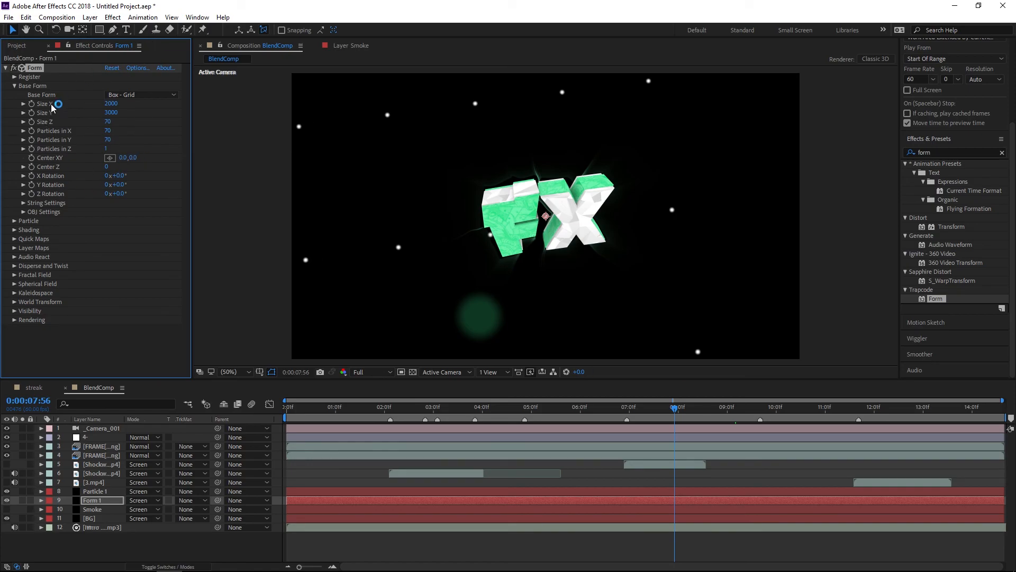
# Step: Set Form's particles to Sphere Feather 25, Size 1, Size Random 100, Opacity 35, Opacity Random 100 and a medium green colour
pyautogui.click(14, 85)
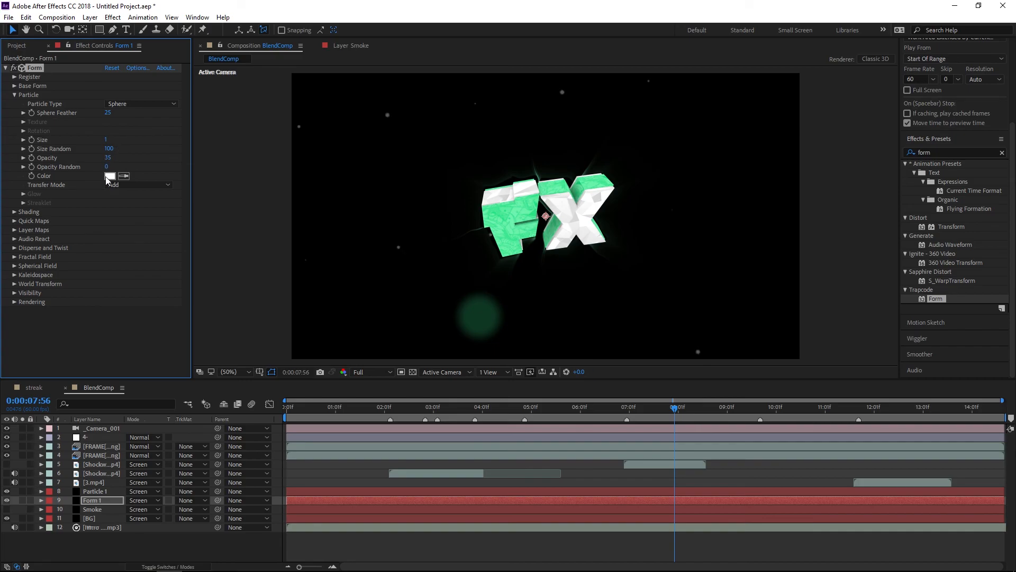
pyautogui.moveTo(222, 152); pyautogui.dragTo(252, 152)
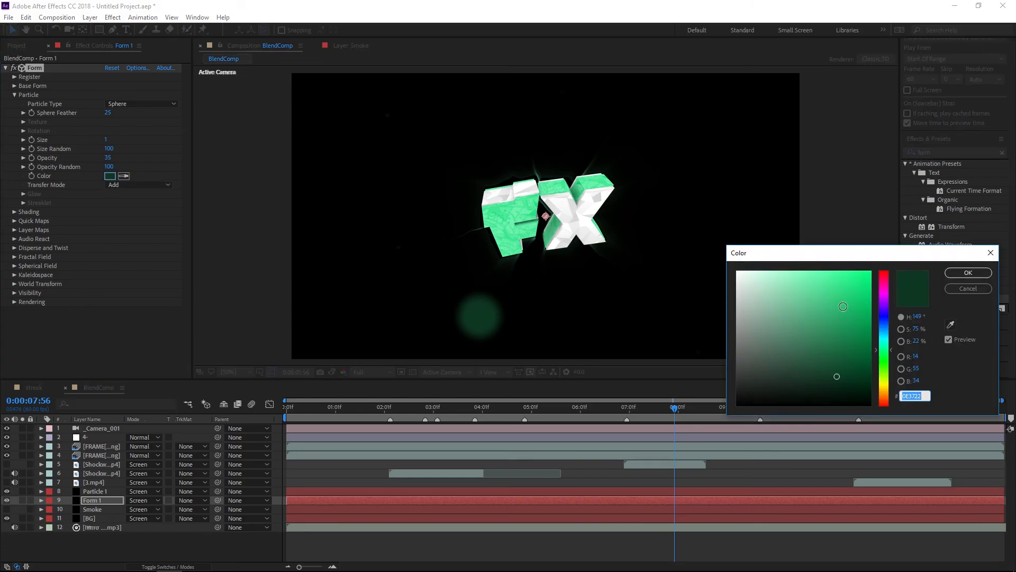
pyautogui.click(843, 307)
pyautogui.click(948, 274)
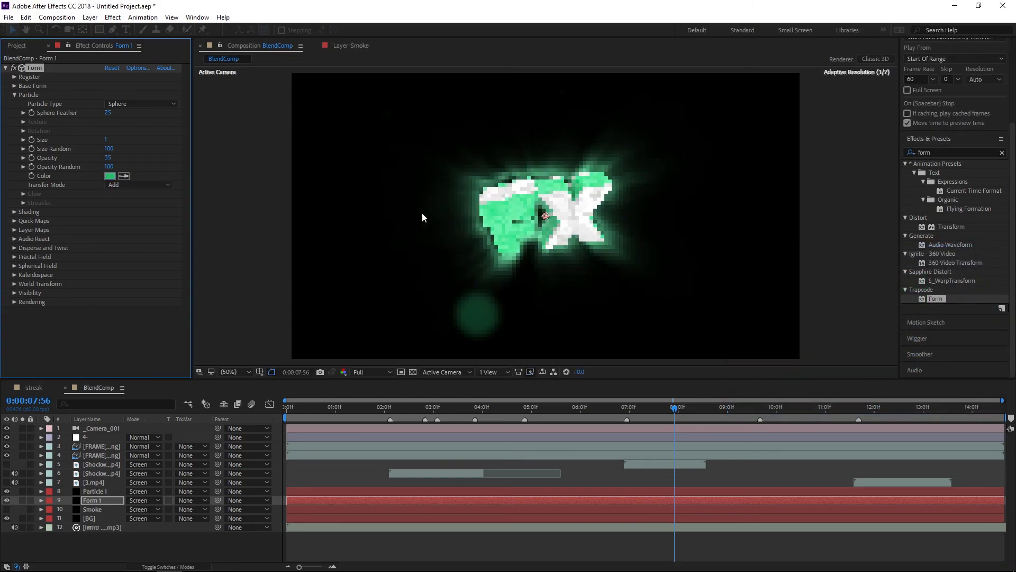
# Step: Set Form's Disperse to 8 and Twist to 2
pyautogui.click(15, 95)
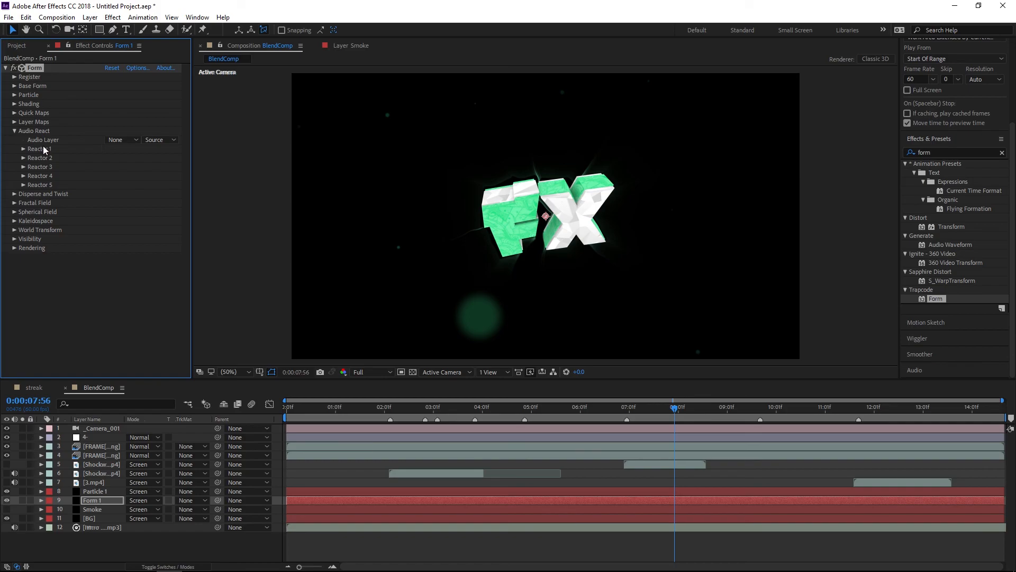
pyautogui.click(22, 148)
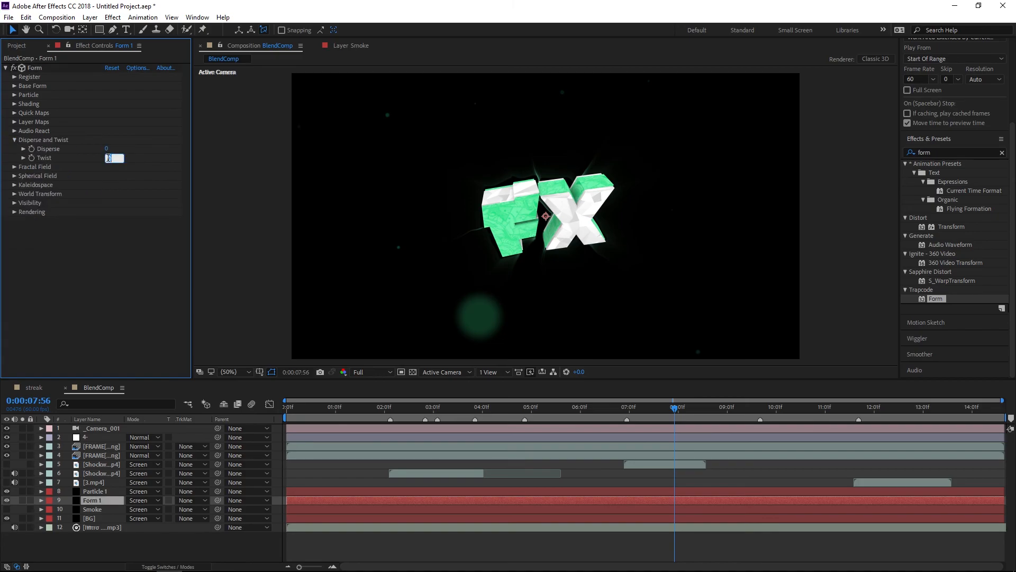
pyautogui.write('4')
pyautogui.press('Return')
pyautogui.click(108, 149)
pyautogui.write('8')
pyautogui.press('Return')
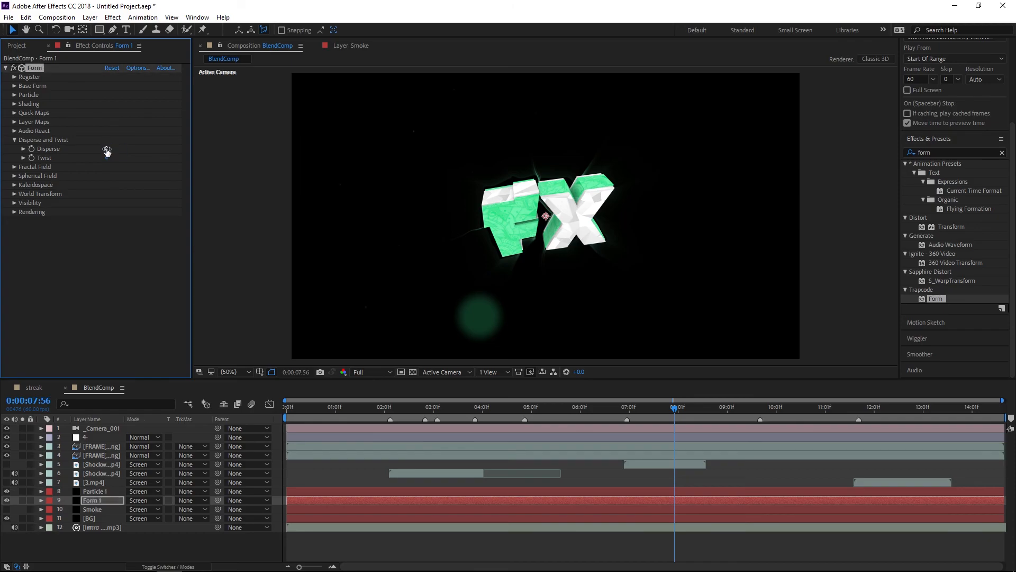
pyautogui.click(106, 158)
pyautogui.write('2')
pyautogui.press('Return')
pyautogui.click(14, 140)
# Step: Set the Fractal Field's Affect Size to 26 and Affect Opacity to 15
pyautogui.click(14, 149)
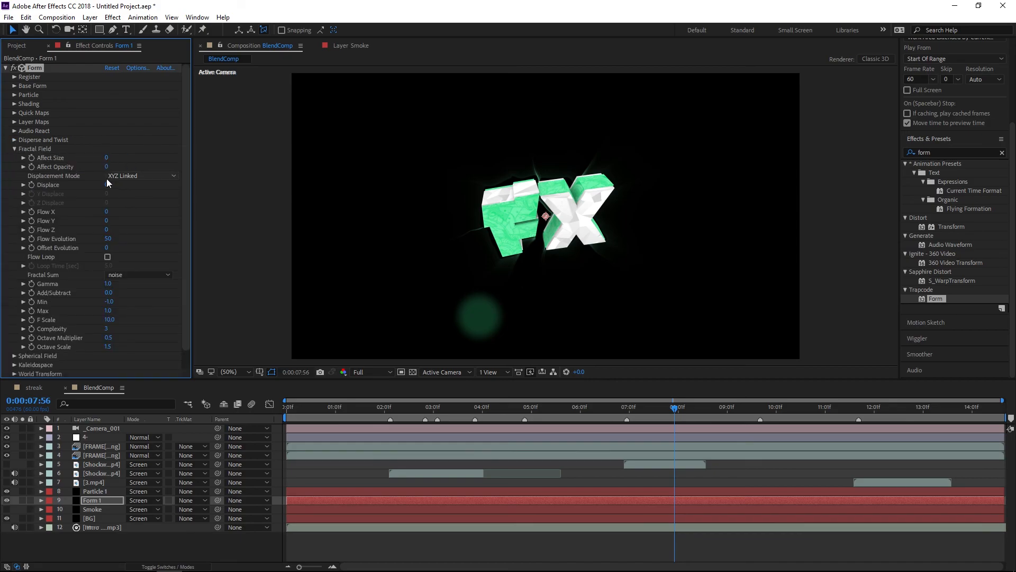
pyautogui.click(107, 158)
pyautogui.write('26')
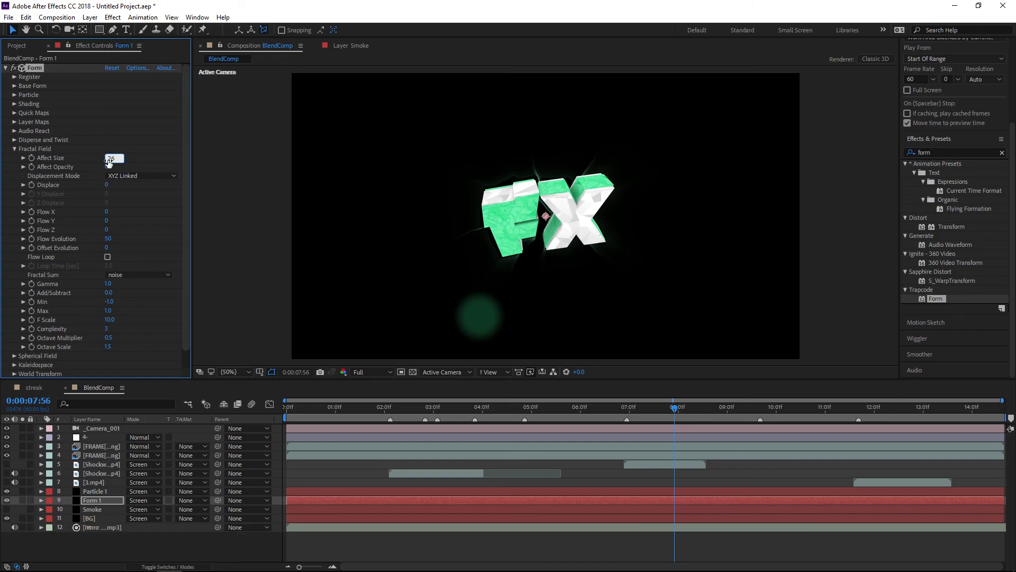
pyautogui.press('Tab')
pyautogui.write('15')
pyautogui.press('Return')
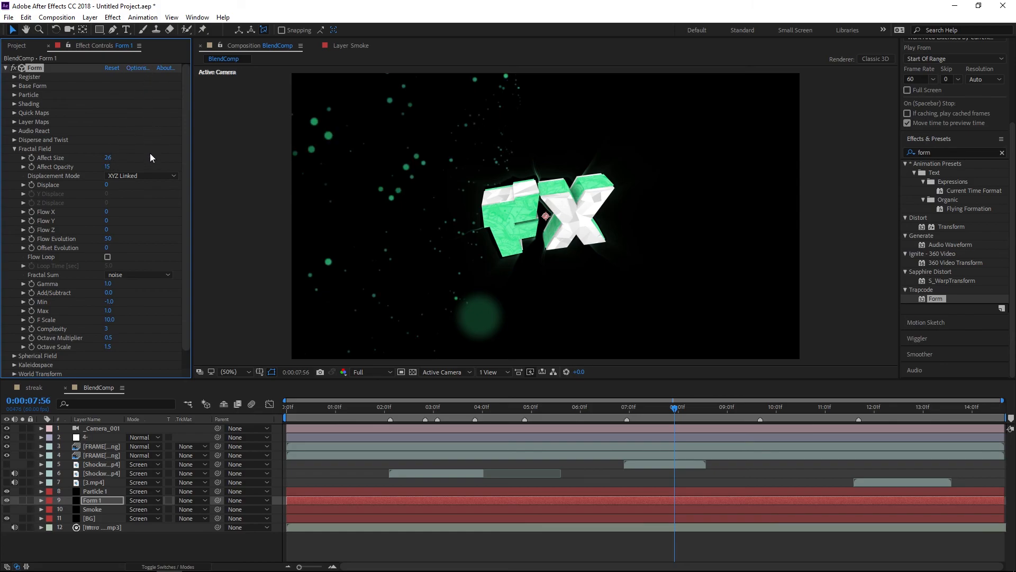
pyautogui.click(14, 149)
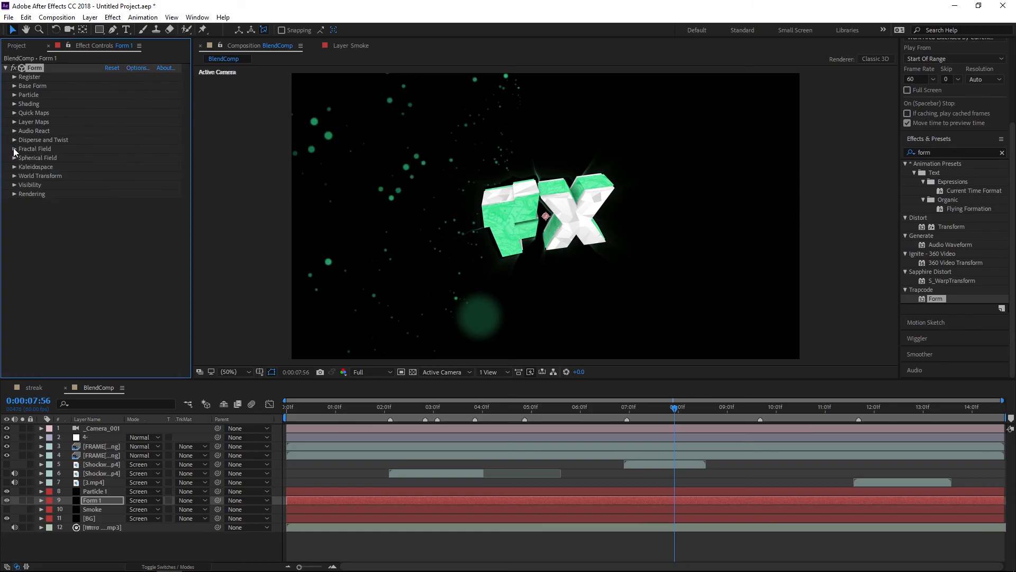
# Step: Switch Form's own motion blur from the comp settings to On in its rendering options
pyautogui.click(14, 193)
pyautogui.click(22, 230)
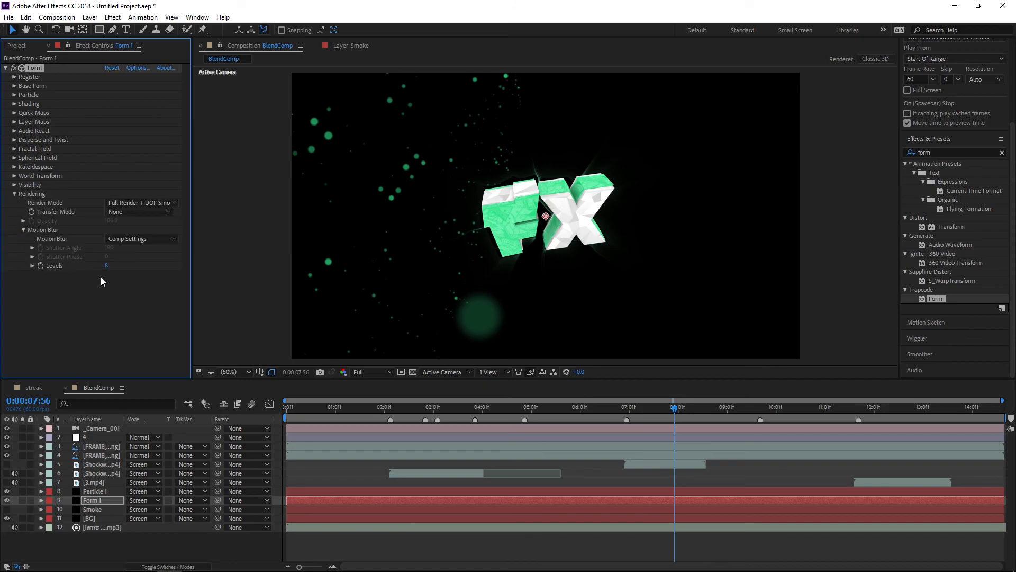
pyautogui.click(151, 243)
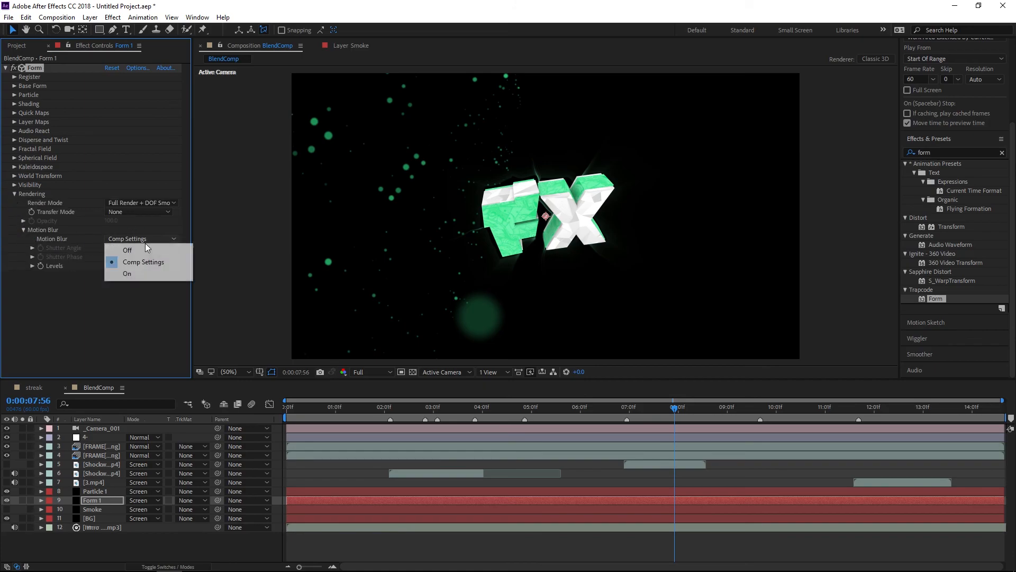
pyautogui.click(139, 276)
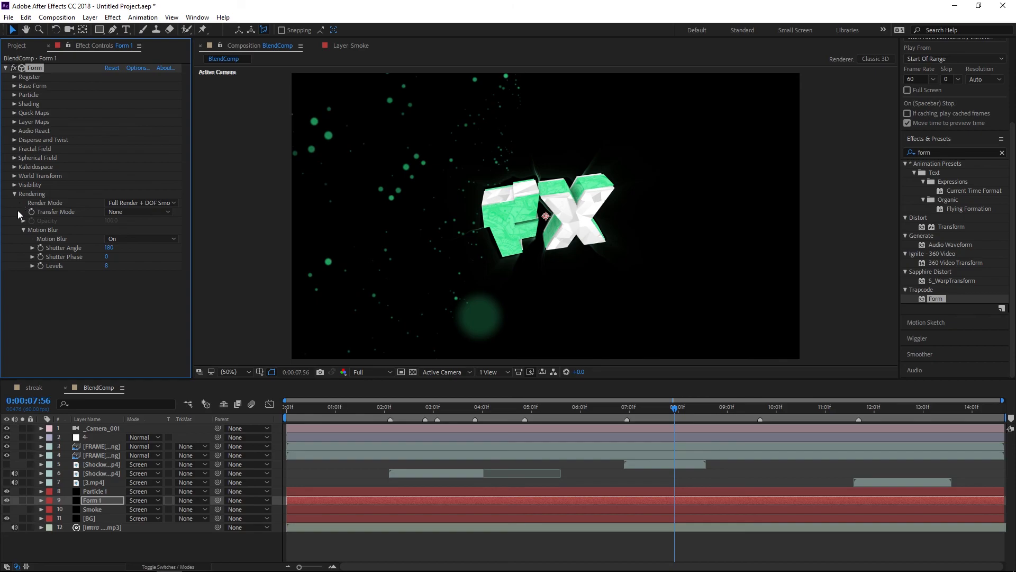
pyautogui.click(15, 193)
# Step: Set Form's world transform to X Offset 740 and X Rotation 47°, and turn the form about the Y axis
pyautogui.click(15, 185)
pyautogui.click(14, 175)
pyautogui.click(15, 247)
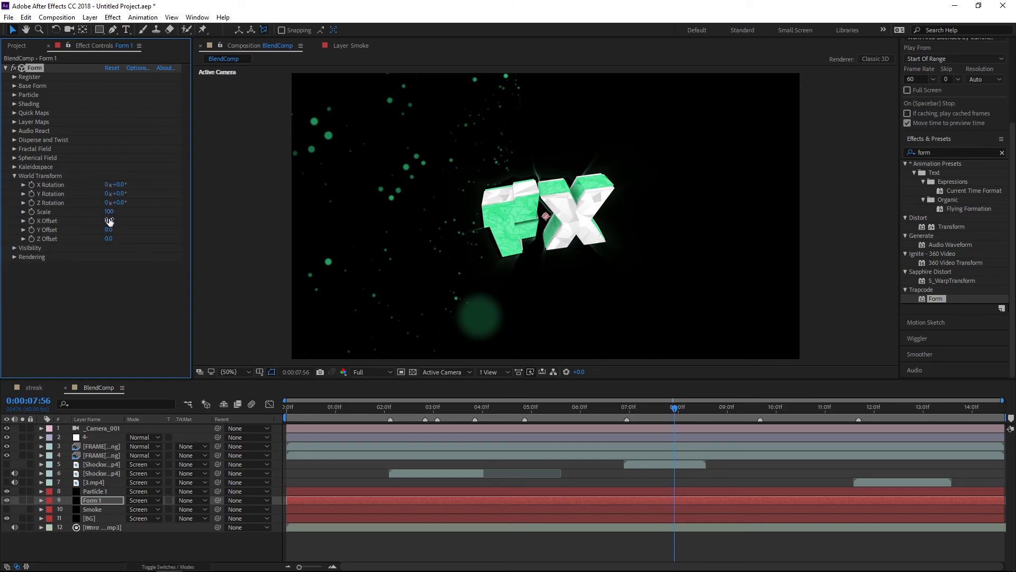
pyautogui.moveTo(154, 223); pyautogui.dragTo(150, 223)
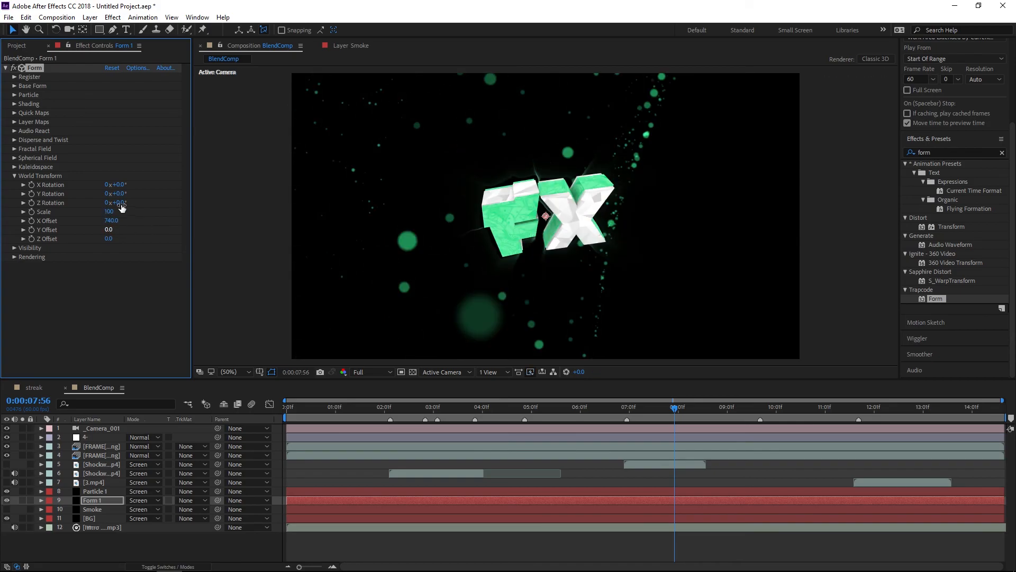
pyautogui.moveTo(118, 189); pyautogui.dragTo(142, 179)
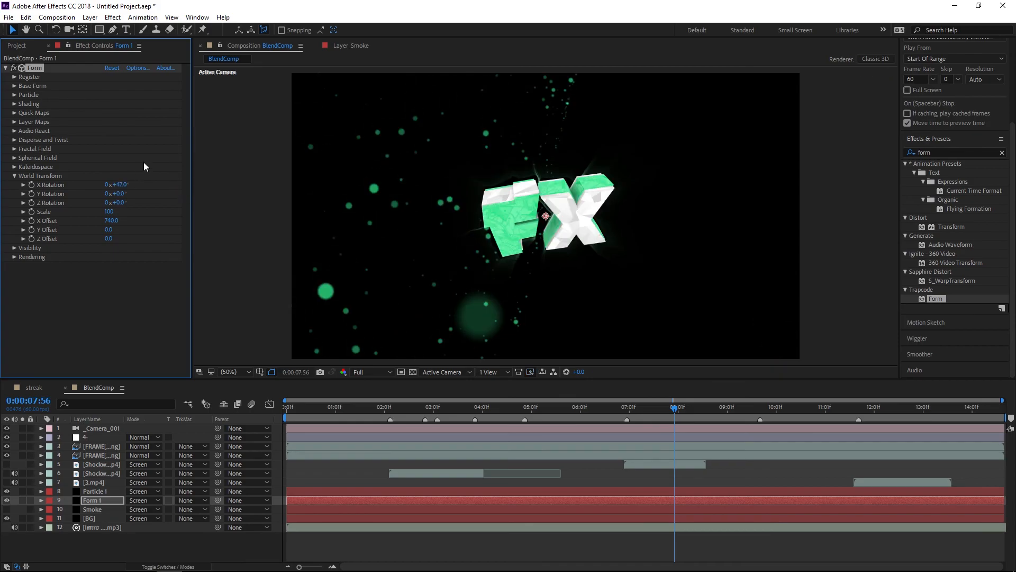
pyautogui.moveTo(117, 194); pyautogui.dragTo(205, 174)
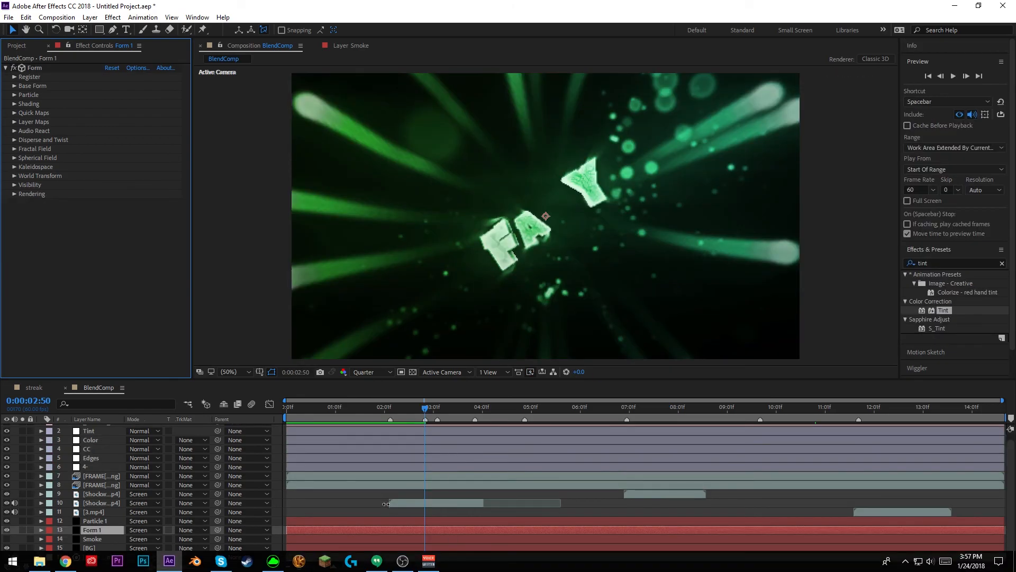
pyautogui.click(396, 564)
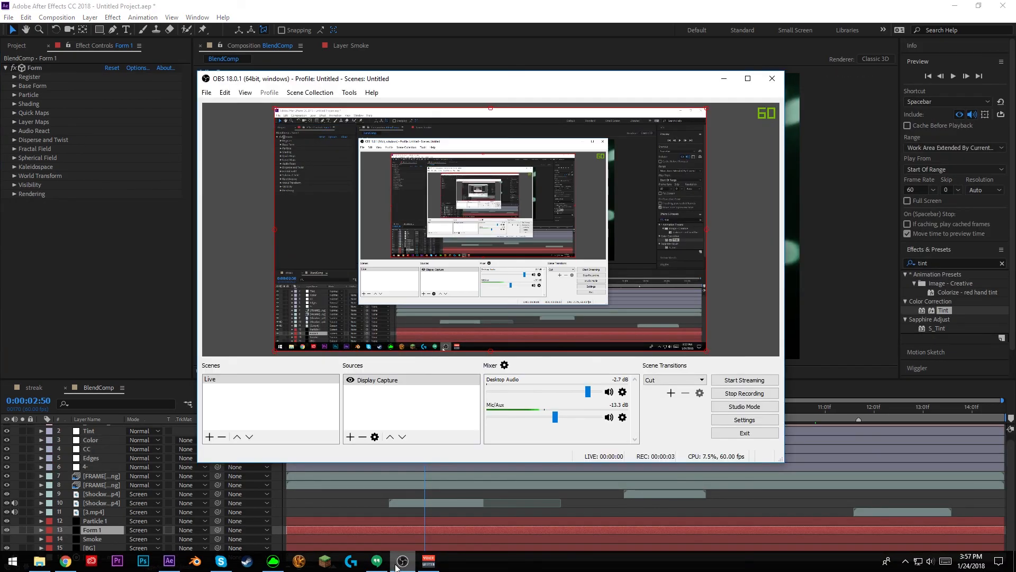
pyautogui.click(396, 562)
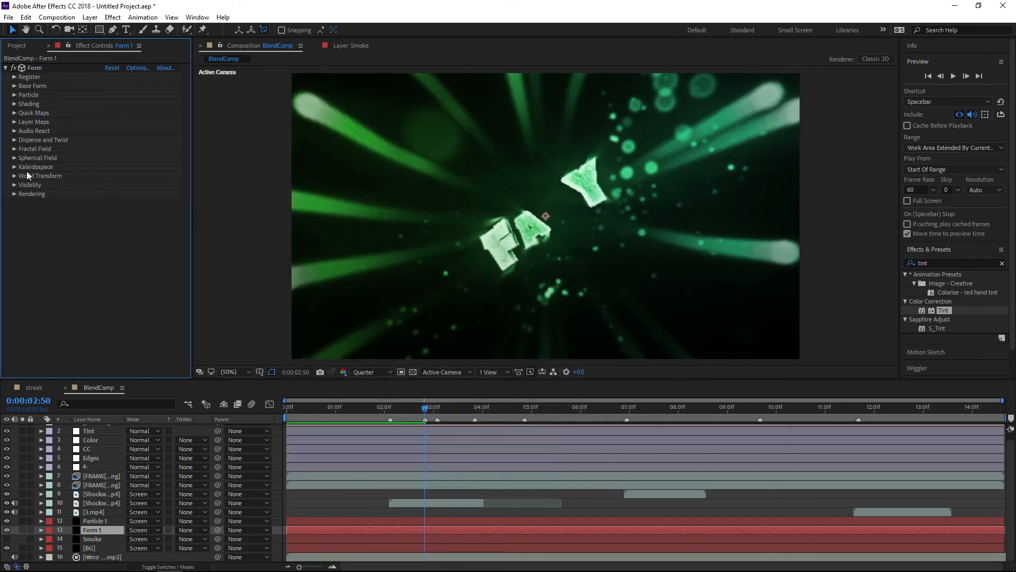
# Step: Set the Fractal Field's Displace to 42 and preview the composition from the start
pyautogui.click(17, 148)
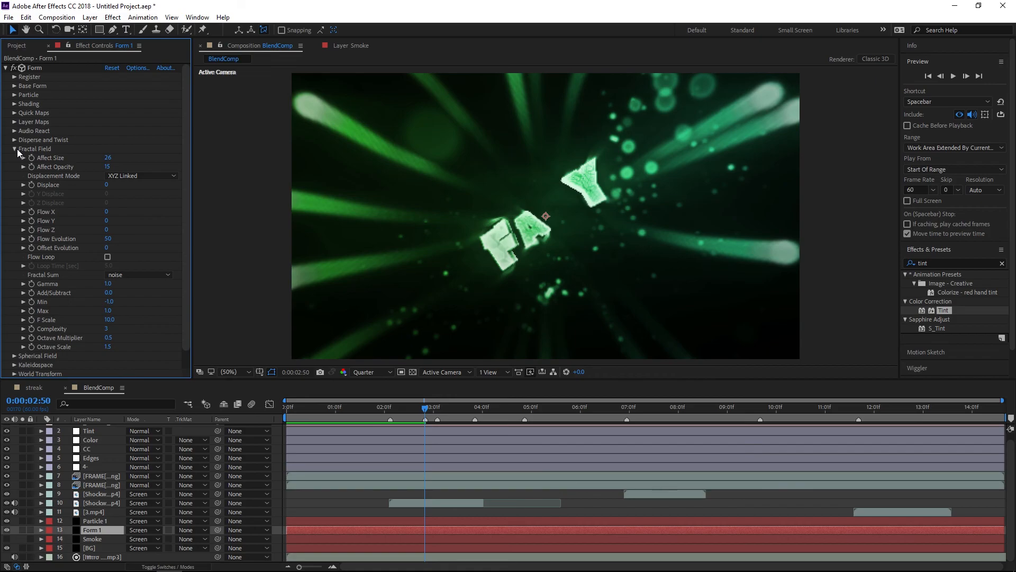
pyautogui.click(108, 183)
pyautogui.press('Return')
pyautogui.press('space')
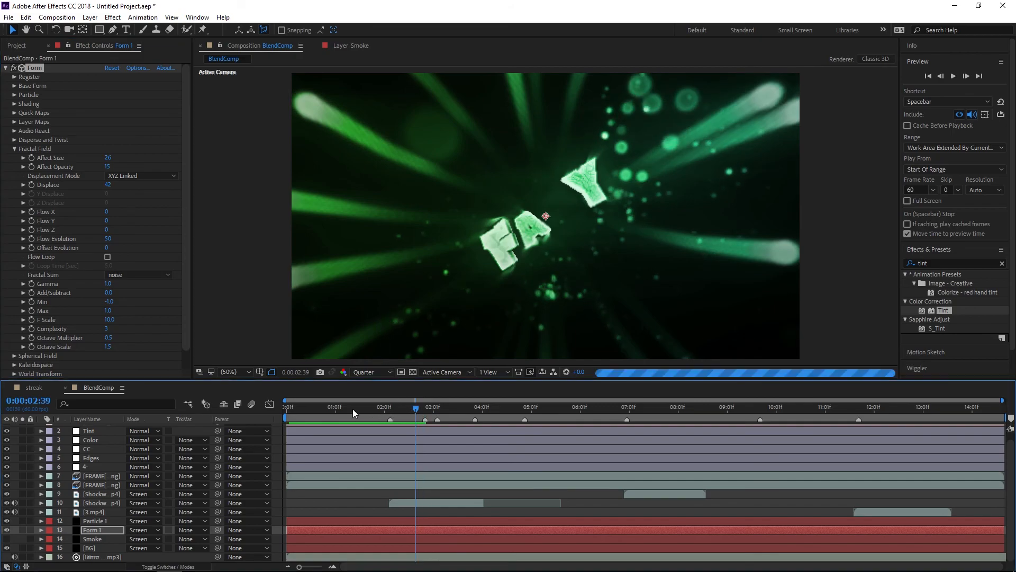
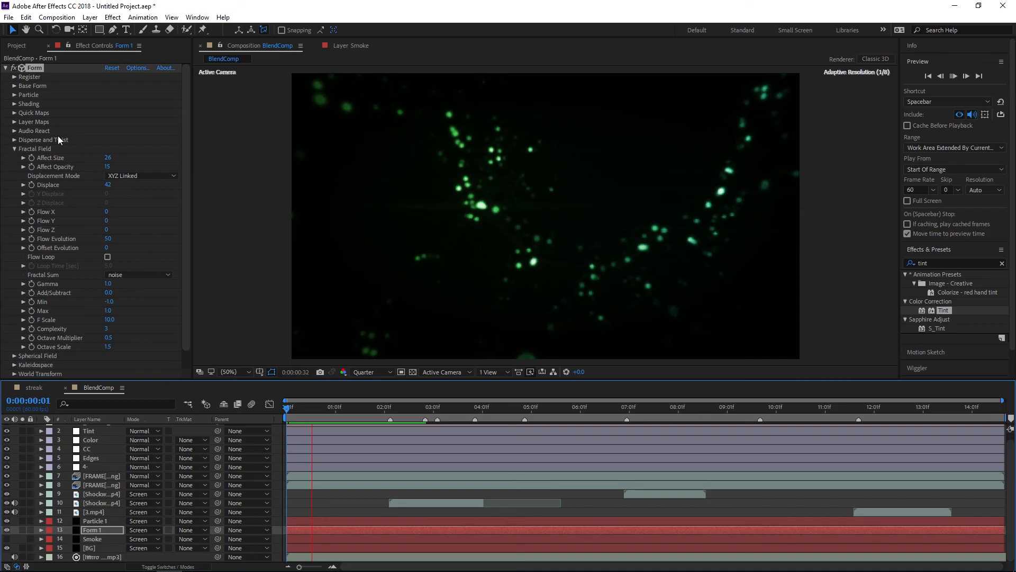
pyautogui.click(14, 148)
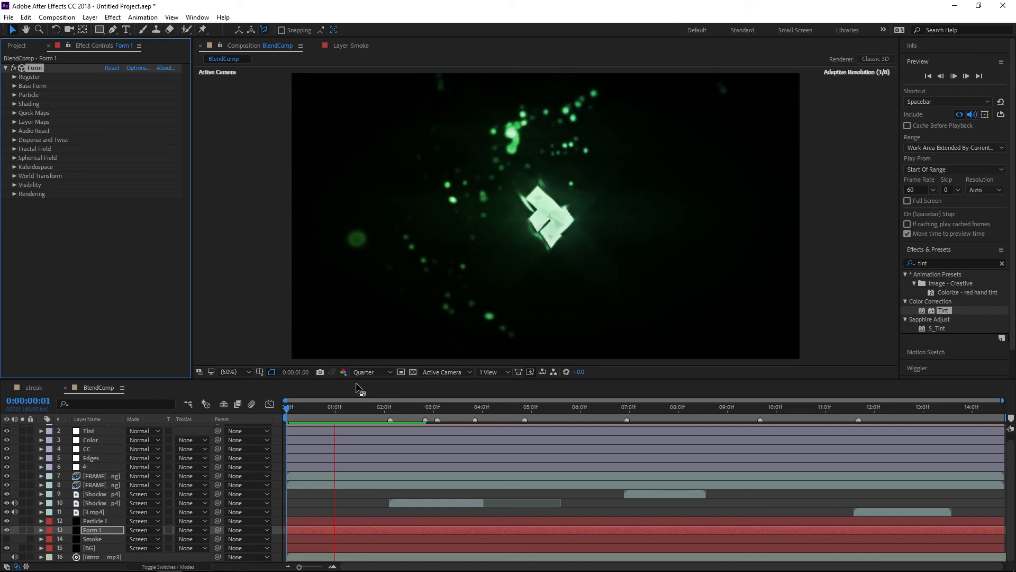
pyautogui.moveTo(334, 411); pyautogui.dragTo(193, 400)
pyautogui.press('space')
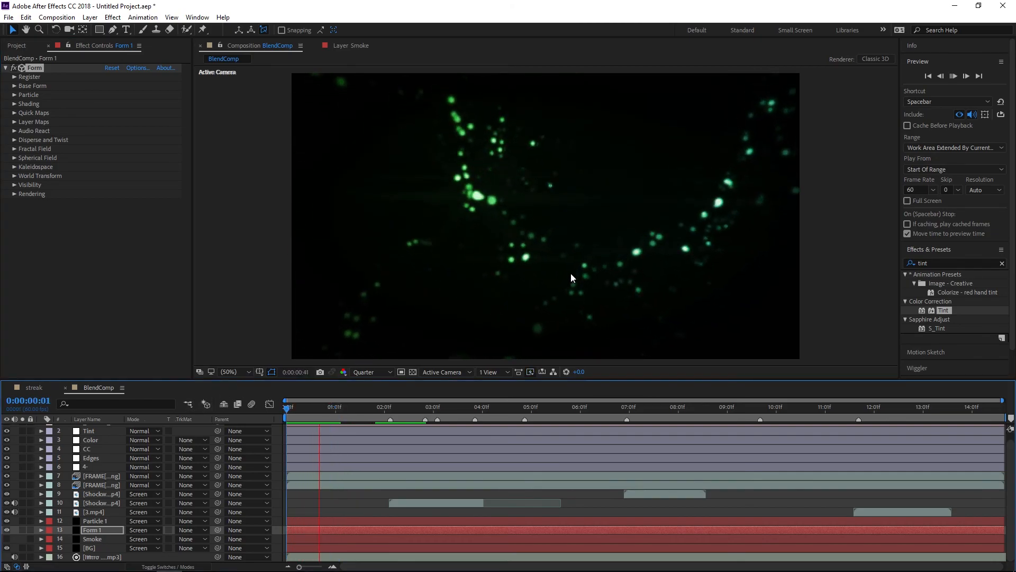
pyautogui.press('space')
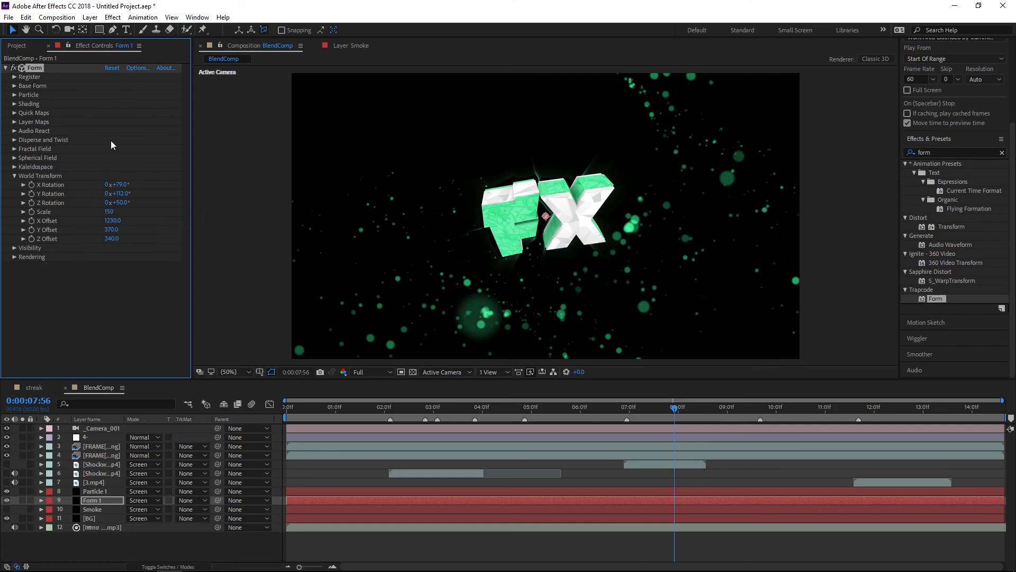
# Step: Make the Smoke layer, both Shockwave video layers and the 3.mp4 layer visible again
pyautogui.click(15, 176)
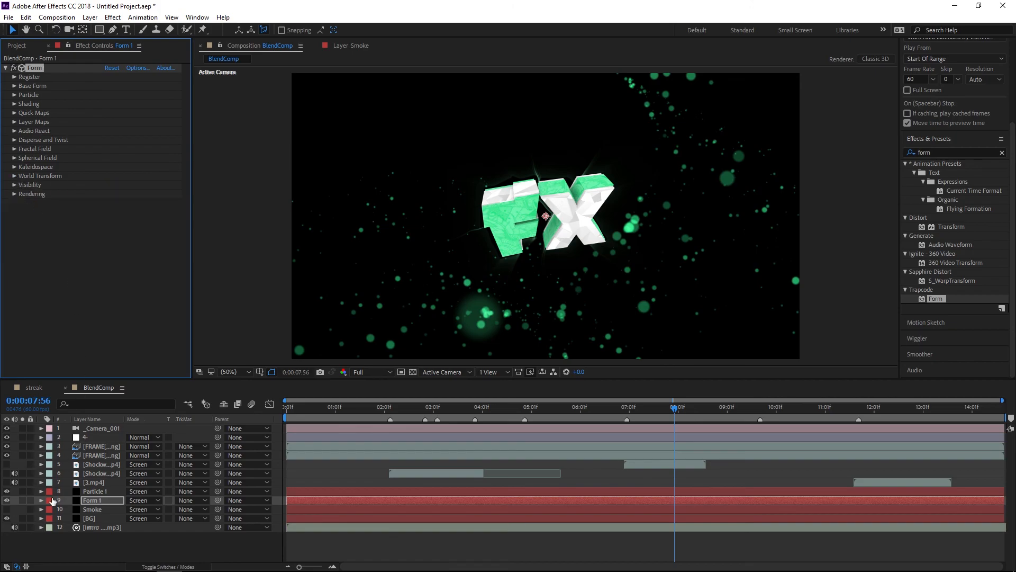
pyautogui.click(6, 509)
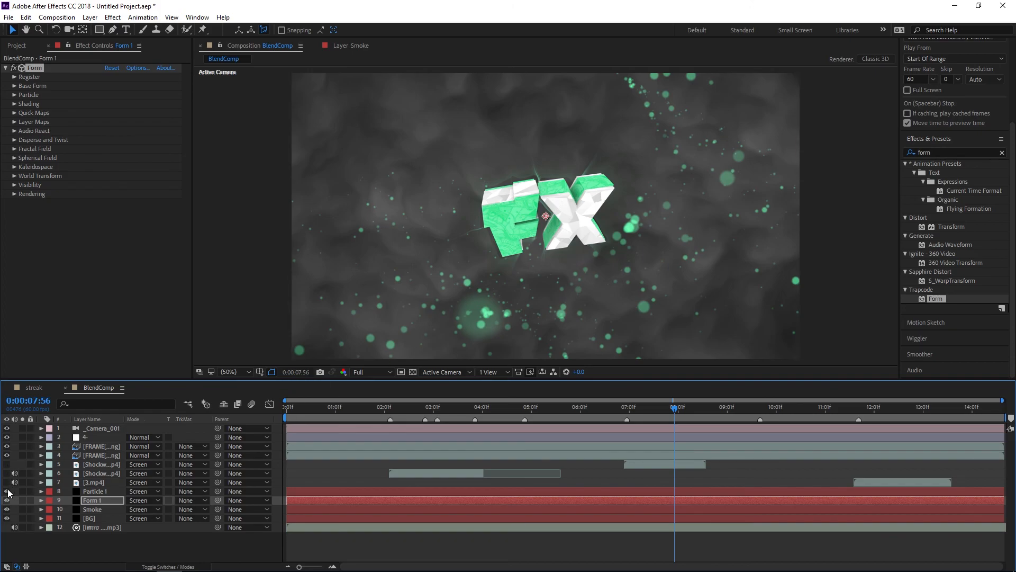
pyautogui.click(7, 468)
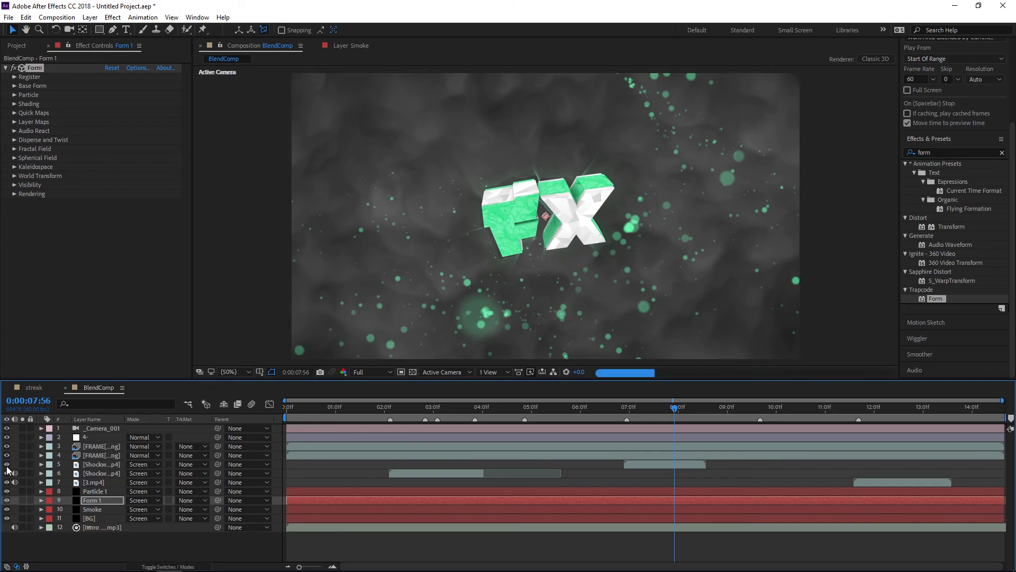
pyautogui.click(7, 482)
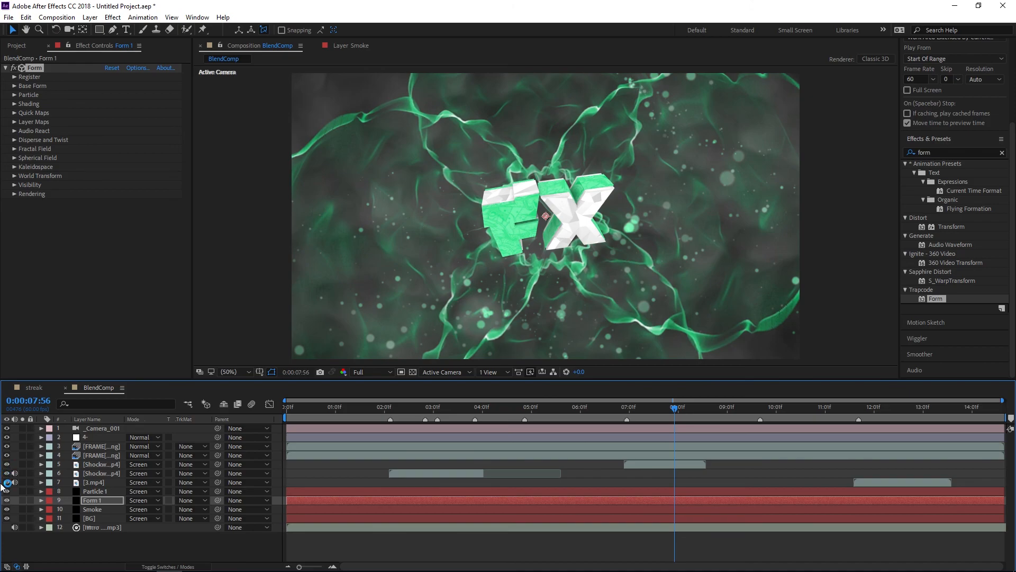
pyautogui.click(112, 481)
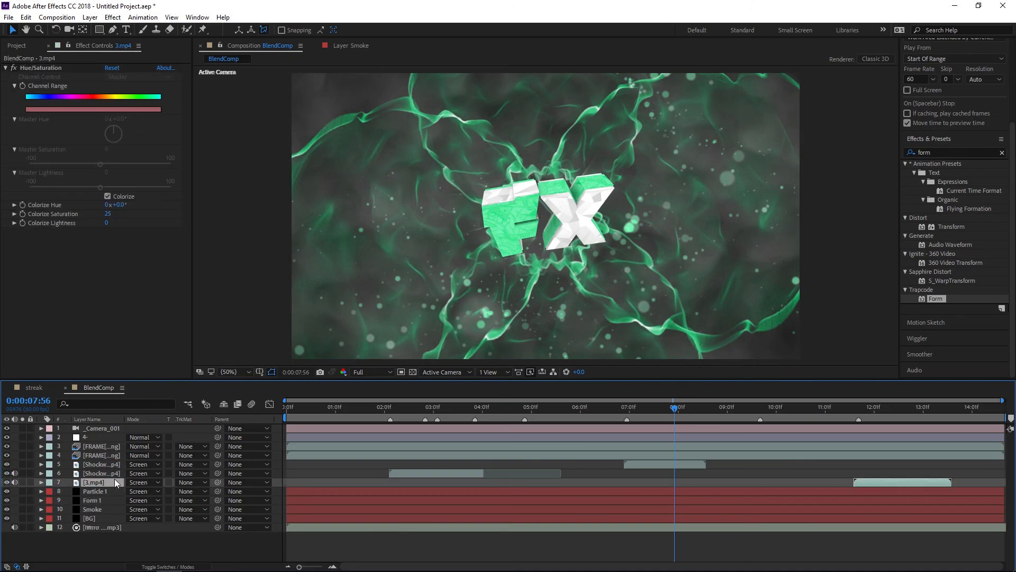
pyautogui.click(135, 533)
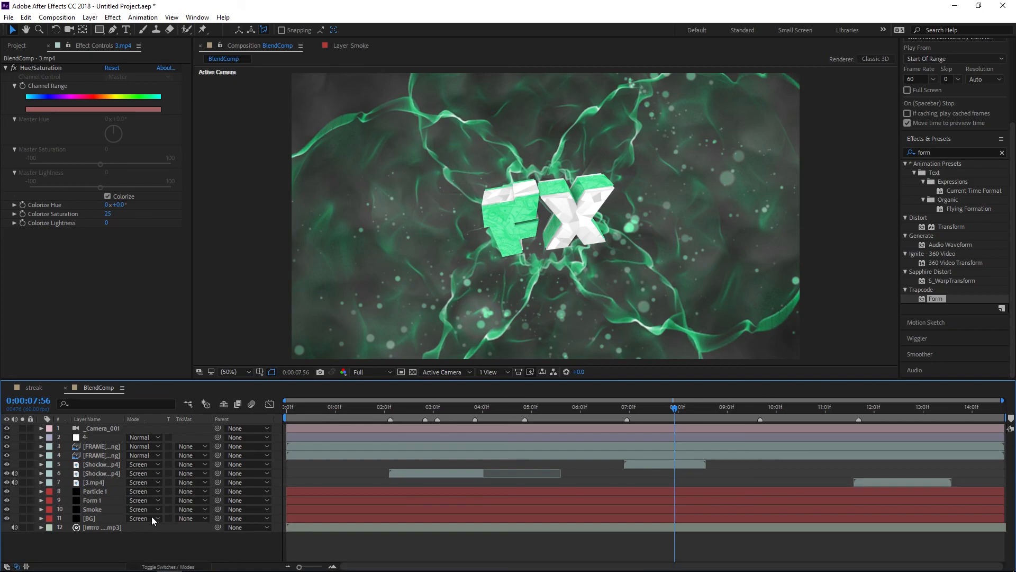
# Step: Move the current time to 0:00:10:49 and add an adjustment layer named Edges directly below _Camera_001
pyautogui.moveTo(682, 403); pyautogui.dragTo(815, 421)
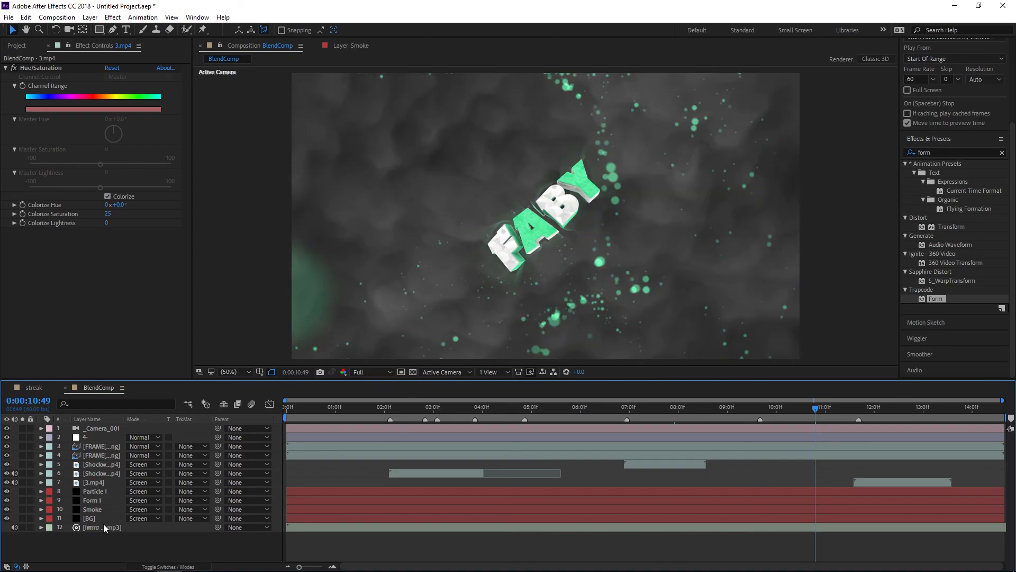
pyautogui.click(97, 435)
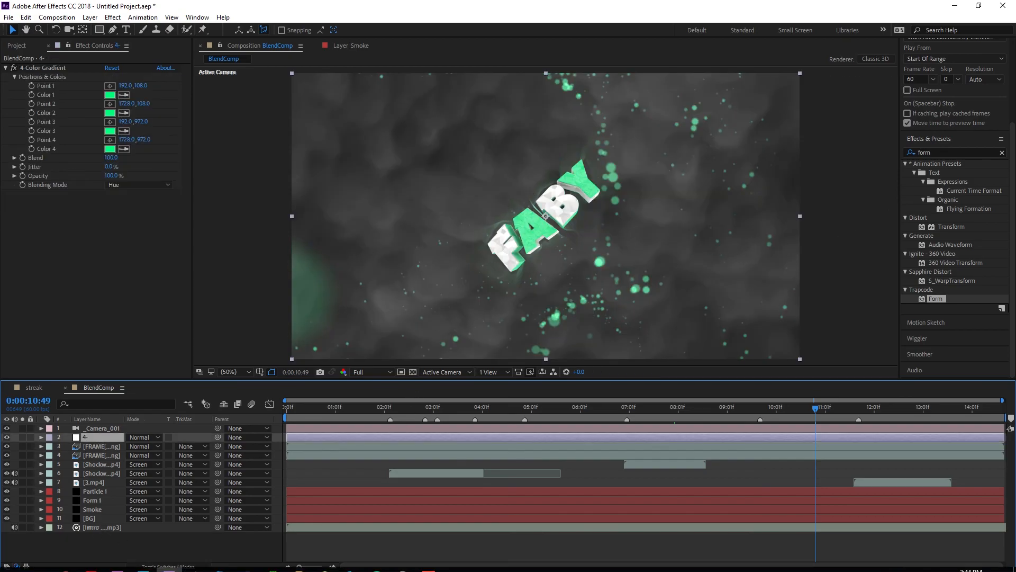
pyautogui.rightClick(119, 545)
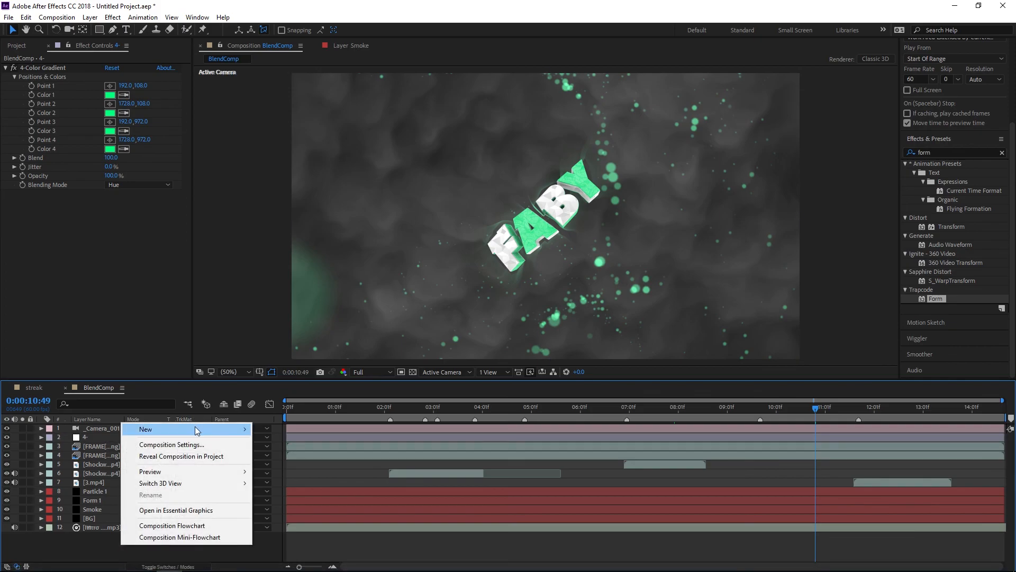
pyautogui.moveTo(240, 430)
pyautogui.click(327, 512)
pyautogui.press('Return')
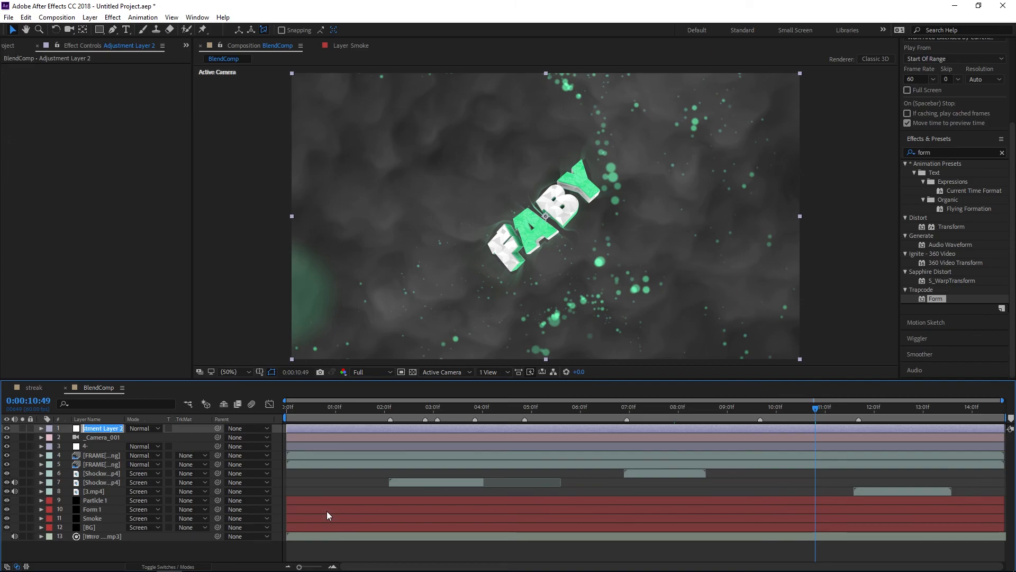
pyautogui.write('Edges')
pyautogui.press('Return')
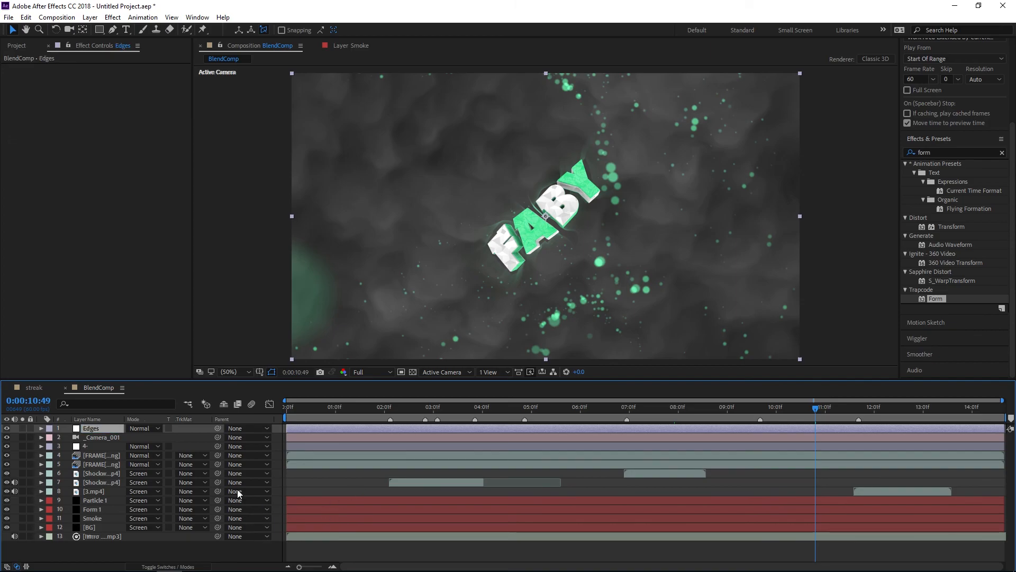
pyautogui.moveTo(96, 433); pyautogui.dragTo(94, 443)
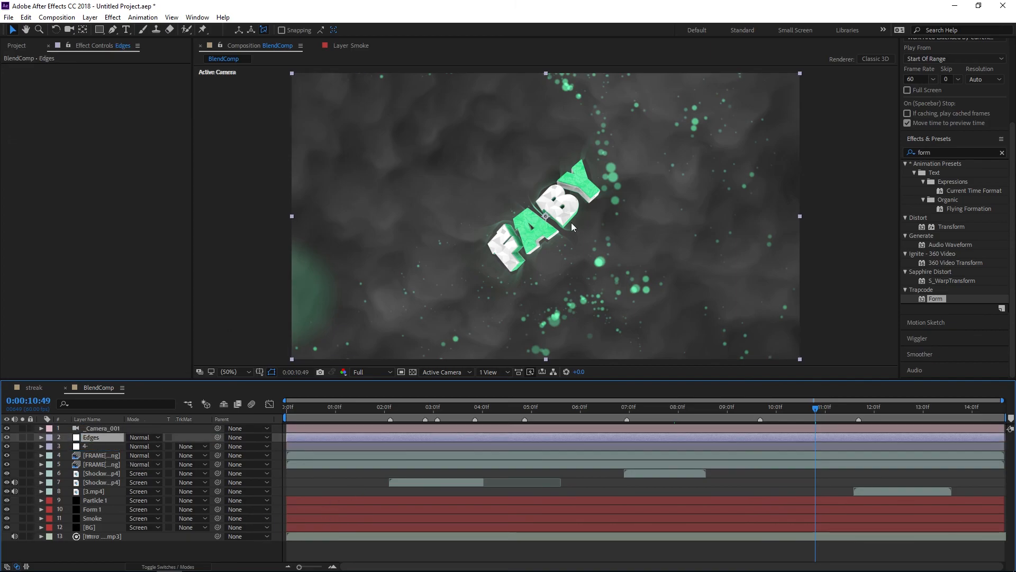
# Step: Search the effects library for "find e"
pyautogui.hotkey('ctrl', '5')
pyautogui.write('find e')
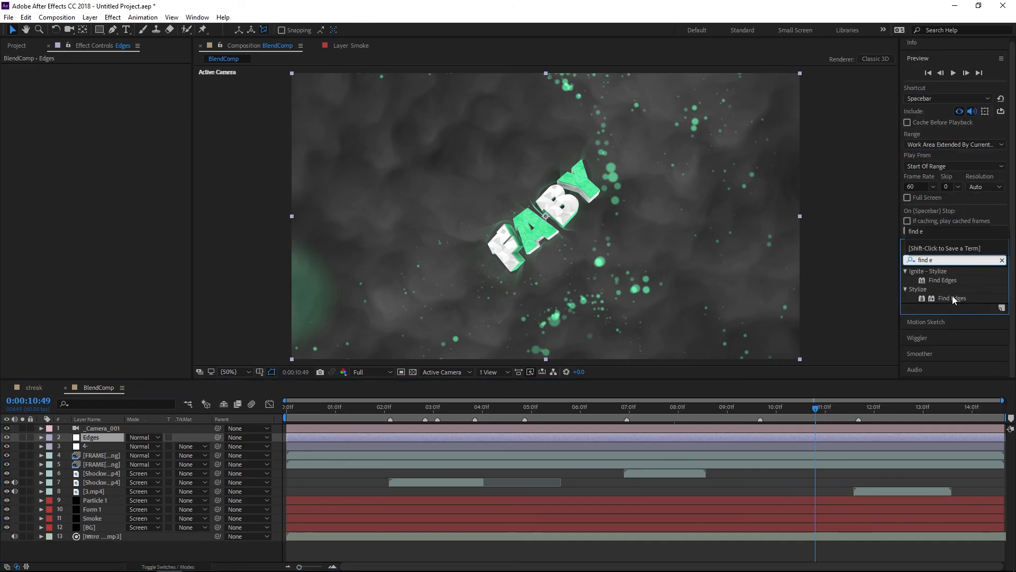
pyautogui.doubleClick(954, 280)
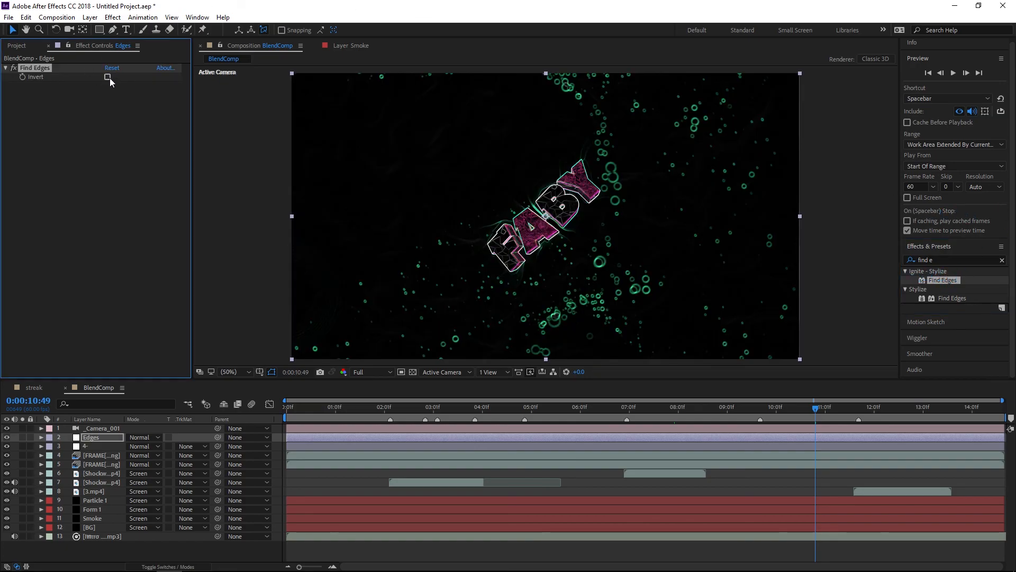
pyautogui.click(108, 78)
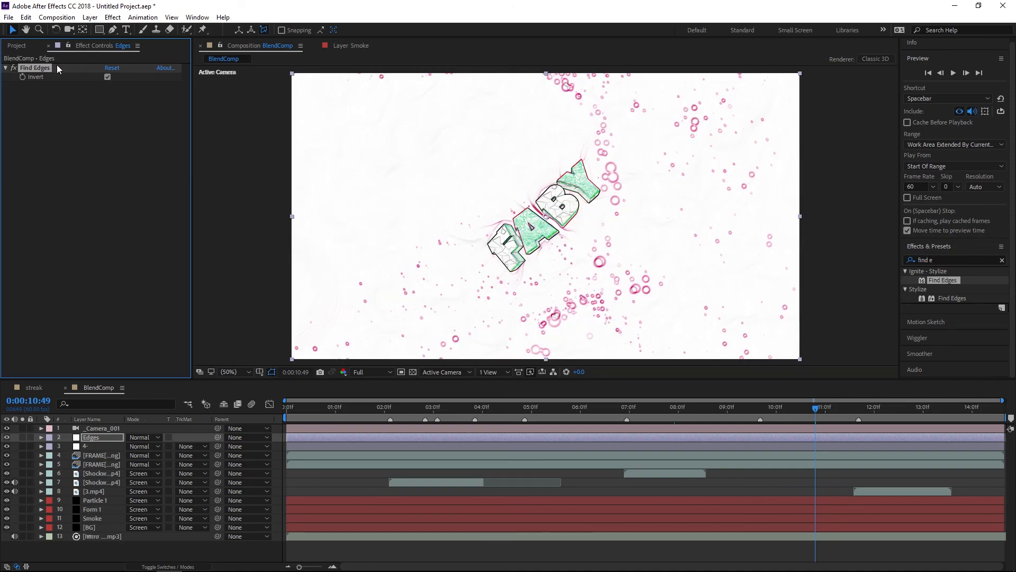
pyautogui.press('Delete')
# Step: Apply the Stylize version of Find Edges to the Edges layer with Invert enabled, and toggle the layer's visibility to compare
pyautogui.doubleClick(951, 298)
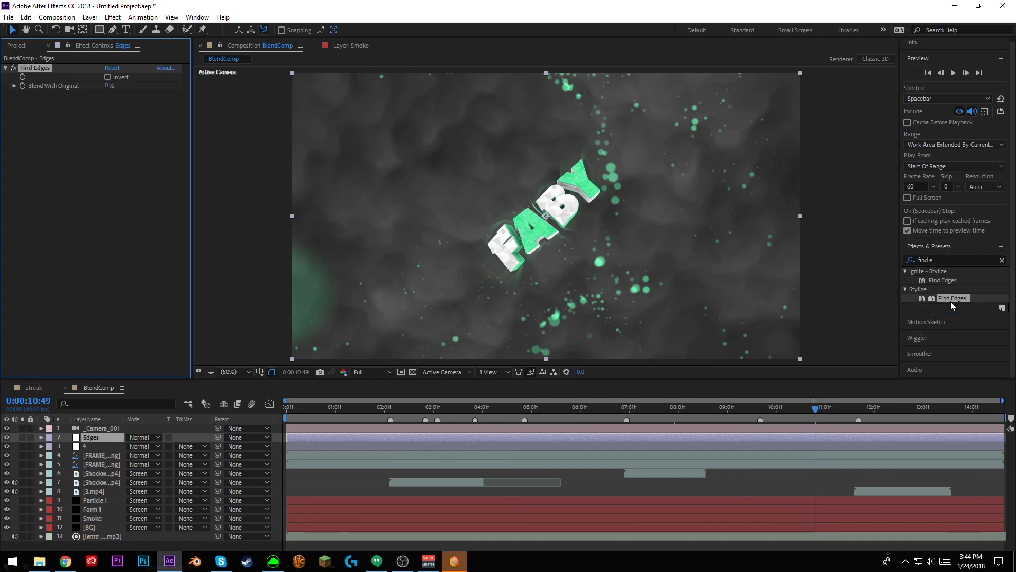
pyautogui.click(108, 78)
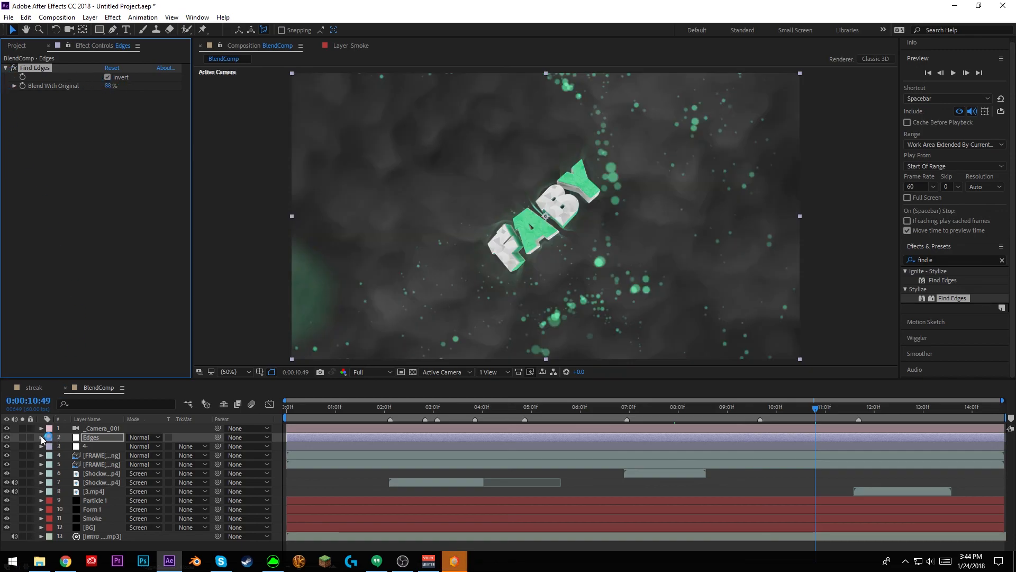
pyautogui.click(6, 438)
pyautogui.click(7, 437)
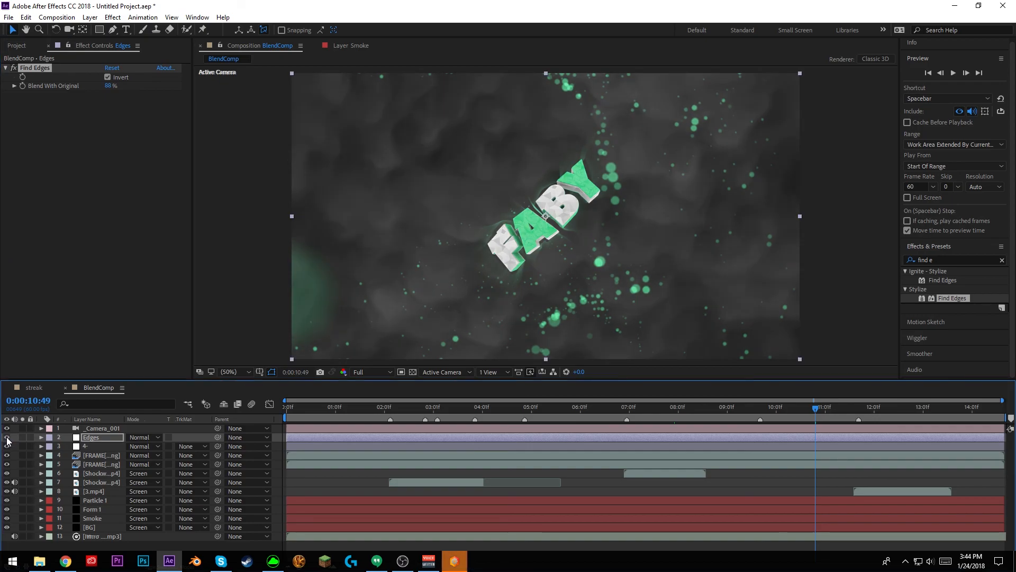
# Step: Try 75% and settle on 85% for Find Edges' Blend With Original, comparing the frame with the Edges layer hidden and shown
pyautogui.click(108, 86)
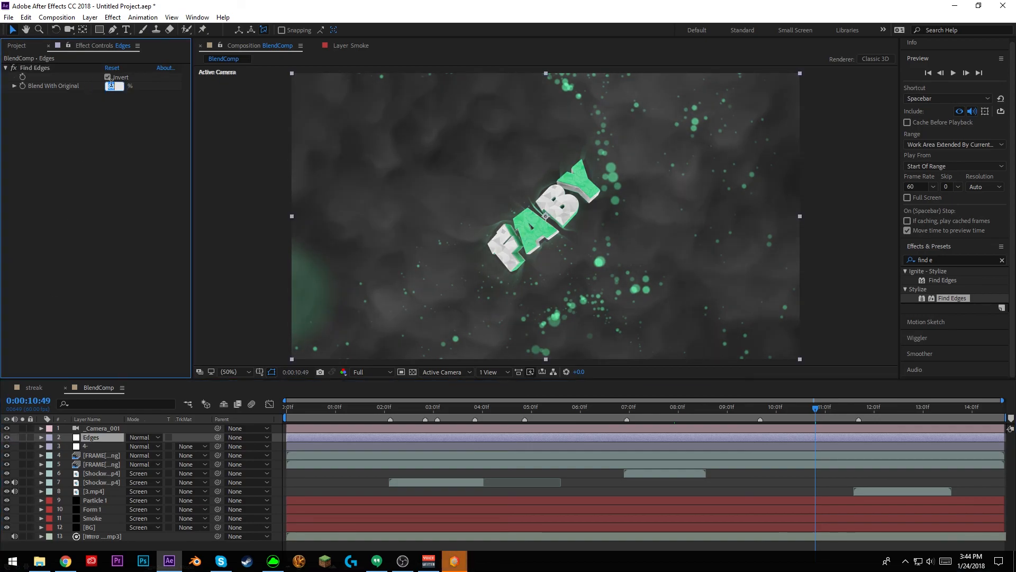
pyautogui.write('75')
pyautogui.press('Return')
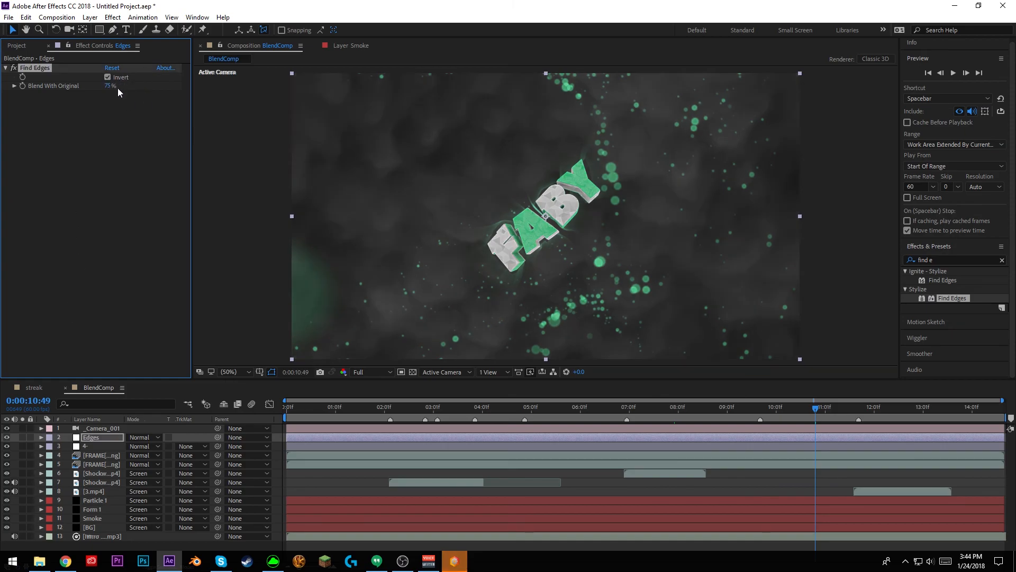
pyautogui.click(108, 86)
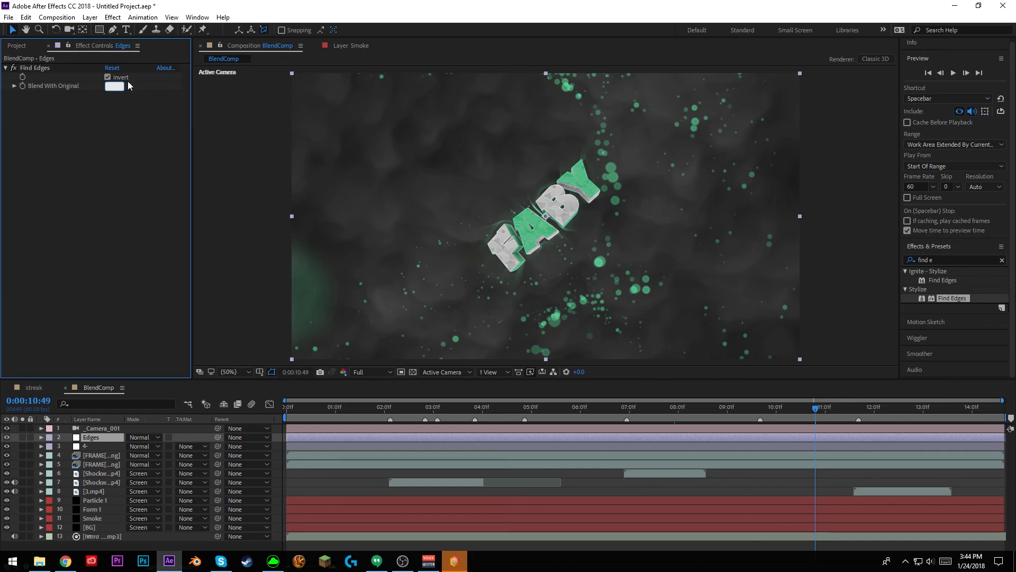
pyautogui.write('85')
pyautogui.press('Return')
pyautogui.click(7, 437)
pyautogui.click(7, 437)
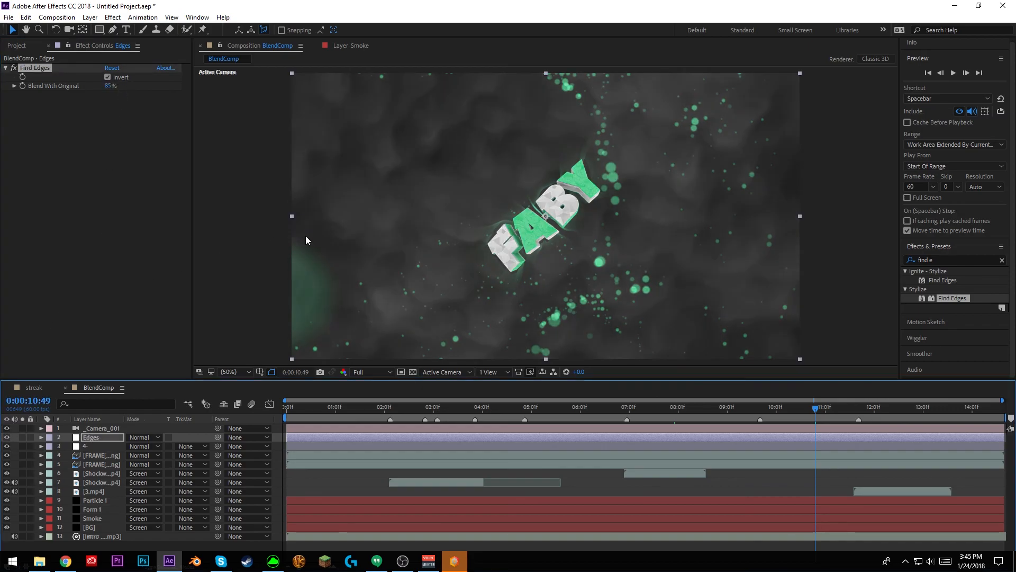
# Step: Dismiss the Ignite Express update offer and add an adjustment layer named CC directly below _Camera_001
pyautogui.click(135, 542)
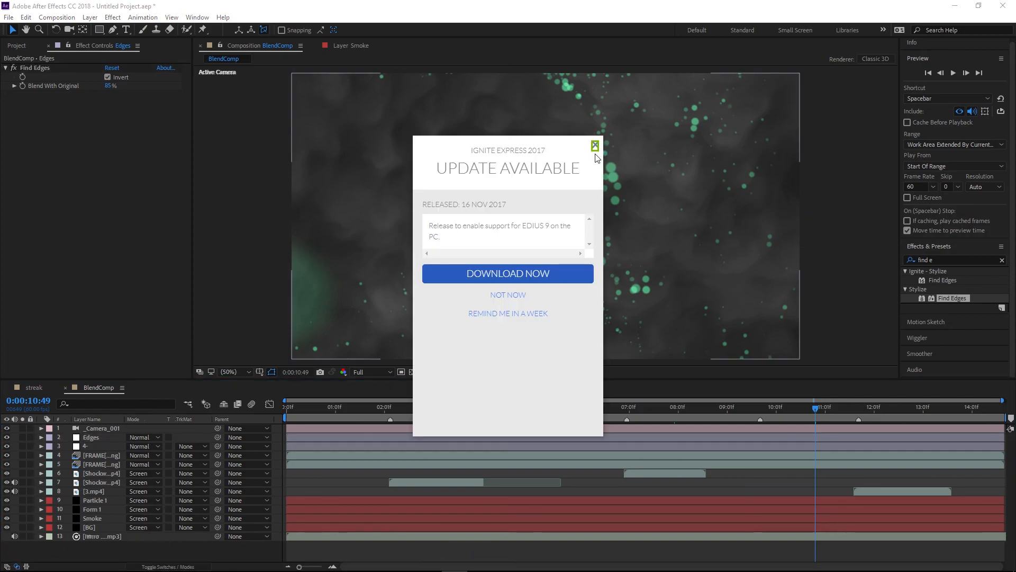
pyautogui.click(595, 145)
pyautogui.rightClick(119, 544)
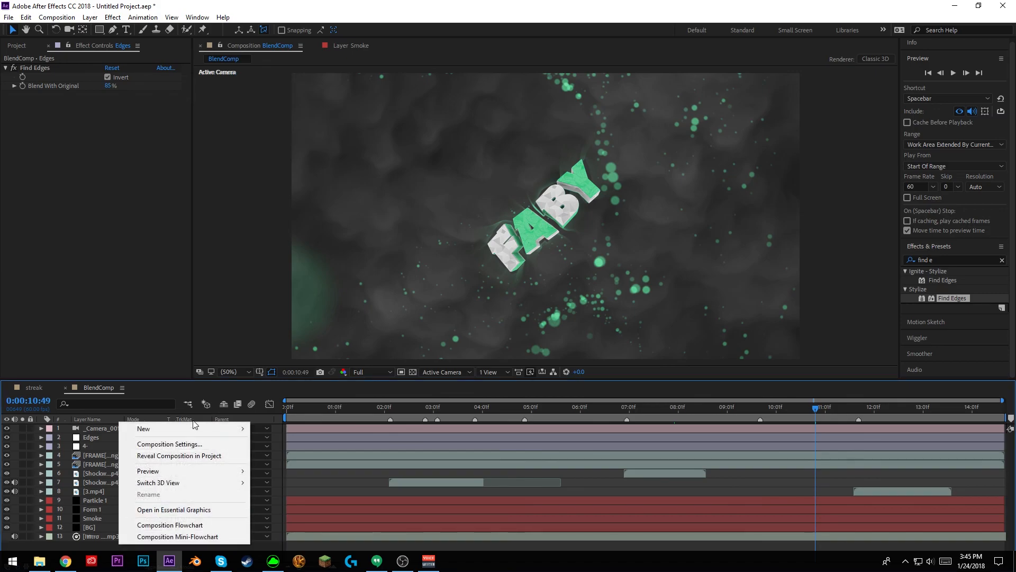
pyautogui.moveTo(212, 428)
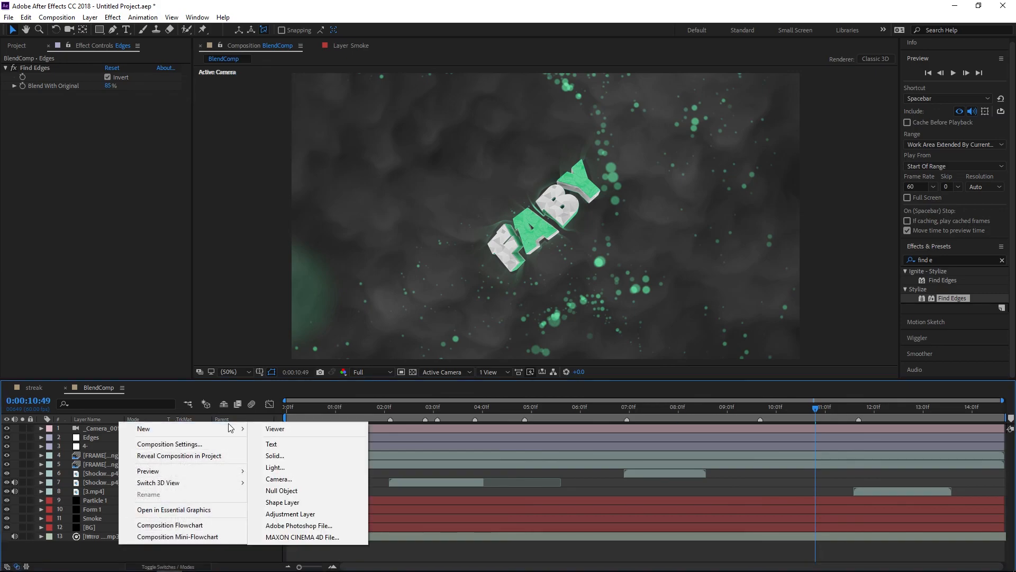
pyautogui.click(317, 513)
pyautogui.press('Return')
pyautogui.write('CC')
pyautogui.press('Return')
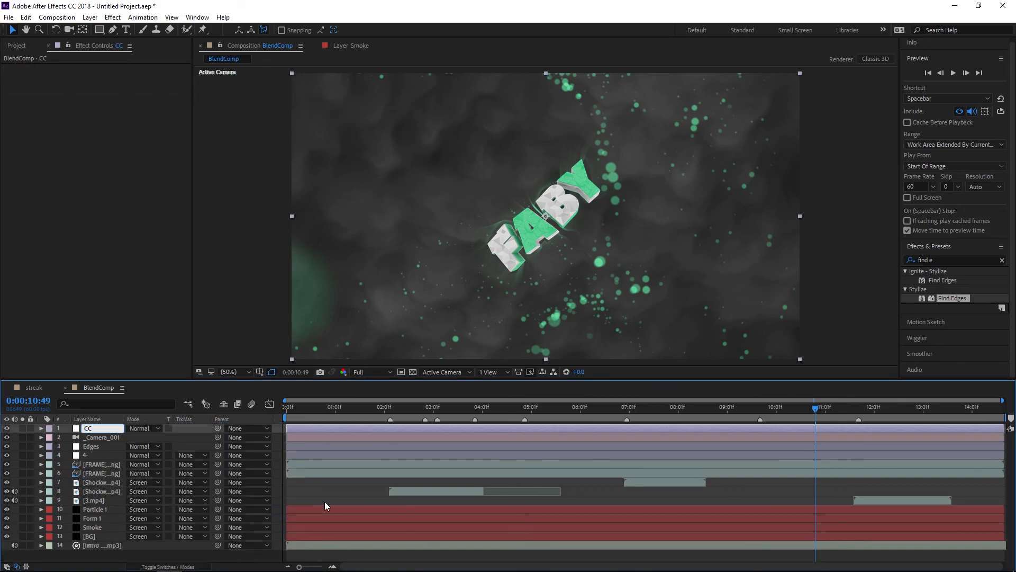
pyautogui.moveTo(100, 429); pyautogui.dragTo(104, 445)
# Step: Apply Magic Bullet Looks to the CC layer and open its look editor with the whole frame in view
pyautogui.moveTo(942, 258); pyautogui.dragTo(843, 209)
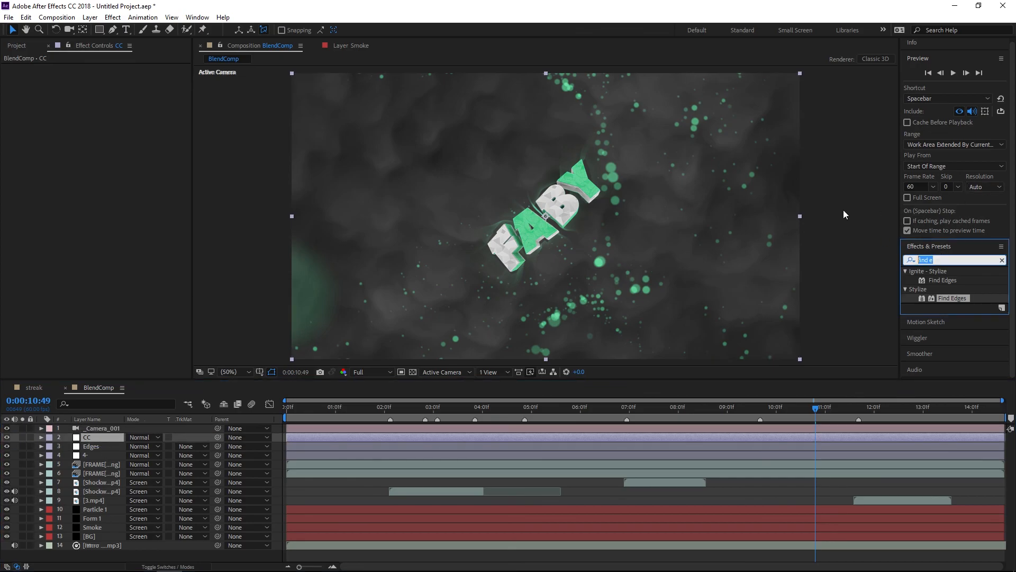
pyautogui.press('BackSpace')
pyautogui.write('looks')
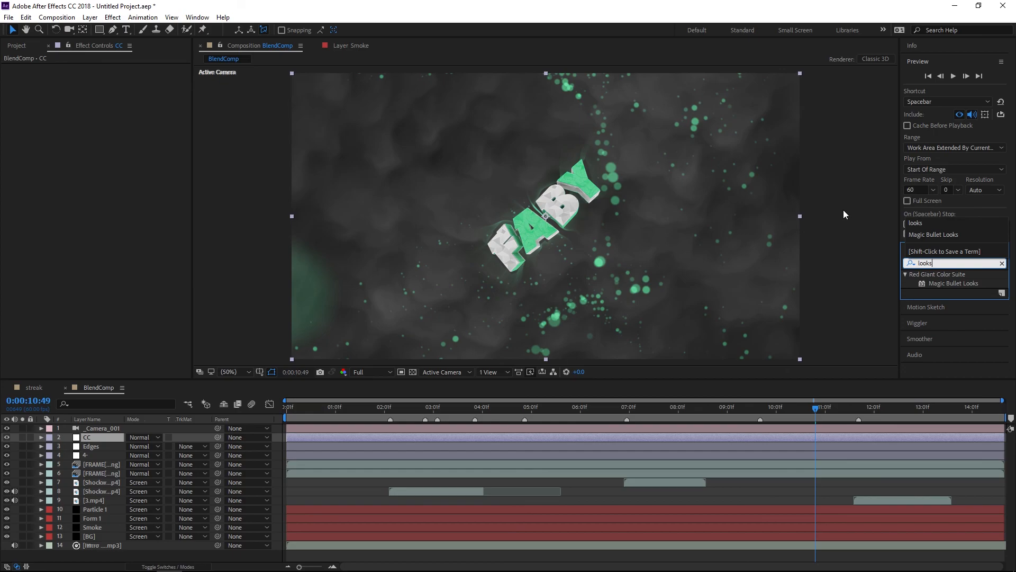
pyautogui.doubleClick(965, 283)
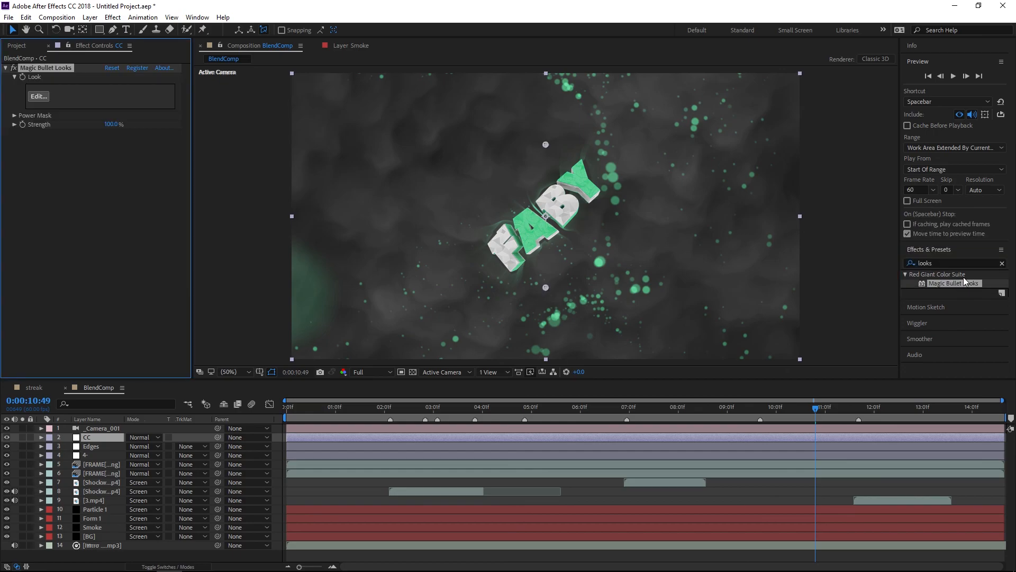
pyautogui.click(41, 100)
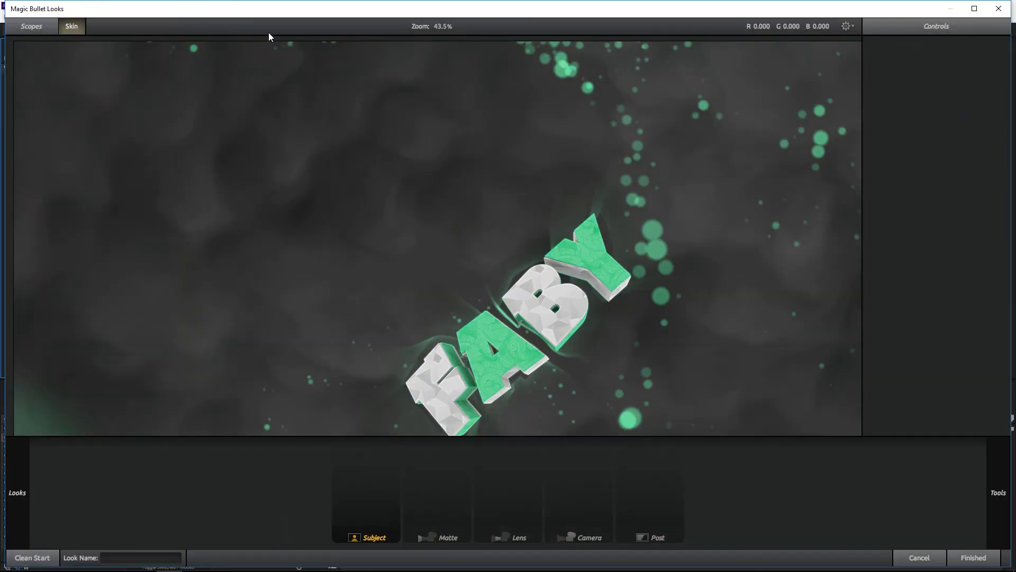
pyautogui.scroll(3, 556, 204)
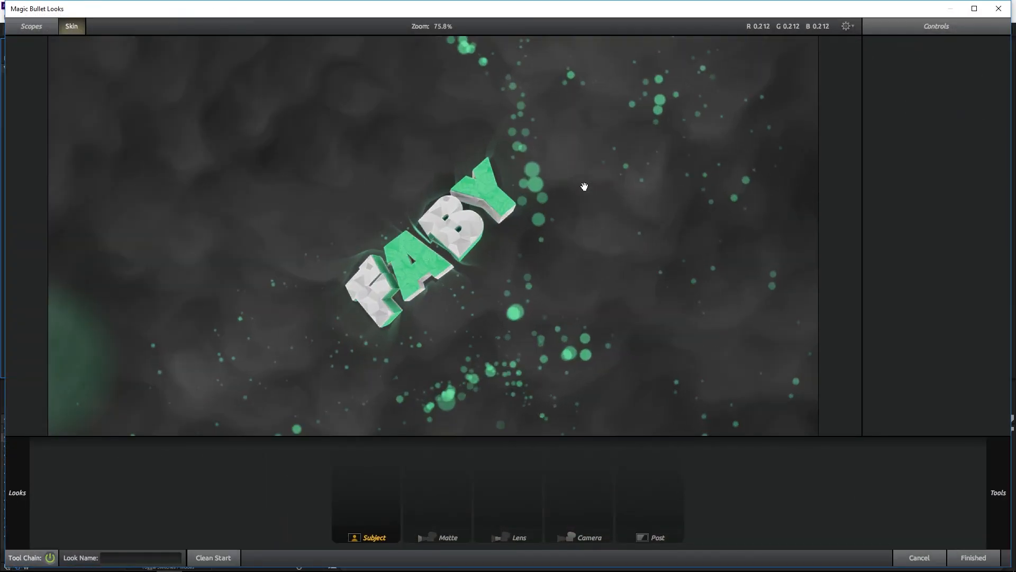
pyautogui.scroll(-3, 582, 187)
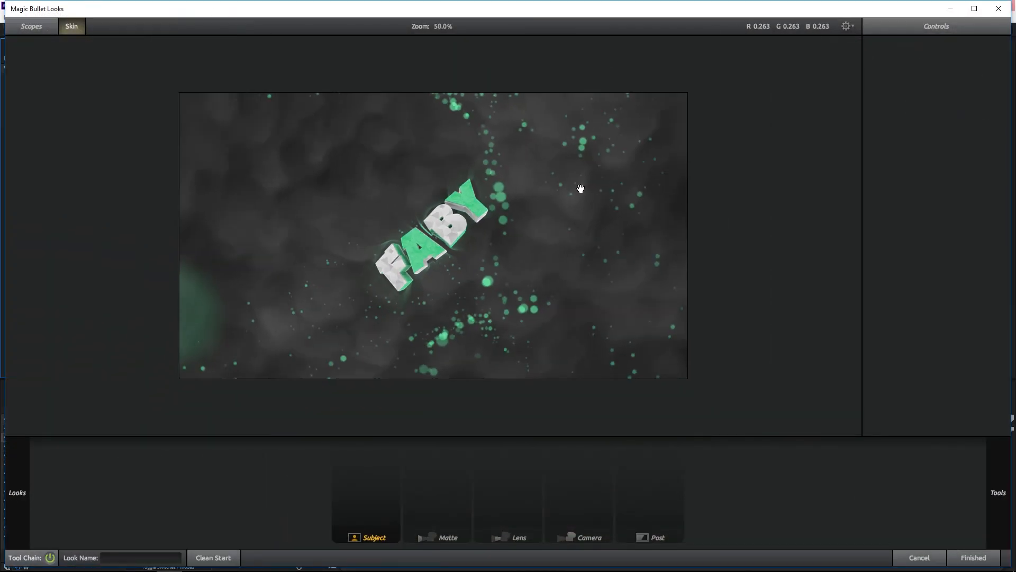
# Step: Try several Intro CC preset looks on the frame, including New Mats, SmoothLR1 and Glossy3
pyautogui.moveTo(6, 272)
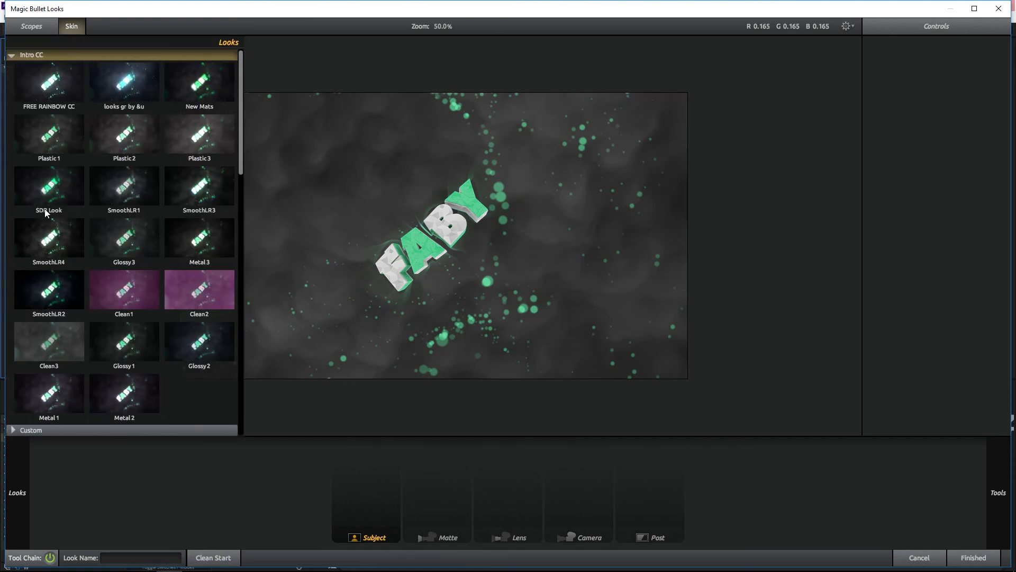
pyautogui.click(60, 91)
pyautogui.click(104, 81)
pyautogui.click(177, 87)
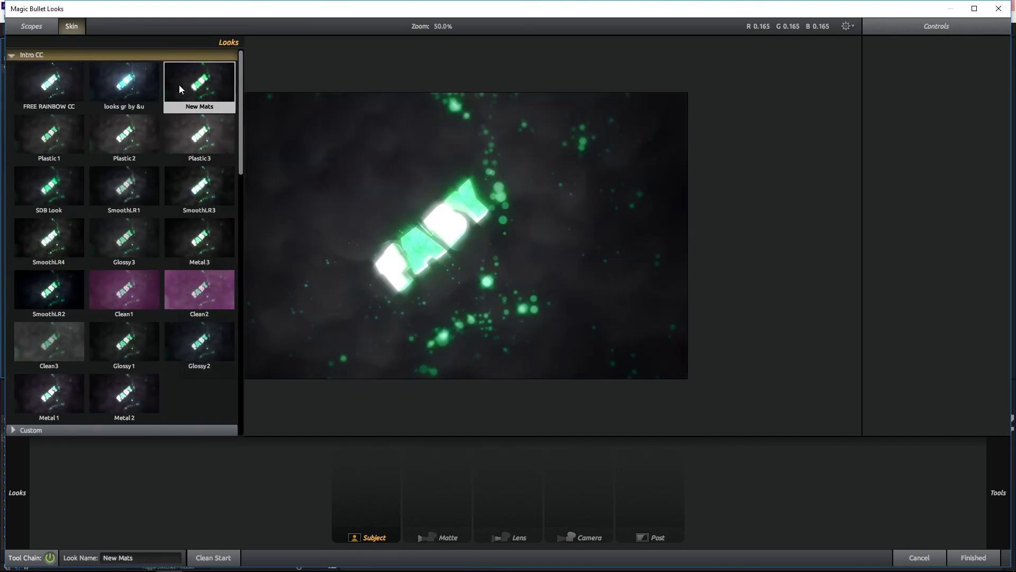
pyautogui.click(166, 133)
pyautogui.click(105, 179)
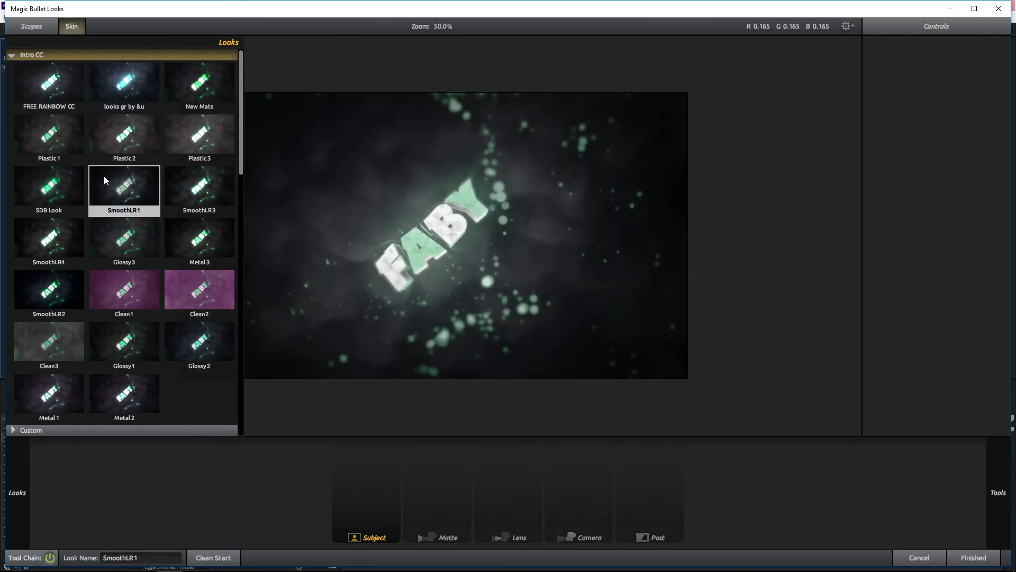
pyautogui.click(35, 176)
pyautogui.click(43, 238)
pyautogui.click(116, 253)
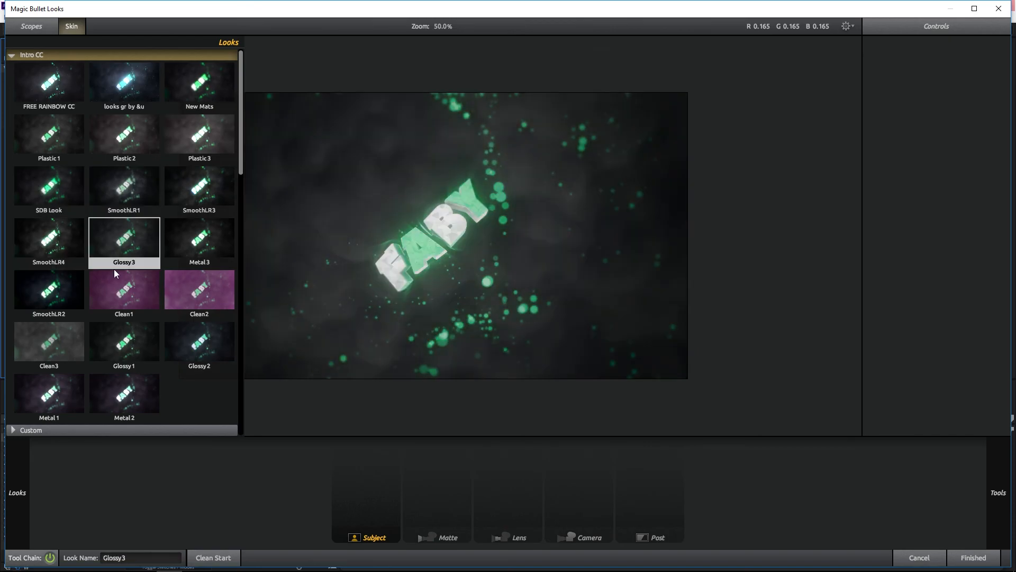
pyautogui.click(38, 301)
pyautogui.click(138, 365)
pyautogui.click(135, 398)
pyautogui.click(168, 345)
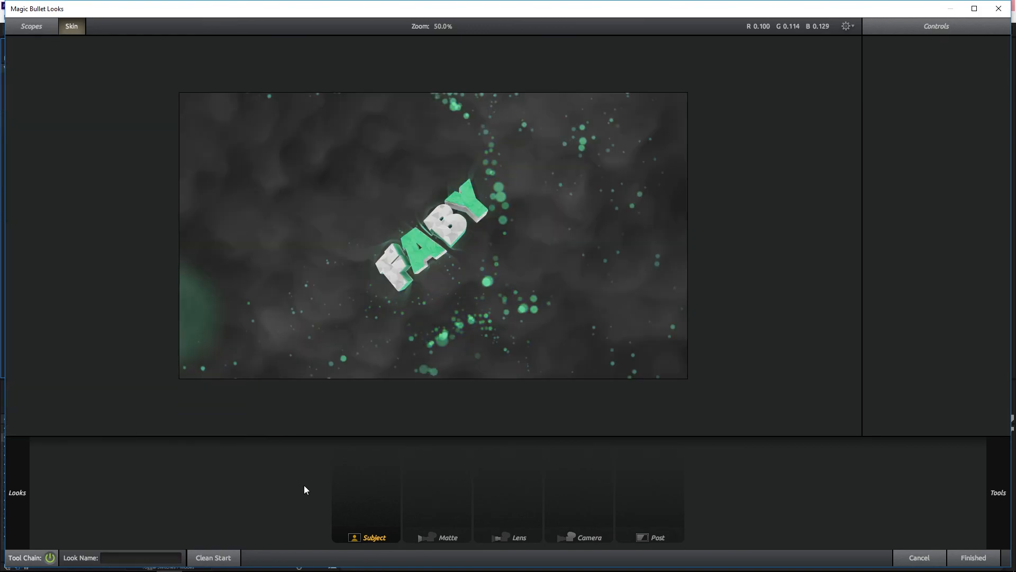
# Step: Add the Pop tool to the Subject stage of the look and adjust its Pop amount
pyautogui.moveTo(999, 493)
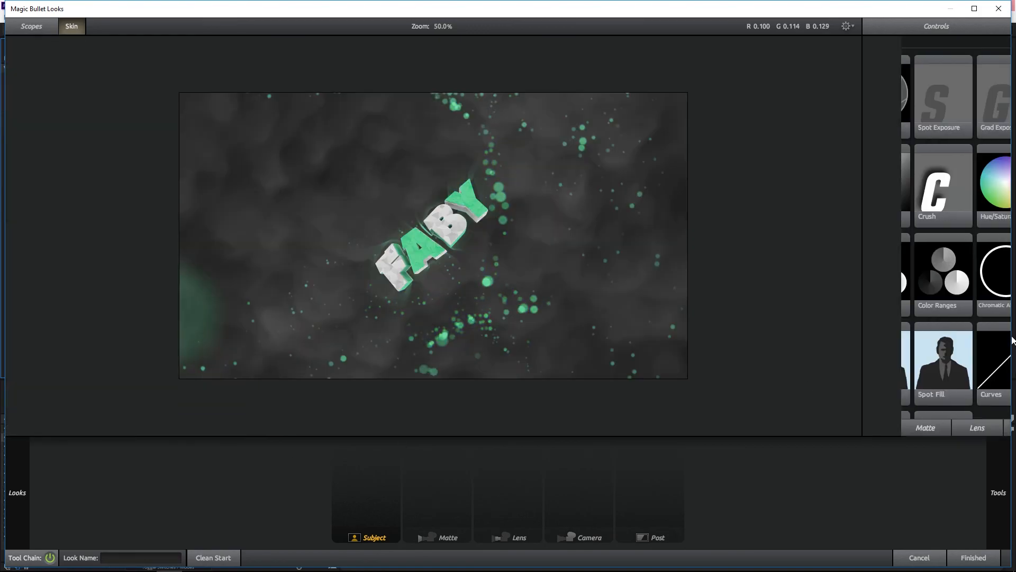
pyautogui.scroll(-2, 979, 290)
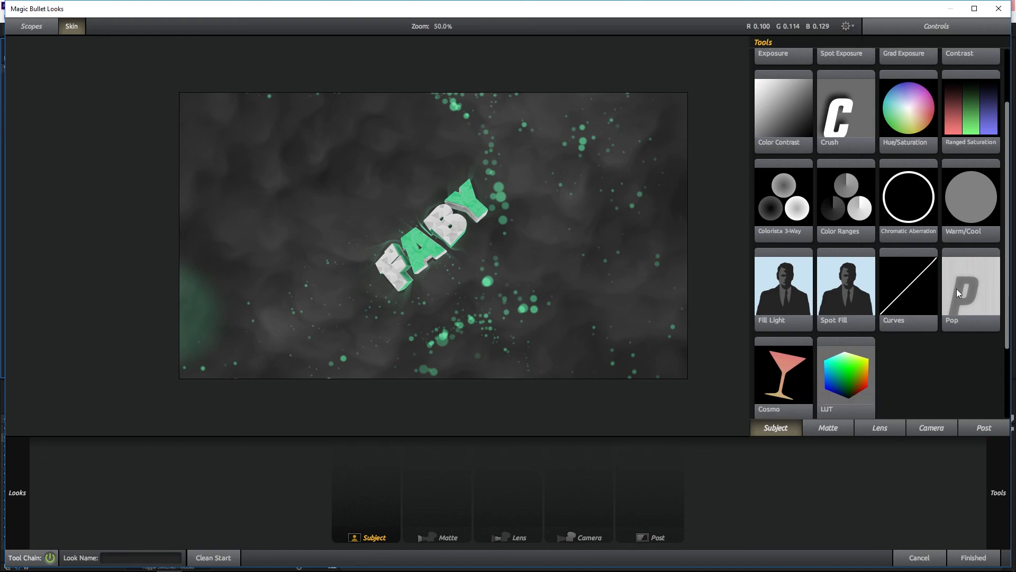
pyautogui.doubleClick(957, 287)
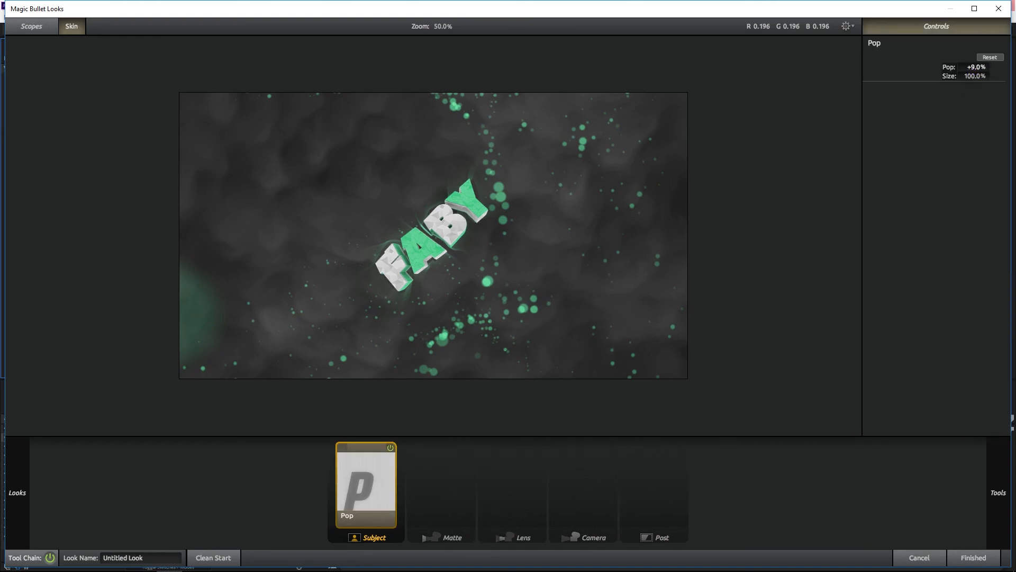
pyautogui.moveTo(975, 67); pyautogui.dragTo(973, 68)
# Step: Add the Curves tool to the Subject stage and set its Contrast to +0.250
pyautogui.moveTo(998, 264)
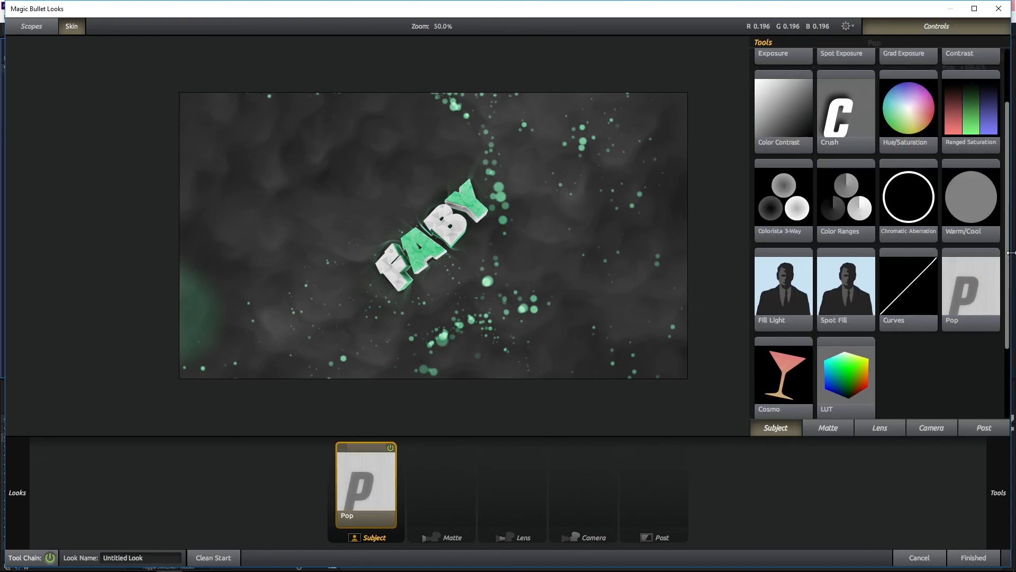
pyautogui.doubleClick(896, 258)
pyautogui.moveTo(977, 184); pyautogui.dragTo(983, 183)
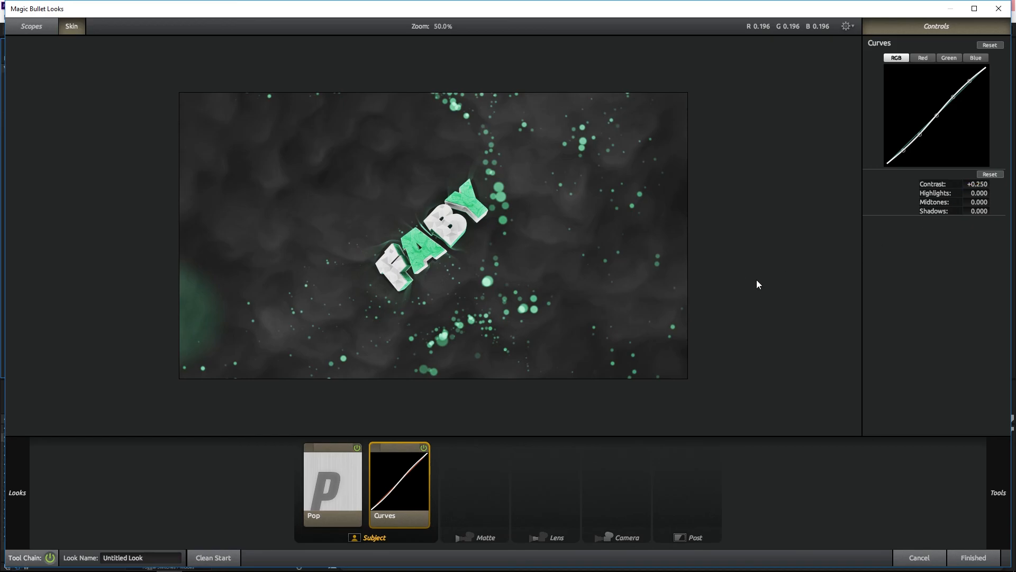
# Step: Add the Crush tool to the Subject stage and tint its color slightly toward green
pyautogui.moveTo(1012, 329)
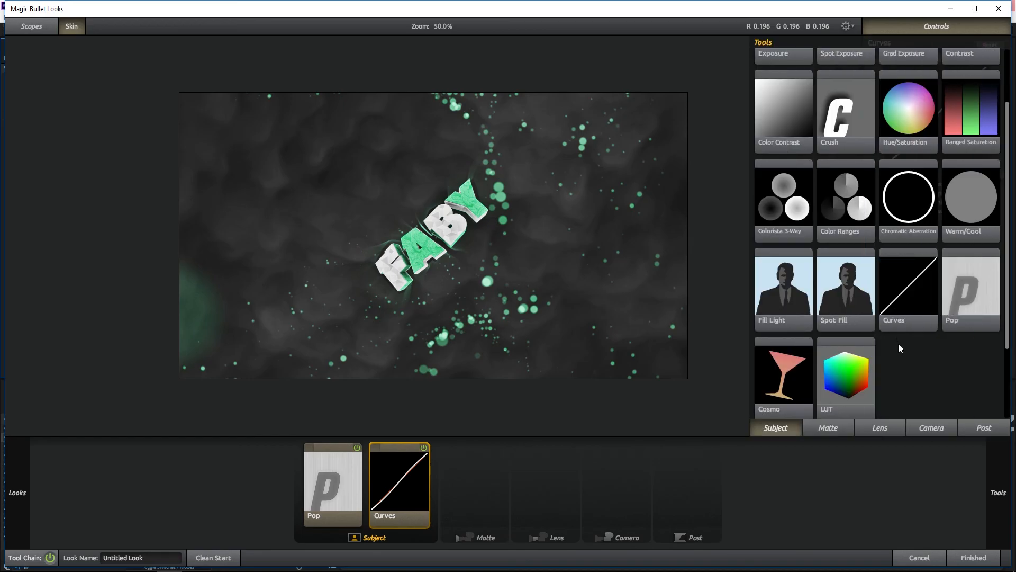
pyautogui.scroll(1, 894, 338)
pyautogui.scroll(-1, 881, 320)
pyautogui.doubleClick(861, 122)
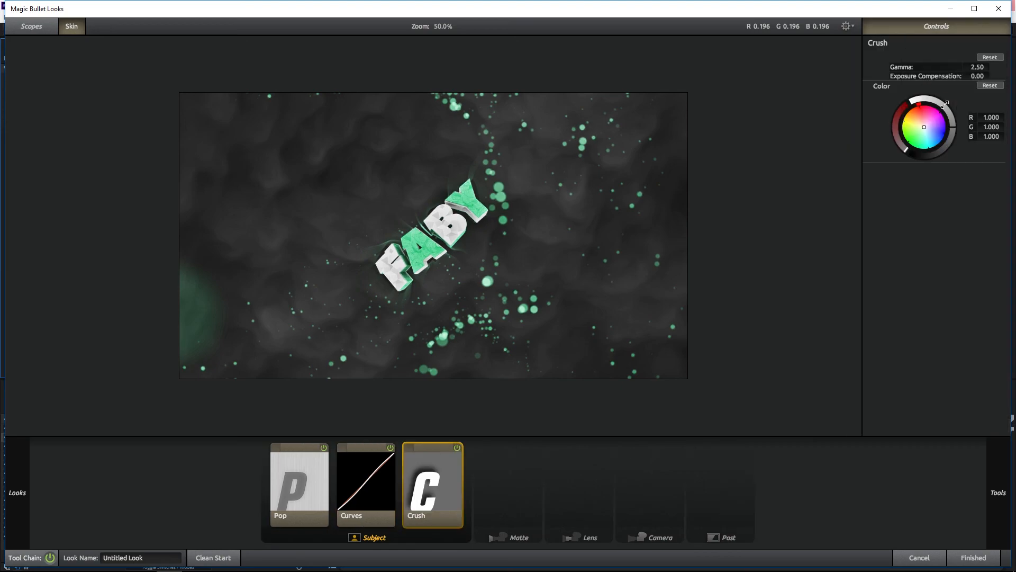
pyautogui.moveTo(920, 132); pyautogui.dragTo(923, 132)
# Step: Add the Fill Light tool with Fill at 4.00% and a green light color of R 0.407, G 0.537, B 0.501
pyautogui.moveTo(1012, 234)
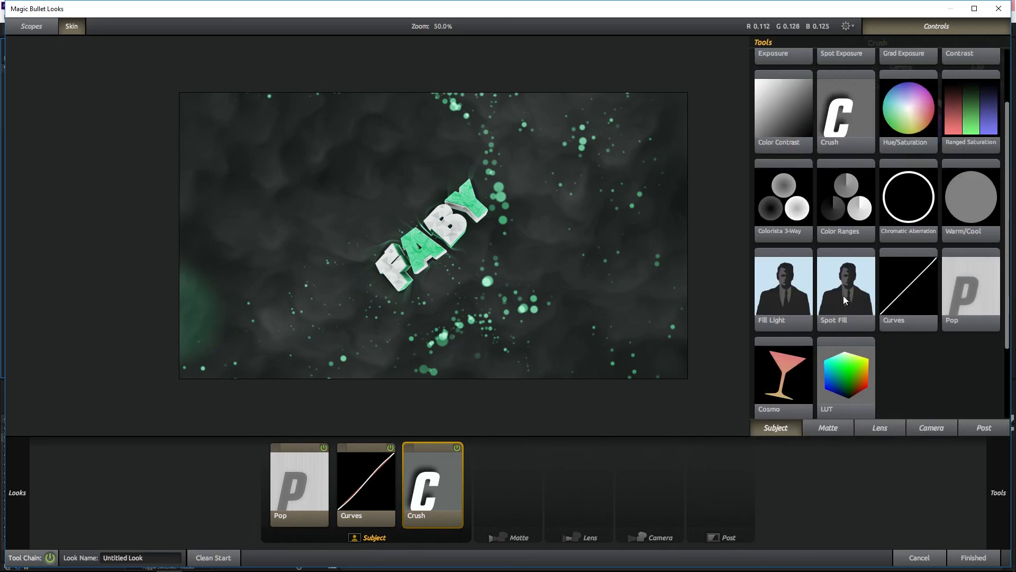
pyautogui.doubleClick(779, 319)
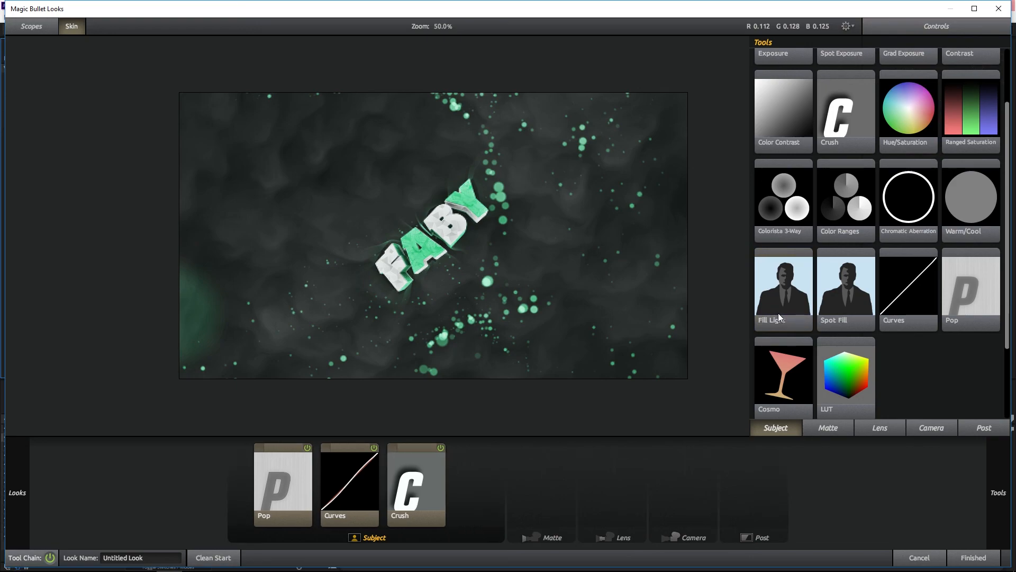
pyautogui.moveTo(922, 127); pyautogui.dragTo(952, 127)
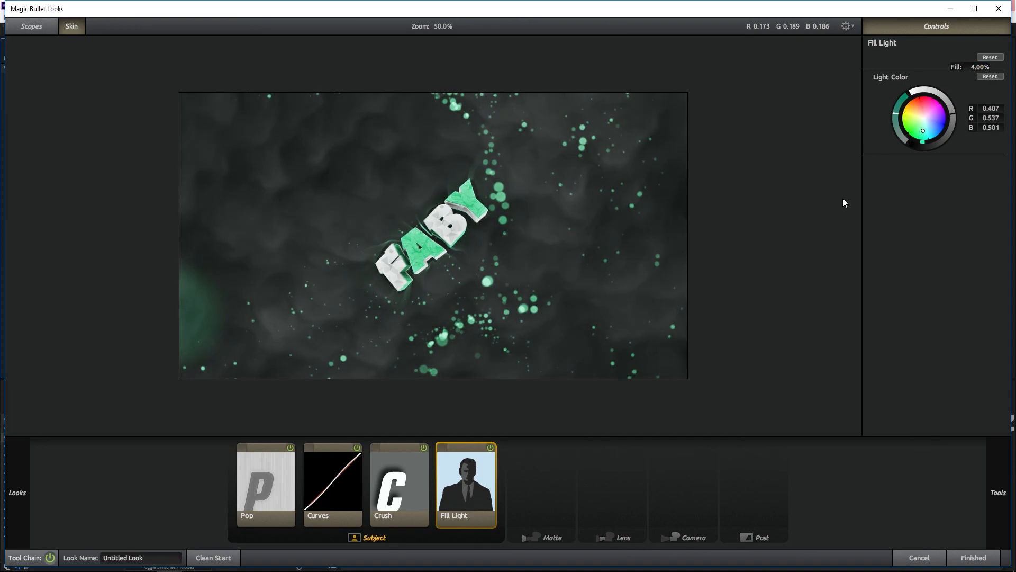
# Step: Add a second Pop tool at the end of the Subject stage and lower its Pop amount
pyautogui.moveTo(1012, 330)
pyautogui.doubleClick(981, 306)
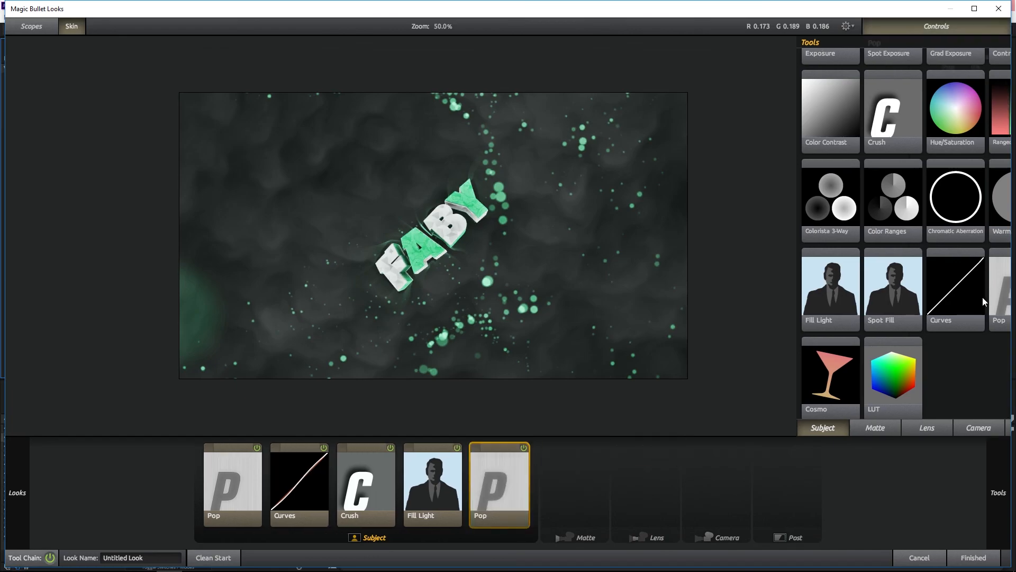
pyautogui.moveTo(974, 75); pyautogui.dragTo(993, 67)
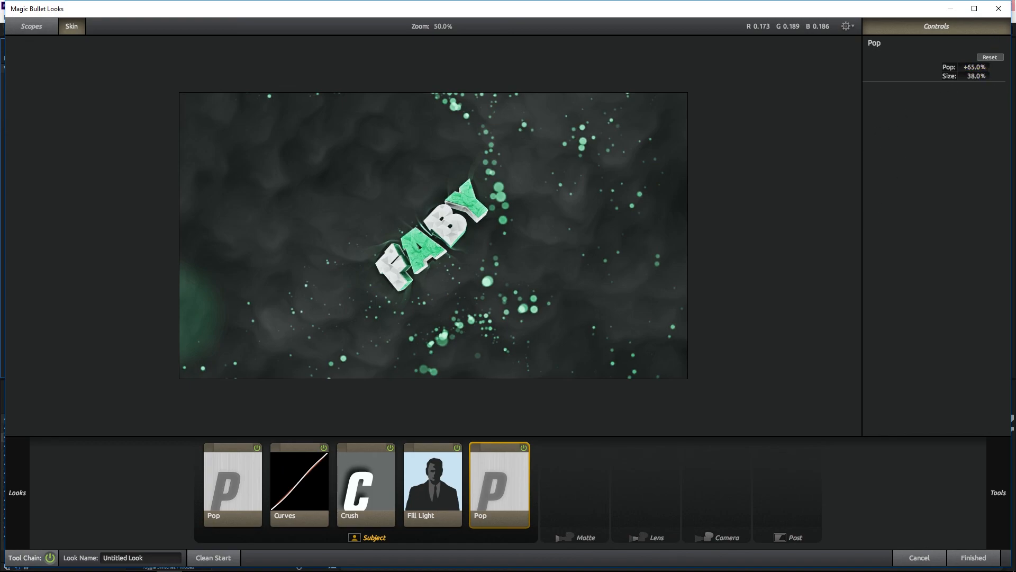
pyautogui.click(977, 67)
pyautogui.press('BackSpace')
pyautogui.press('BackSpace')
pyautogui.write('+1')
pyautogui.press('Return')
pyautogui.click(459, 449)
# Step: Add the Gradient tool to the Matte stage and flip its direction with Y1 at +50% and Y2 at -50%
pyautogui.click(619, 475)
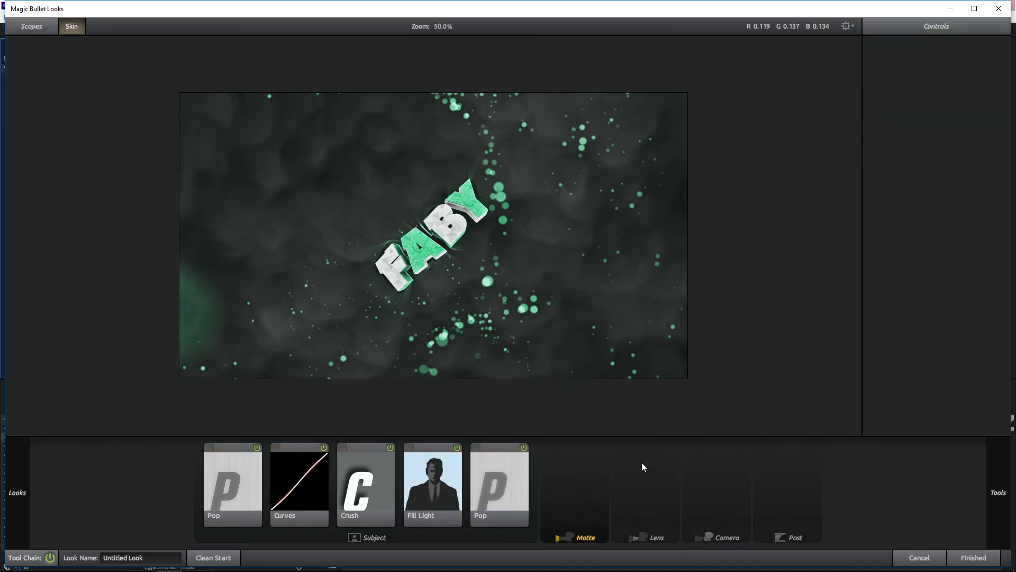
pyautogui.moveTo(1008, 256)
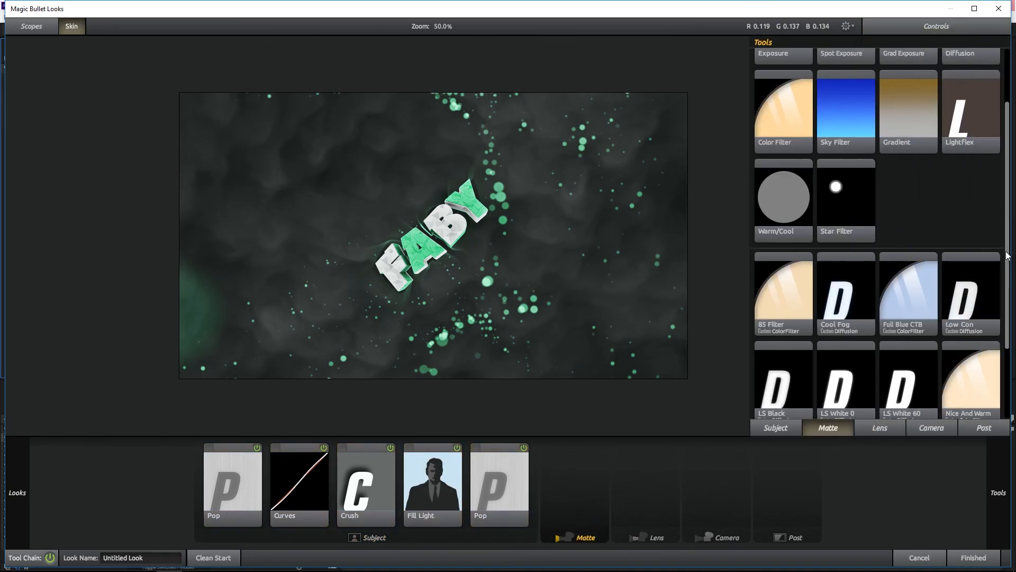
pyautogui.scroll(2, 980, 240)
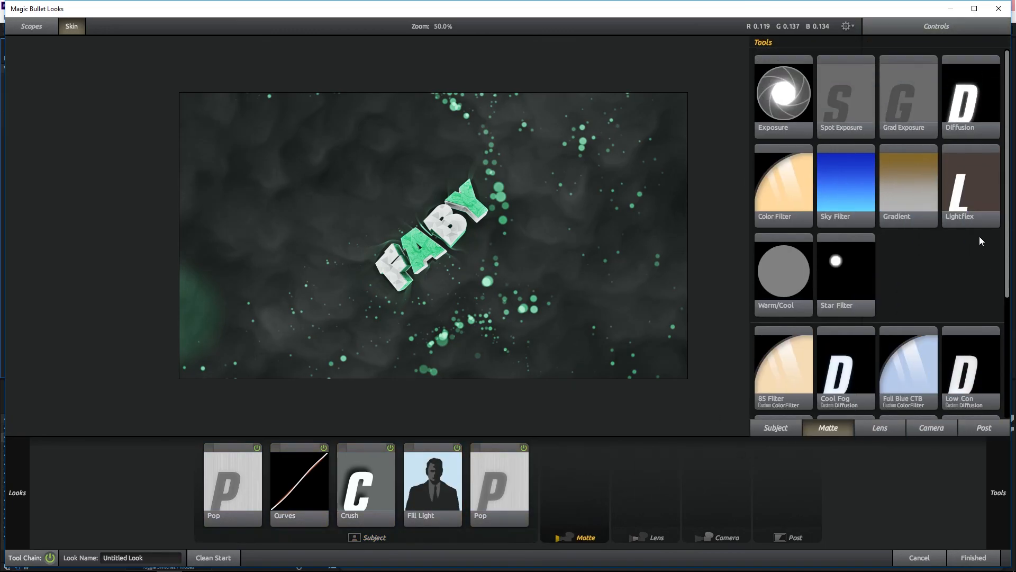
pyautogui.doubleClick(898, 193)
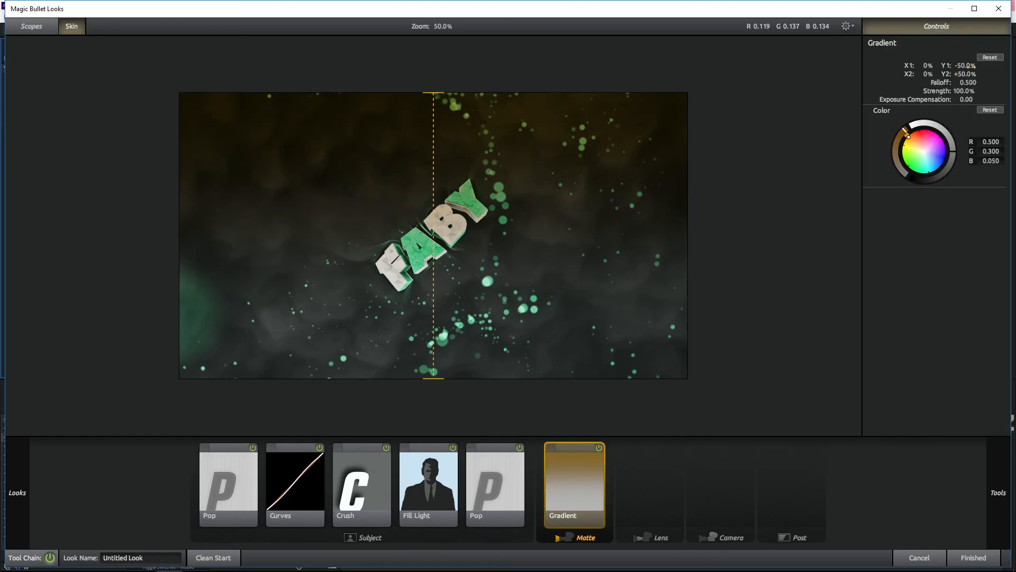
pyautogui.click(964, 73)
pyautogui.write('-50')
pyautogui.press('Return')
pyautogui.click(964, 65)
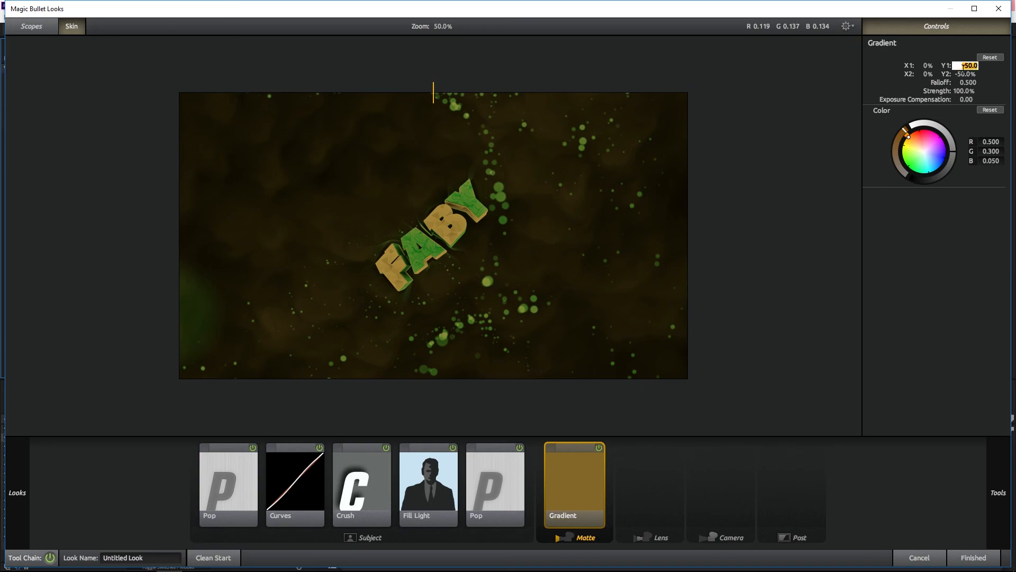
pyautogui.write('50')
pyautogui.press('Return')
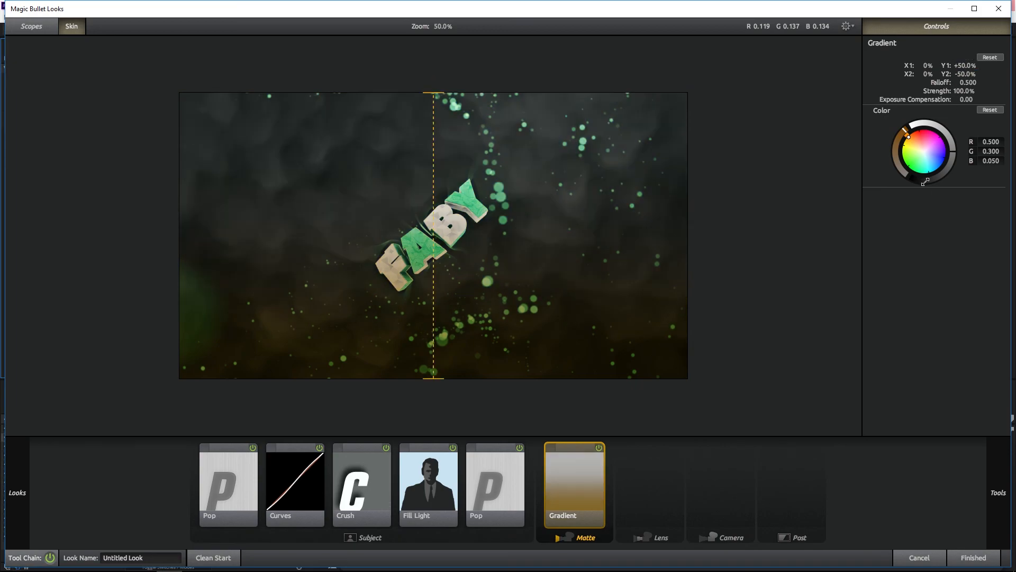
# Step: Darken the Gradient's color to near black (R 0.006, G 0.004, B 0.001) and set its Strength to 65%
pyautogui.click(911, 181)
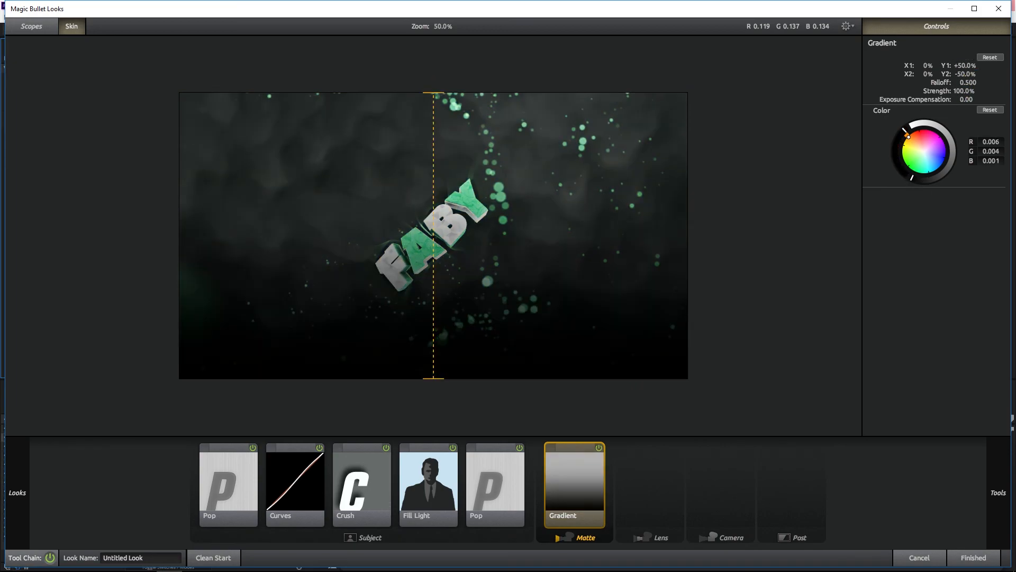
pyautogui.click(979, 90)
pyautogui.write('65')
pyautogui.press('Return')
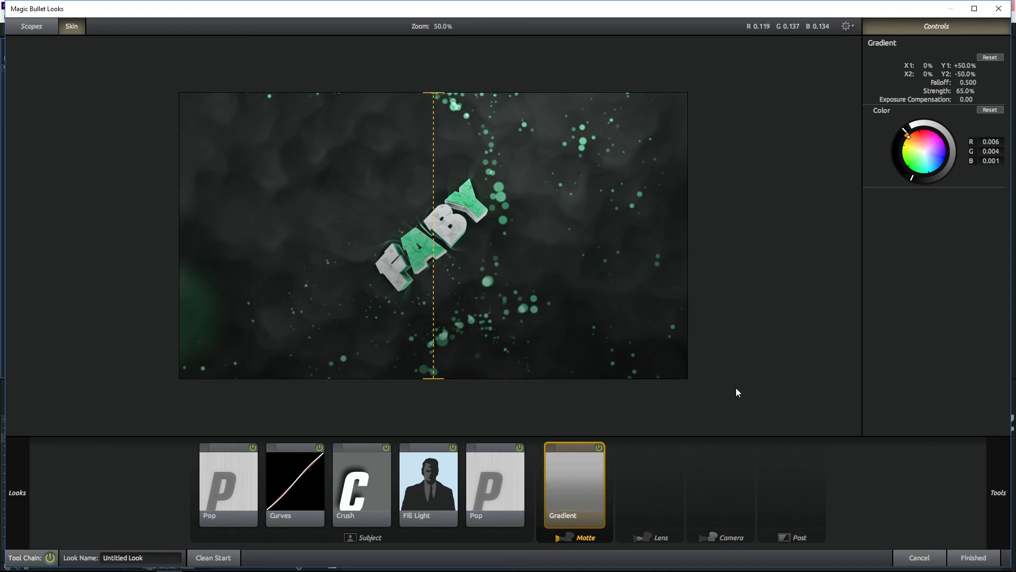
# Step: Add two Lightflex tools to the Matte stage, with Boost at -7.80 on the first and -8.10 on the second
pyautogui.moveTo(986, 335)
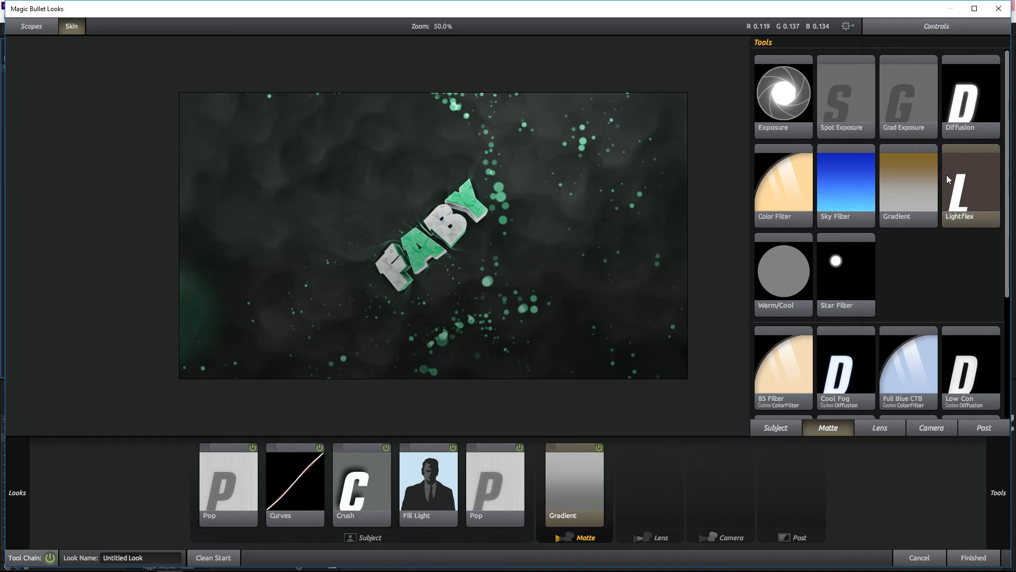
pyautogui.doubleClick(946, 175)
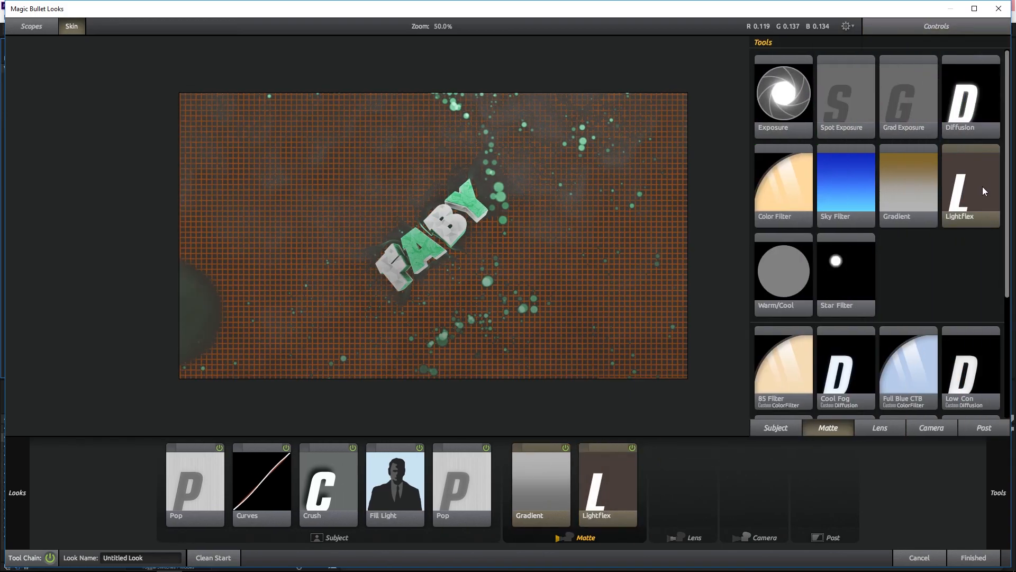
pyautogui.doubleClick(982, 191)
pyautogui.click(574, 487)
pyautogui.moveTo(975, 67)
pyautogui.mouseDown()
pyautogui.moveTo(998, 67)
pyautogui.moveTo(963, 67)
pyautogui.mouseUp()
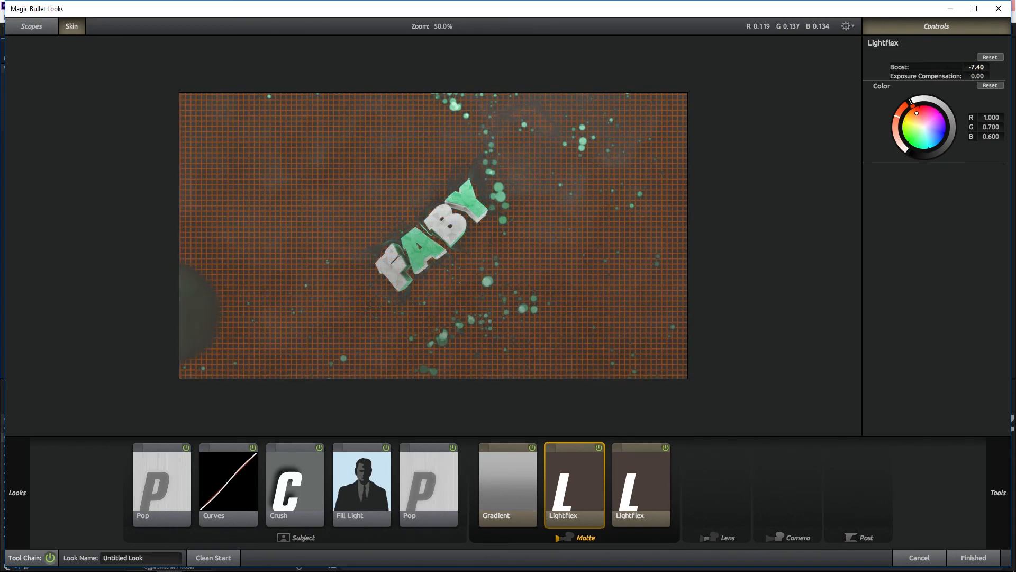
pyautogui.click(651, 487)
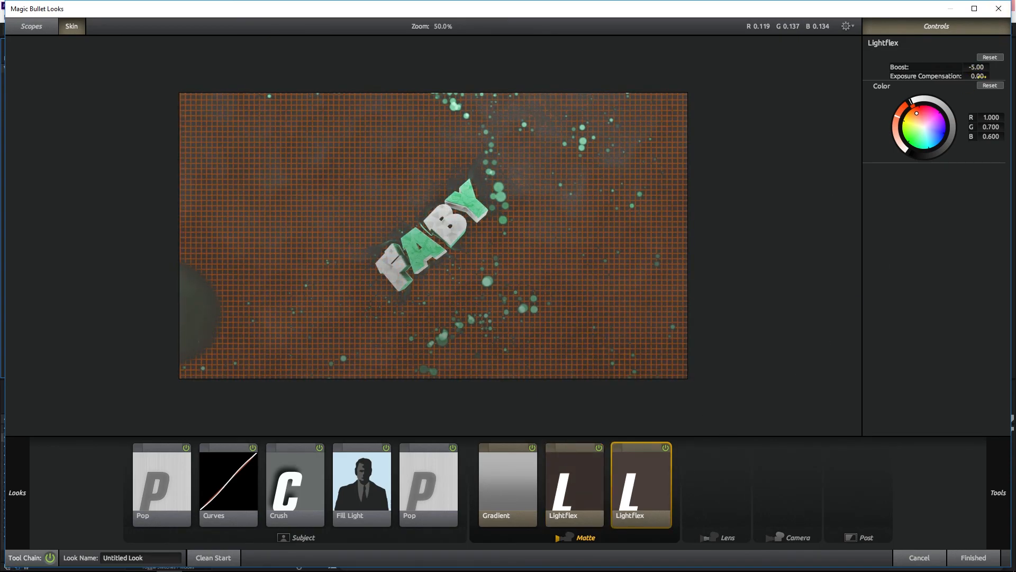
pyautogui.moveTo(975, 67); pyautogui.dragTo(961, 67)
# Step: Tint both Lightflex tools a darkened green, using R 0.030, G 0.518, B 0.324 on the second one
pyautogui.click(577, 484)
pyautogui.moveTo(921, 144); pyautogui.dragTo(921, 146)
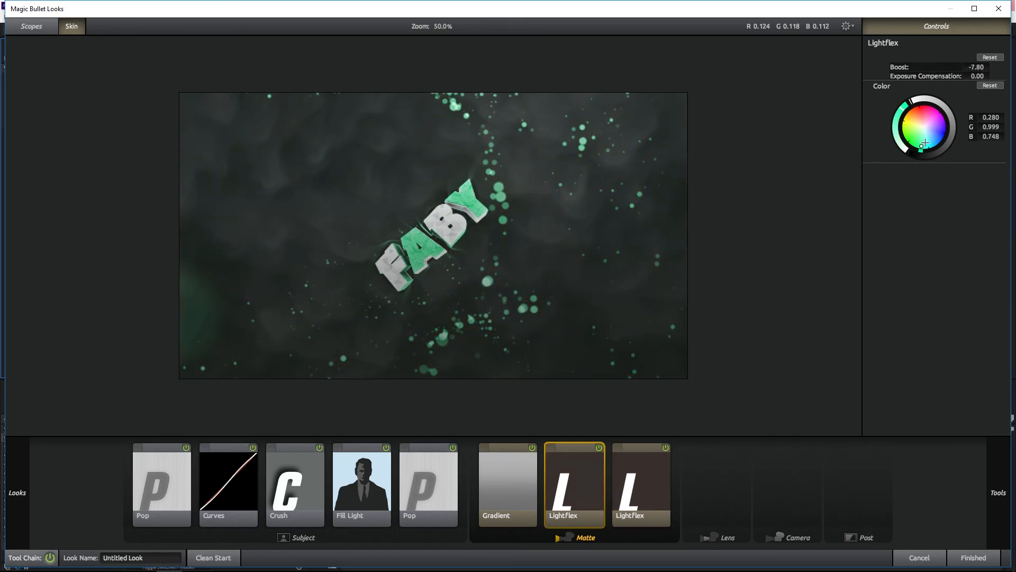
pyautogui.moveTo(943, 105); pyautogui.dragTo(949, 111)
pyautogui.click(638, 464)
pyautogui.moveTo(917, 149); pyautogui.dragTo(920, 148)
pyautogui.moveTo(951, 110); pyautogui.dragTo(953, 126)
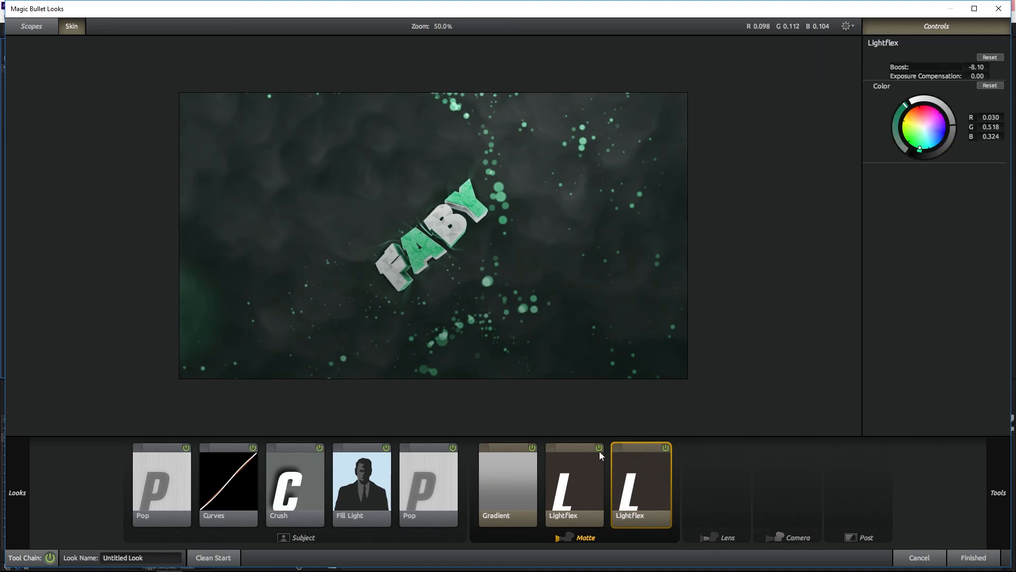
# Step: Turn off both Lightflex tools and switch the Gradient off and on again to compare the look
pyautogui.click(600, 448)
pyautogui.click(659, 451)
pyautogui.click(665, 448)
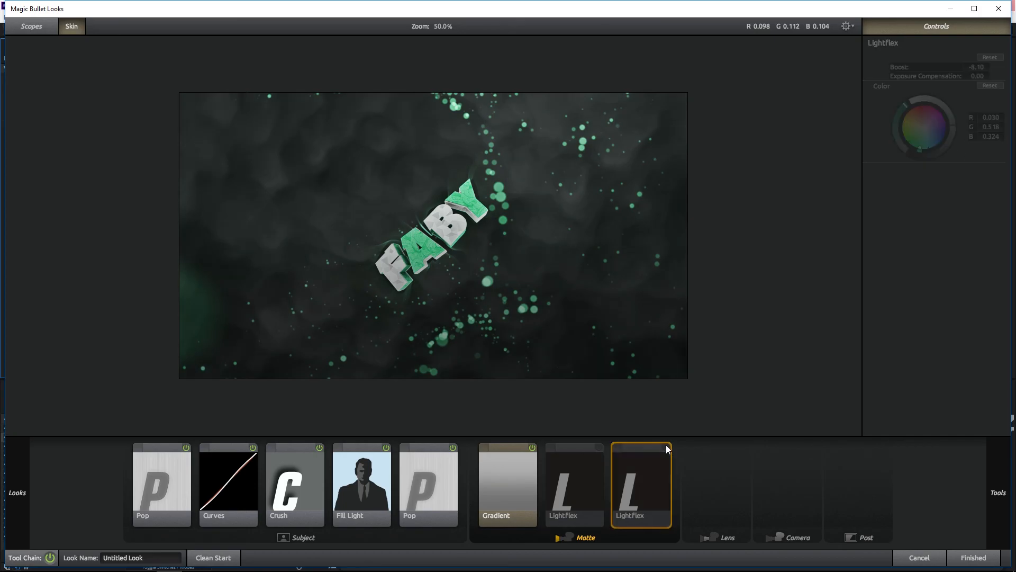
pyautogui.click(533, 448)
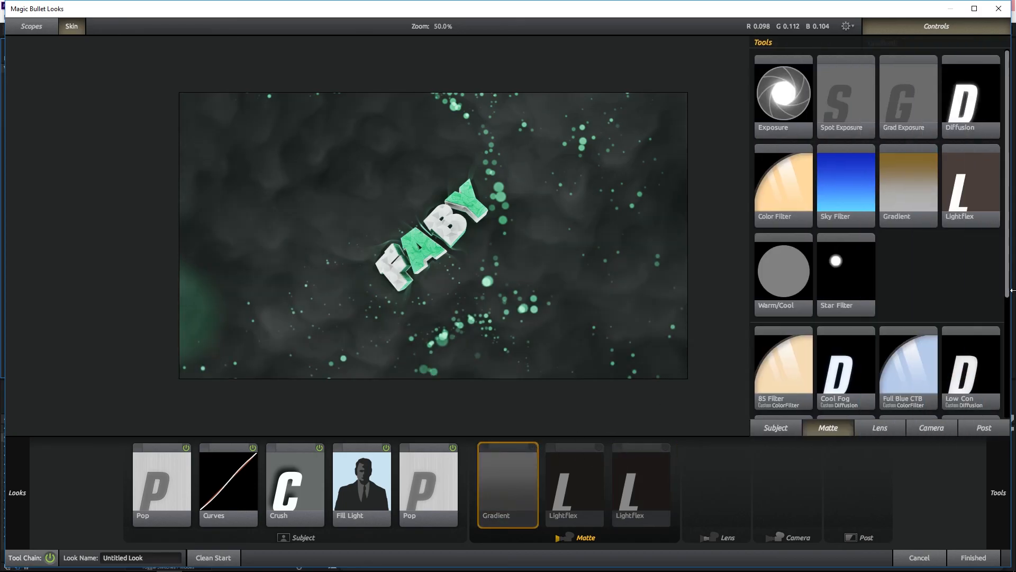
pyautogui.click(529, 448)
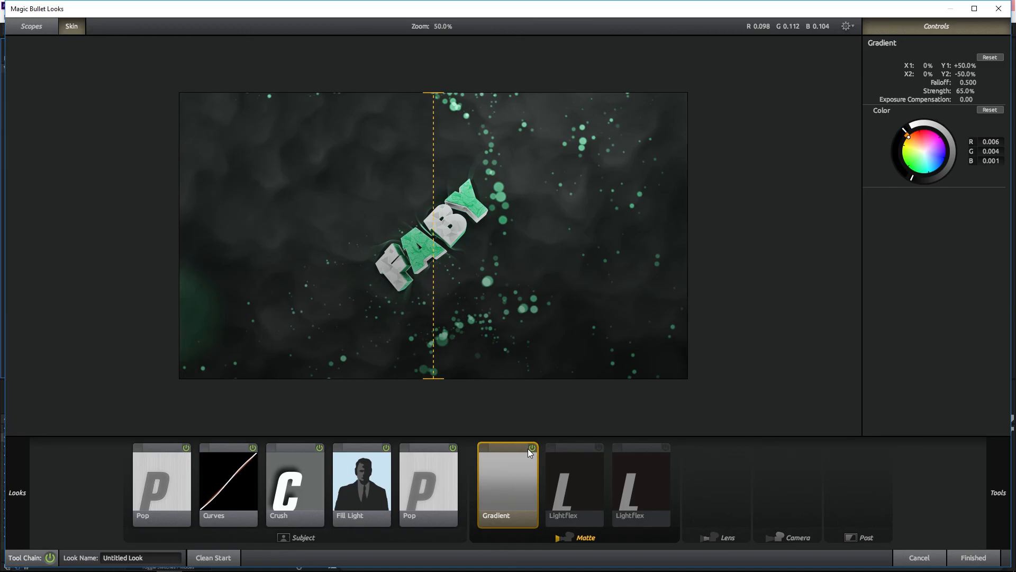
# Step: Add three Diffusion tools to the Matte stage
pyautogui.moveTo(1012, 170)
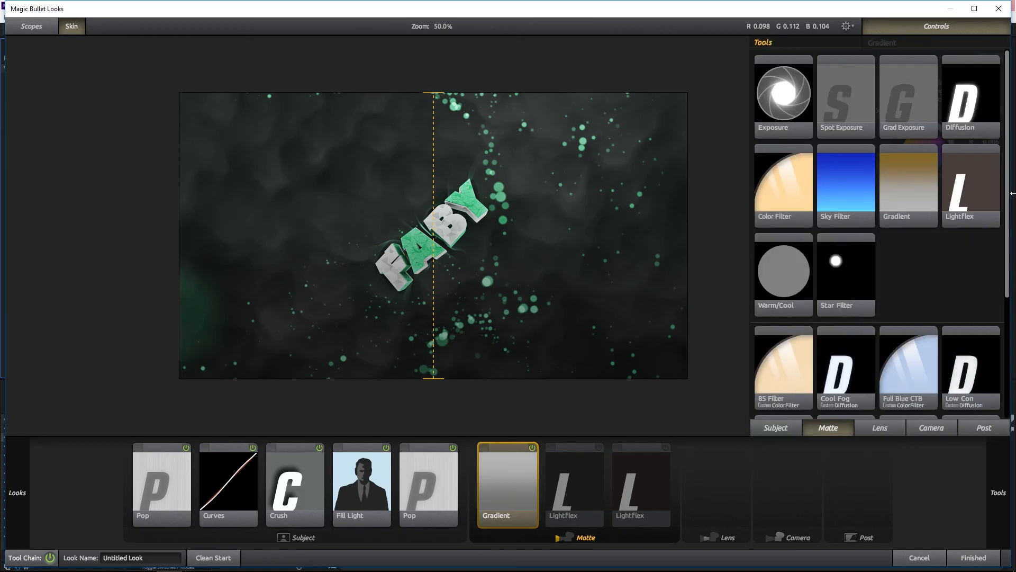
pyautogui.click(982, 99)
pyautogui.click(967, 62)
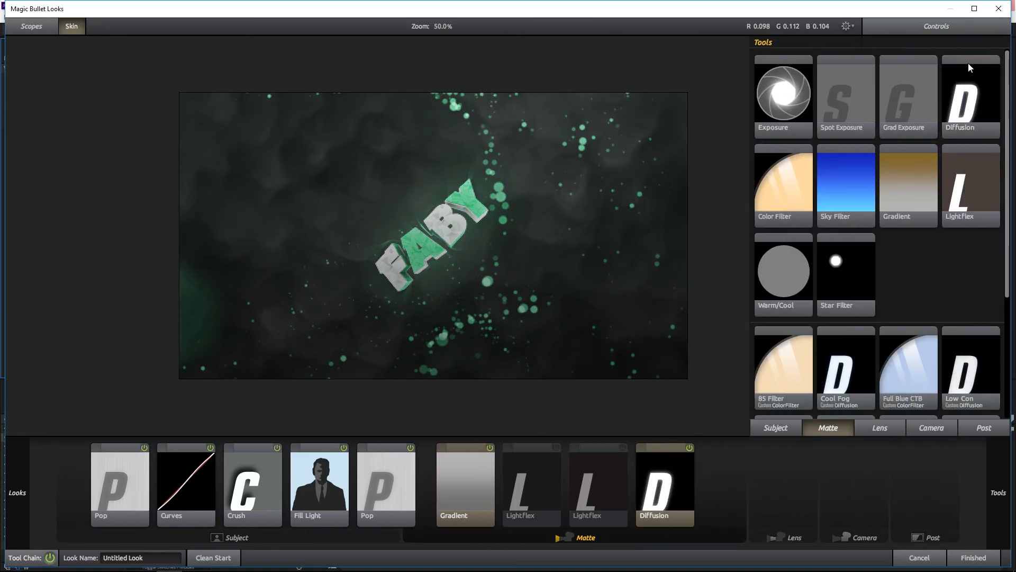
pyautogui.click(980, 95)
# Step: Give the middle Diffusion tool a green color (R 0.235, G 0.999, B 0.774), Size 75.68% and Grade 2.75, and adjust its glow and highlight settings
pyautogui.click(663, 476)
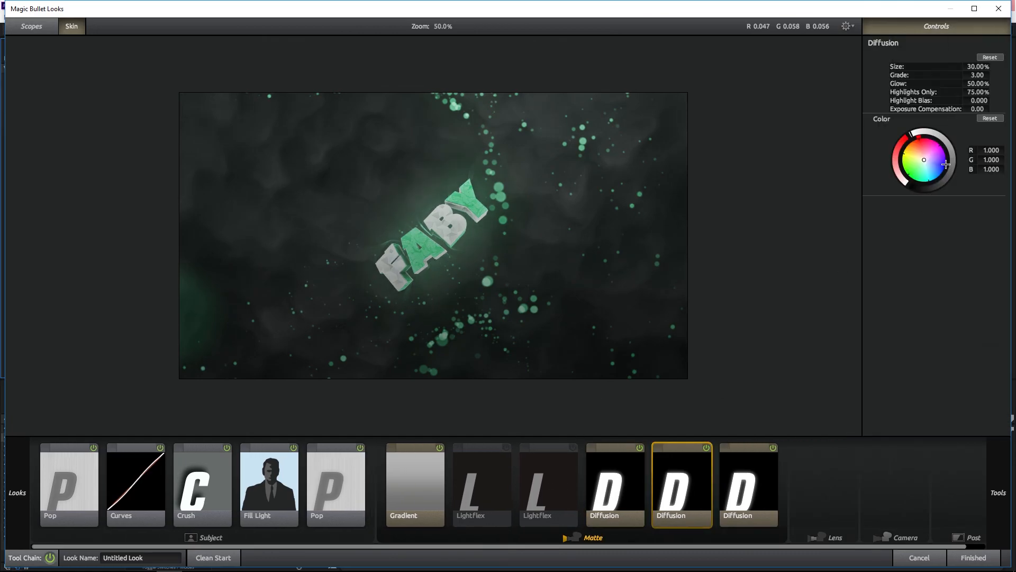
pyautogui.click(923, 180)
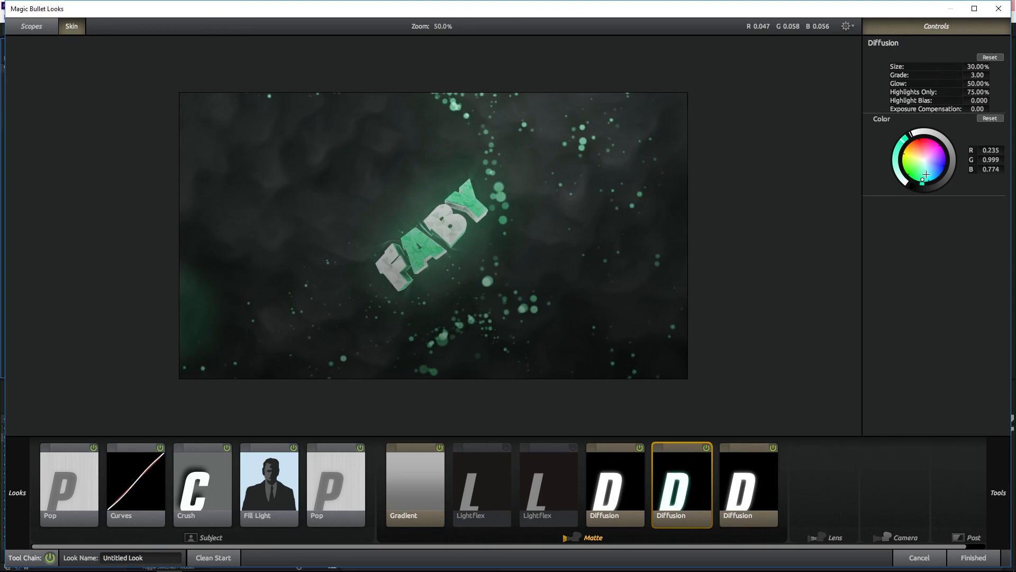
pyautogui.moveTo(977, 66); pyautogui.dragTo(991, 66)
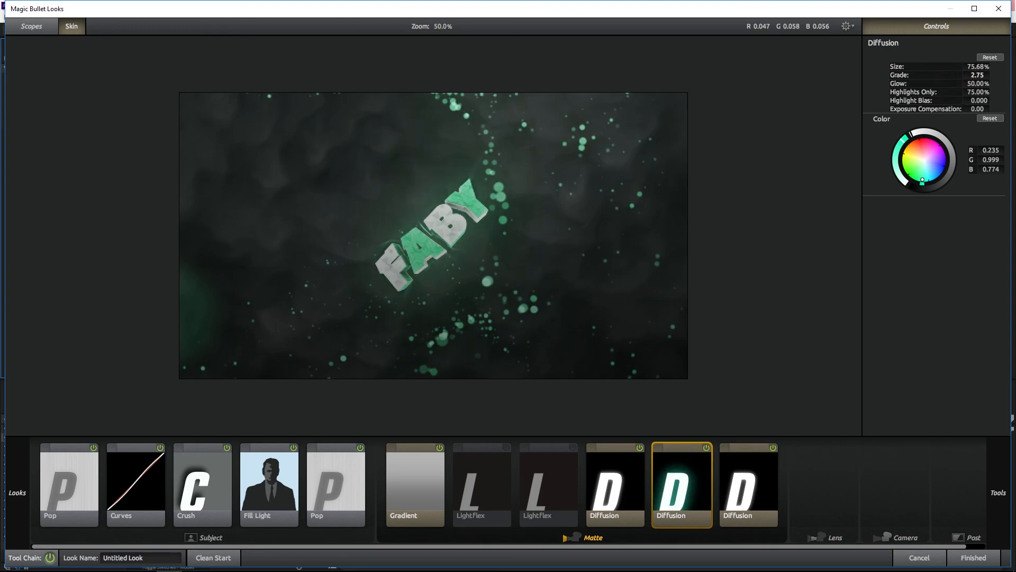
pyautogui.moveTo(977, 84)
pyautogui.mouseDown()
pyautogui.moveTo(987, 85)
pyautogui.moveTo(969, 91)
pyautogui.moveTo(979, 100)
pyautogui.mouseUp()
# Step: Tint the last Diffusion tool green and set Size 162.40%, Grade 2.75, Glow 62.00%, Highlights Only 71.00% and Highlight Bias +0.048
pyautogui.click(740, 494)
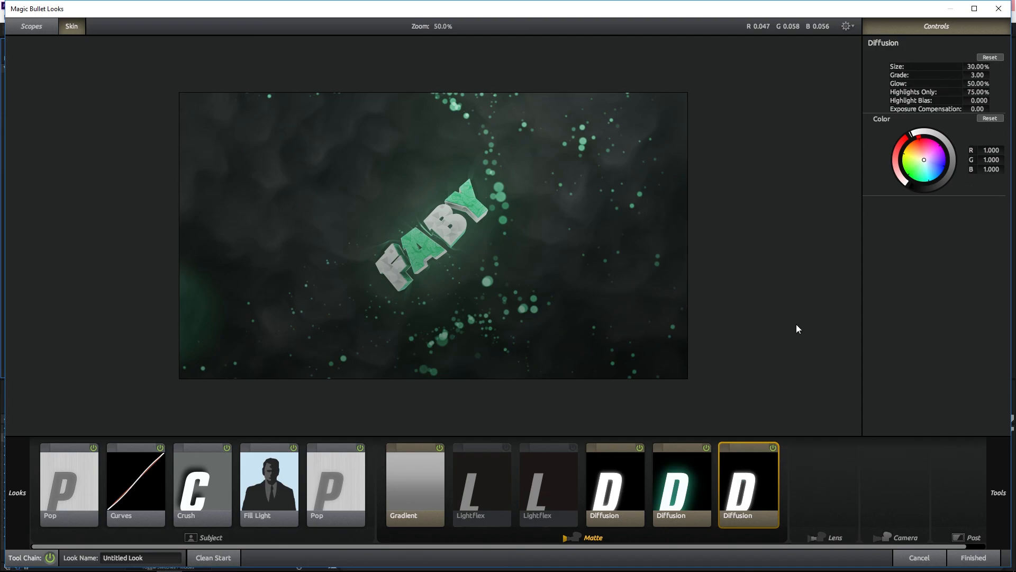
pyautogui.moveTo(927, 175); pyautogui.dragTo(921, 179)
pyautogui.moveTo(978, 67); pyautogui.dragTo(982, 100)
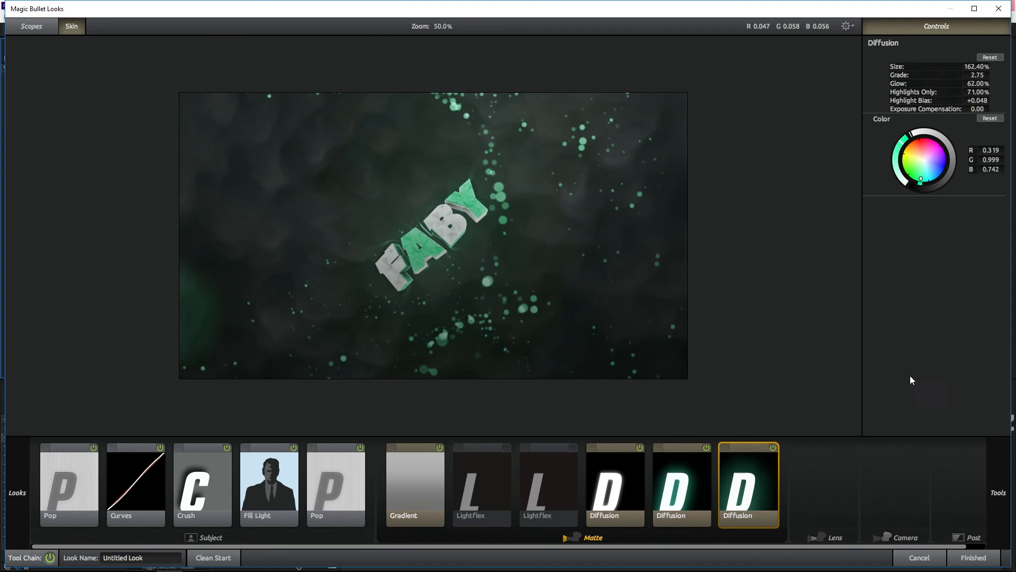
# Step: Turn both Lightflex tools in the Matte stage back on
pyautogui.click(506, 448)
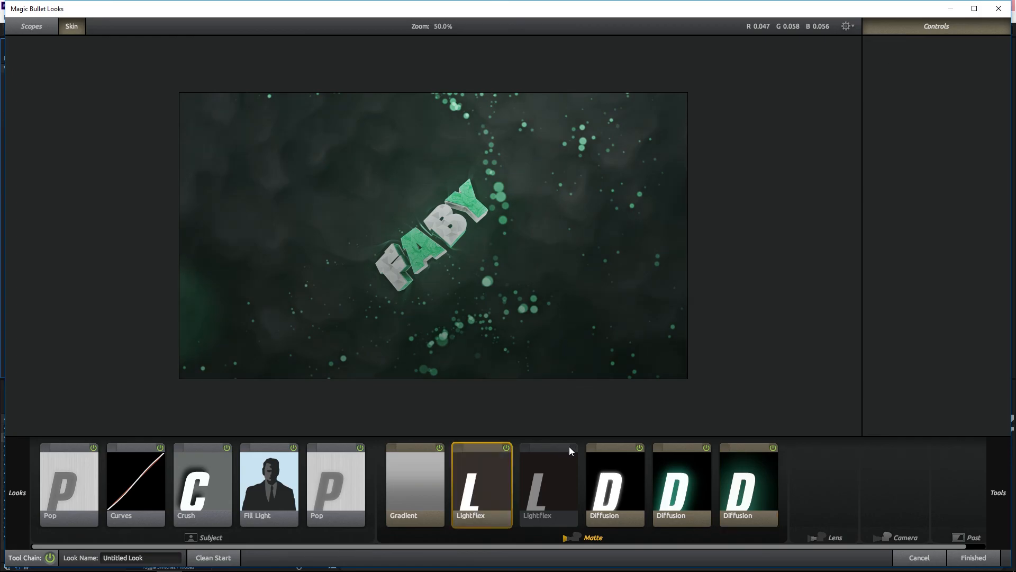
pyautogui.click(571, 447)
# Step: Add the Star Filter to the Matte stage with a green color (R 0.253, G 1.000, B 0.790) and Size 20%
pyautogui.moveTo(1008, 316)
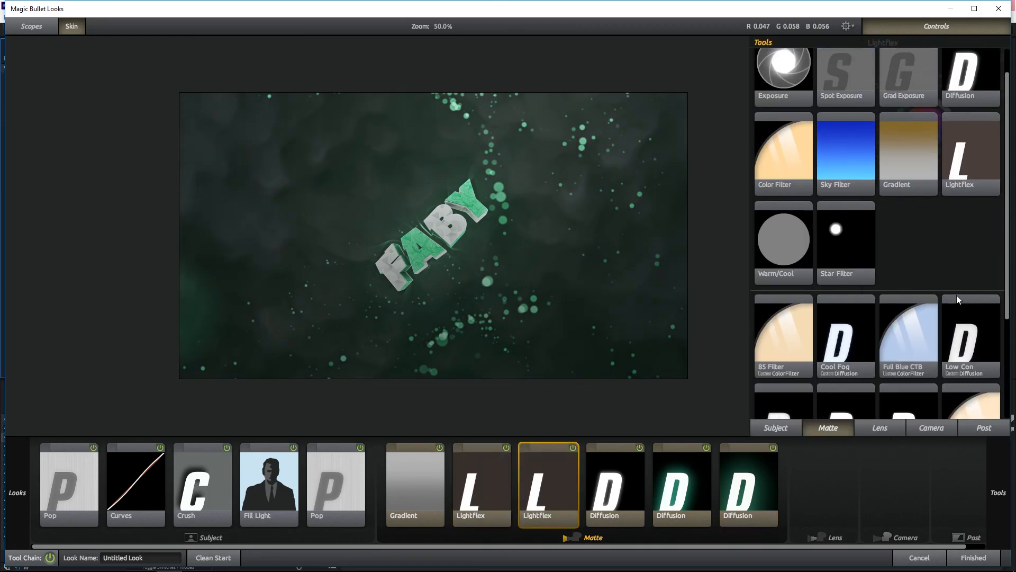
pyautogui.click(826, 247)
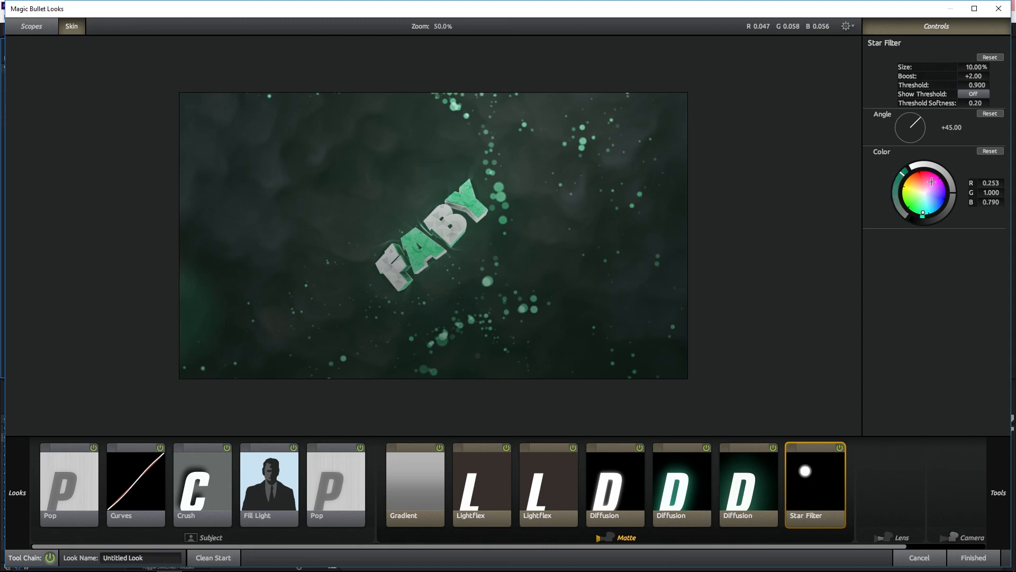
pyautogui.click(974, 76)
pyautogui.click(975, 67)
pyautogui.press('Delete')
pyautogui.write('2')
pyautogui.press('Return')
# Step: Lower the Star Filter's Threshold to 0.000 and set its Boost to -4
pyautogui.moveTo(977, 84); pyautogui.dragTo(926, 85)
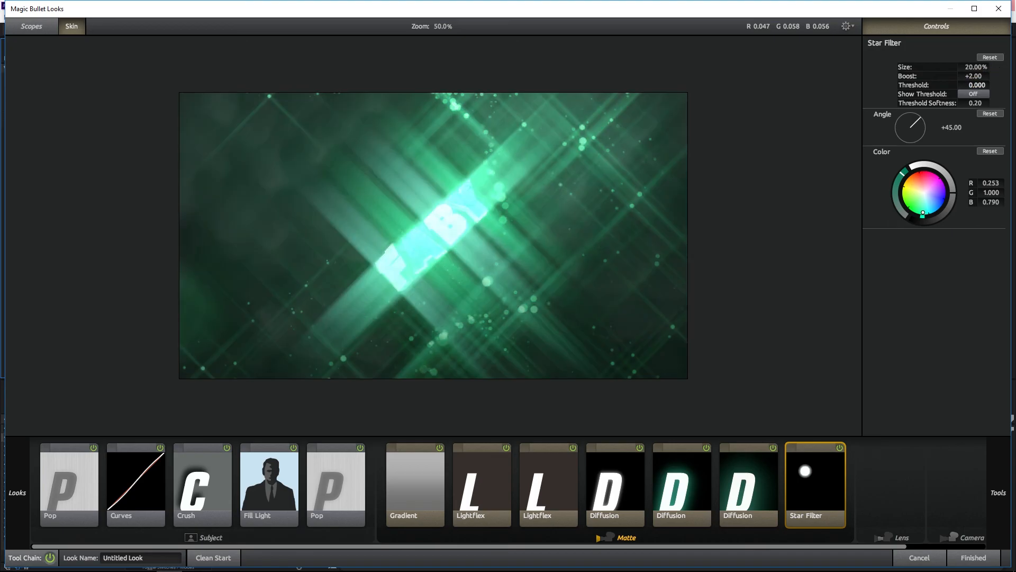
pyautogui.click(976, 77)
pyautogui.write('-4')
pyautogui.press('Return')
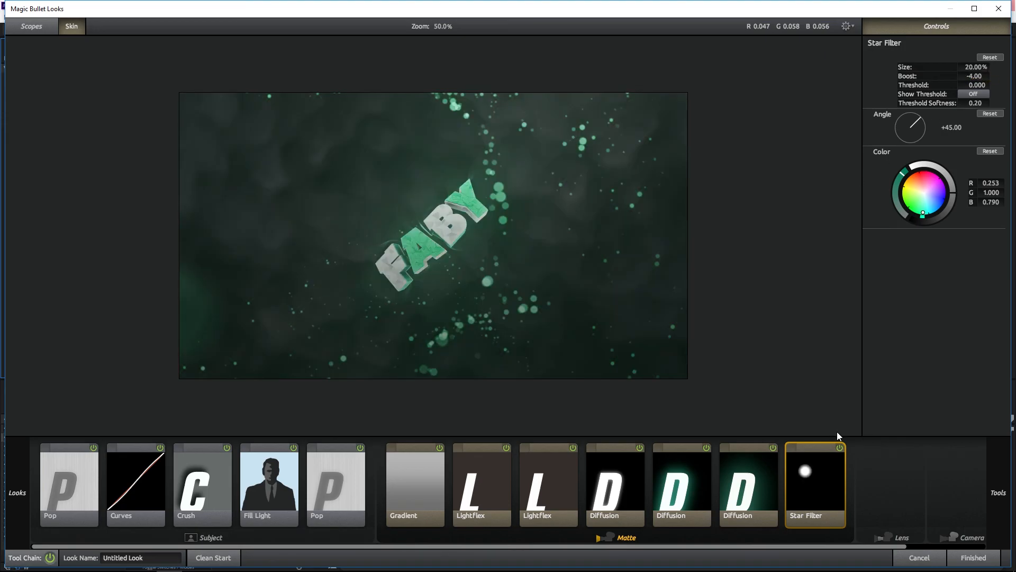
# Step: Switch the Star Filter off and on repeatedly to compare its effect on the image
pyautogui.click(841, 449)
pyautogui.click(840, 449)
pyautogui.click(841, 449)
pyautogui.click(840, 448)
pyautogui.click(841, 449)
pyautogui.click(840, 449)
pyautogui.click(842, 449)
pyautogui.click(842, 449)
pyautogui.click(842, 449)
pyautogui.click(843, 450)
# Step: Add the Vignette tool to the Lens stage and reshape its ellipse to Radius 0.546 and Aspect 1.818
pyautogui.click(873, 466)
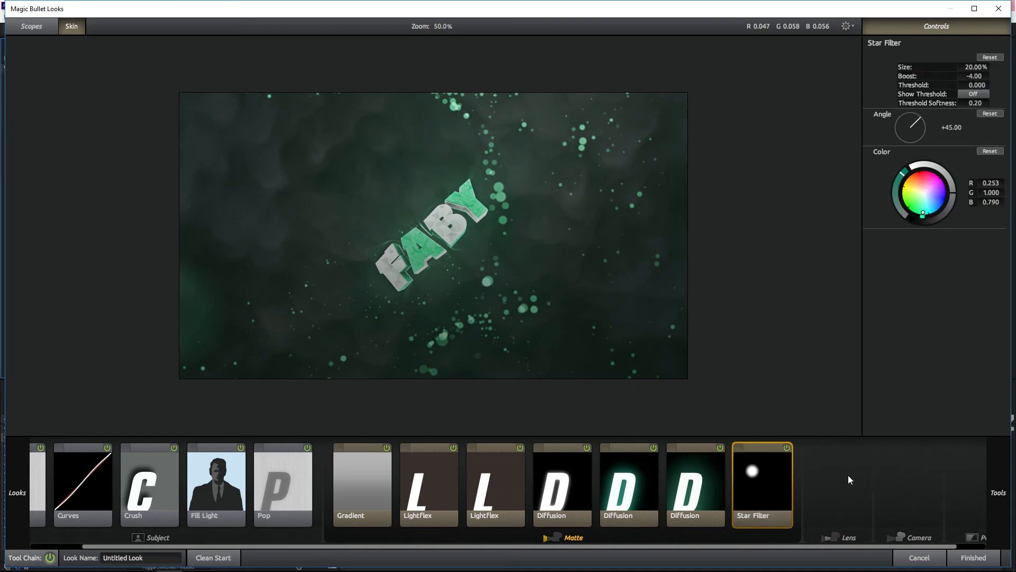
pyautogui.moveTo(1011, 340)
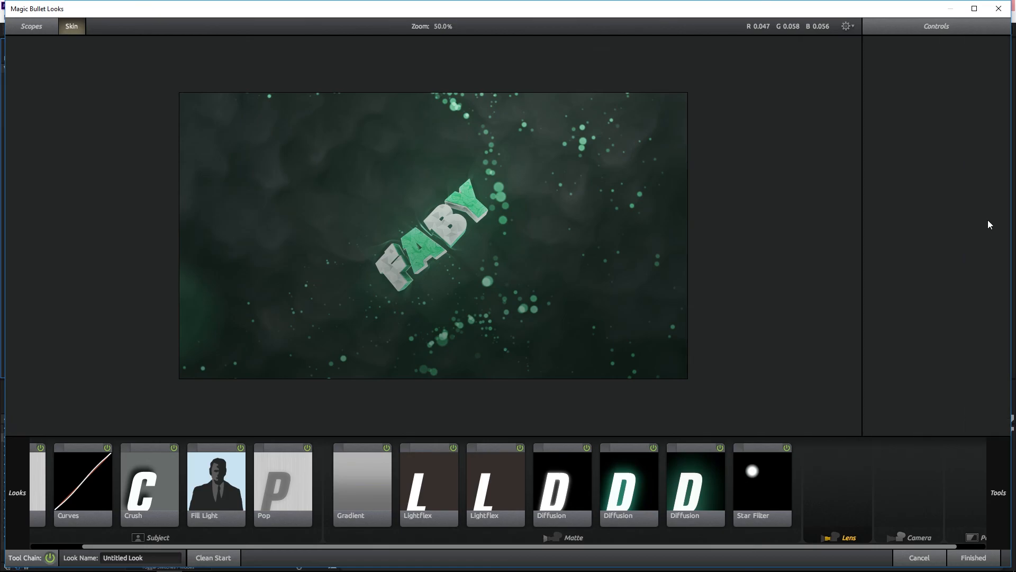
pyautogui.moveTo(1010, 223)
pyautogui.click(979, 106)
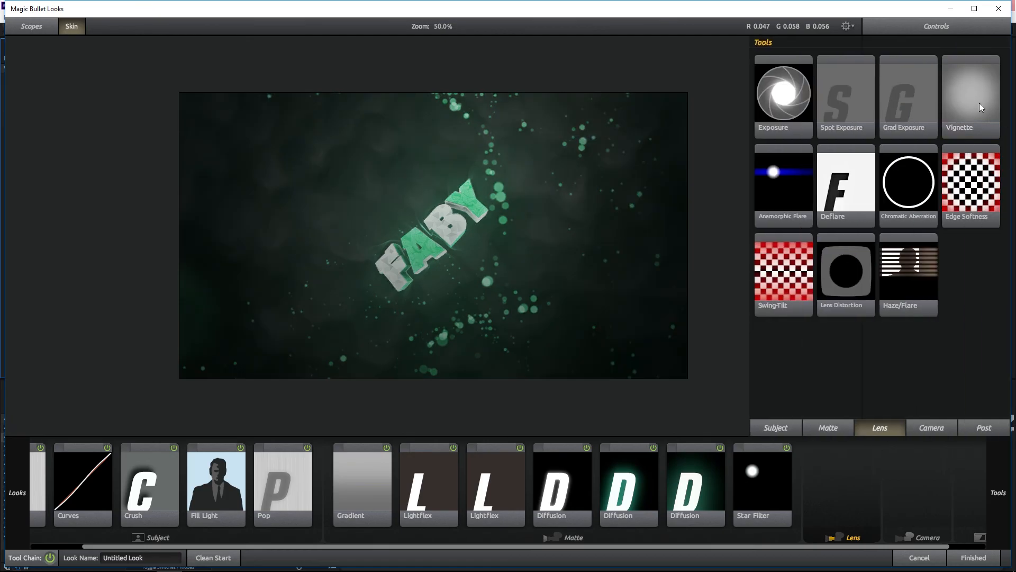
pyautogui.scroll(-1, 551, 170)
pyautogui.moveTo(435, 94); pyautogui.dragTo(434, 156)
pyautogui.scroll(1, 504, 232)
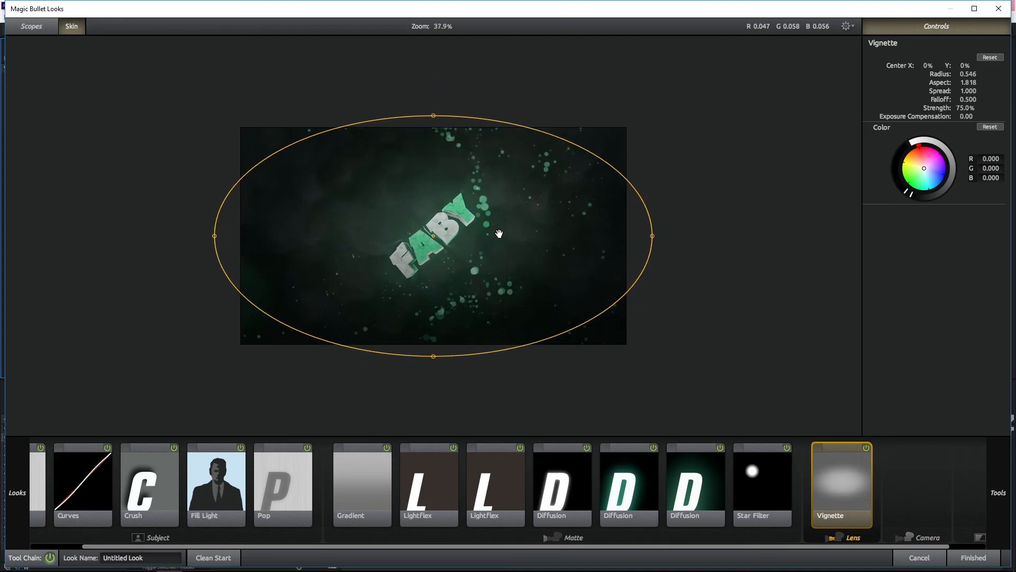
# Step: Add the Edge Softness tool to the Lens stage and raise its Spread to 0.995
pyautogui.moveTo(687, 163); pyautogui.dragTo(757, 144)
pyautogui.scroll(-1, 761, 179)
pyautogui.moveTo(1009, 329)
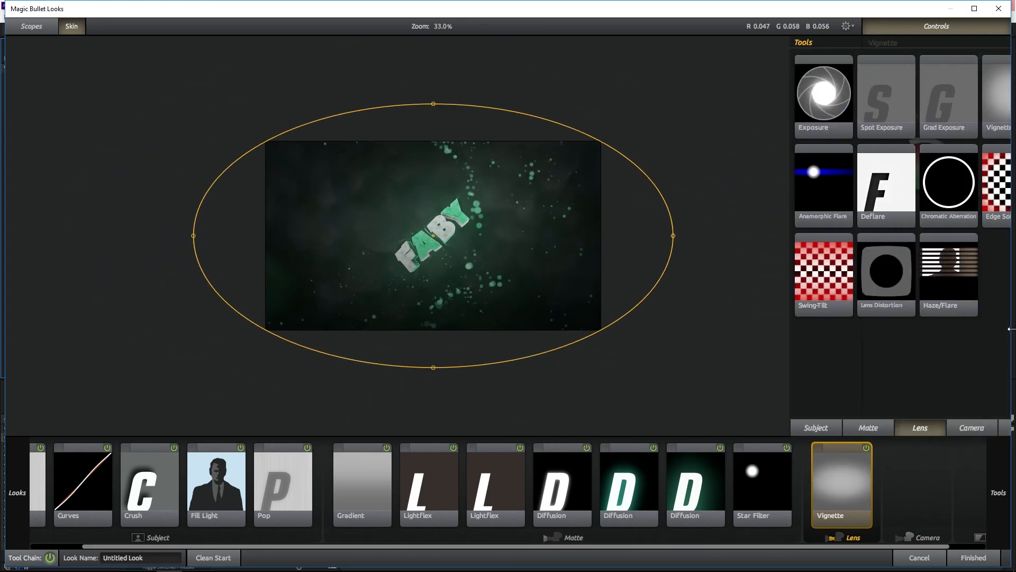
pyautogui.moveTo(968, 207); pyautogui.dragTo(909, 484)
pyautogui.scroll(2, 592, 200)
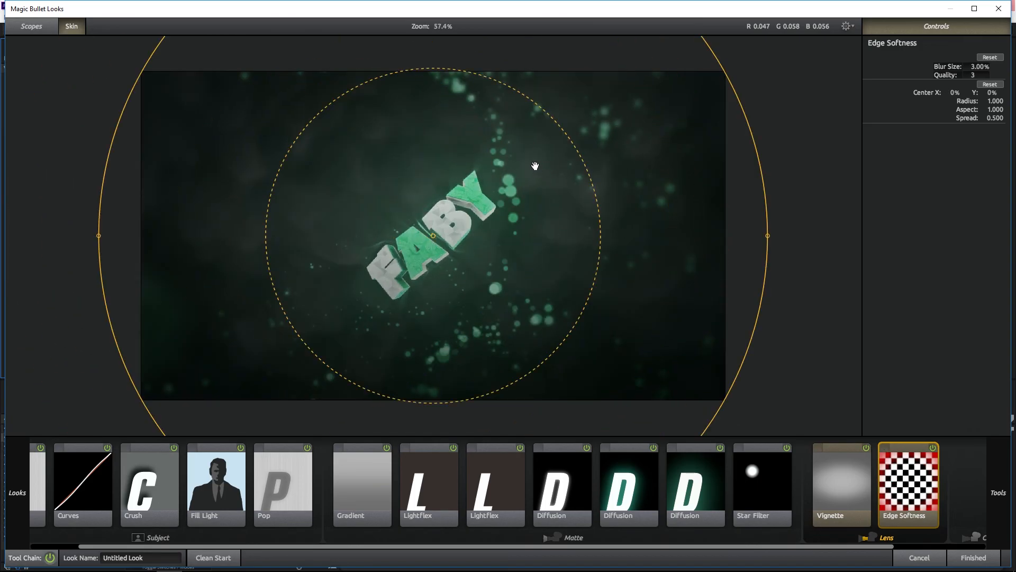
pyautogui.moveTo(571, 154); pyautogui.dragTo(433, 235)
# Step: Set Edge Softness to a Blur Size of 0.60% and a Quality of 1
pyautogui.click(979, 67)
pyautogui.press('BackSpace')
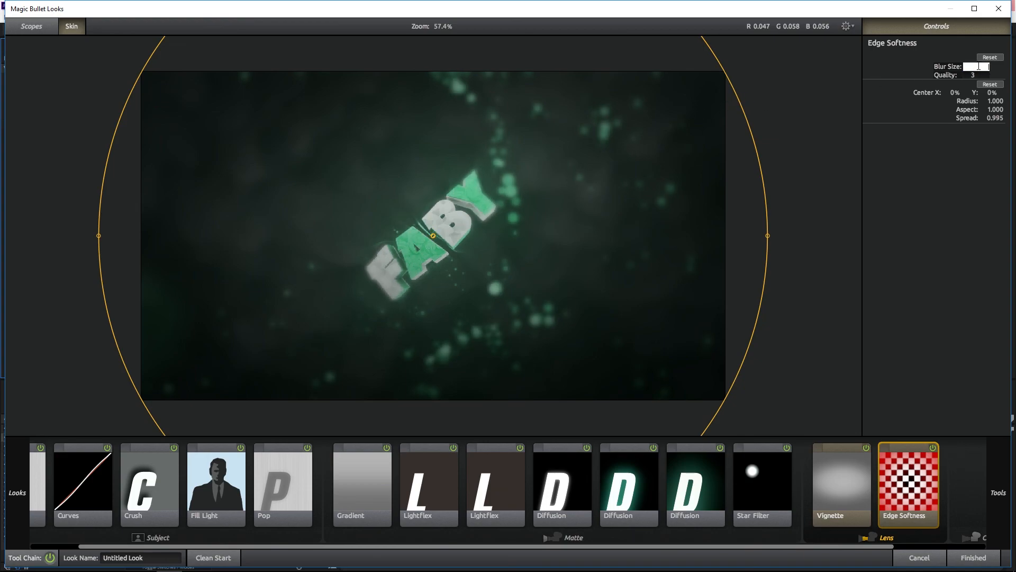
pyautogui.write('0.6')
pyautogui.press('Return')
pyautogui.click(975, 74)
pyautogui.write('2')
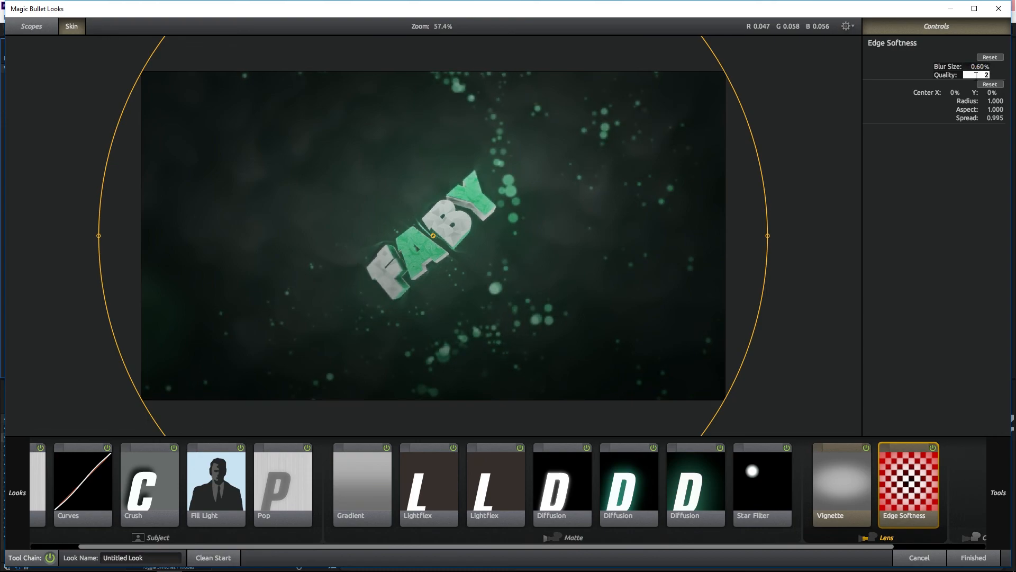
pyautogui.press('Return')
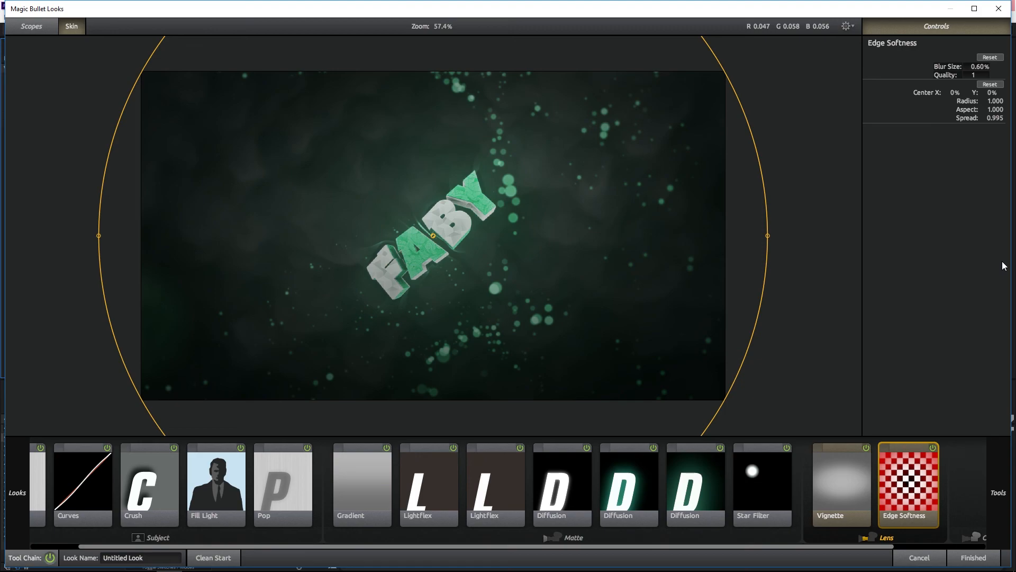
# Step: Reshape the Edge Softness ellipse to Radius 0.768 and Aspect 1.716
pyautogui.scroll(-2, 633, 206)
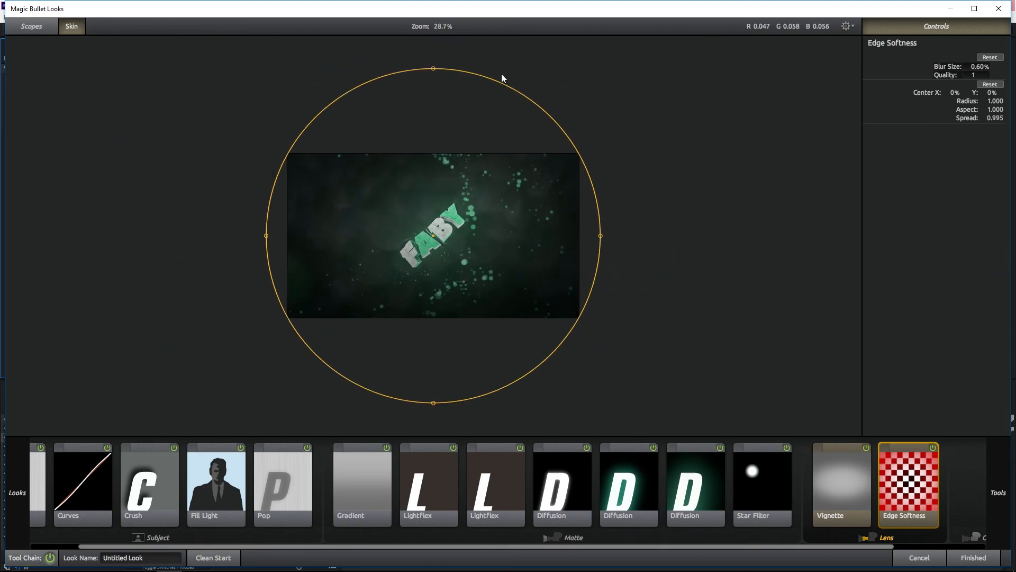
pyautogui.moveTo(429, 76); pyautogui.dragTo(435, 138)
pyautogui.moveTo(556, 164); pyautogui.dragTo(612, 167)
pyautogui.scroll(2, 727, 295)
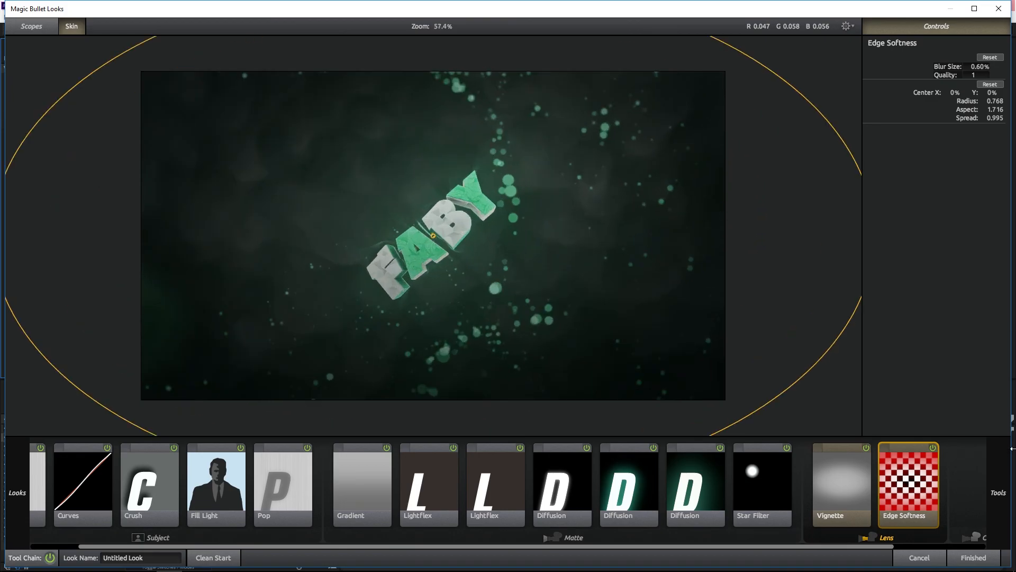
# Step: Add the Lens Distortion tool to the Lens stage with Flatten 0% and Distortion -20%
pyautogui.moveTo(1012, 447)
pyautogui.click(868, 286)
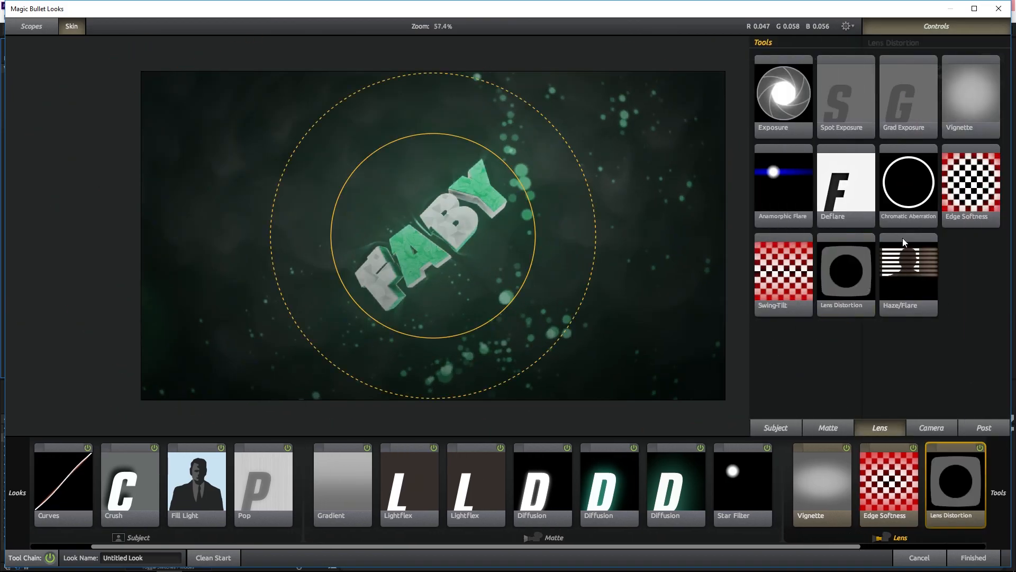
pyautogui.click(977, 76)
pyautogui.write('0')
pyautogui.press('Return')
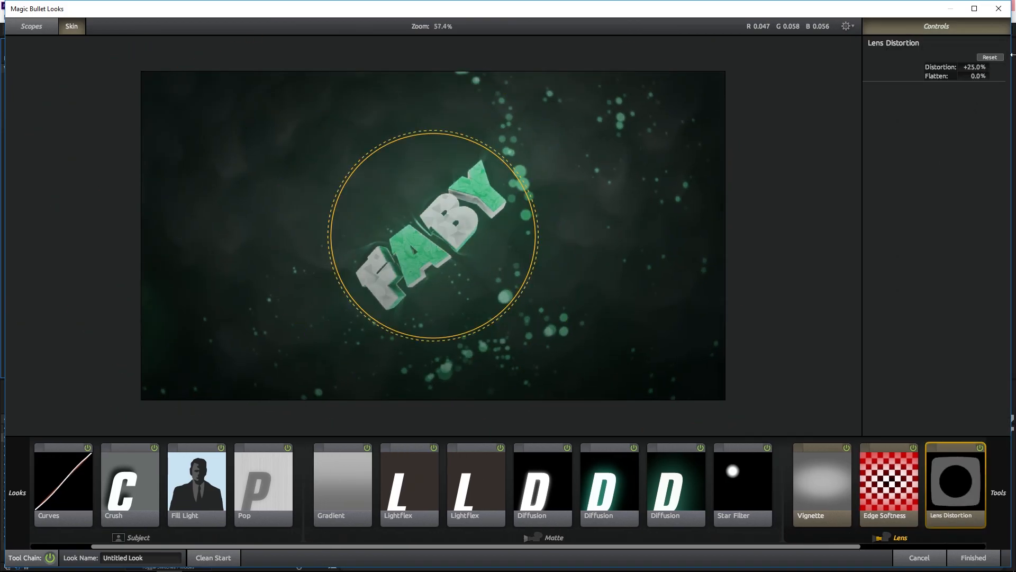
pyautogui.click(974, 66)
pyautogui.write('-20')
pyautogui.press('Return')
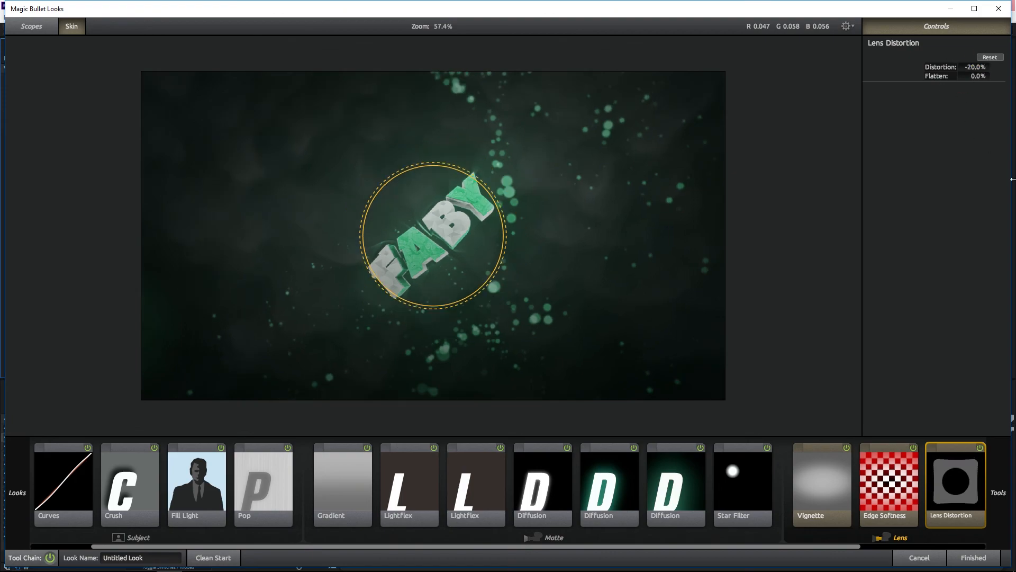
# Step: Add the Anamorphic Flare to the Lens stage with a green color (R 0.246, G 2.000, B 1.231), Threshold 0.000 and Boost -4
pyautogui.moveTo(1012, 211)
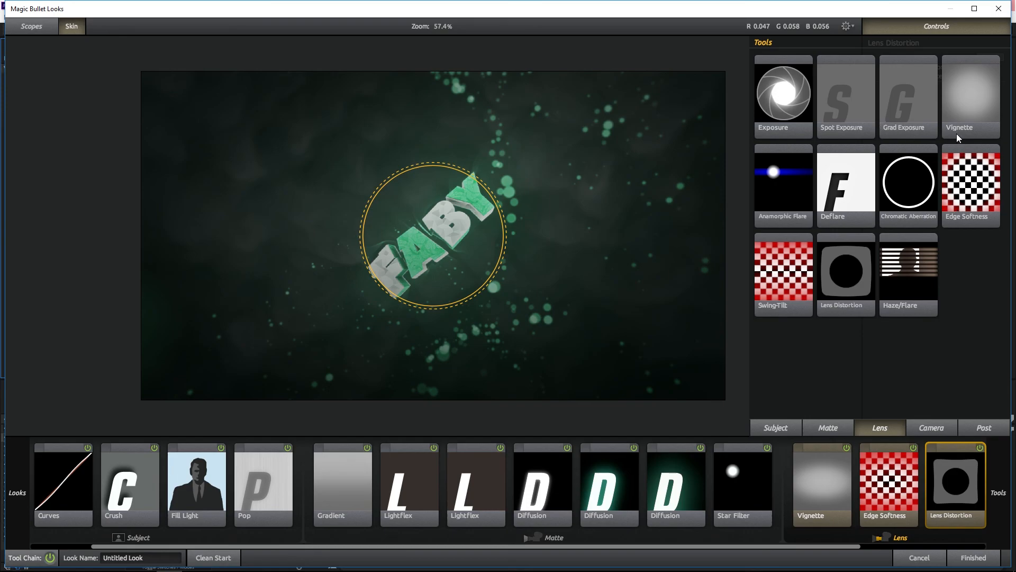
pyautogui.doubleClick(810, 188)
pyautogui.moveTo(932, 189); pyautogui.dragTo(919, 194)
pyautogui.moveTo(979, 85); pyautogui.dragTo(969, 82)
pyautogui.click(975, 77)
pyautogui.write('-4')
pyautogui.press('Return')
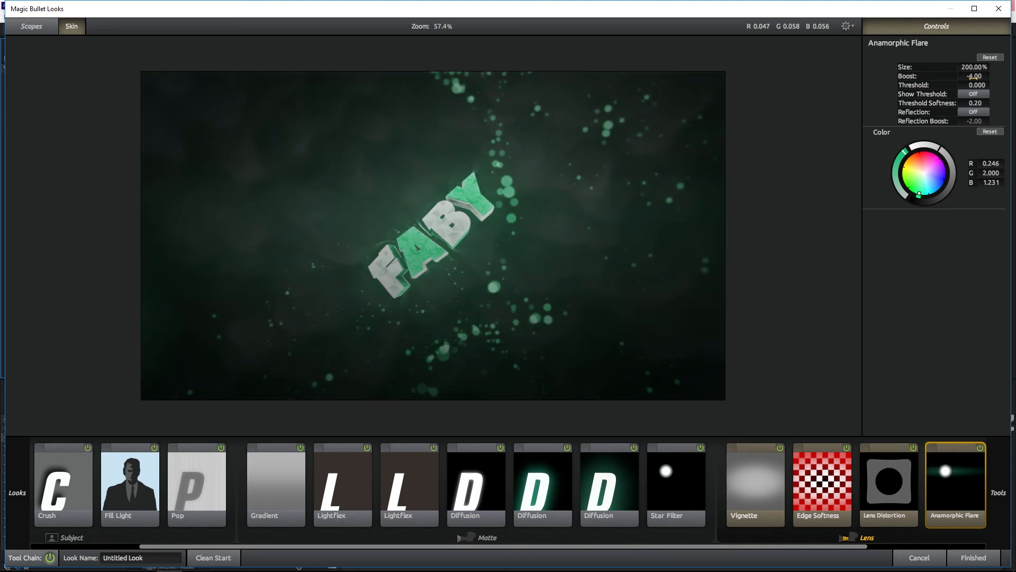
# Step: Compare the image with the Anamorphic Flare off and on, and set its Size to 75%
pyautogui.click(980, 447)
pyautogui.click(980, 447)
pyautogui.click(979, 447)
pyautogui.click(980, 447)
pyautogui.click(972, 67)
pyautogui.press('BackSpace')
pyautogui.write('75')
pyautogui.press('Return')
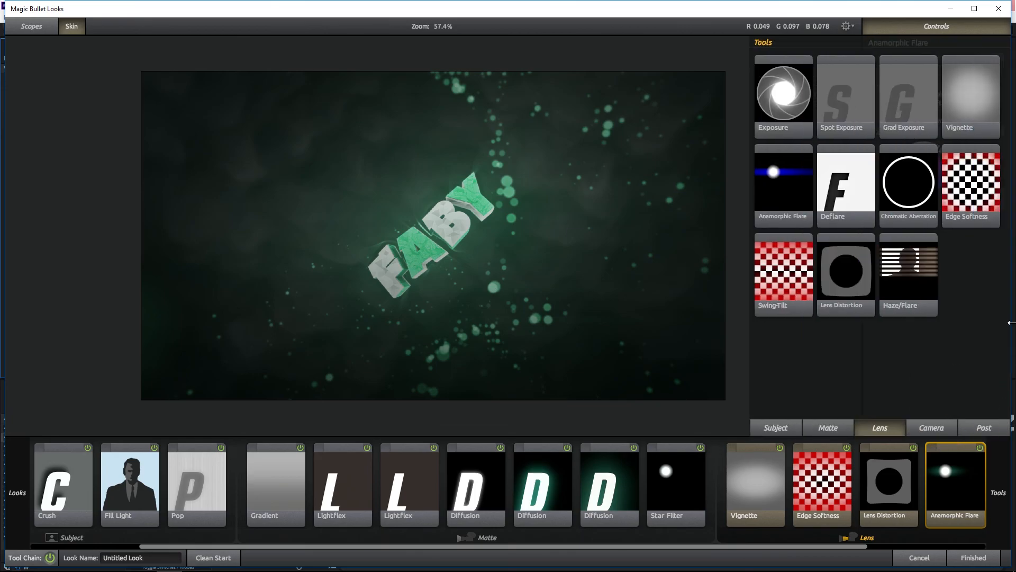
# Step: Add the 3-Strip Process tool to the Camera stage and set its Strength to -2%
pyautogui.scroll(-3, 798, 468)
pyautogui.click(894, 520)
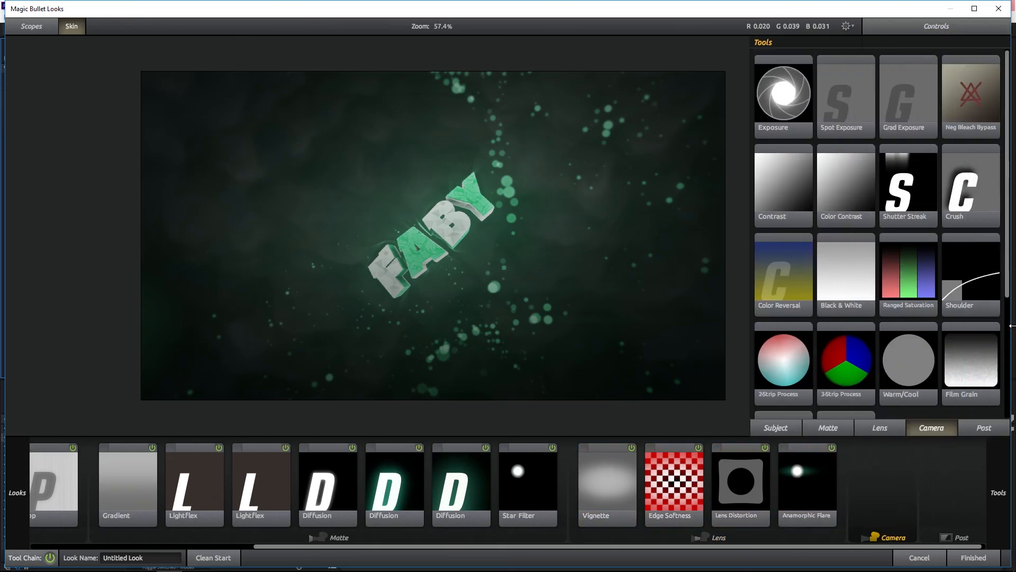
pyautogui.scroll(-1, 864, 229)
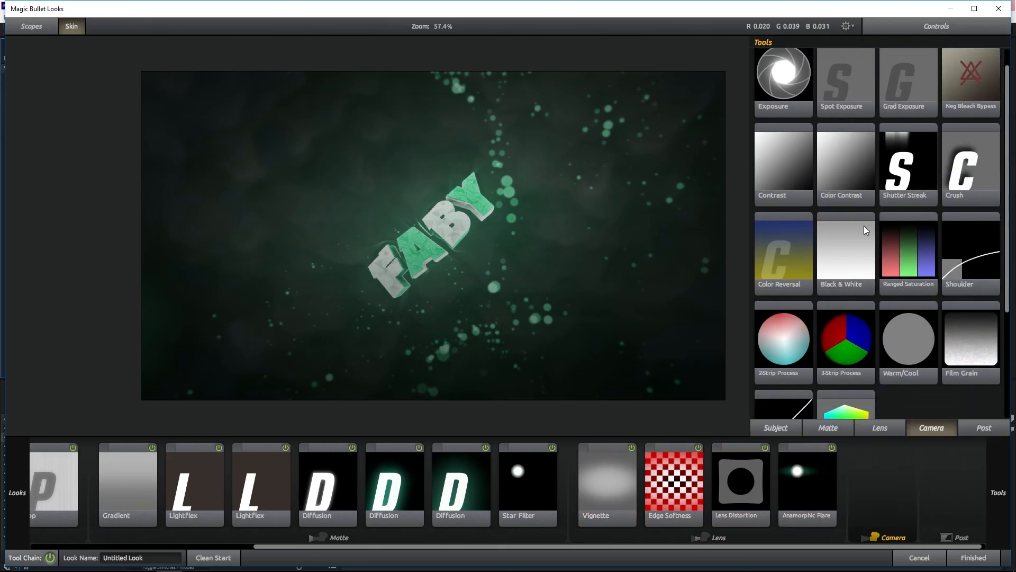
pyautogui.click(837, 314)
pyautogui.click(978, 66)
pyautogui.write('-2')
pyautogui.press('Return')
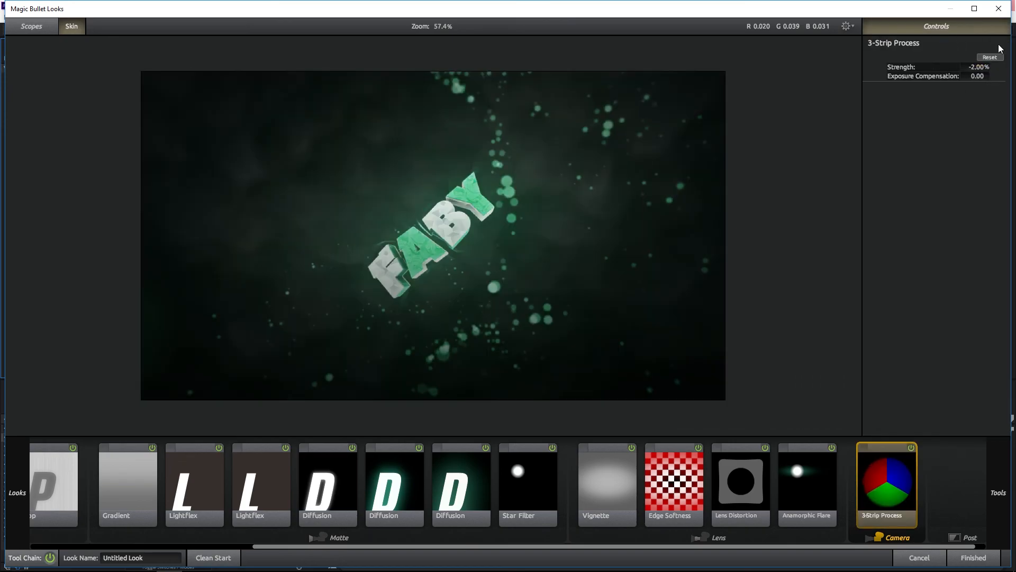
# Step: Add the Warm/Cool tool to the Camera stage and shift its color slightly toward cyan-blue
pyautogui.moveTo(1012, 334)
pyautogui.scroll(-2, 953, 307)
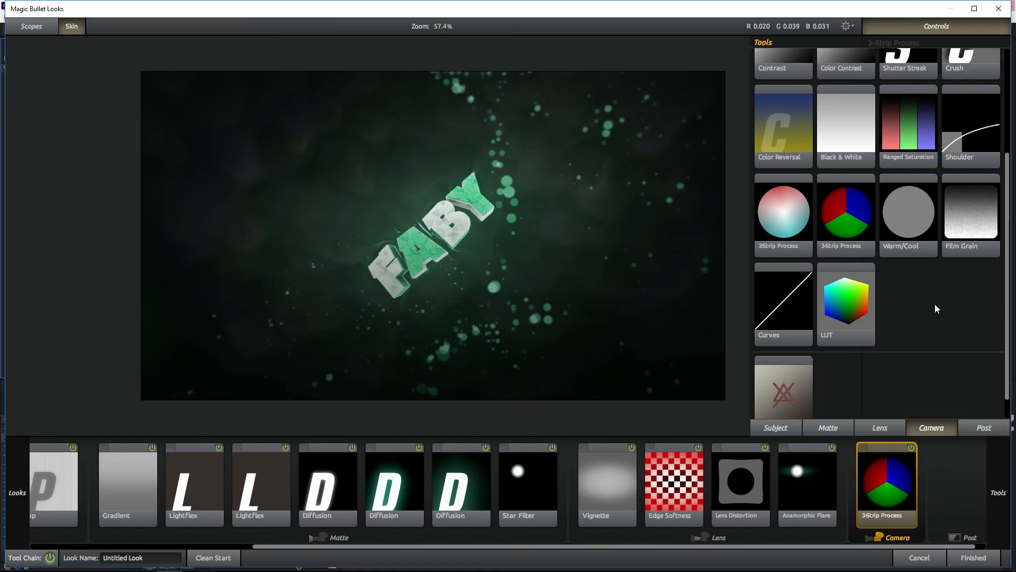
pyautogui.doubleClick(916, 224)
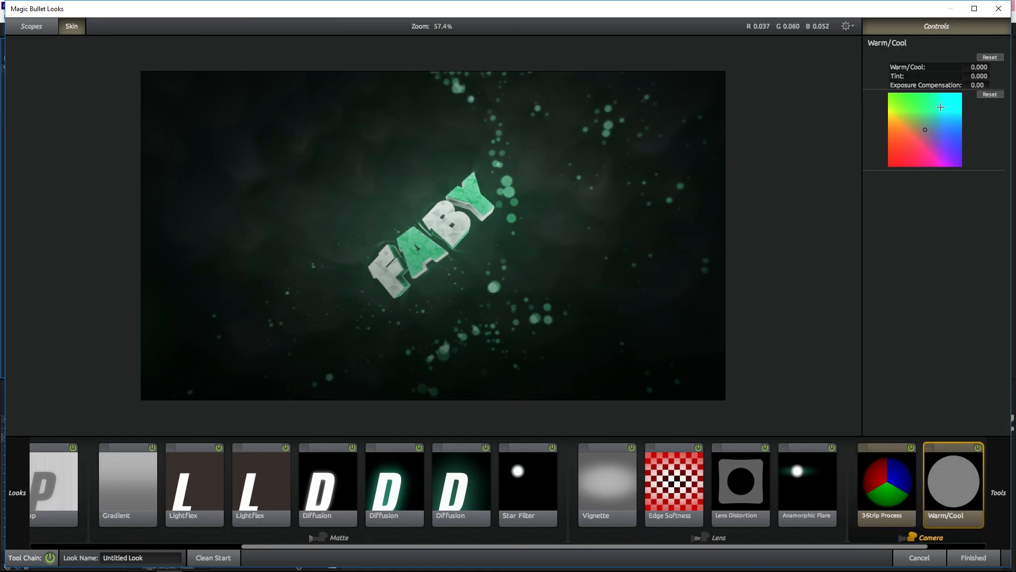
pyautogui.click(931, 127)
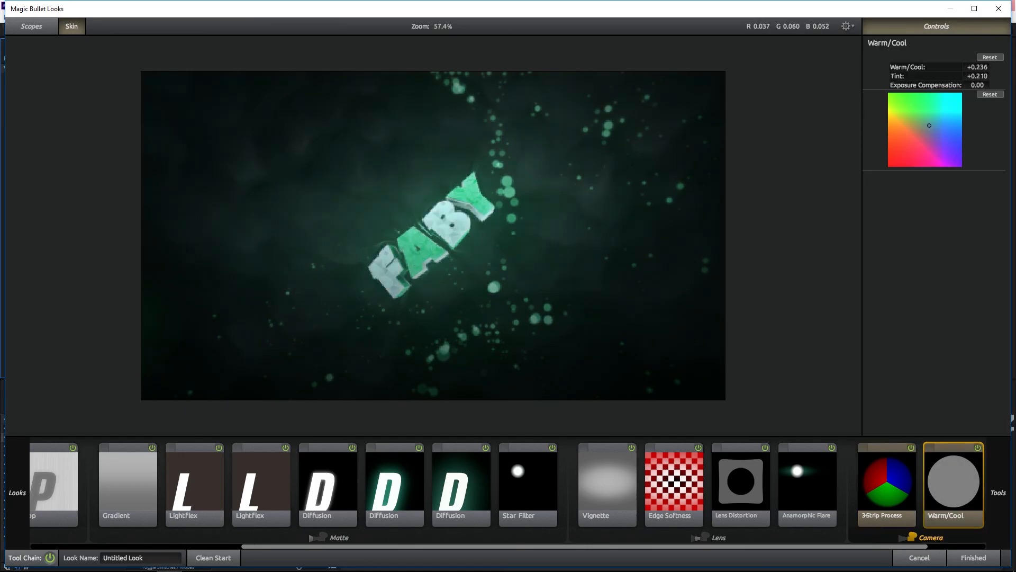
pyautogui.moveTo(928, 124); pyautogui.dragTo(933, 127)
pyautogui.click(932, 125)
# Step: Add the Shoulder tool to the Camera stage
pyautogui.moveTo(1009, 254)
pyautogui.scroll(5, 881, 344)
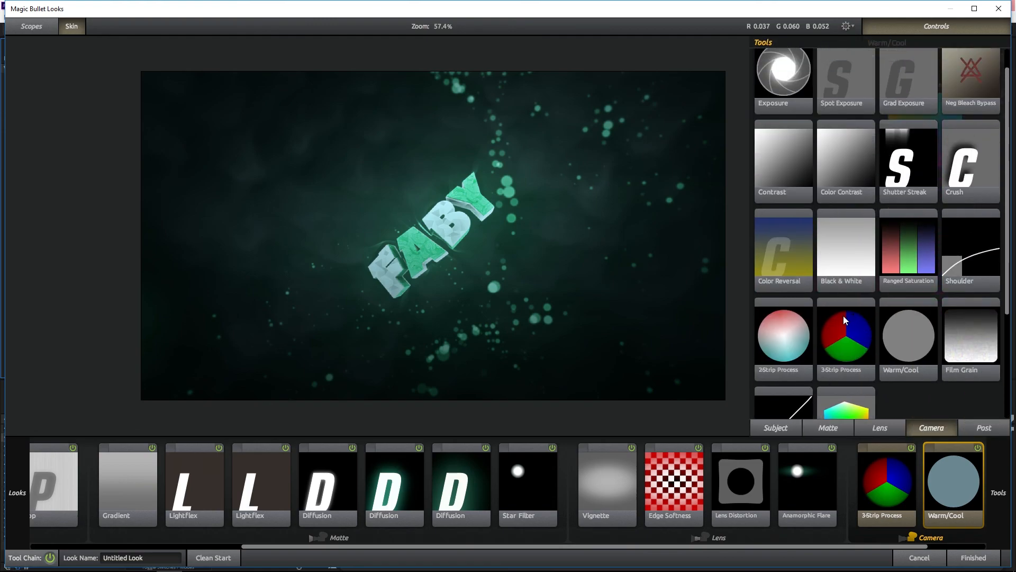
pyautogui.doubleClick(951, 287)
# Step: Try a Curves tool with Contrast -0.120 in the Camera stage, and delete it
pyautogui.moveTo(1008, 331)
pyautogui.scroll(-3, 952, 313)
pyautogui.doubleClick(810, 320)
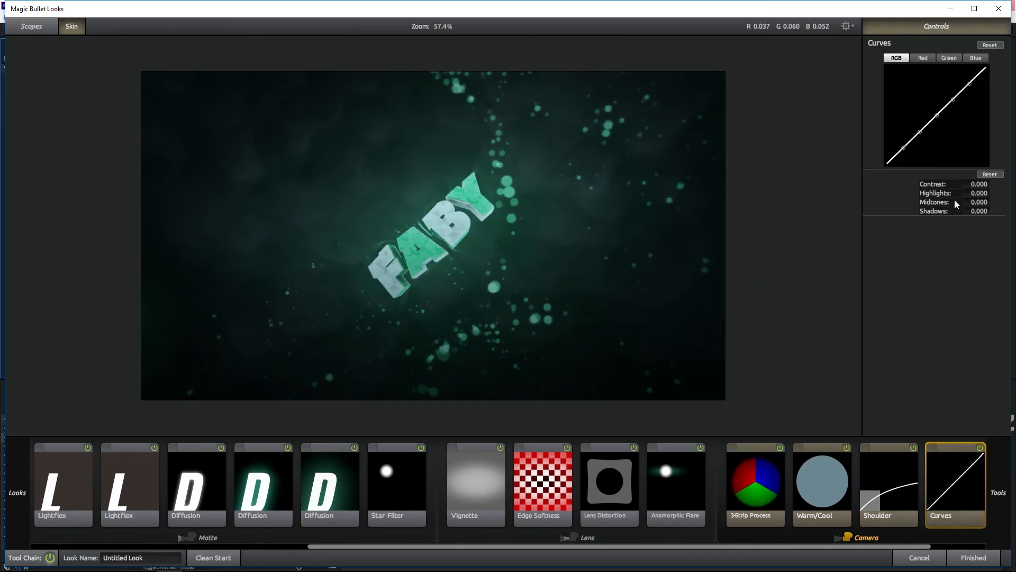
pyautogui.moveTo(979, 184); pyautogui.dragTo(962, 245)
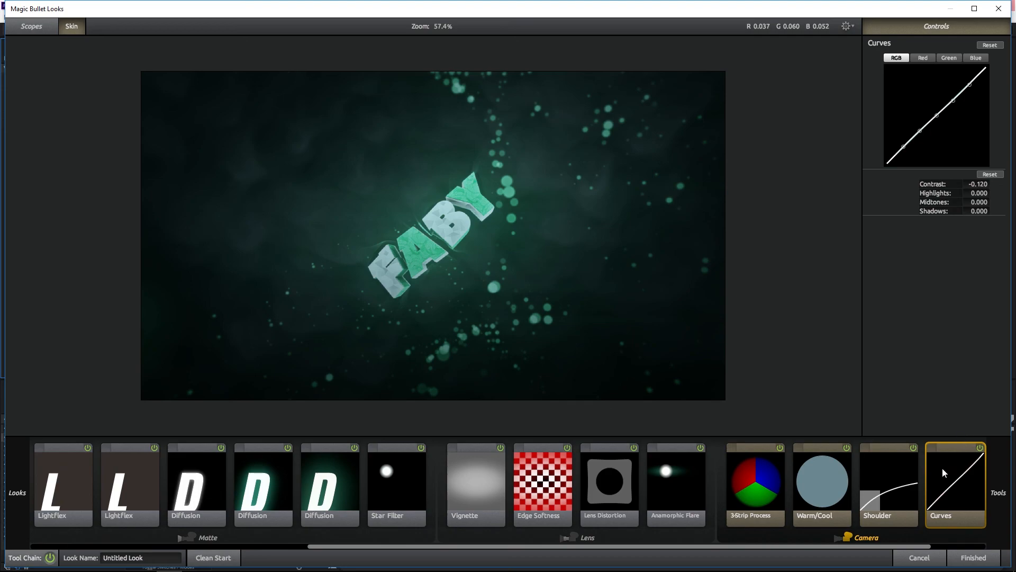
pyautogui.press('Delete')
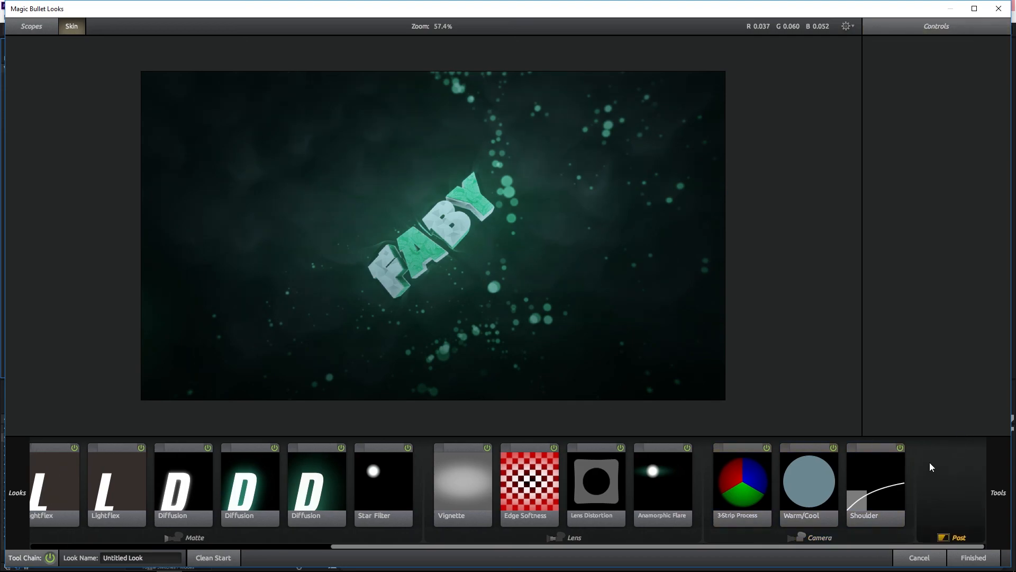
# Step: Add the S Curve tool to the Post stage with its Contrast set to 1.240
pyautogui.moveTo(1011, 296)
pyautogui.scroll(-1, 839, 282)
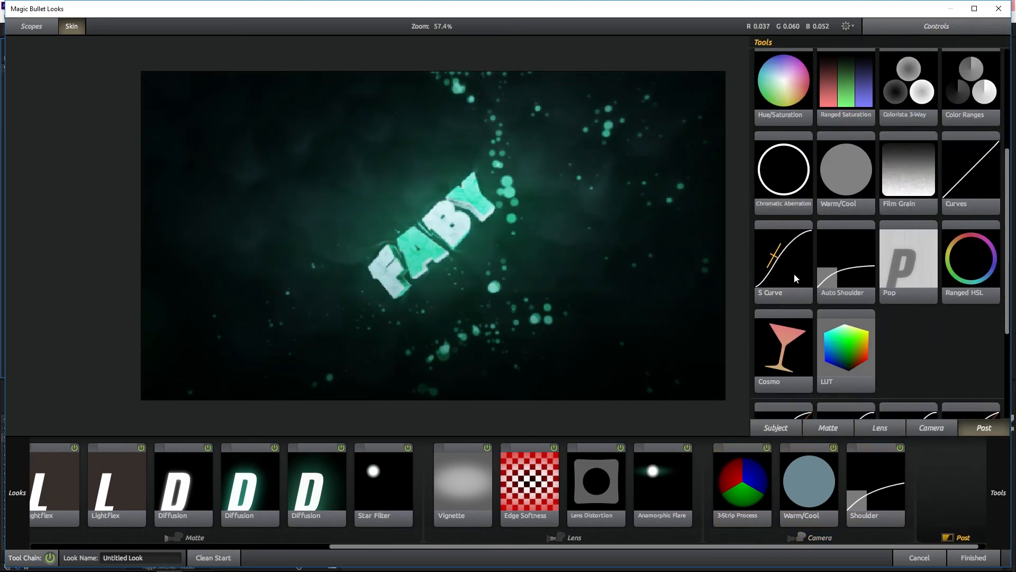
pyautogui.click(795, 275)
pyautogui.moveTo(983, 231); pyautogui.dragTo(983, 231)
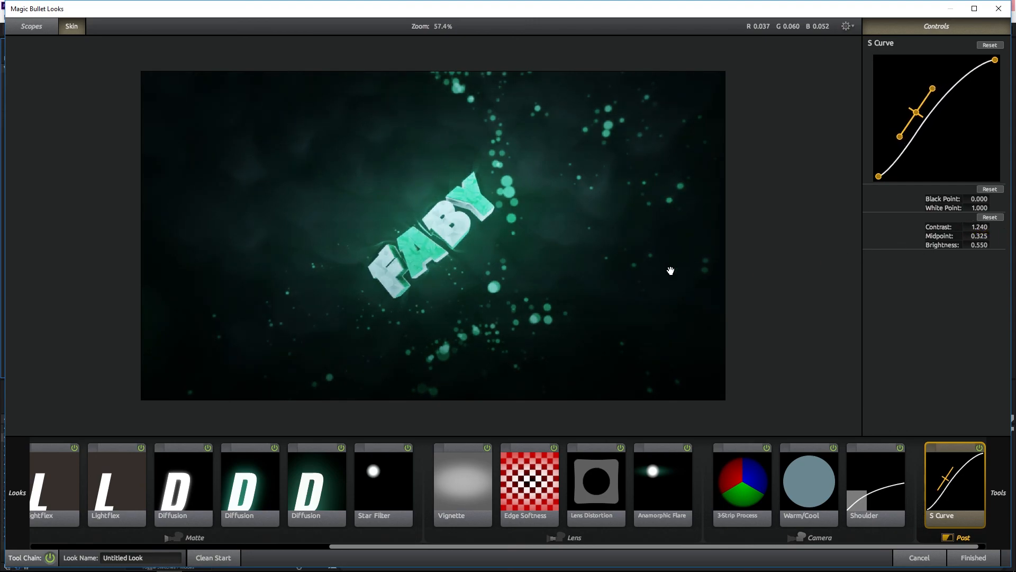
# Step: Add the LUT tool to the Post stage and try the Eos Standard To Mojo and Eos Standard To Cool presets
pyautogui.moveTo(1012, 391)
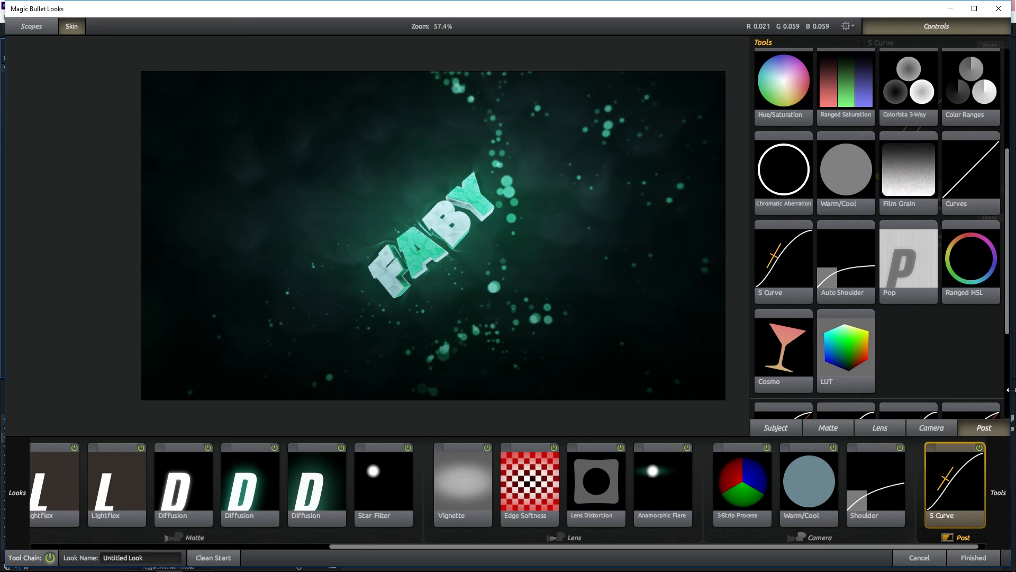
pyautogui.scroll(-1, 917, 296)
pyautogui.doubleClick(846, 306)
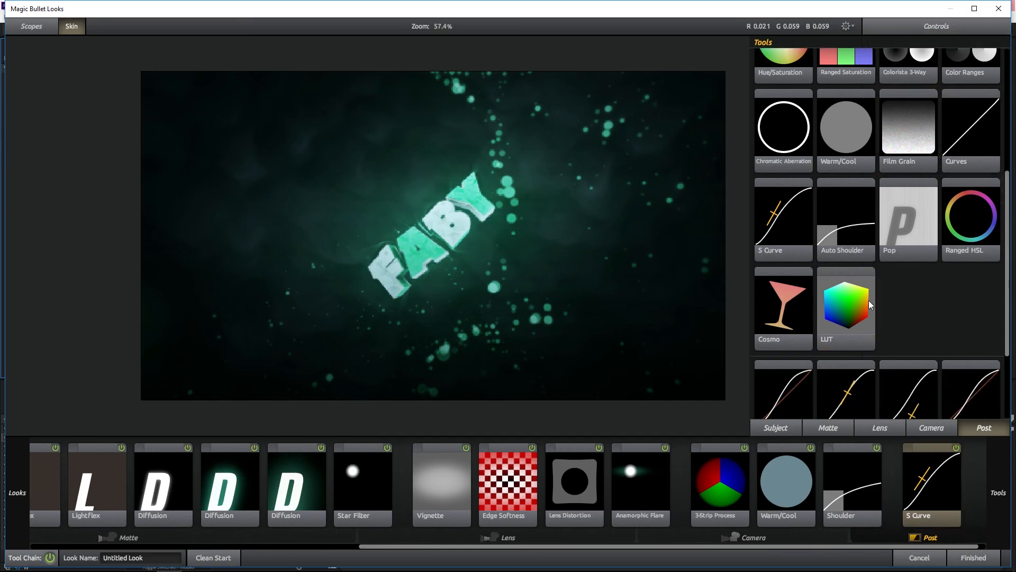
pyautogui.click(972, 64)
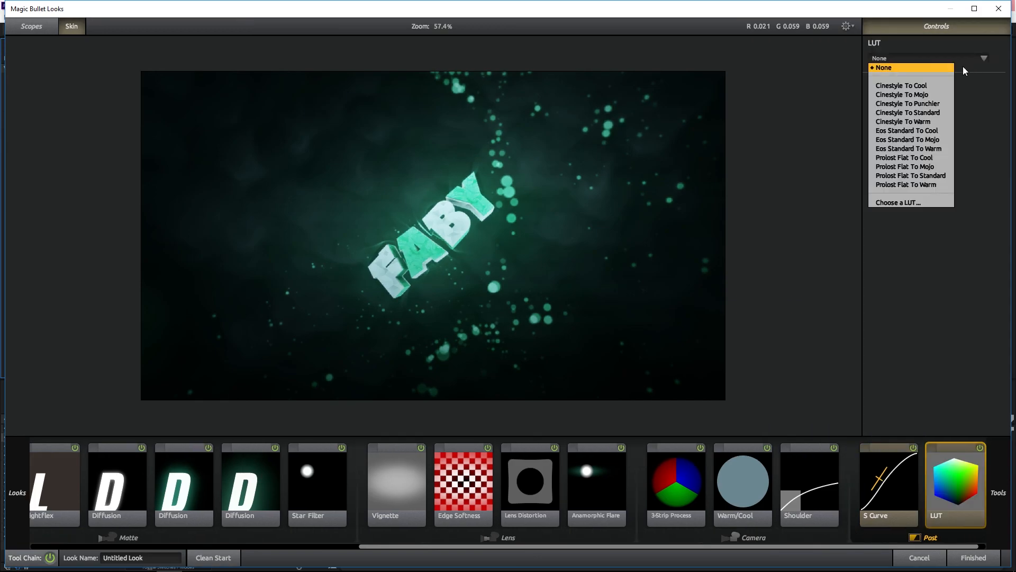
pyautogui.click(941, 141)
pyautogui.click(951, 59)
pyautogui.click(942, 130)
# Step: Try the Prolost Flat To Mojo, Cinestyle To Cool, Eos Standard To Mojo and Eos Standard To Cool presets on the LUT tool
pyautogui.click(948, 62)
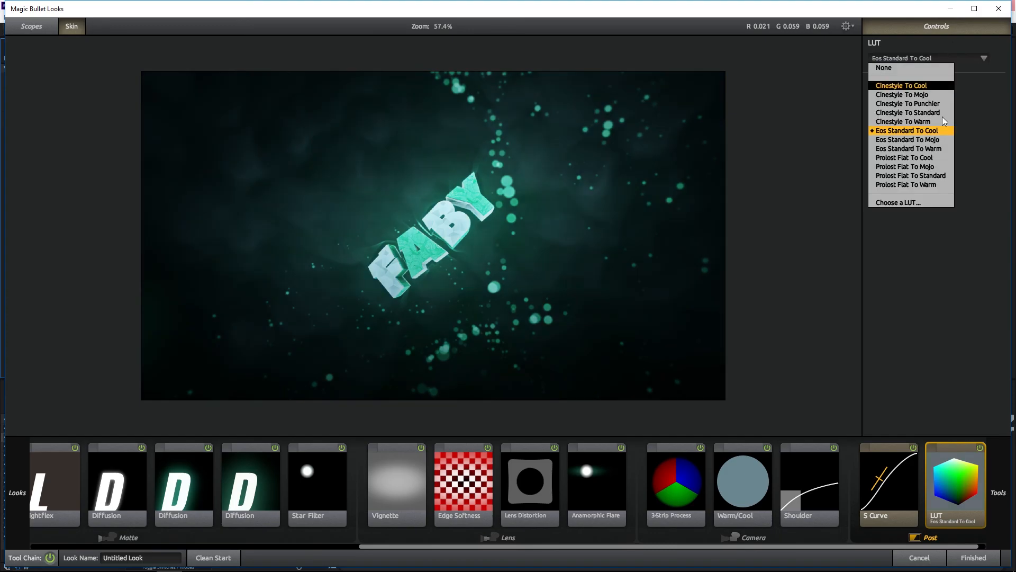
pyautogui.click(944, 166)
pyautogui.click(932, 59)
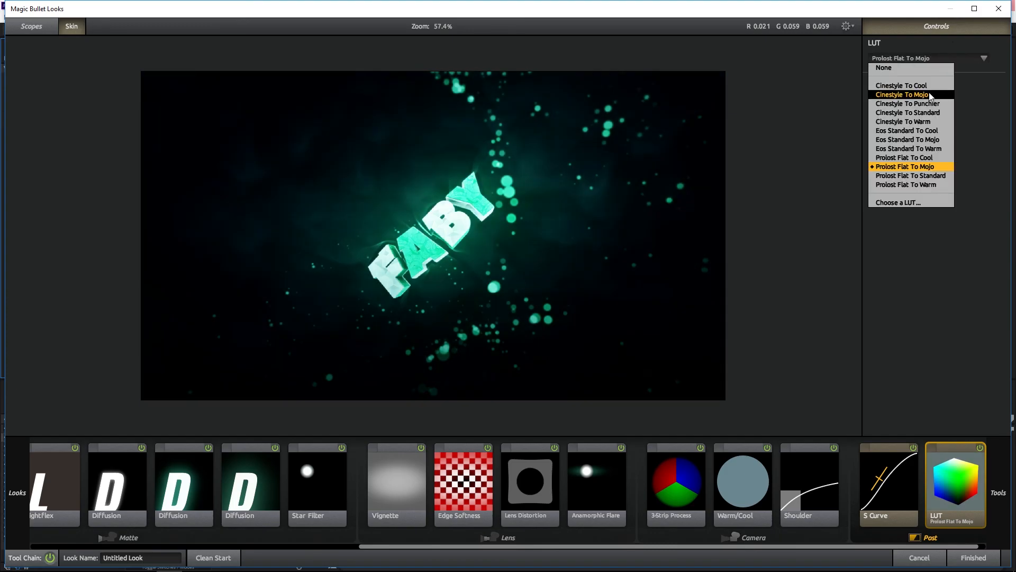
pyautogui.click(934, 84)
pyautogui.click(935, 65)
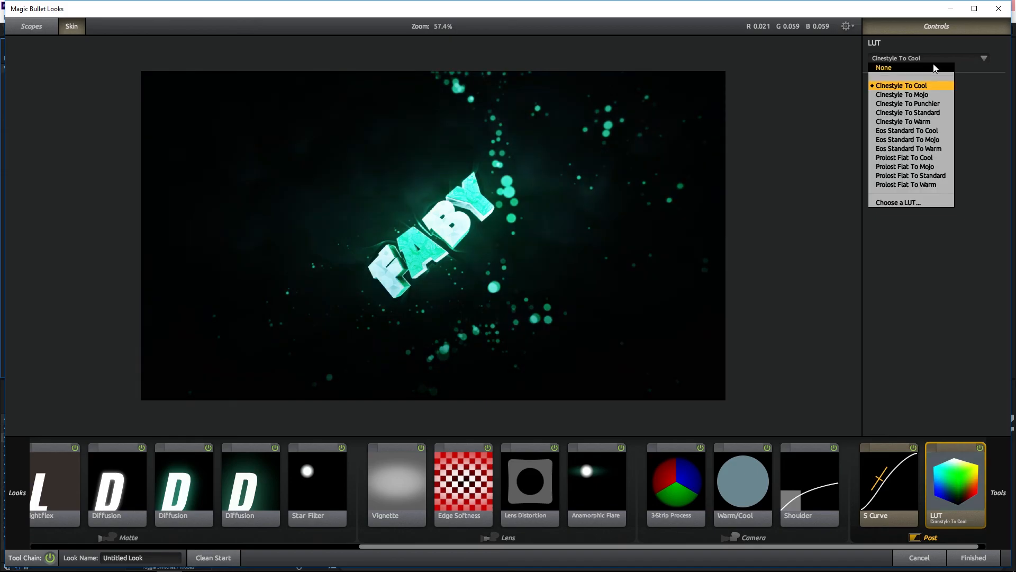
pyautogui.click(937, 139)
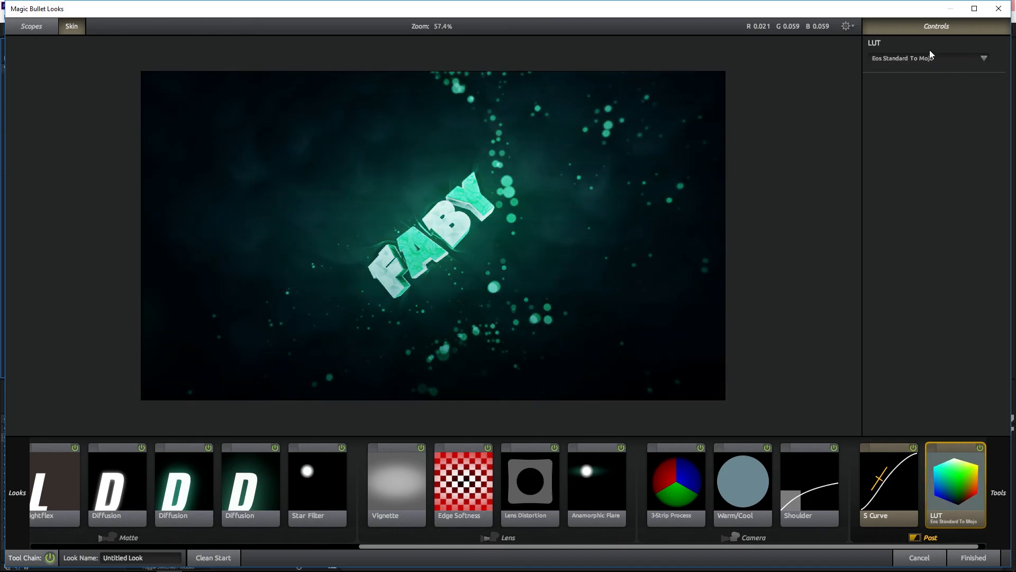
pyautogui.click(929, 57)
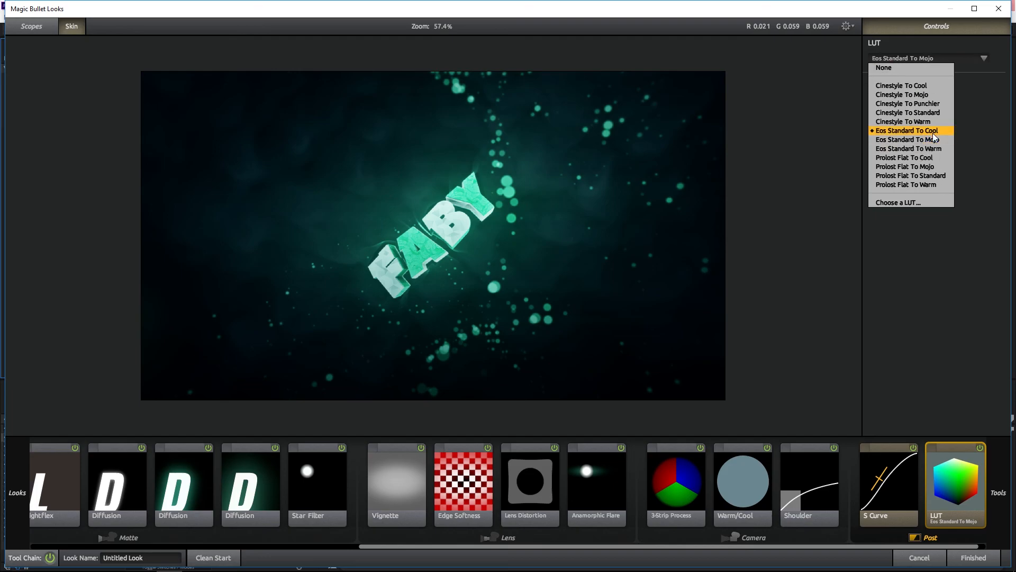
pyautogui.click(932, 131)
# Step: Try the Prolost Flat To Standard, Cinestyle To Punchier and Cinestyle To Standard presets on the LUT tool
pyautogui.click(932, 58)
pyautogui.click(932, 176)
pyautogui.click(980, 59)
pyautogui.click(944, 104)
pyautogui.click(947, 59)
pyautogui.click(943, 114)
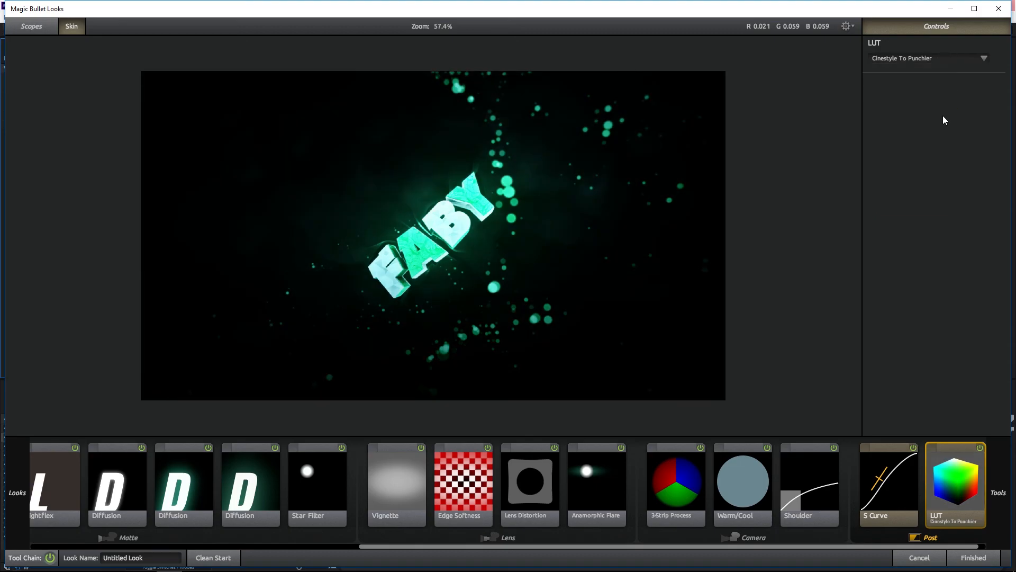
# Step: Compare the Eos Standard To Mojo preset and set the LUT tool to Eos Standard To Cool
pyautogui.click(947, 58)
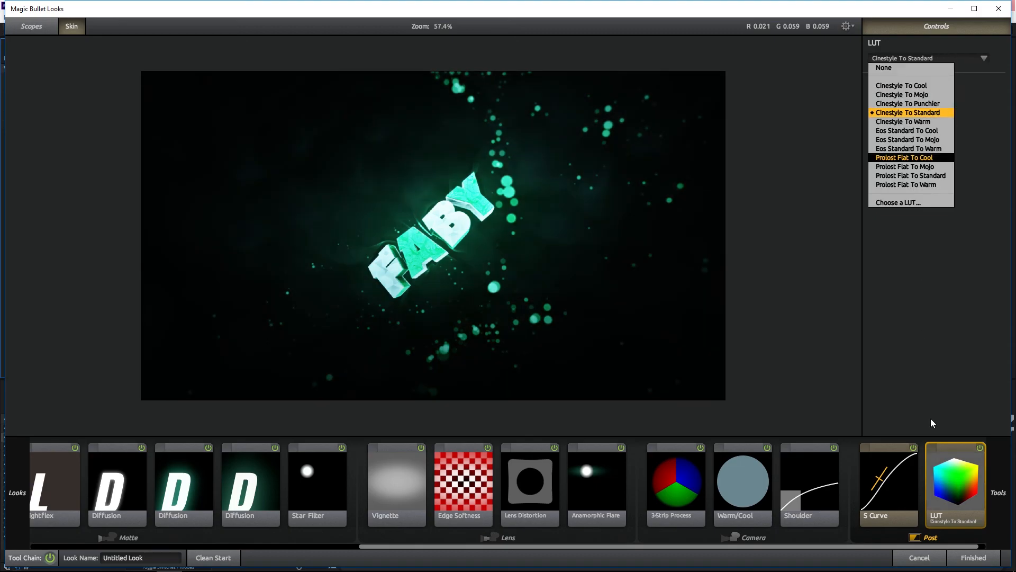
pyautogui.click(923, 139)
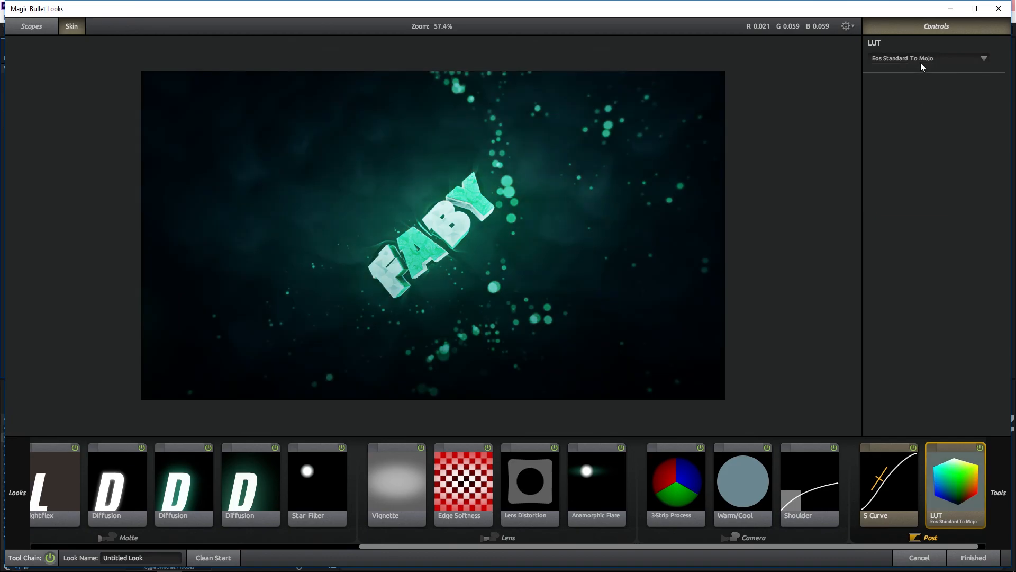
pyautogui.click(912, 59)
pyautogui.click(923, 129)
# Step: Add the Warm/Cool tool to the Post stage with Warm/Cool at -0.105 and Tint at +0.285
pyautogui.moveTo(1012, 281)
pyautogui.scroll(10, 882, 259)
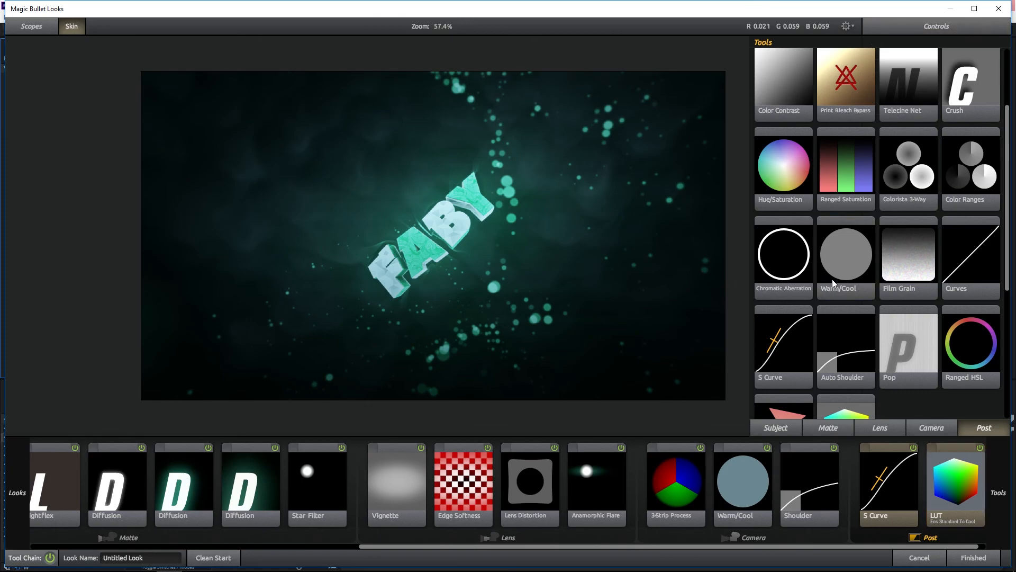
pyautogui.doubleClick(845, 264)
pyautogui.click(926, 128)
pyautogui.moveTo(924, 125); pyautogui.dragTo(923, 125)
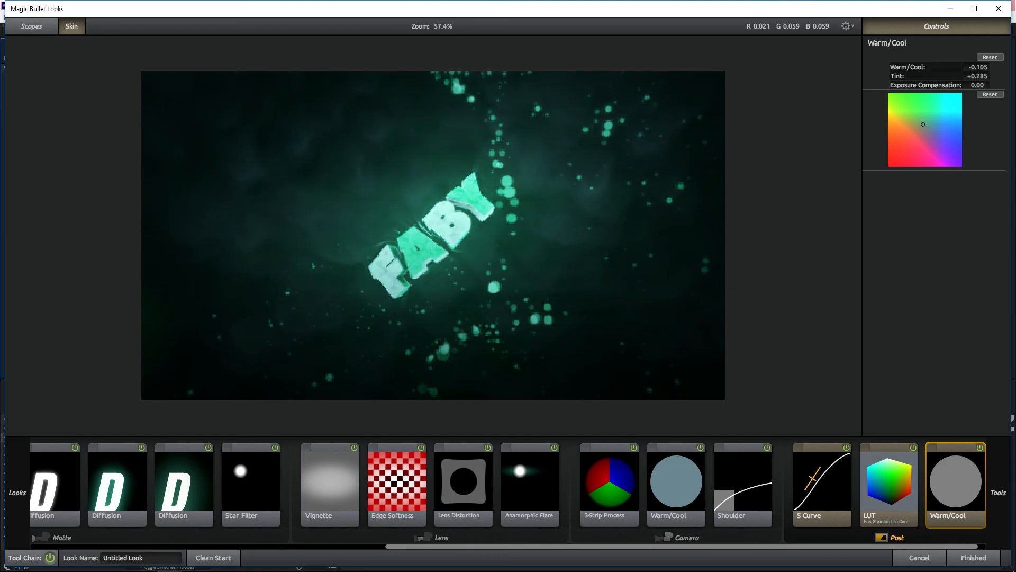
# Step: Add the Hue/Saturation tool to the Post stage with Saturation at 80% and Hue at -36.5
pyautogui.moveTo(1012, 231)
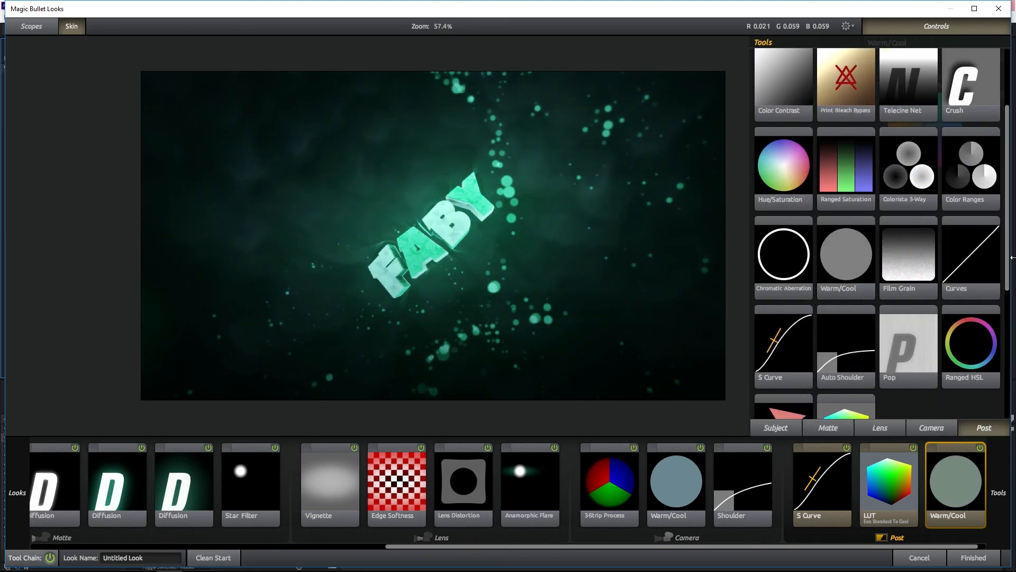
pyautogui.scroll(-1, 977, 290)
pyautogui.scroll(2, 904, 301)
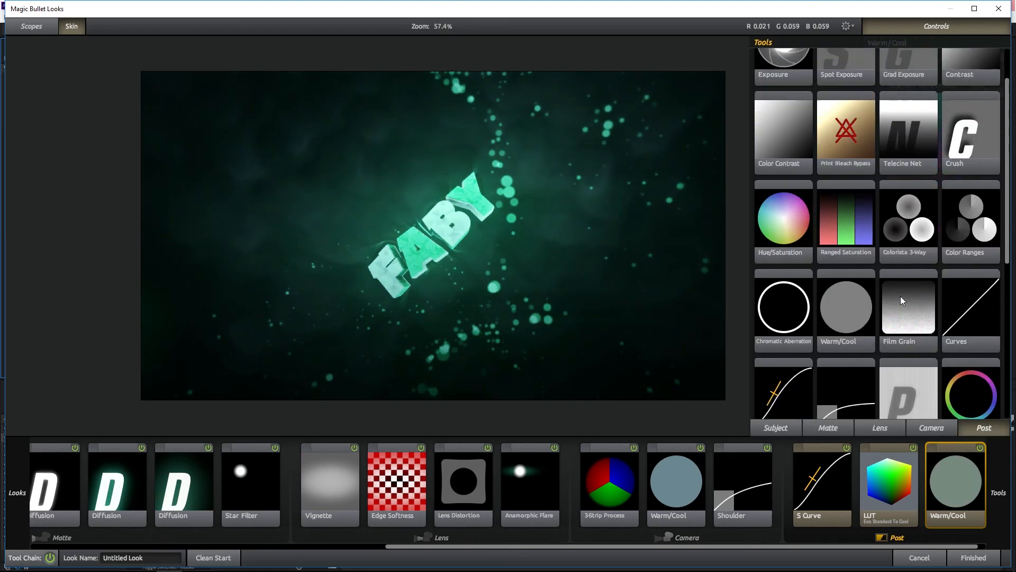
pyautogui.doubleClick(781, 223)
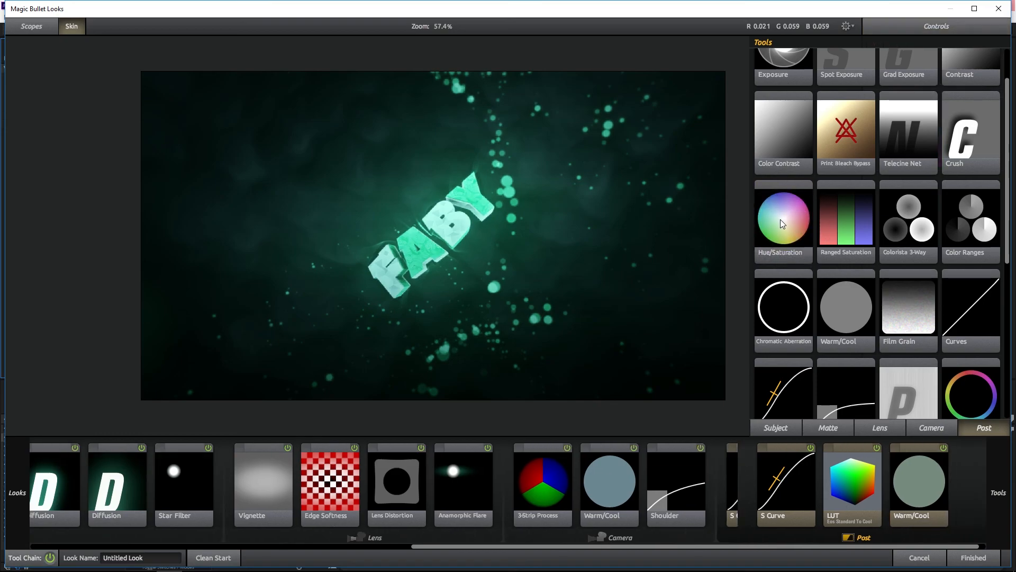
pyautogui.click(924, 99)
pyautogui.press('BackSpace')
pyautogui.write('80')
pyautogui.press('Return')
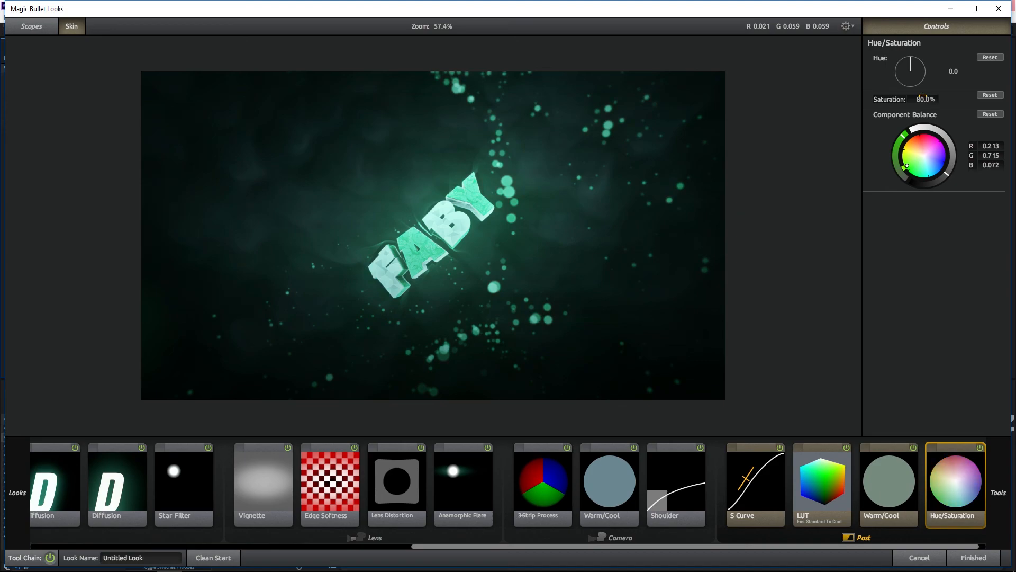
pyautogui.moveTo(901, 64)
pyautogui.mouseDown()
pyautogui.moveTo(922, 82)
pyautogui.moveTo(922, 70)
pyautogui.moveTo(909, 85)
pyautogui.moveTo(924, 79)
pyautogui.moveTo(915, 58)
pyautogui.mouseUp()
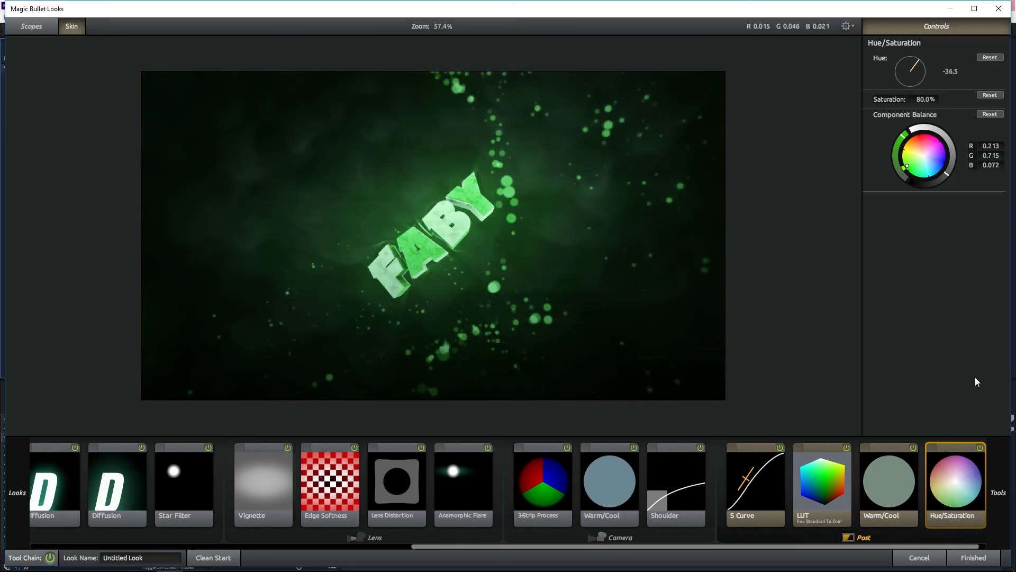
# Step: Add the Pop tool to the Post stage, with Pop at +100% and its Size lowered
pyautogui.moveTo(1010, 356)
pyautogui.scroll(-1, 978, 347)
pyautogui.scroll(-3, 978, 347)
pyautogui.doubleClick(927, 310)
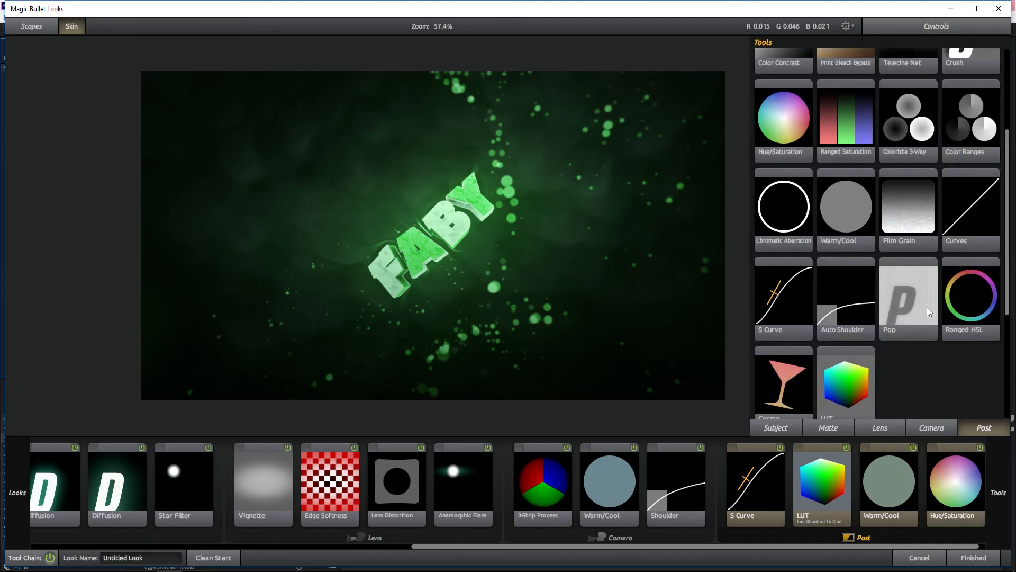
pyautogui.moveTo(984, 65); pyautogui.dragTo(1010, 66)
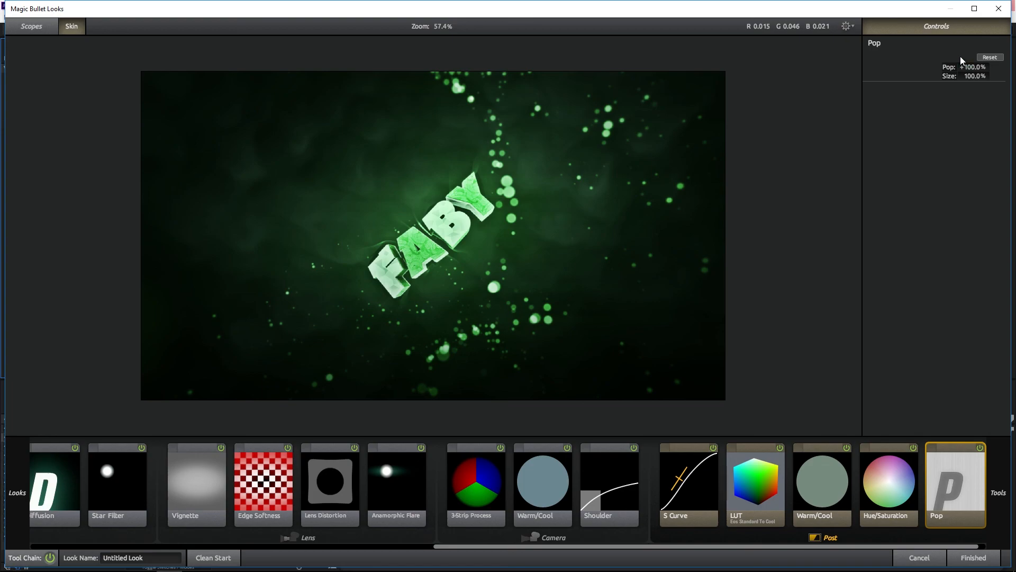
pyautogui.scroll(5, 494, 493)
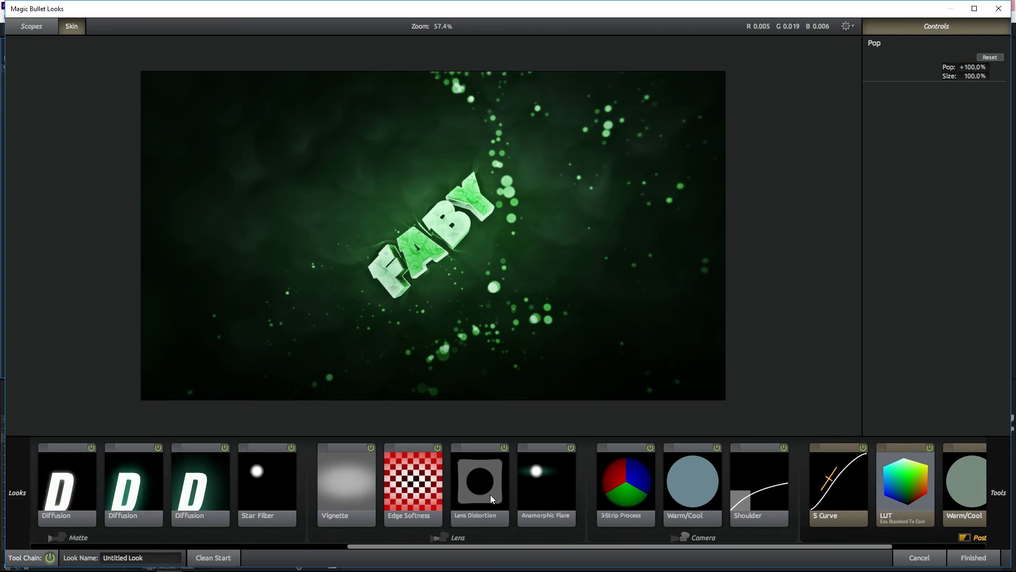
pyautogui.scroll(5, 494, 487)
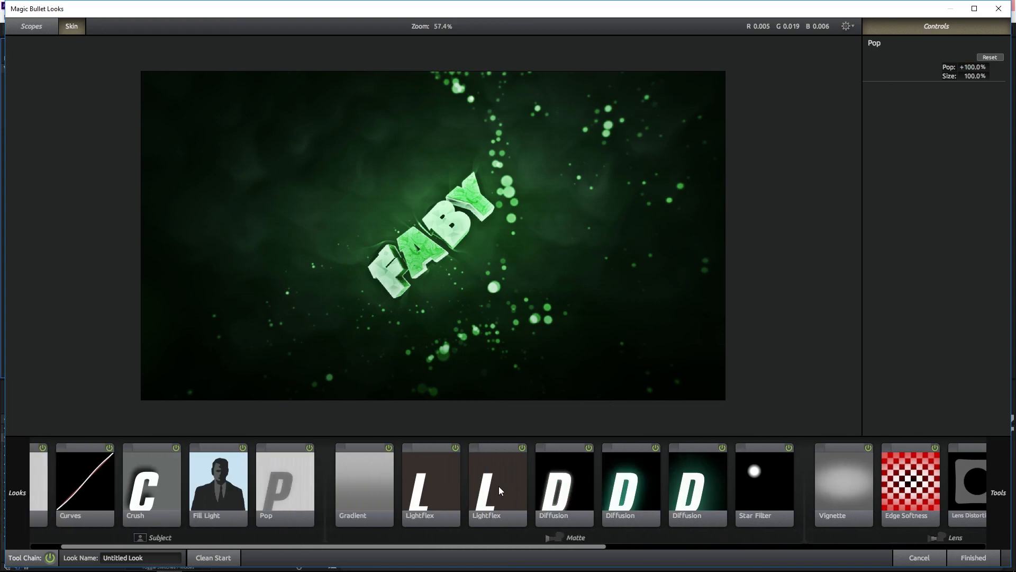
pyautogui.moveTo(976, 75); pyautogui.dragTo(961, 75)
# Step: Add the Chromatic Aberration tool to the Post stage with Red/Cyan set to +0.800
pyautogui.moveTo(978, 281)
pyautogui.scroll(2, 978, 281)
pyautogui.scroll(-3, 914, 276)
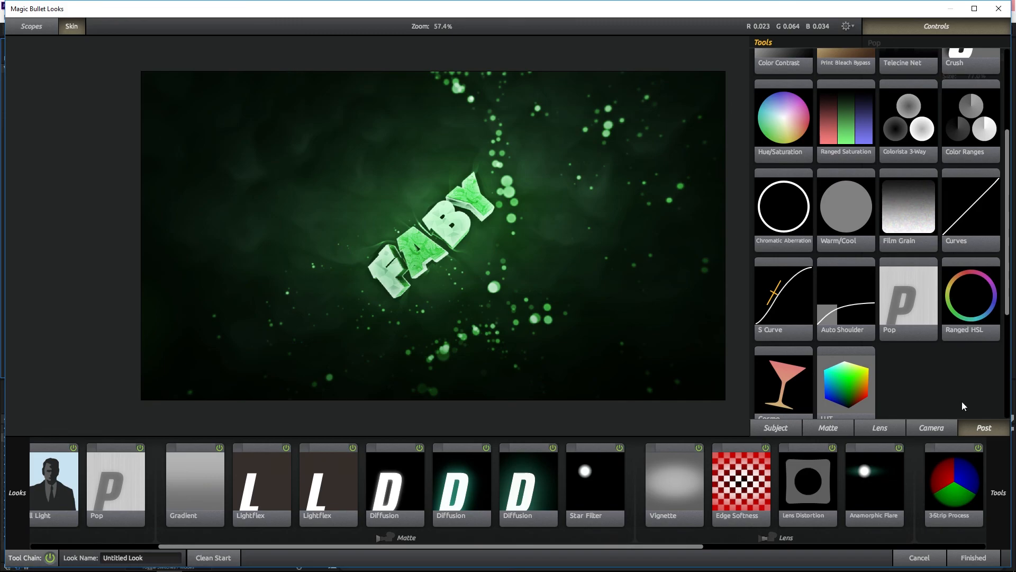
pyautogui.scroll(-7, 957, 457)
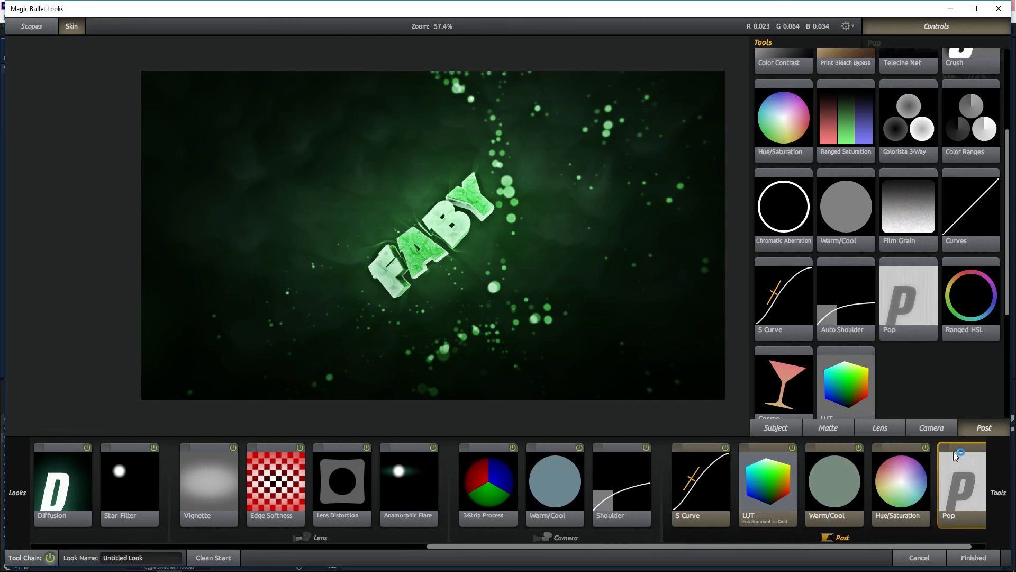
pyautogui.doubleClick(774, 231)
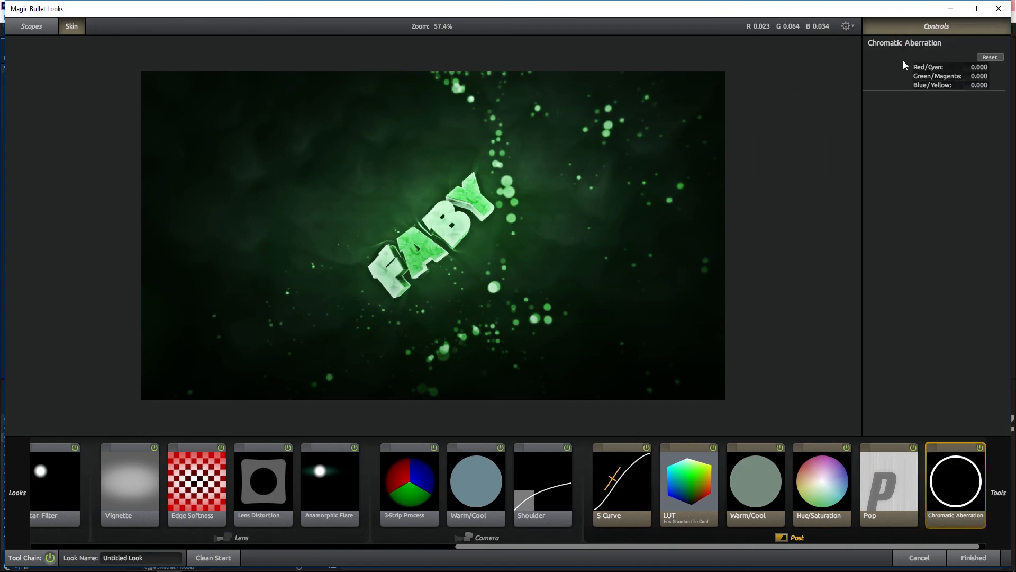
pyautogui.moveTo(979, 68)
pyautogui.mouseDown()
pyautogui.moveTo(1000, 68)
pyautogui.moveTo(982, 67)
pyautogui.mouseUp()
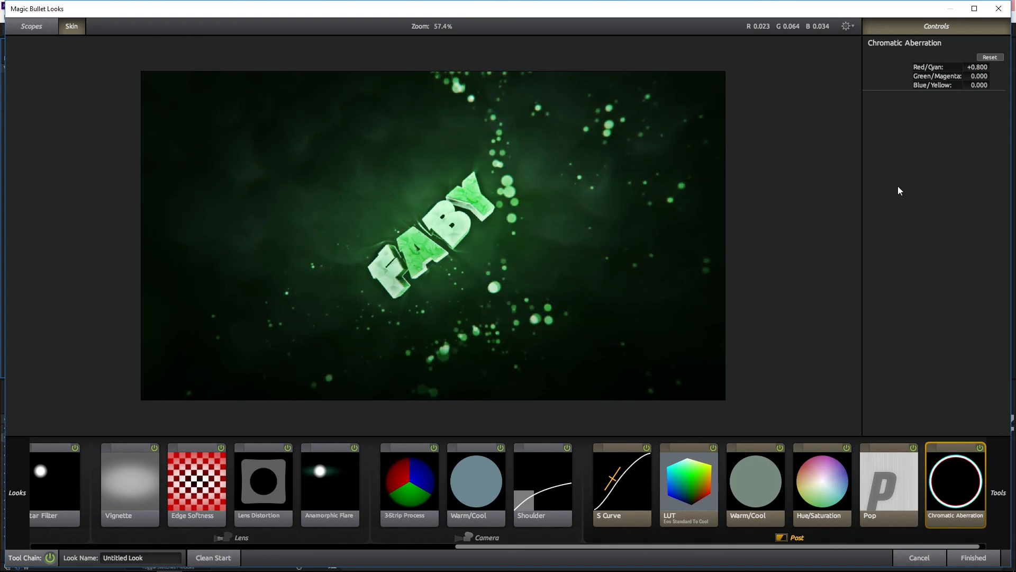
# Step: Toggle the Chromatic Aberration tool off and on repeatedly to compare its effect on the image
pyautogui.moveTo(988, 453)
pyautogui.click(980, 449)
pyautogui.click(980, 448)
pyautogui.click(980, 448)
pyautogui.click(980, 449)
pyautogui.click(980, 449)
pyautogui.click(980, 448)
pyautogui.click(980, 448)
pyautogui.click(980, 448)
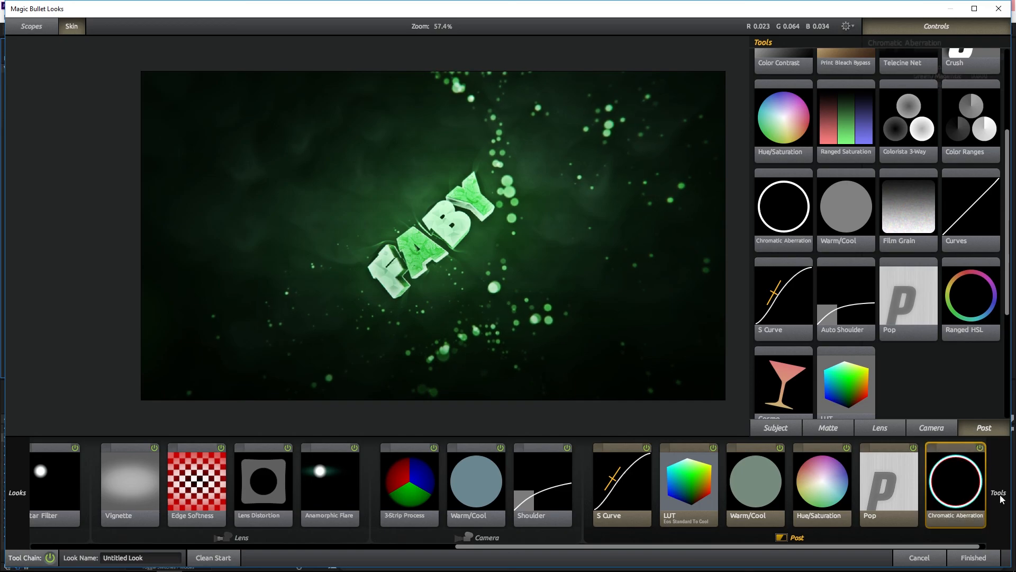
# Step: Apply the finished look and compare the composition with the CC and Edges layers hidden and shown
pyautogui.click(973, 557)
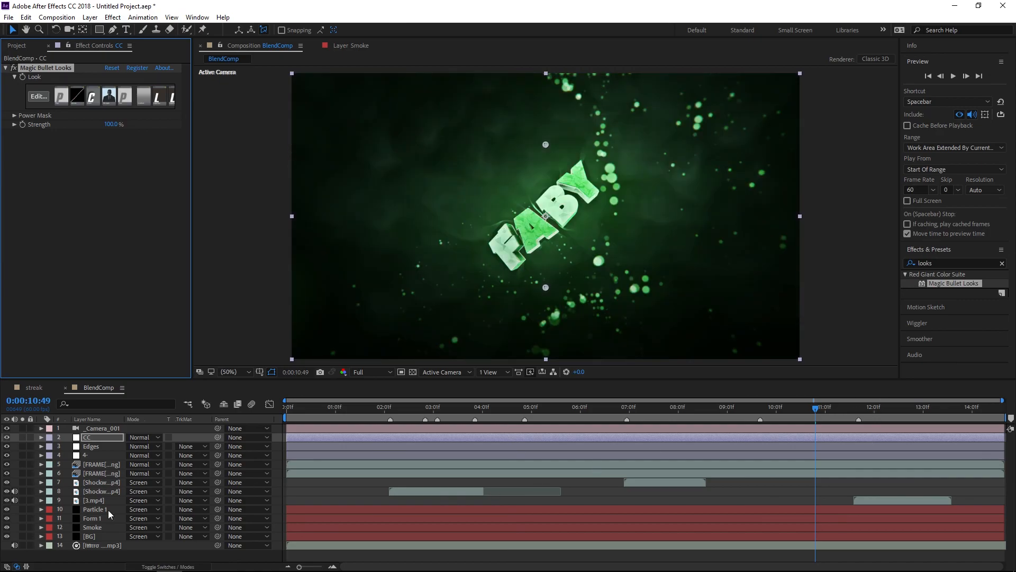
pyautogui.moveTo(6, 446); pyautogui.dragTo(7, 429)
pyautogui.click(6, 428)
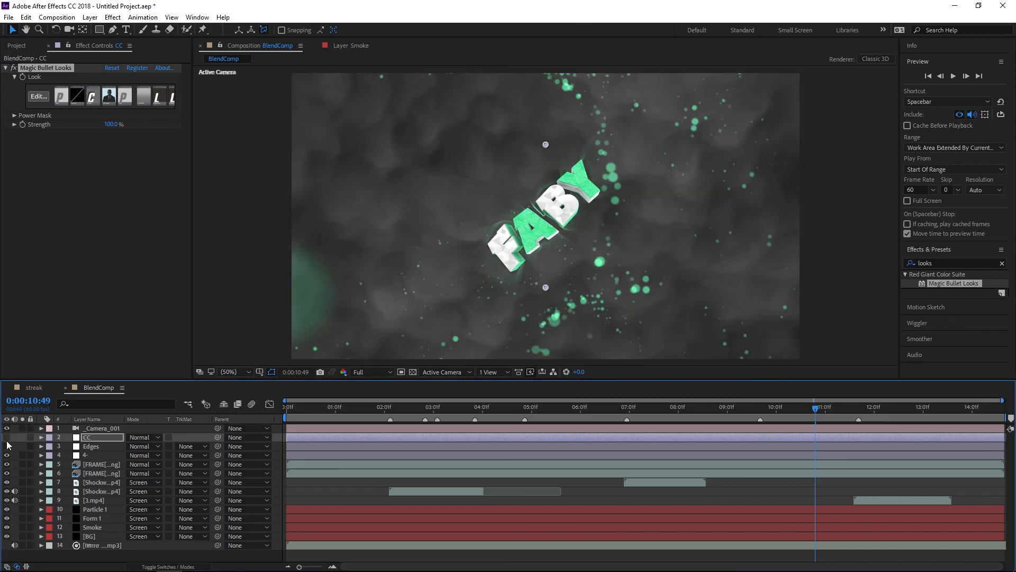
pyautogui.click(7, 437)
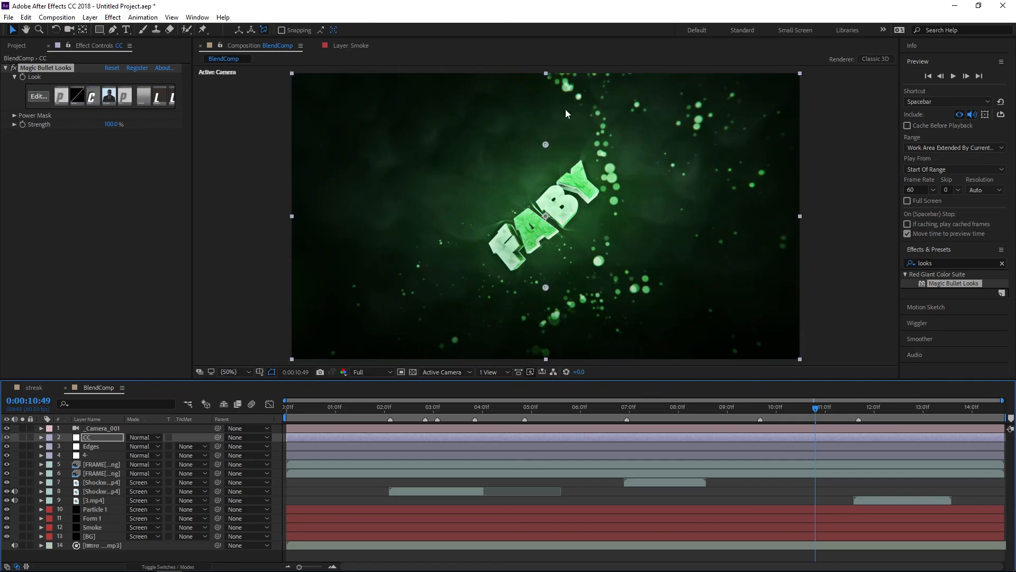
# Step: Create an adjustment layer named Color and place it directly below the _Camera_001 layer
pyautogui.rightClick(121, 560)
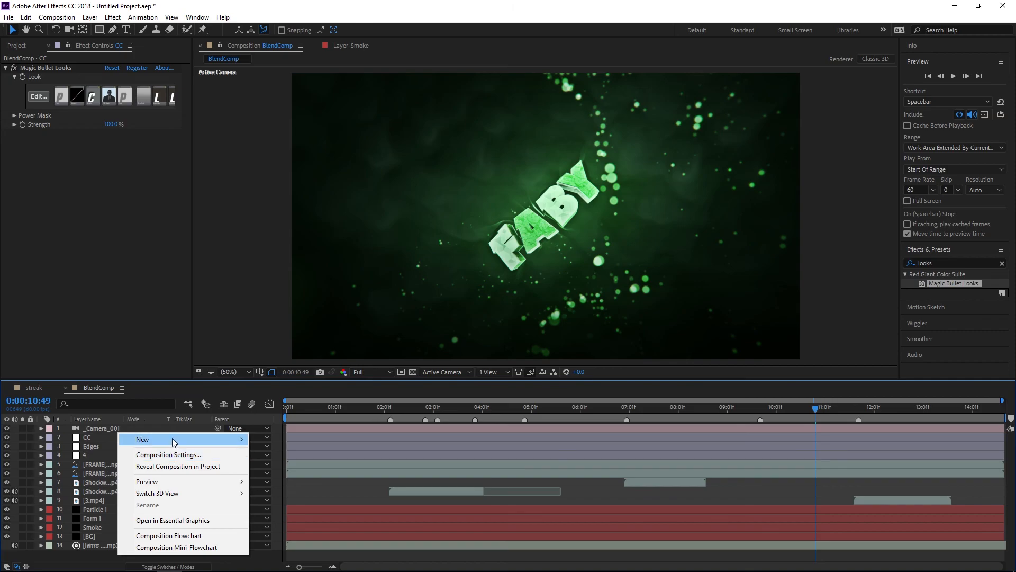
pyautogui.moveTo(174, 442)
pyautogui.click(341, 518)
pyautogui.press('Return')
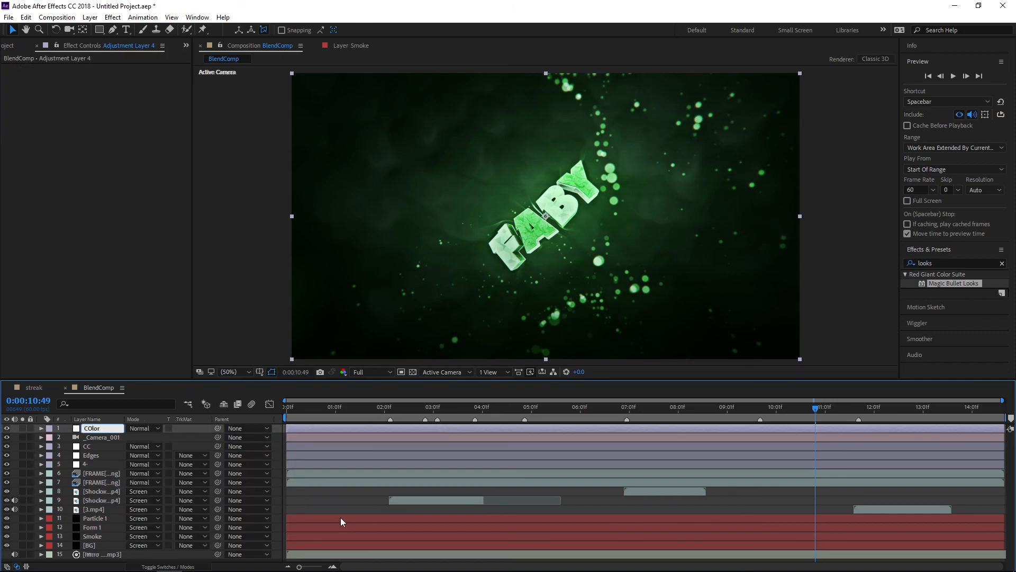
pyautogui.write('Color')
pyautogui.press('Return')
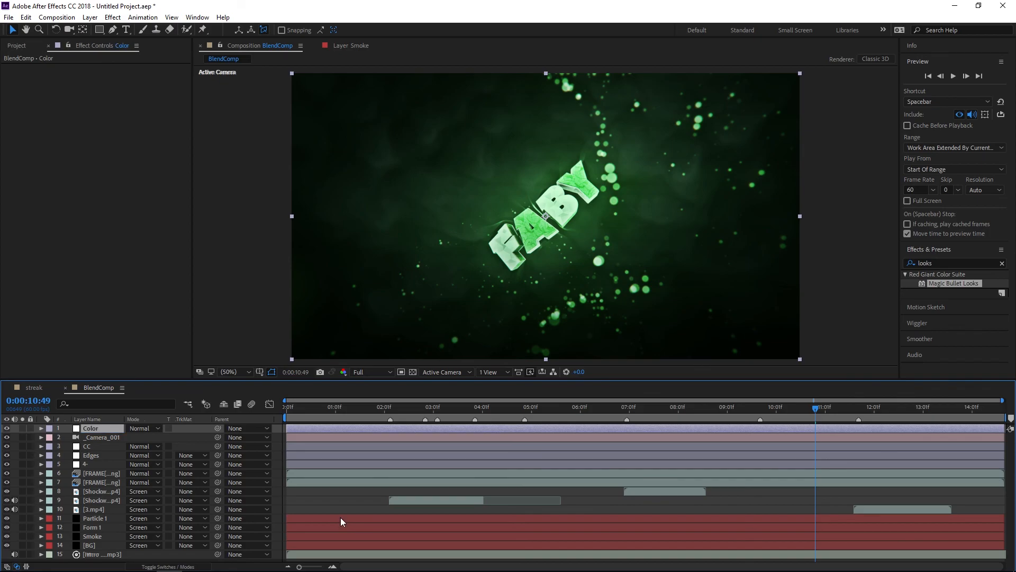
pyautogui.moveTo(87, 427); pyautogui.dragTo(113, 438)
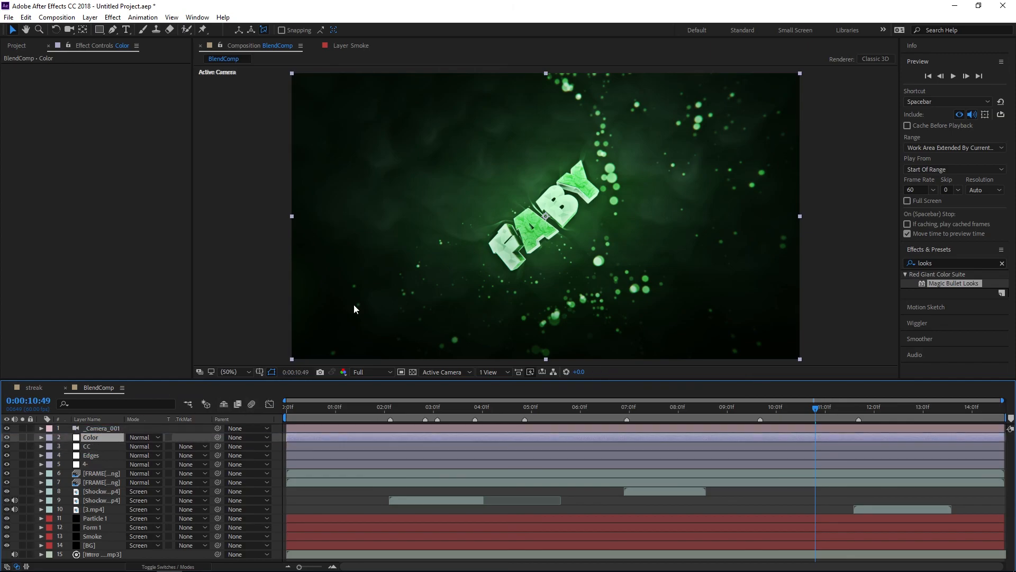
# Step: Apply the 4-Color Gradient effect to the Color layer and set its Blending Mode to Hue
pyautogui.click(943, 263)
pyautogui.write('4-')
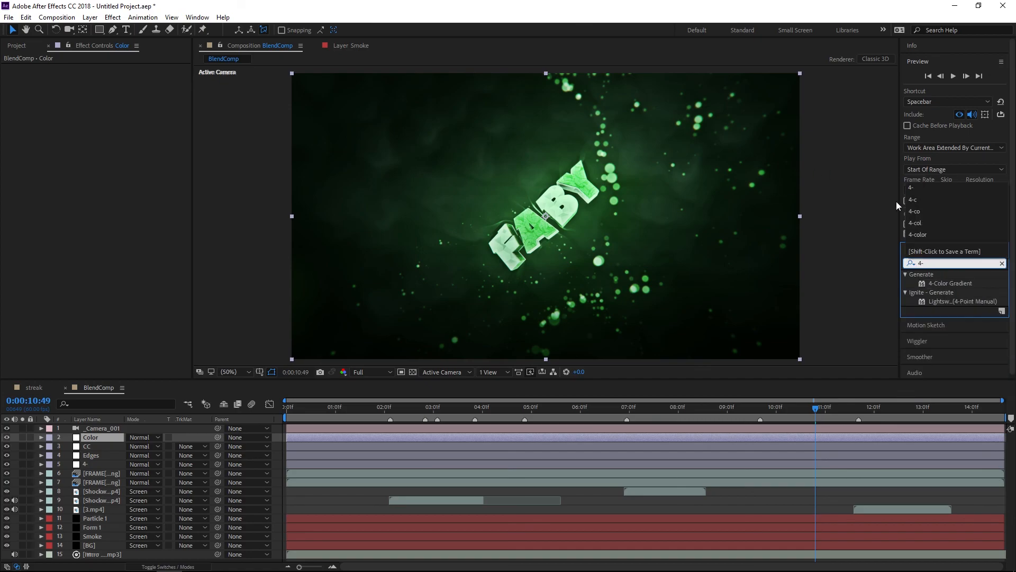
pyautogui.doubleClick(957, 284)
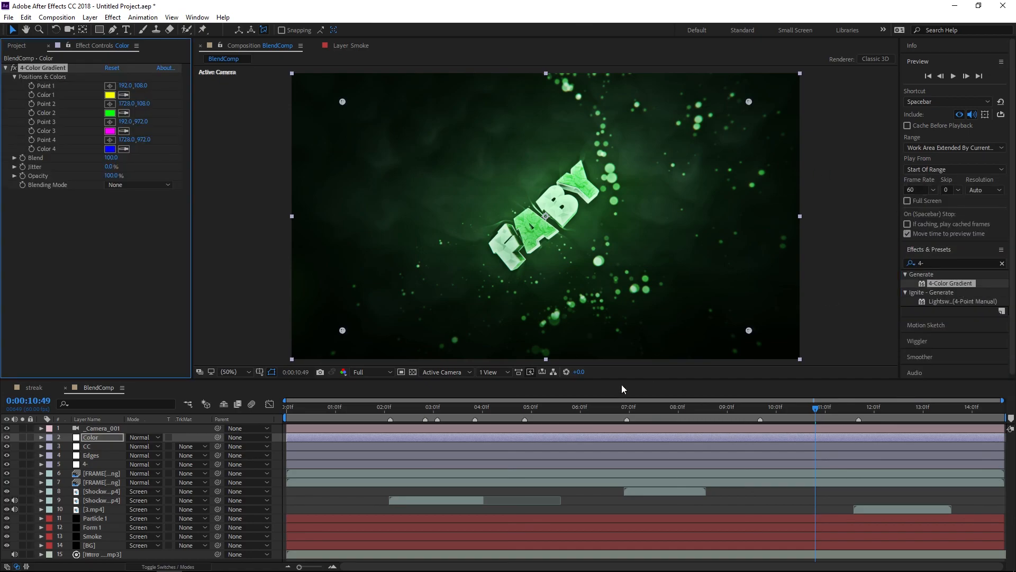
pyautogui.click(143, 185)
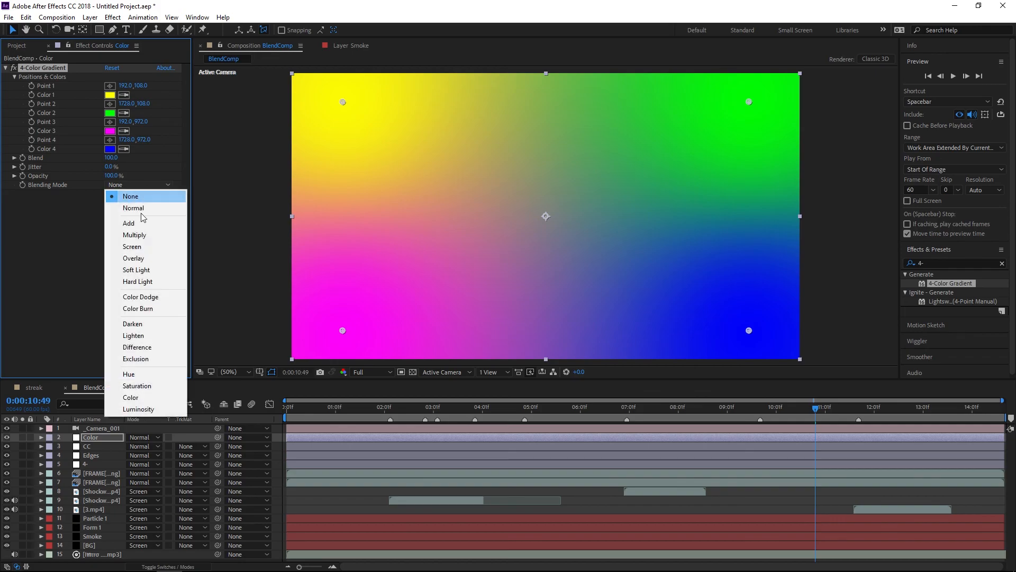
pyautogui.click(130, 374)
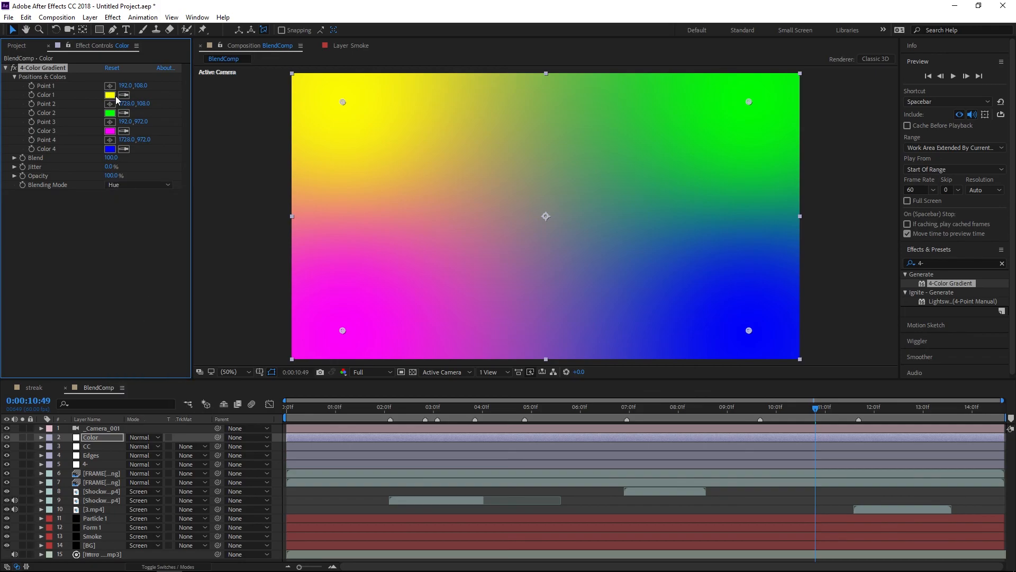
# Step: Set Color 2 of the 4-Color Gradient to the light green 38FF38
pyautogui.click(109, 112)
pyautogui.moveTo(857, 274)
pyautogui.mouseDown()
pyautogui.moveTo(811, 271)
pyautogui.moveTo(842, 271)
pyautogui.mouseUp()
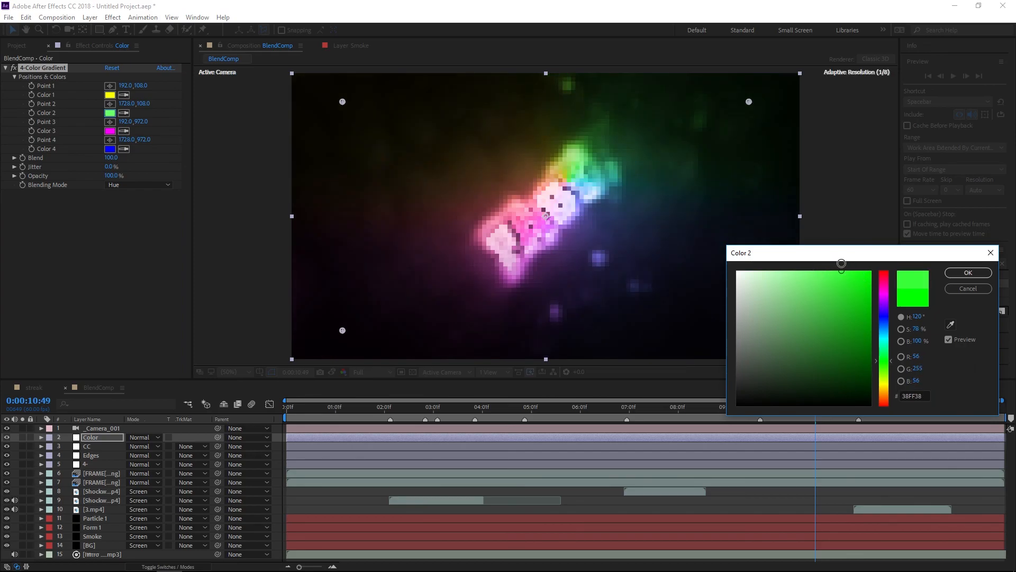
pyautogui.click(953, 273)
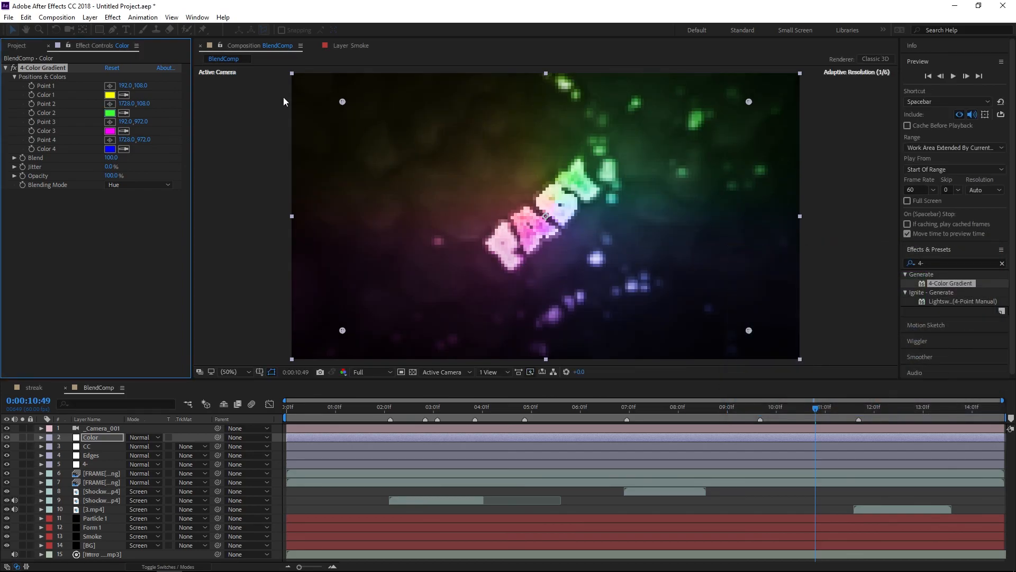
# Step: Match Color 1, Color 3 and Color 4 of the gradient to the green of Color 2 by sampling its swatch
pyautogui.click(125, 95)
pyautogui.click(110, 114)
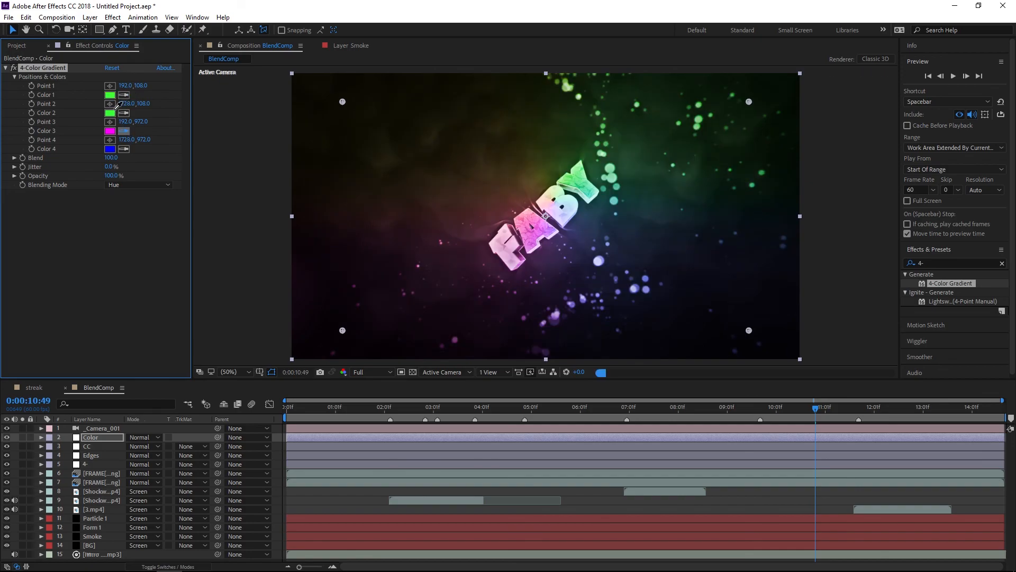
pyautogui.click(110, 113)
pyautogui.click(124, 149)
pyautogui.click(110, 131)
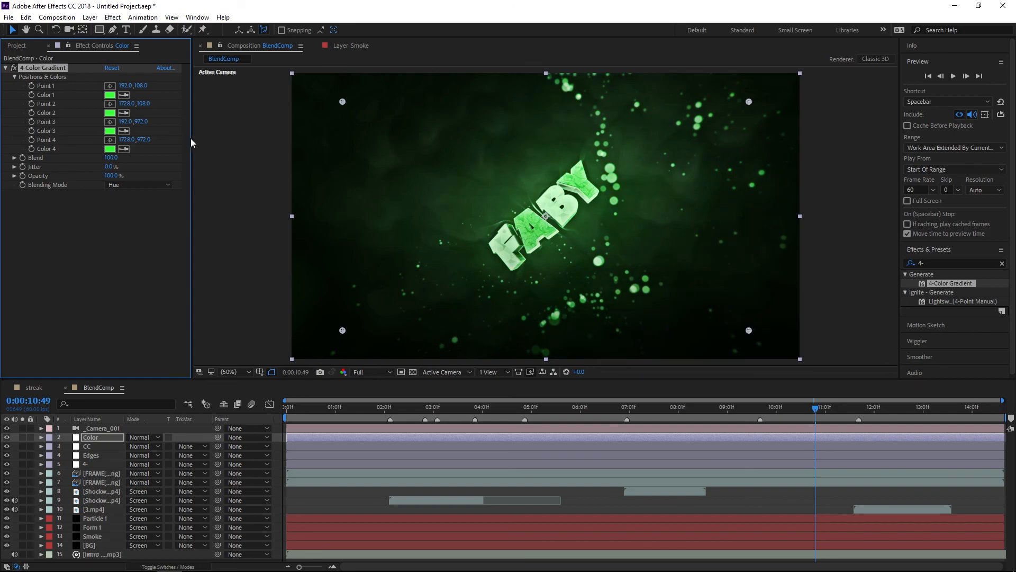
# Step: Set Color 2 of the 4-Color Gradient to blue 38A8FF and Color 4 to blue 388CFF
pyautogui.click(110, 112)
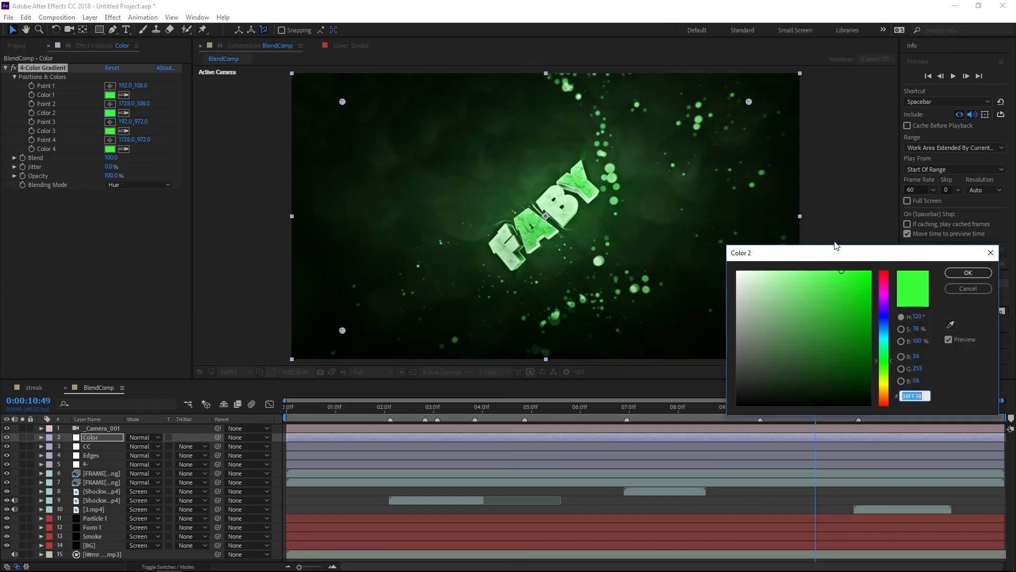
pyautogui.click(886, 328)
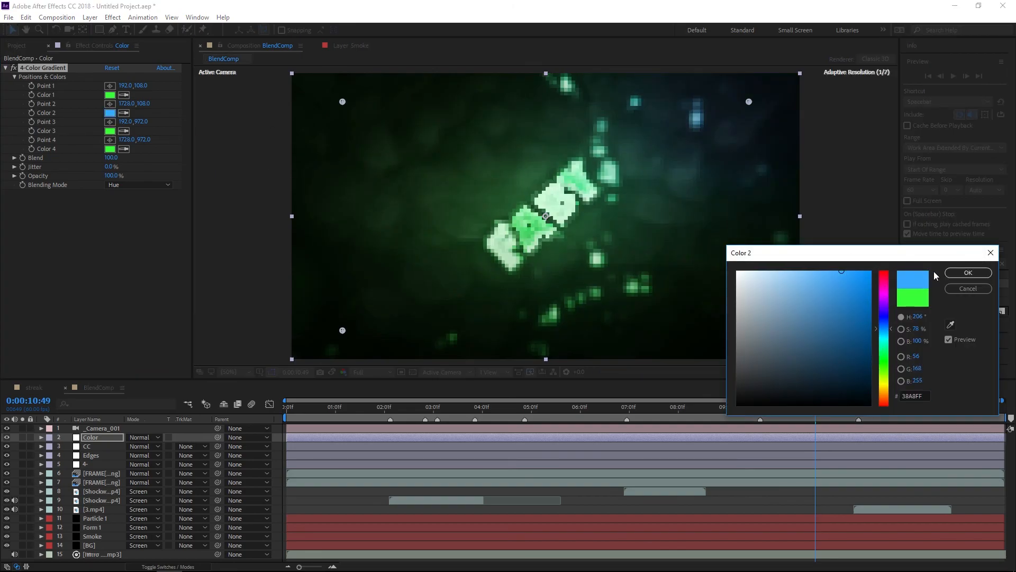
pyautogui.click(968, 273)
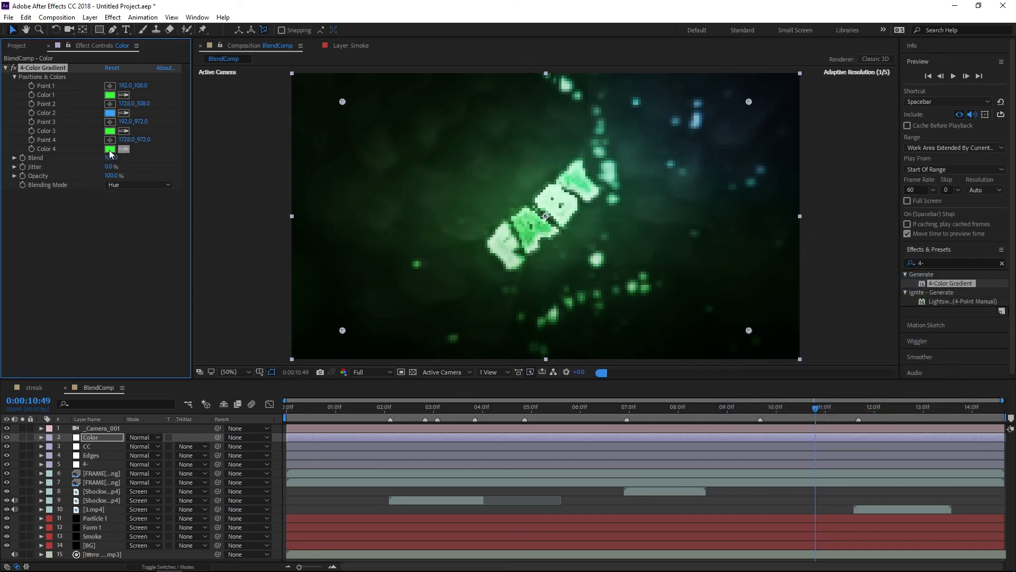
pyautogui.click(110, 149)
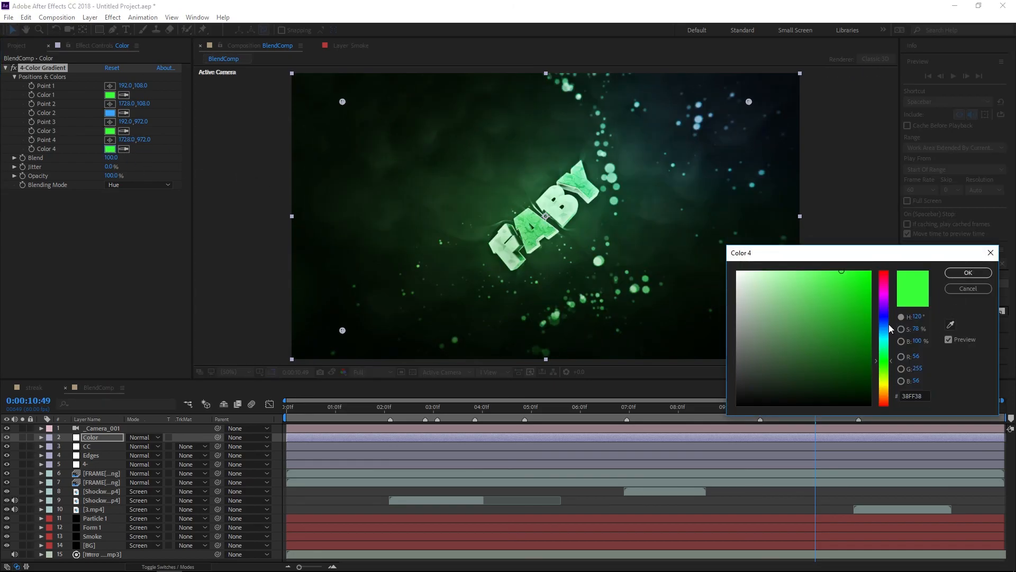
pyautogui.click(887, 326)
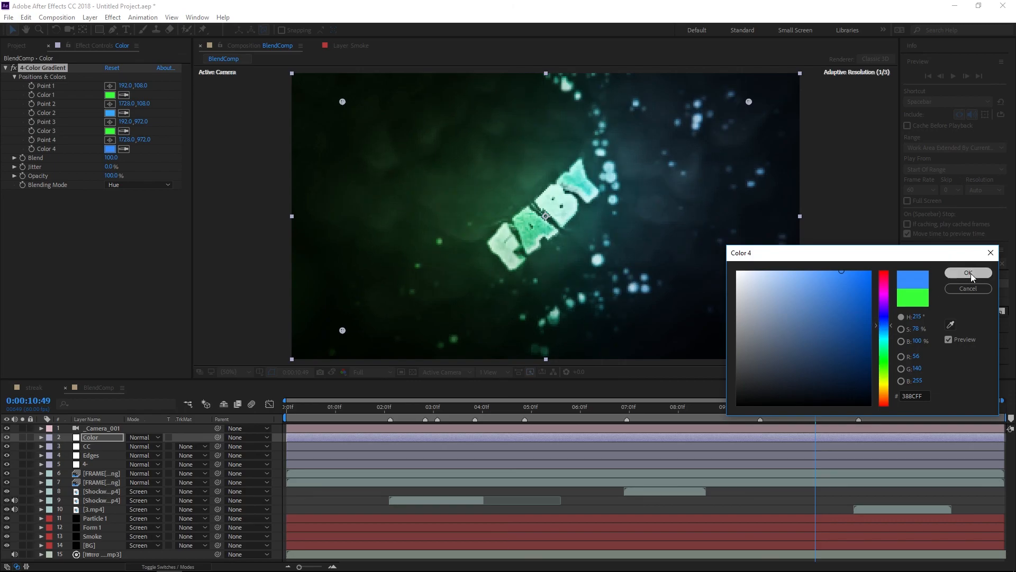
pyautogui.click(969, 273)
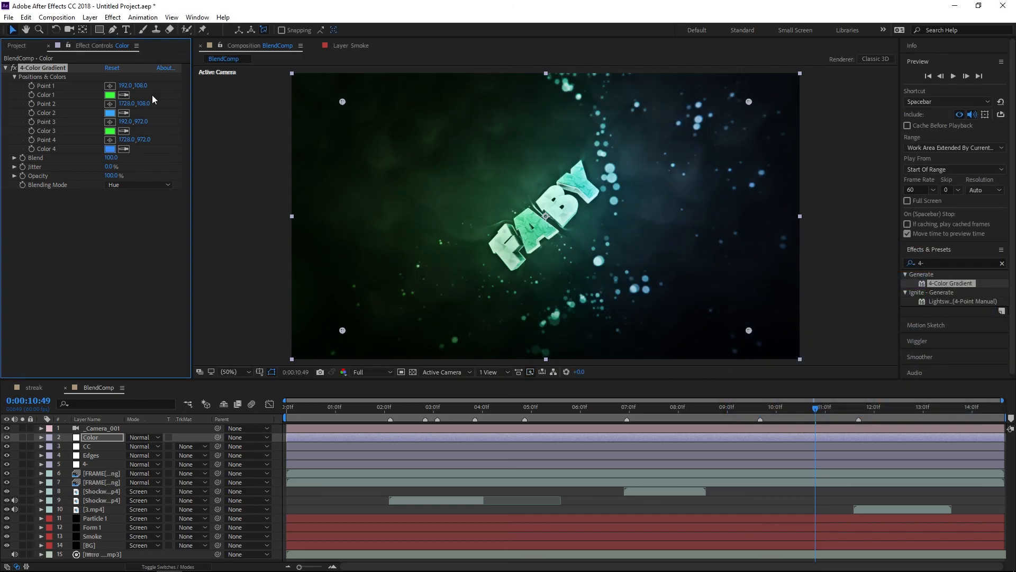
# Step: Change Color 4 of the 4-Color Gradient to a turquoise green by shifting only its hue
pyautogui.click(110, 149)
pyautogui.click(885, 351)
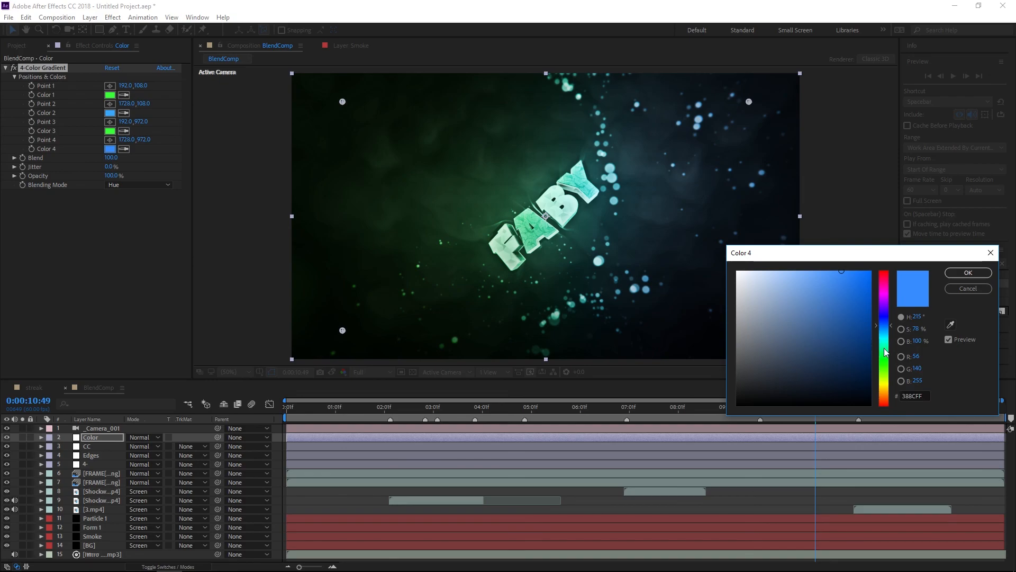
pyautogui.click(968, 273)
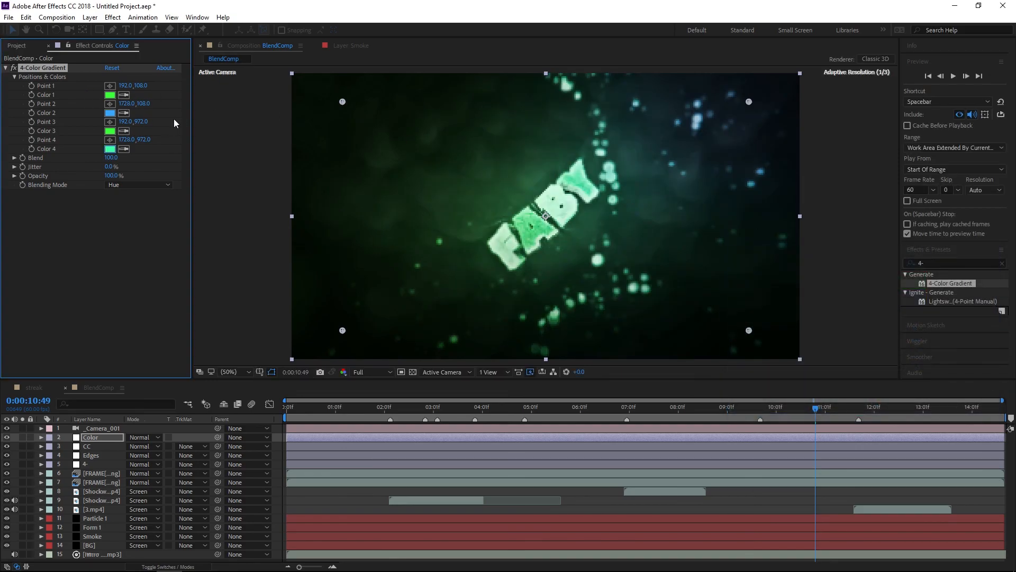
# Step: Match Color 2 to the turquoise green of Color 4 by sampling its swatch, and hide the Color layer to compare the untinted image
pyautogui.click(124, 113)
pyautogui.click(111, 150)
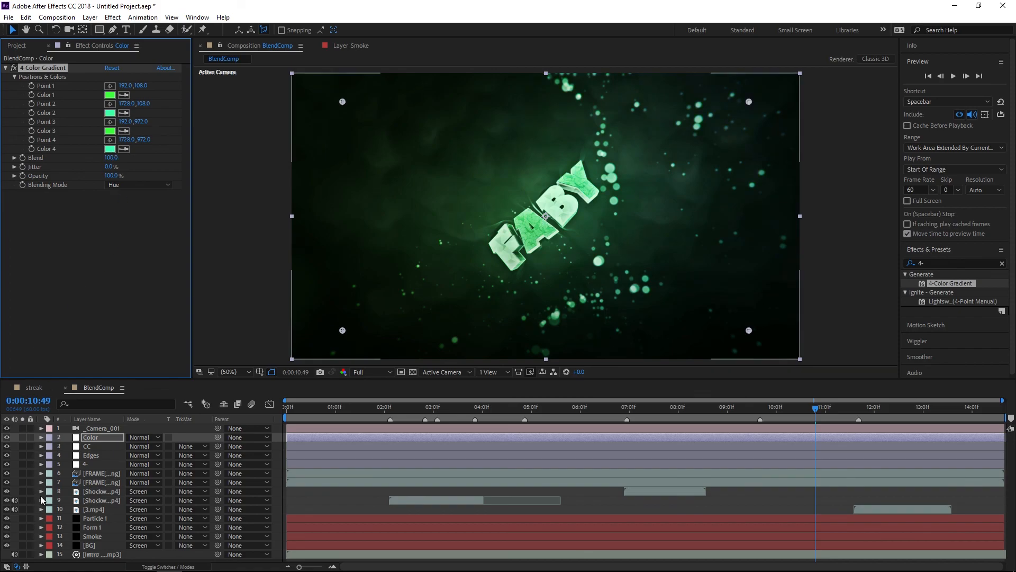
pyautogui.click(7, 441)
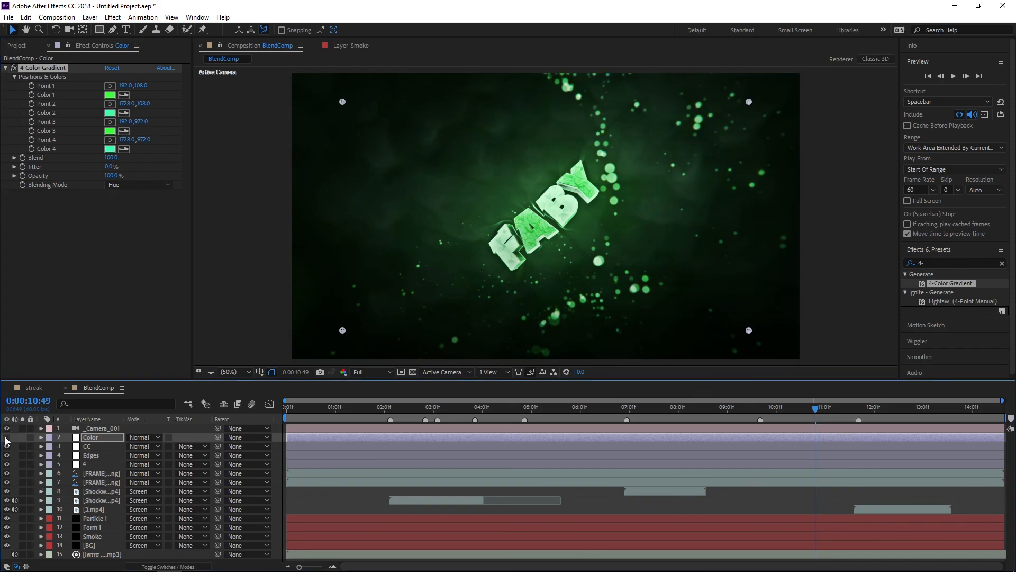